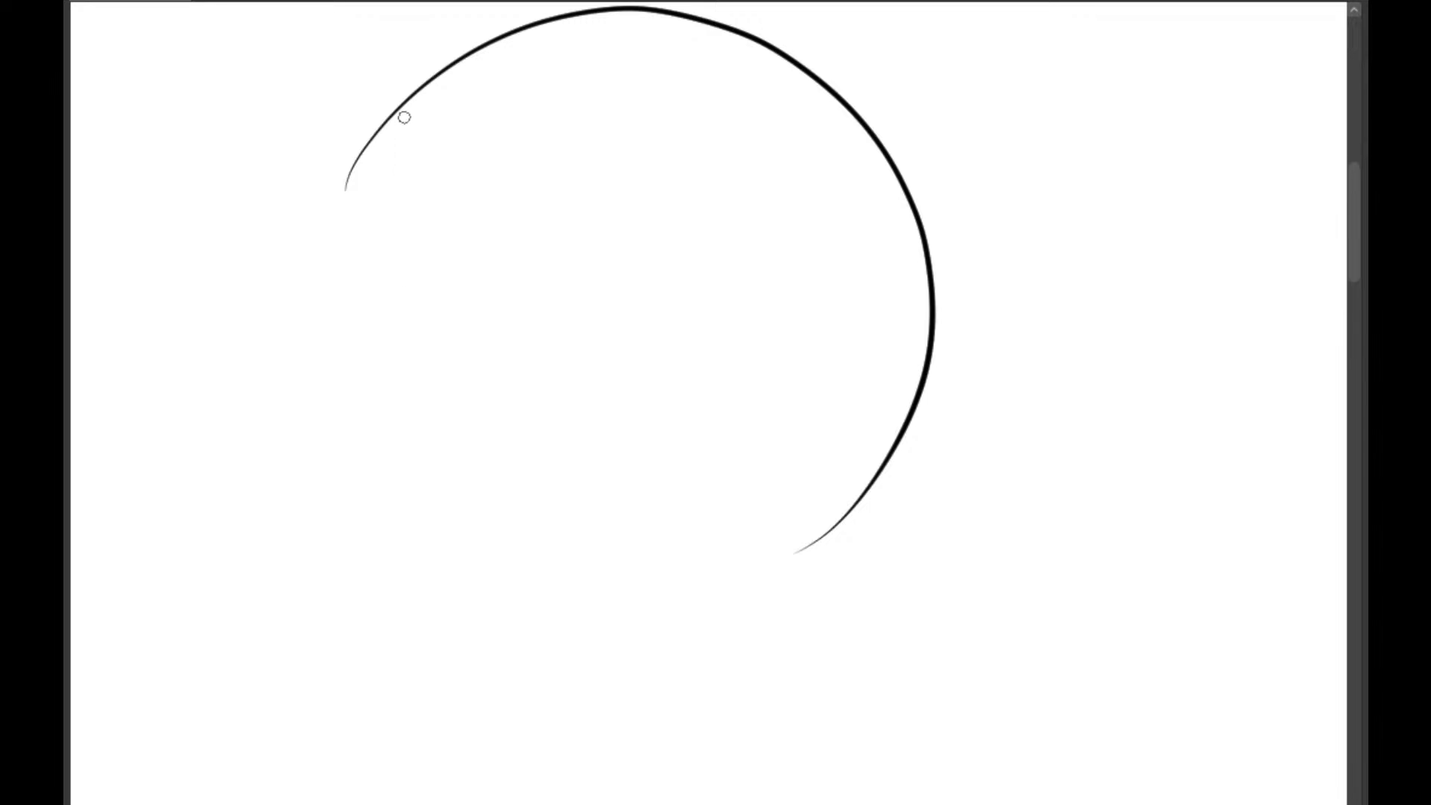
key(ctrl+z)
mouse_move(428, 87)
mouse_down()
mouse_move(385, 246)
mouse_move(404, 370)
mouse_up()
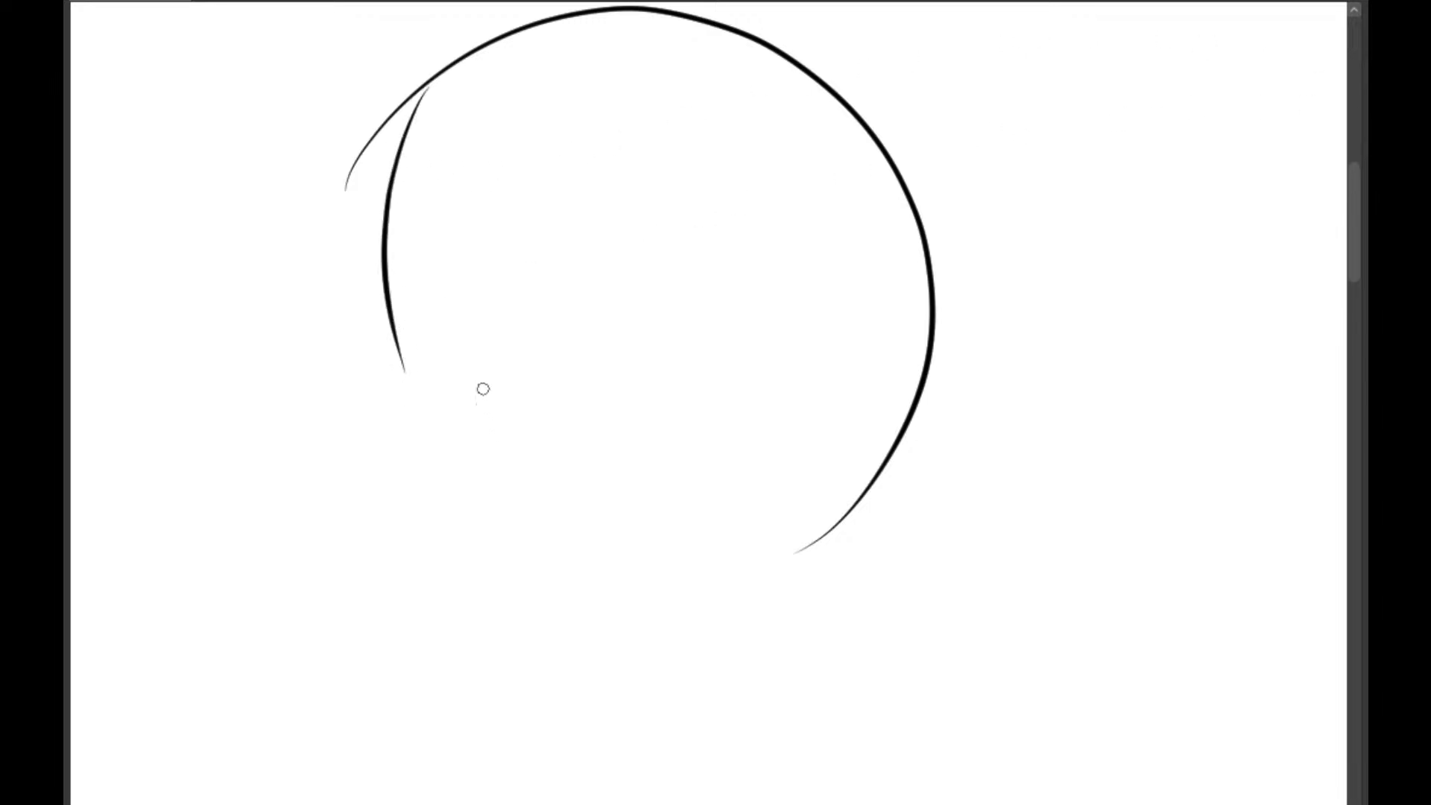
key(ctrl+z)
drag(242, 316, 664, 332)
key(ctrl+z)
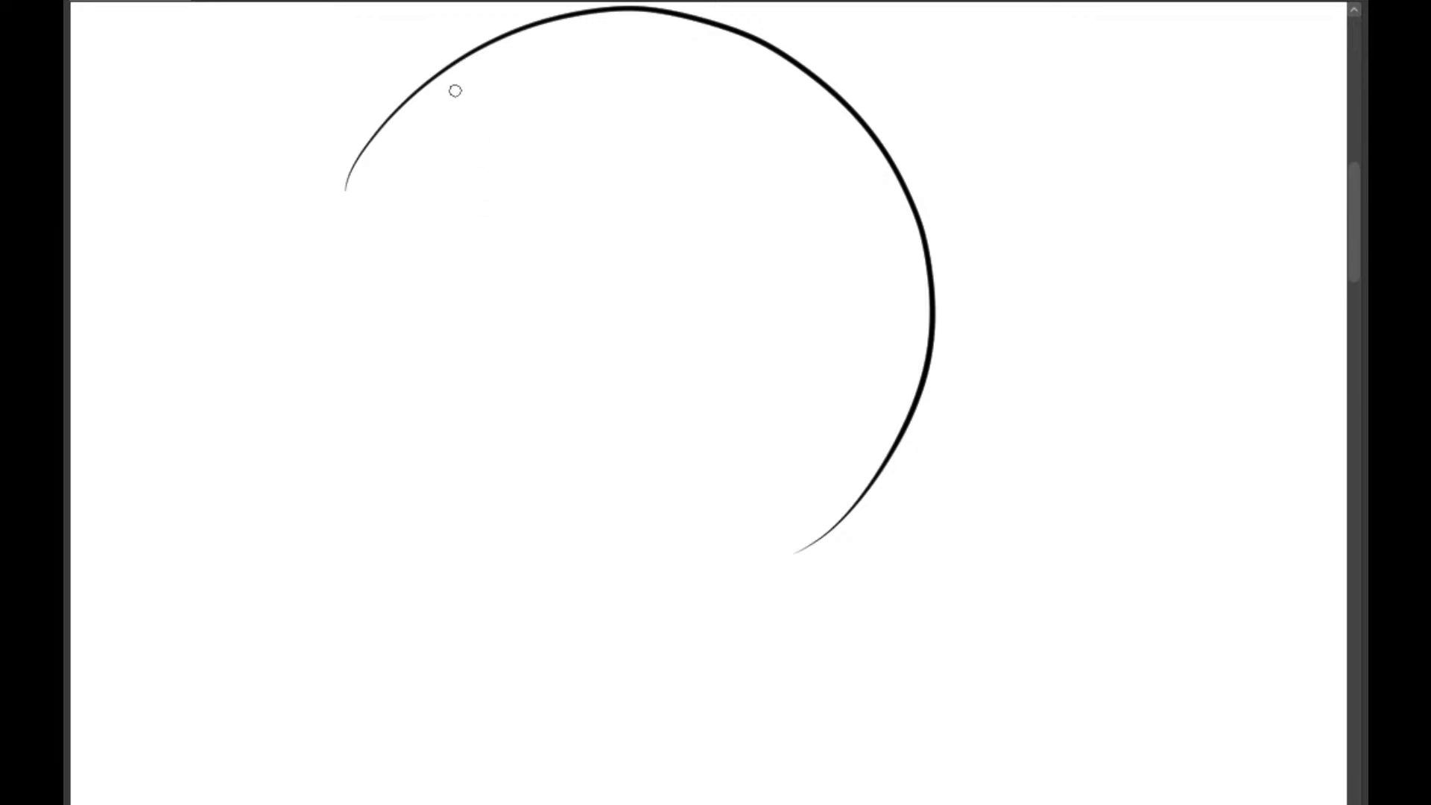
drag(557, 130, 503, 193)
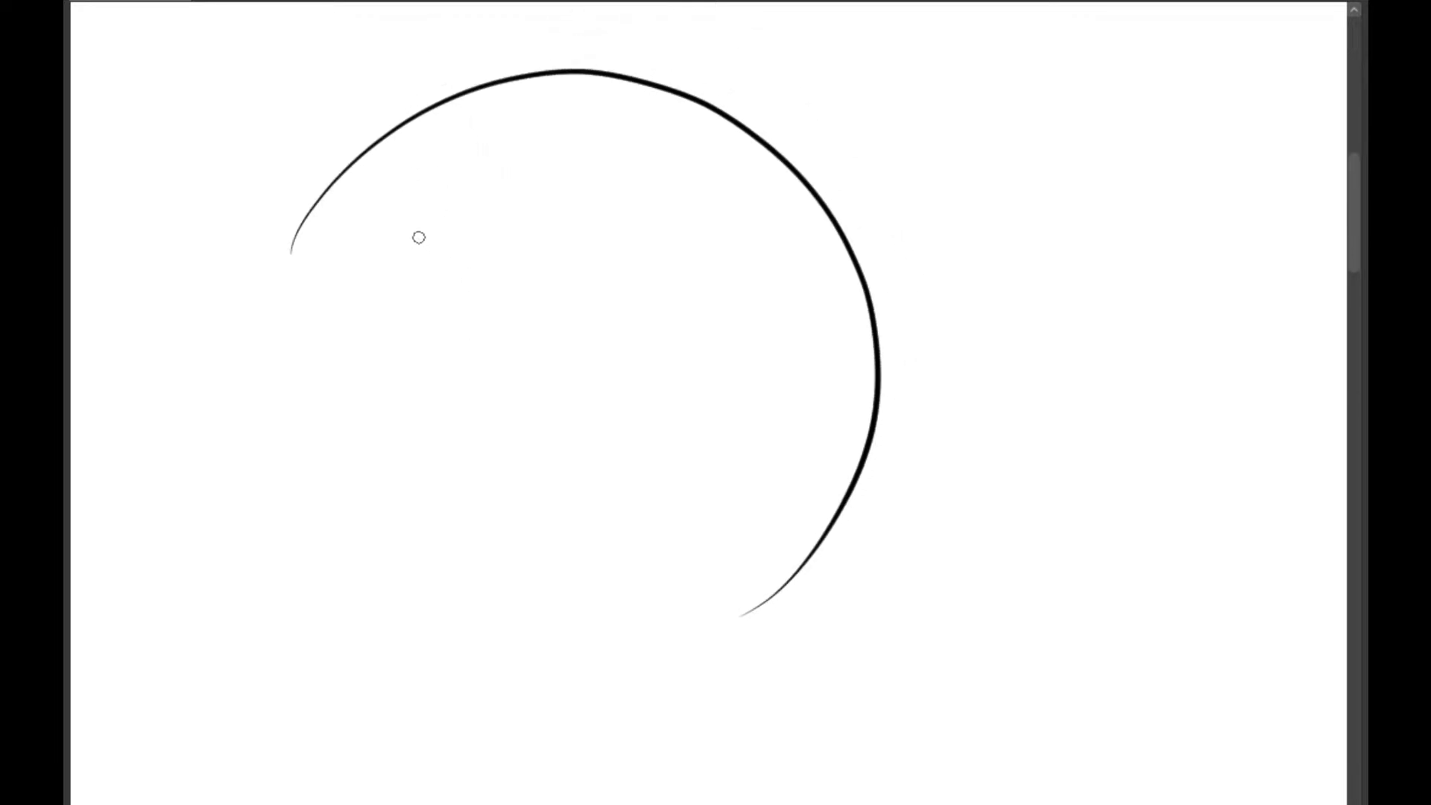
drag(368, 147, 350, 356)
key(ctrl+z)
mouse_move(361, 158)
mouse_down()
mouse_move(331, 266)
mouse_move(332, 382)
mouse_up()
key(ctrl+z)
Draw the front contour of the face as two strokes, from the forehead on the skull curve down to the chin
mouse_move(366, 149)
mouse_down()
mouse_move(338, 227)
mouse_move(332, 432)
mouse_move(447, 640)
mouse_move(530, 646)
mouse_move(749, 561)
mouse_up()
scroll(701, 496, down, 3)
key(ctrl+z)
drag(493, 530, 773, 422)
mouse_move(493, 544)
mouse_down()
mouse_move(601, 587)
mouse_move(630, 705)
mouse_up()
key(ctrl+z)
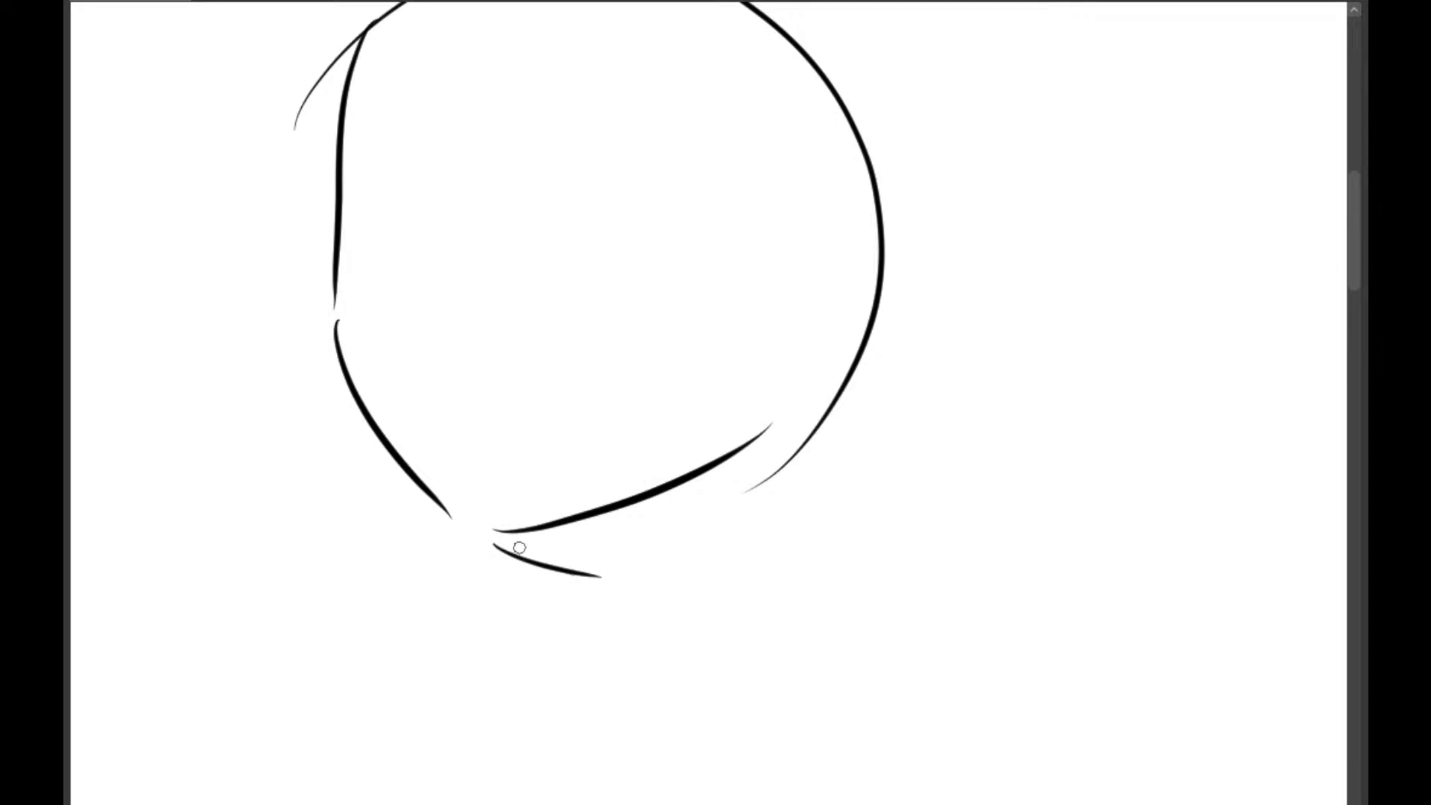
key(ctrl+z)
key(ctrl+z)
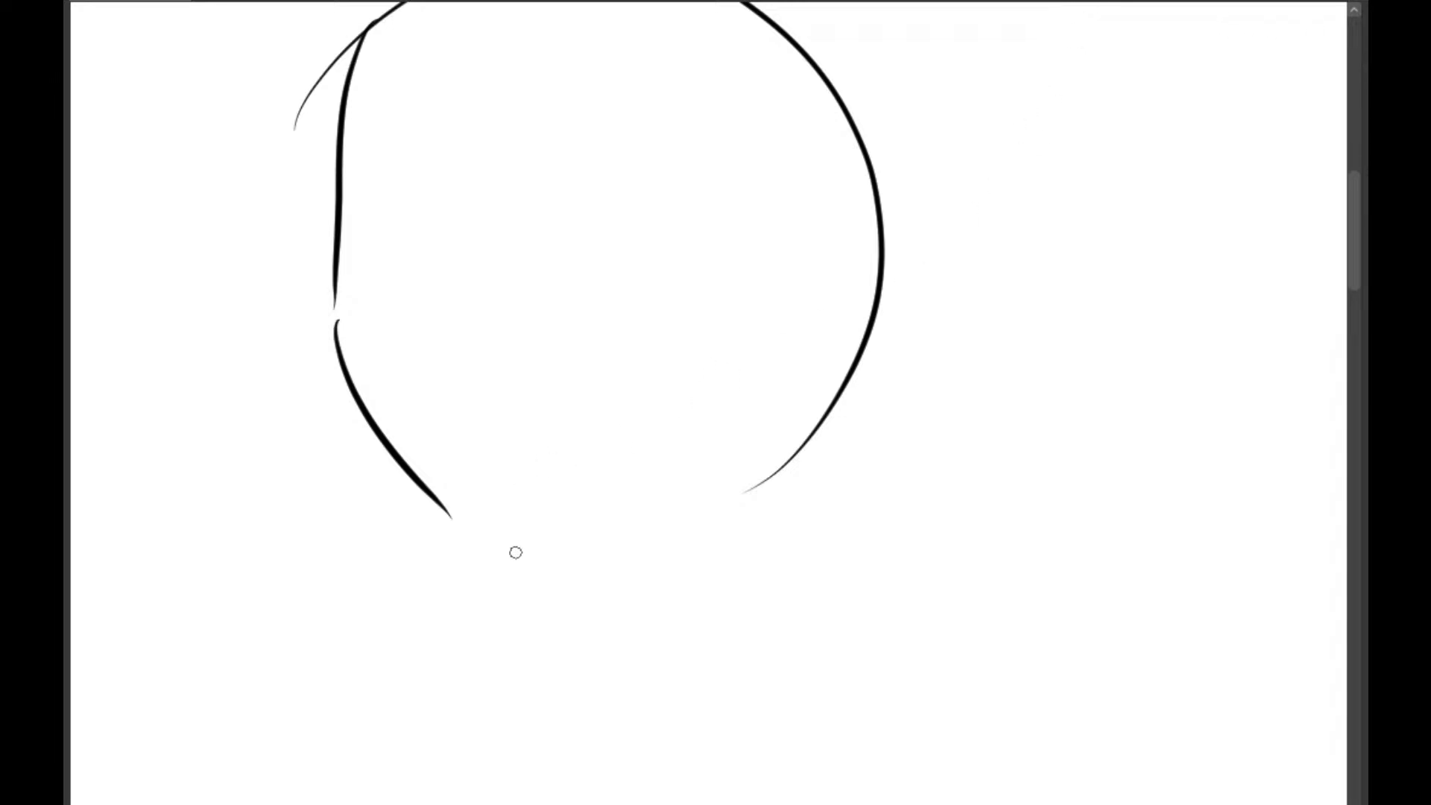
mouse_move(488, 508)
mouse_down()
mouse_move(687, 476)
mouse_move(775, 413)
mouse_up()
key(ctrl+z)
mouse_move(457, 515)
mouse_down()
mouse_move(769, 395)
mouse_move(432, 501)
mouse_up()
key(ctrl+z)
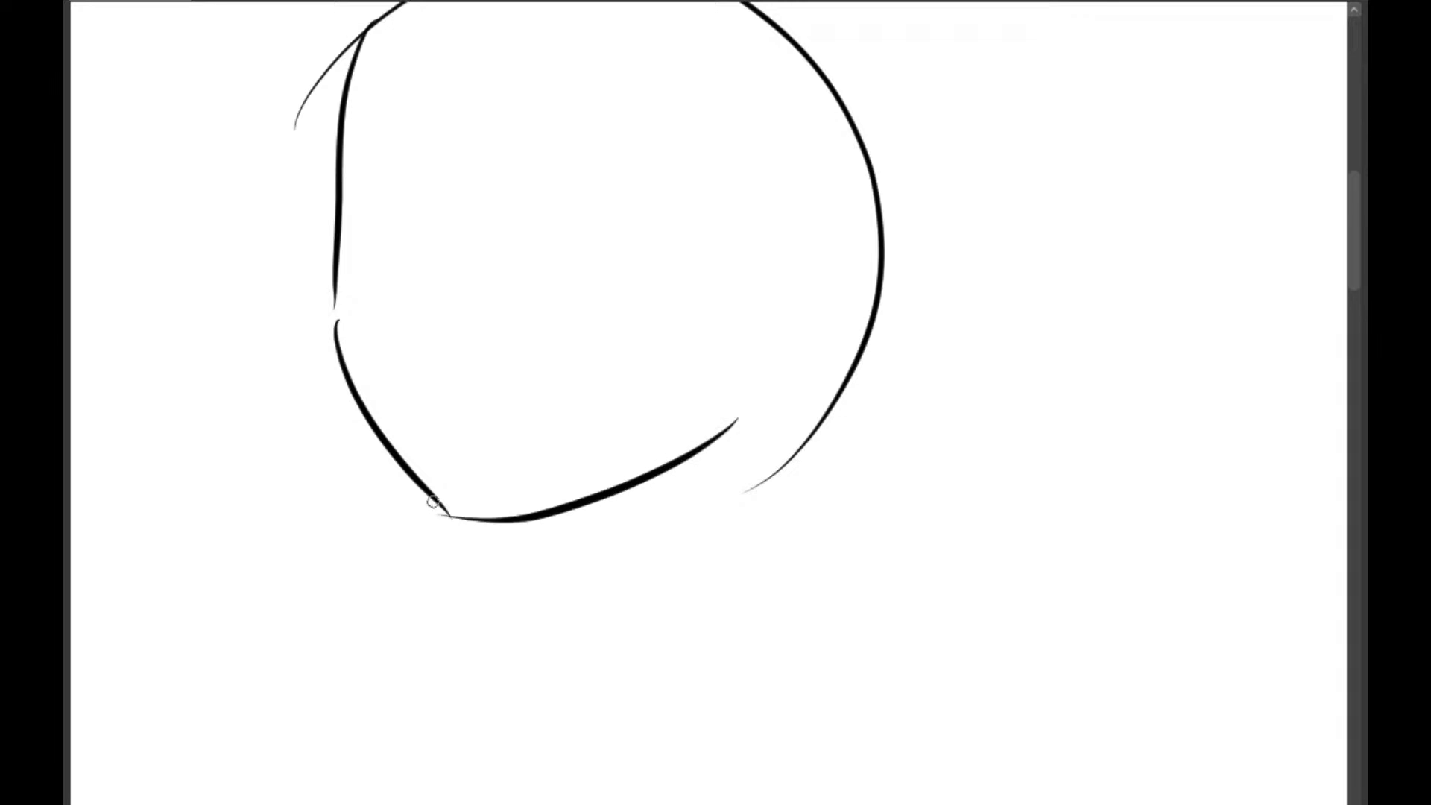
key(ctrl+z)
Draw the jawline as a gently curved stroke between the chin and the back of the jaw below the skull
mouse_move(741, 420)
mouse_down()
mouse_move(472, 497)
mouse_move(591, 542)
mouse_up()
key(ctrl+z)
drag(456, 521, 600, 546)
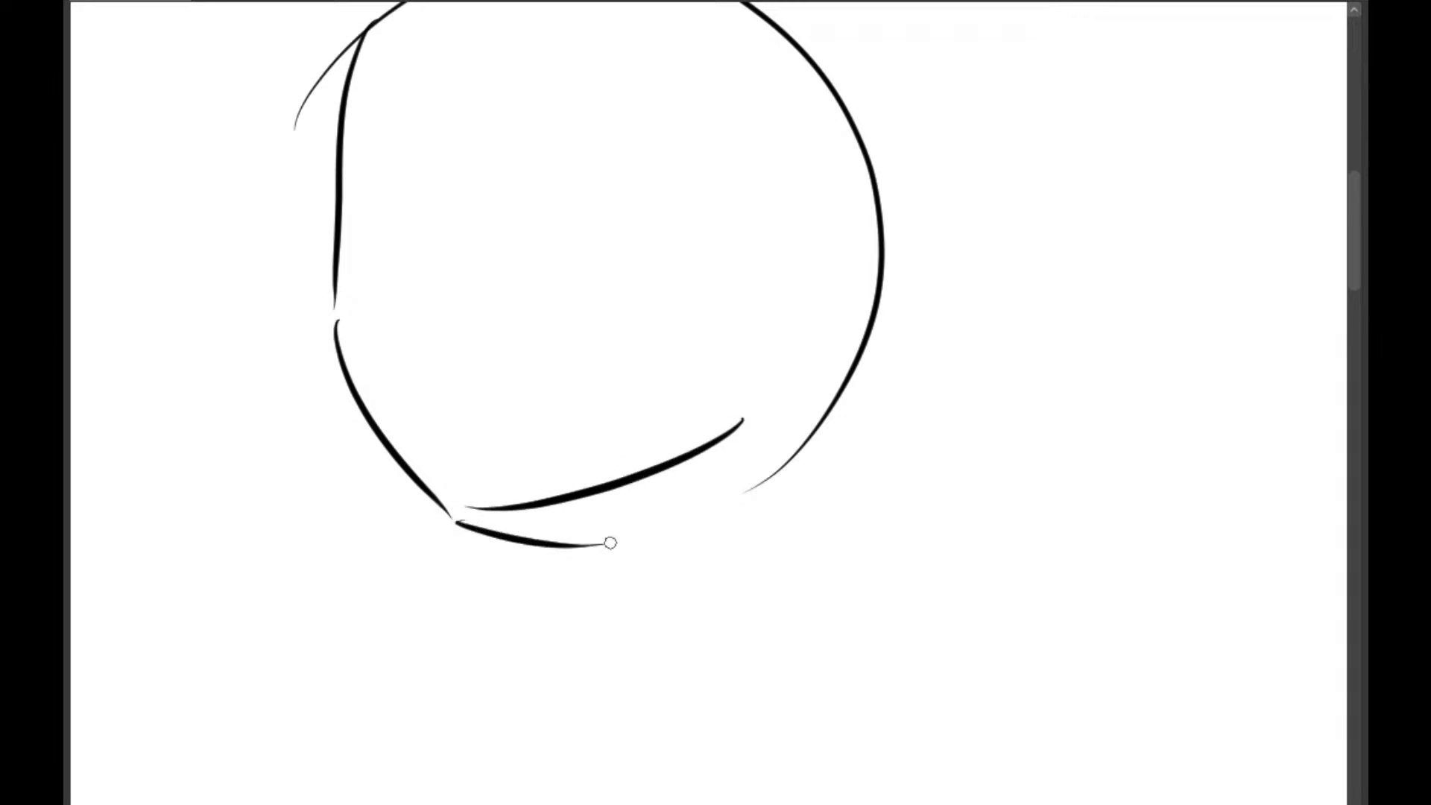
key(ctrl+z)
drag(473, 520, 610, 544)
key(ctrl+z)
drag(465, 514, 629, 552)
key(ctrl+z)
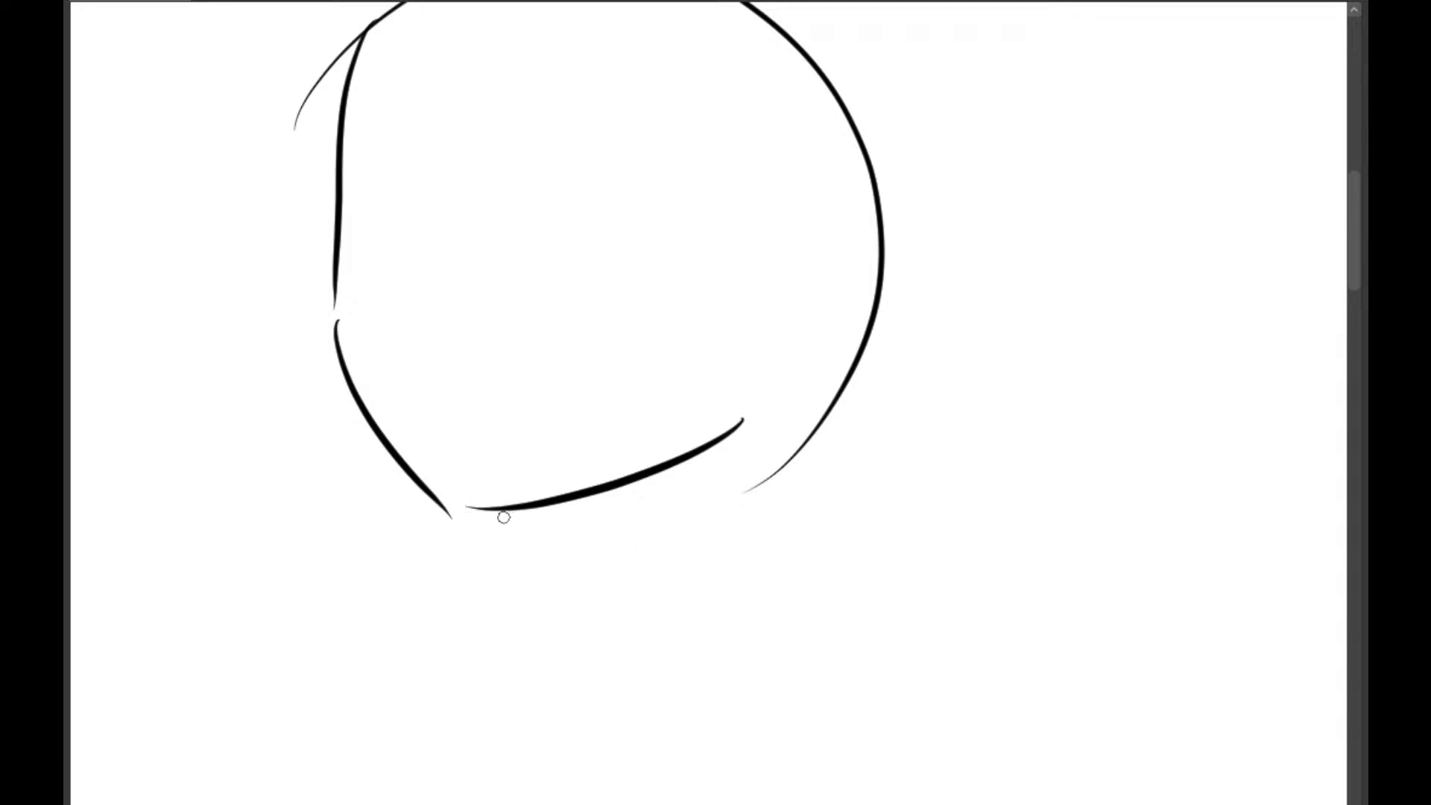
mouse_move(463, 520)
mouse_down()
mouse_move(635, 524)
mouse_move(522, 540)
mouse_move(640, 515)
mouse_up()
key(ctrl+z)
key(ctrl+z)
drag(472, 522, 663, 546)
key(ctrl+z)
drag(473, 521, 676, 545)
key(ctrl+z)
drag(469, 520, 654, 612)
key(ctrl+z)
drag(470, 521, 623, 641)
key(ctrl+z)
Draw the underside of the chin as an S-shaped stroke that bends down into the front of the neck
drag(471, 532, 639, 662)
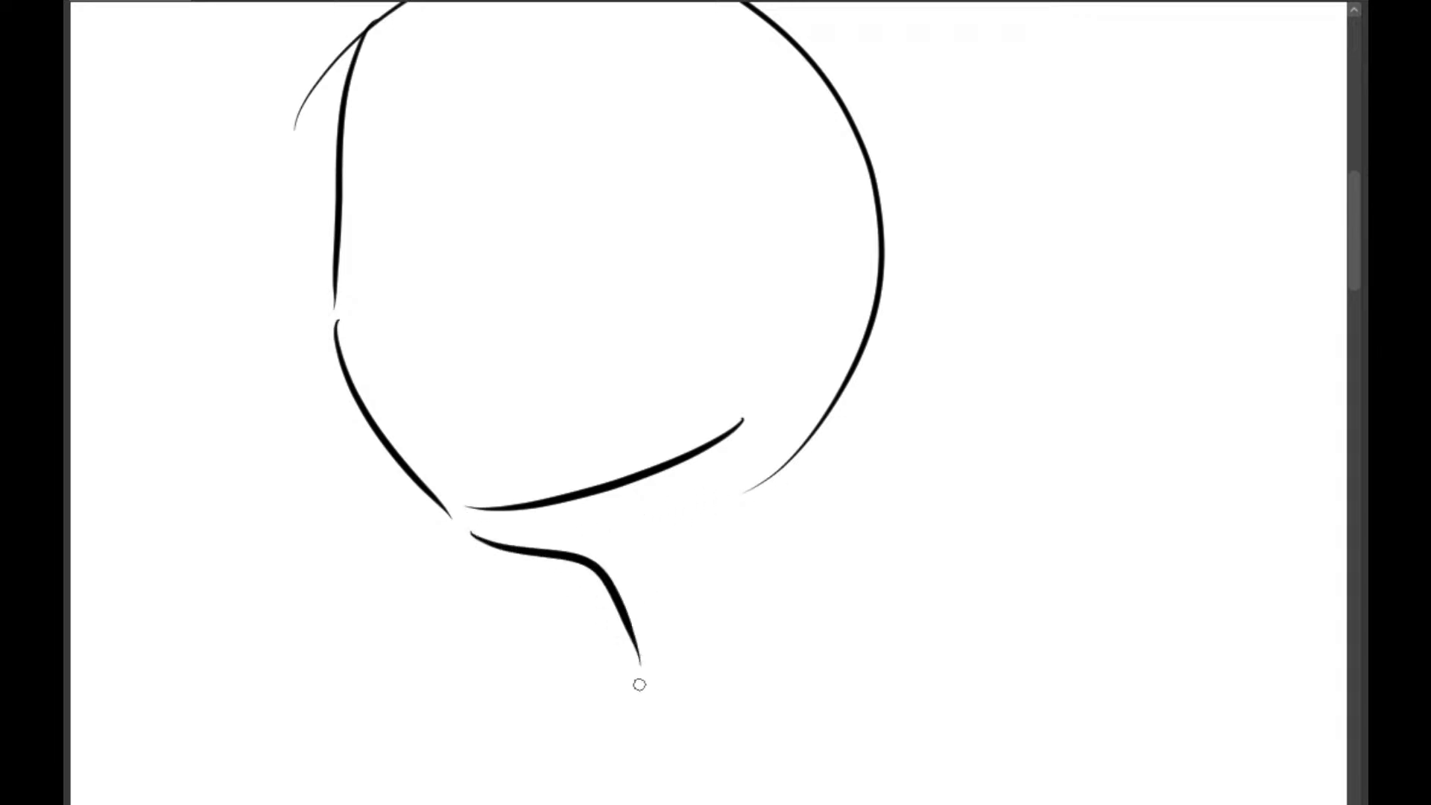
key(ctrl+z)
mouse_move(470, 530)
mouse_down()
mouse_move(626, 606)
mouse_move(635, 643)
mouse_up()
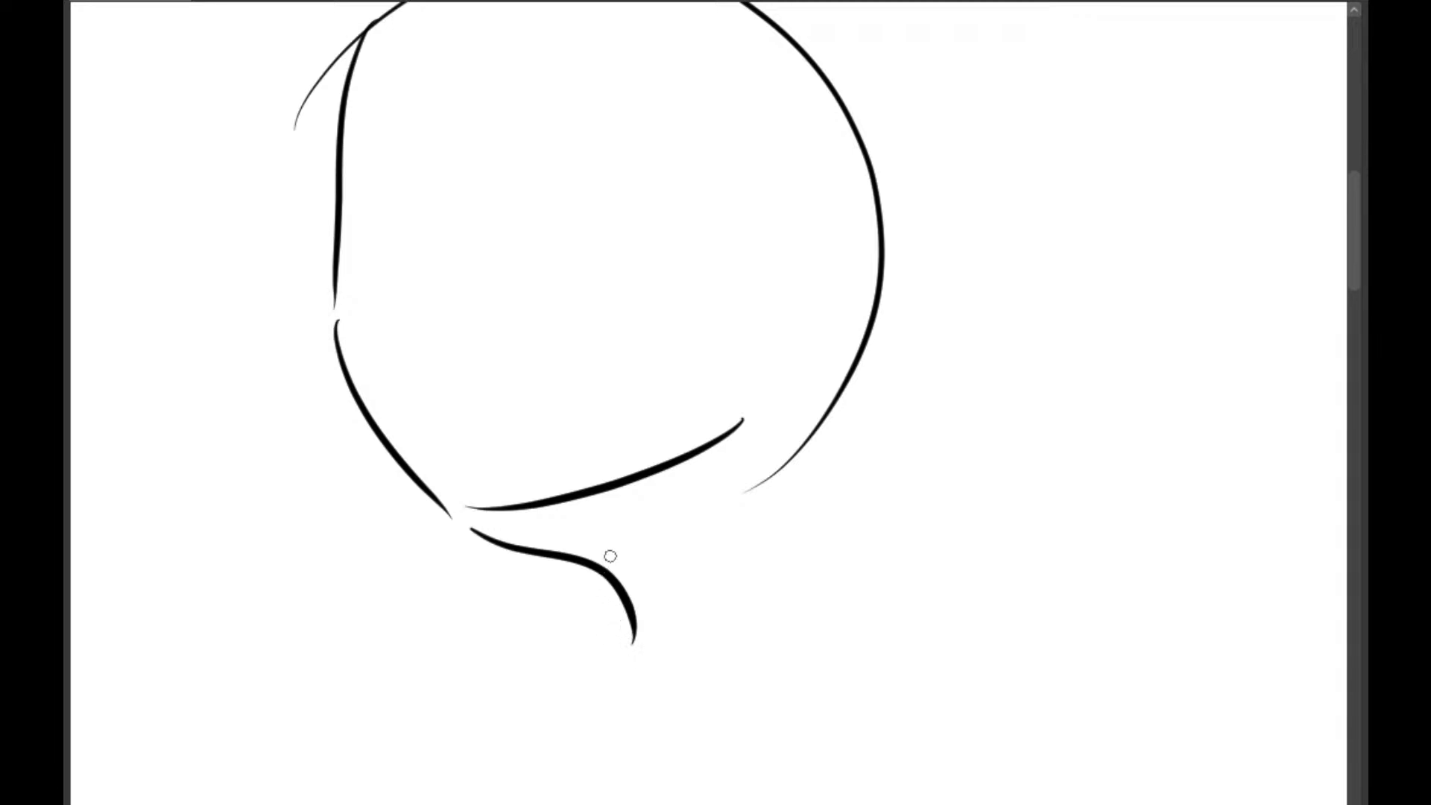
Draw the back of the neck curving down from the base of the skull and erase the leftover end of the skull circle
drag(852, 385, 824, 575)
key(ctrl+z)
mouse_move(855, 349)
mouse_down()
mouse_move(832, 400)
mouse_move(815, 601)
mouse_up()
key(ctrl+z)
mouse_move(867, 343)
mouse_down()
mouse_move(821, 445)
mouse_move(838, 583)
mouse_up()
mouse_move(819, 372)
mouse_down()
mouse_move(758, 482)
mouse_move(826, 355)
mouse_move(821, 537)
mouse_up()
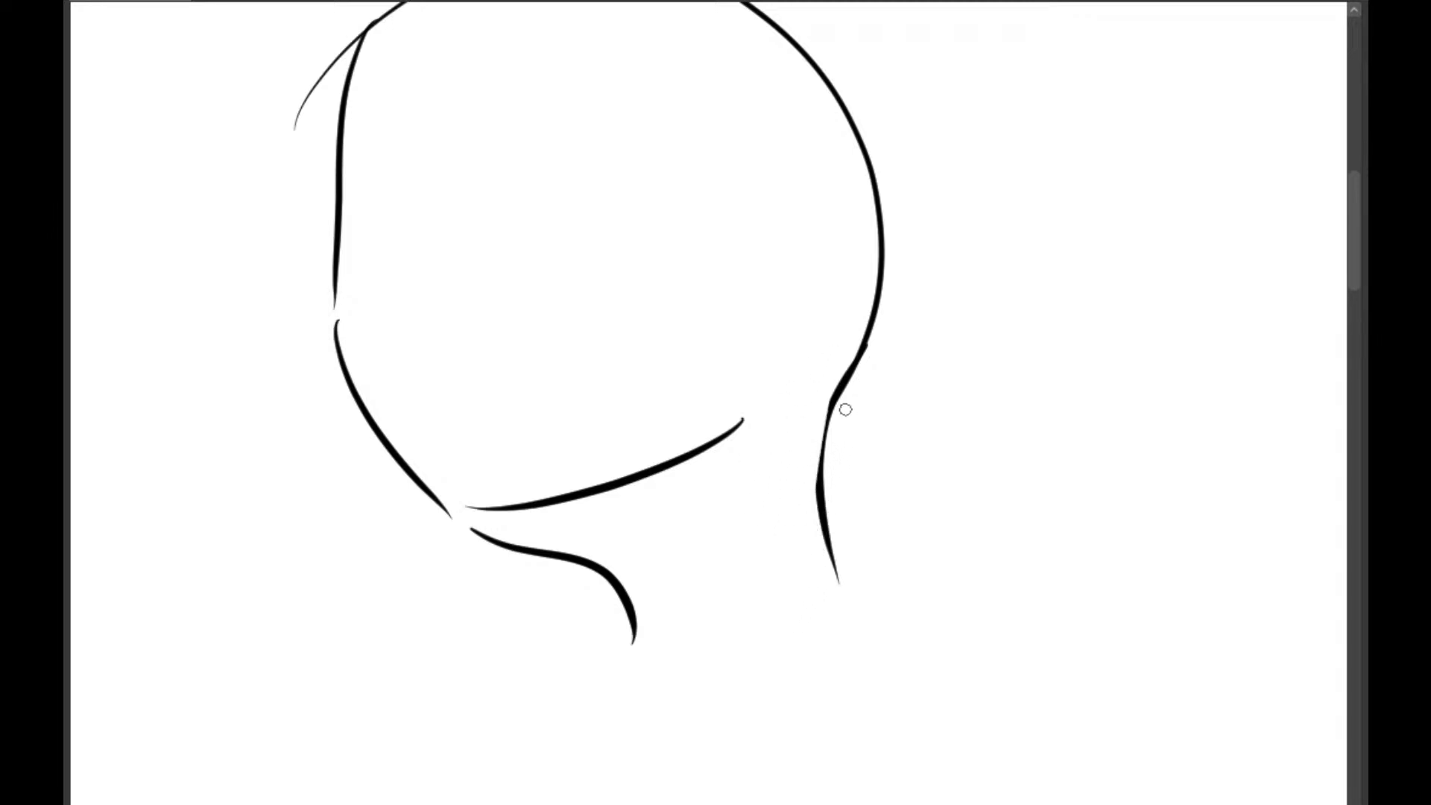
Redraw the back-of-neck line as a smoother stroke sloping outward toward the shoulder
drag(844, 385, 840, 637)
key(ctrl+z)
mouse_move(848, 381)
mouse_down()
mouse_move(856, 634)
mouse_move(824, 585)
mouse_up()
drag(823, 423, 859, 674)
mouse_move(846, 387)
mouse_down()
mouse_move(819, 503)
mouse_move(870, 618)
mouse_up()
key(ctrl+z)
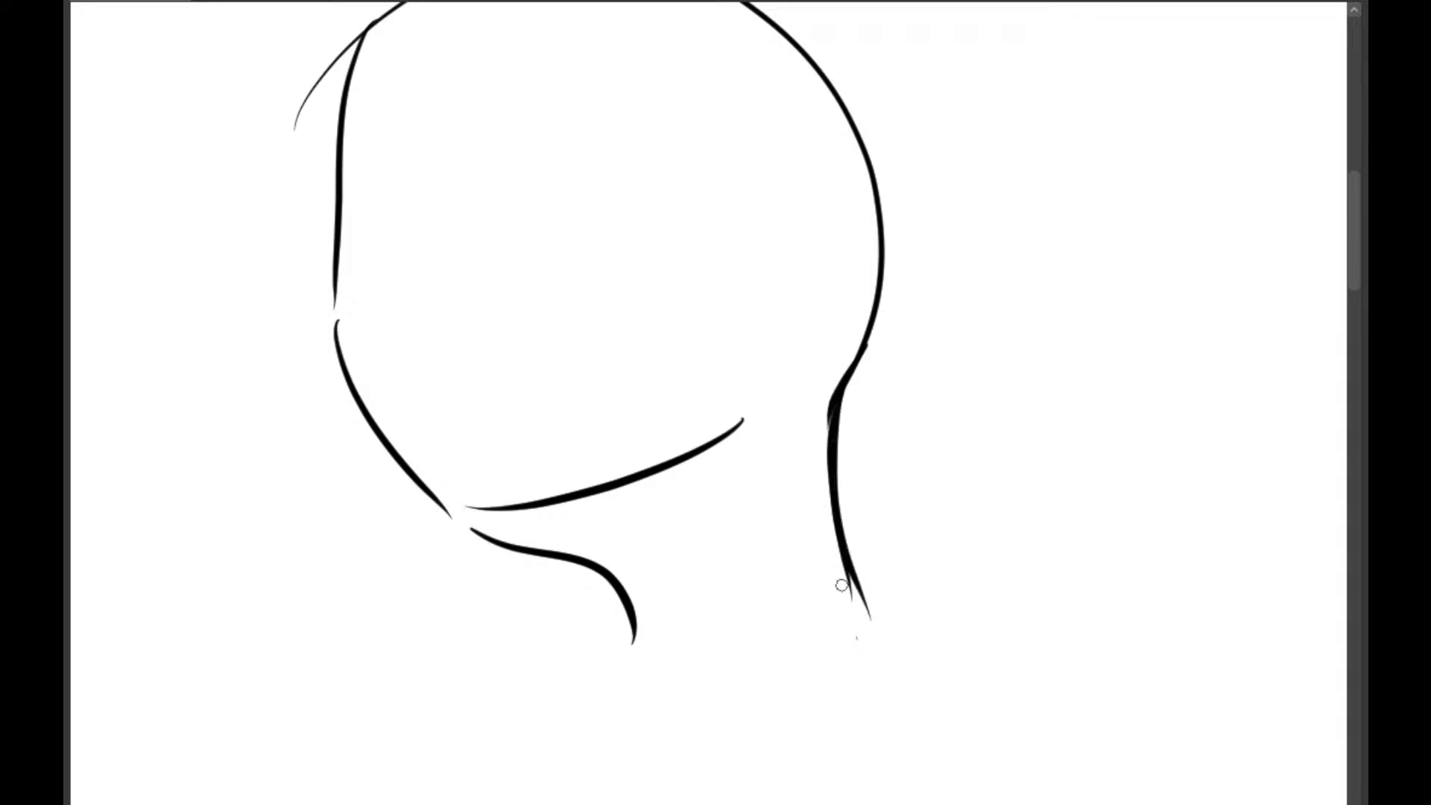
key(ctrl+z)
Draw the ear near the back of the head, with its outer rim and curved inner folds
mouse_move(813, 400)
mouse_down()
mouse_move(923, 504)
mouse_move(916, 409)
mouse_move(938, 381)
mouse_up()
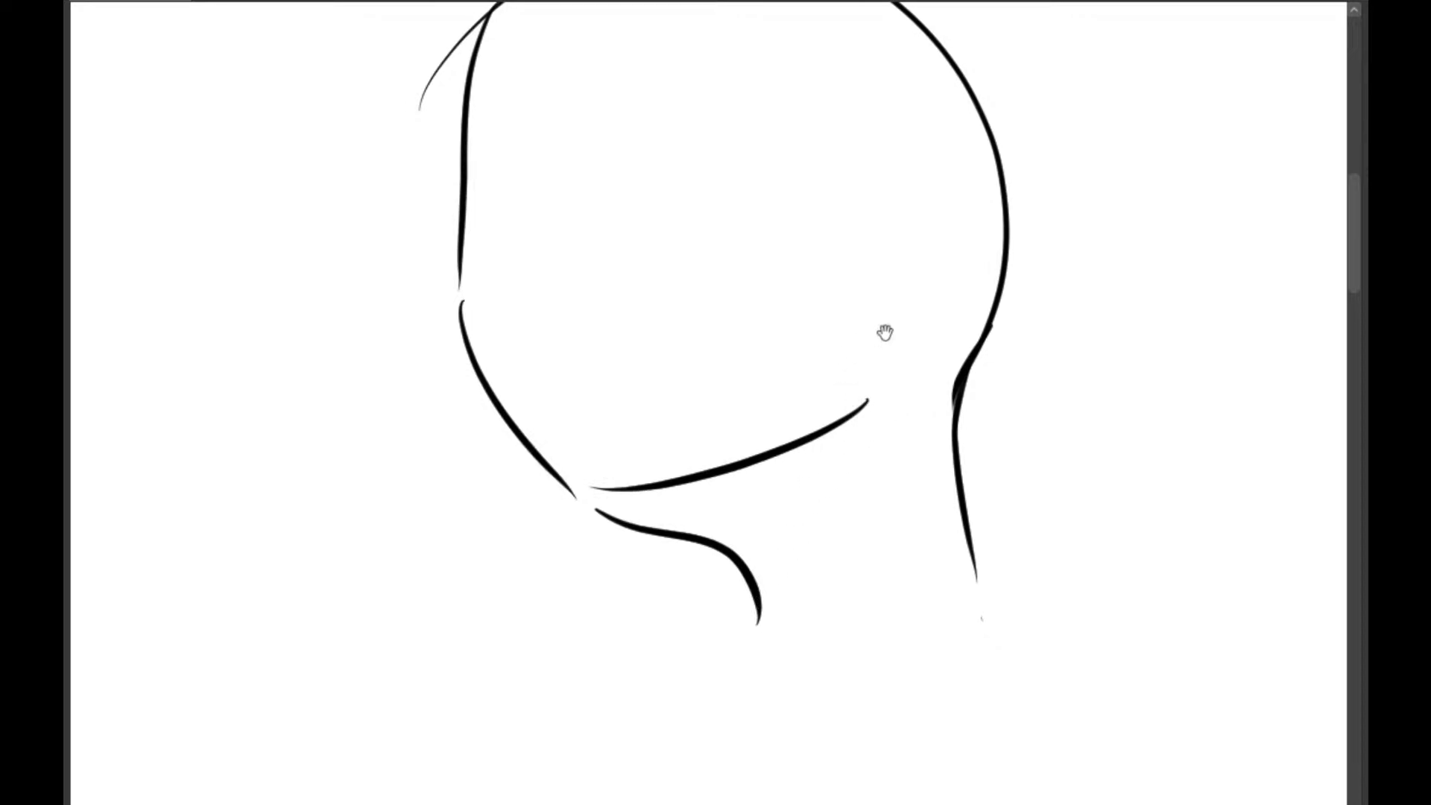
scroll(847, 372, up, 3)
mouse_move(820, 359)
mouse_down()
mouse_move(868, 334)
mouse_move(892, 390)
mouse_move(859, 483)
mouse_move(847, 478)
mouse_move(894, 439)
mouse_up()
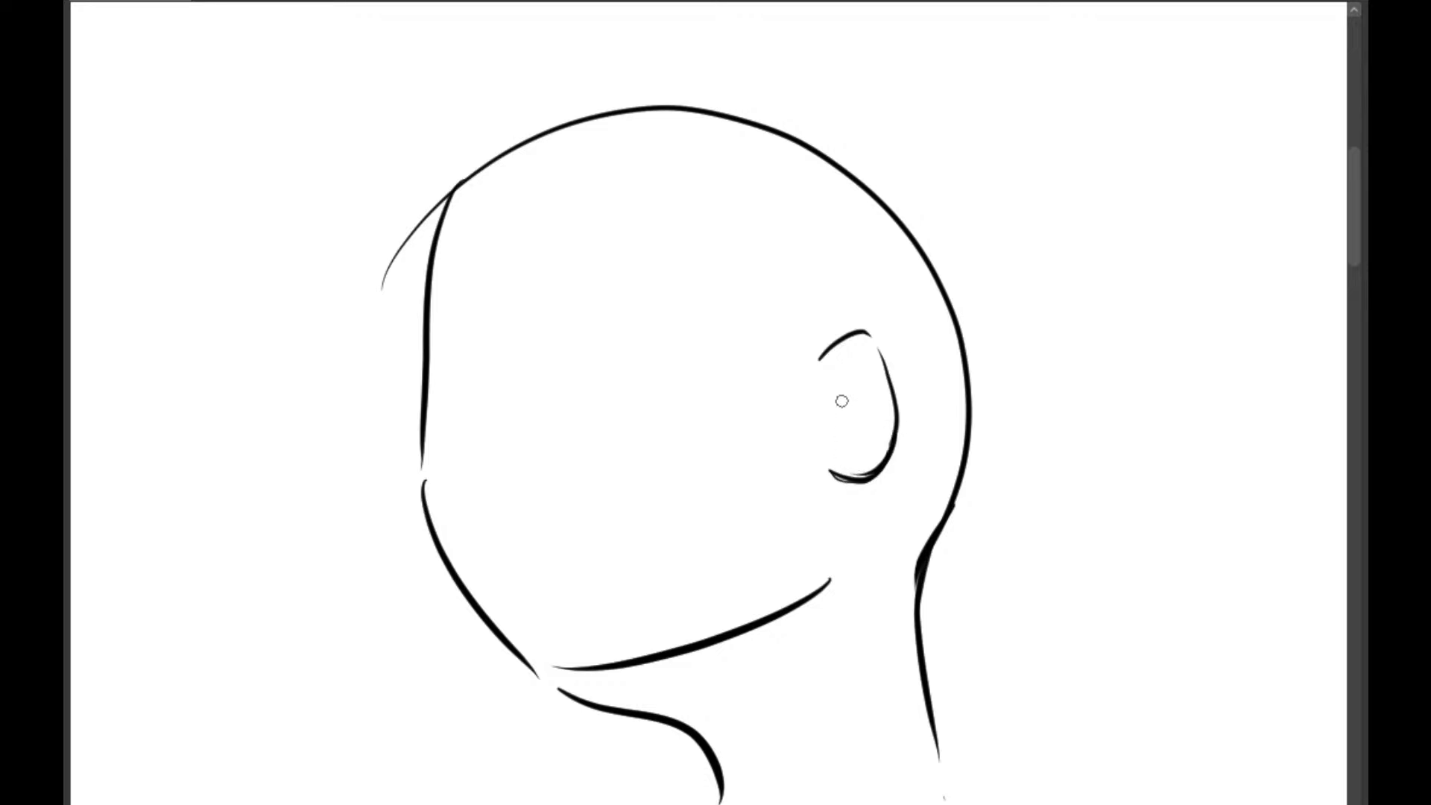
drag(835, 384, 865, 368)
mouse_move(868, 376)
mouse_down()
mouse_move(865, 436)
mouse_move(849, 439)
mouse_up()
mouse_move(865, 334)
mouse_down()
mouse_move(904, 379)
mouse_move(883, 458)
mouse_up()
drag(885, 365, 881, 419)
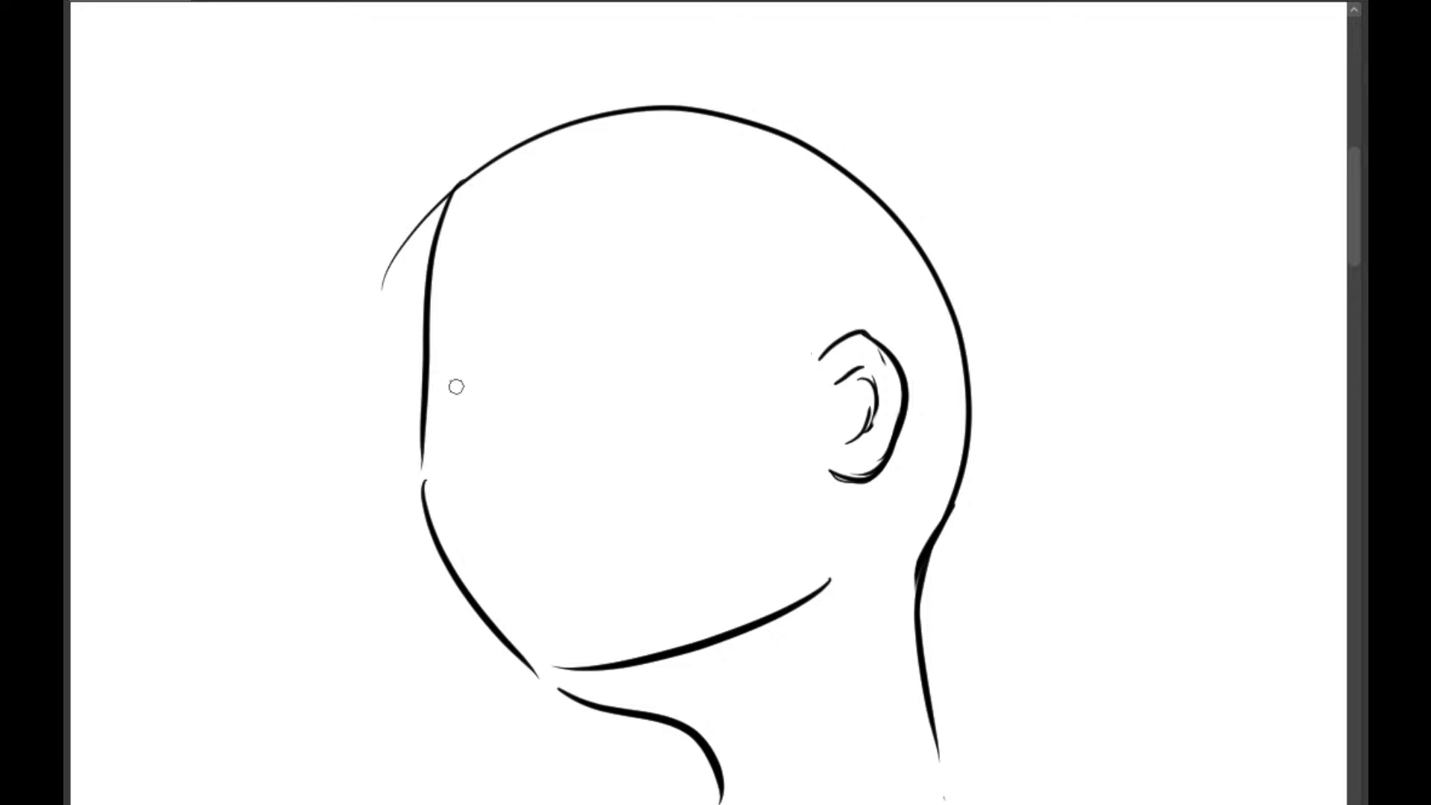
Draw two short curved strokes diverging inward from one point on the front face contour, above the chin line
click(423, 381)
key(ctrl+z)
drag(458, 361, 409, 399)
key(ctrl+z)
mouse_move(467, 360)
mouse_down()
mouse_move(417, 395)
mouse_move(476, 436)
mouse_up()
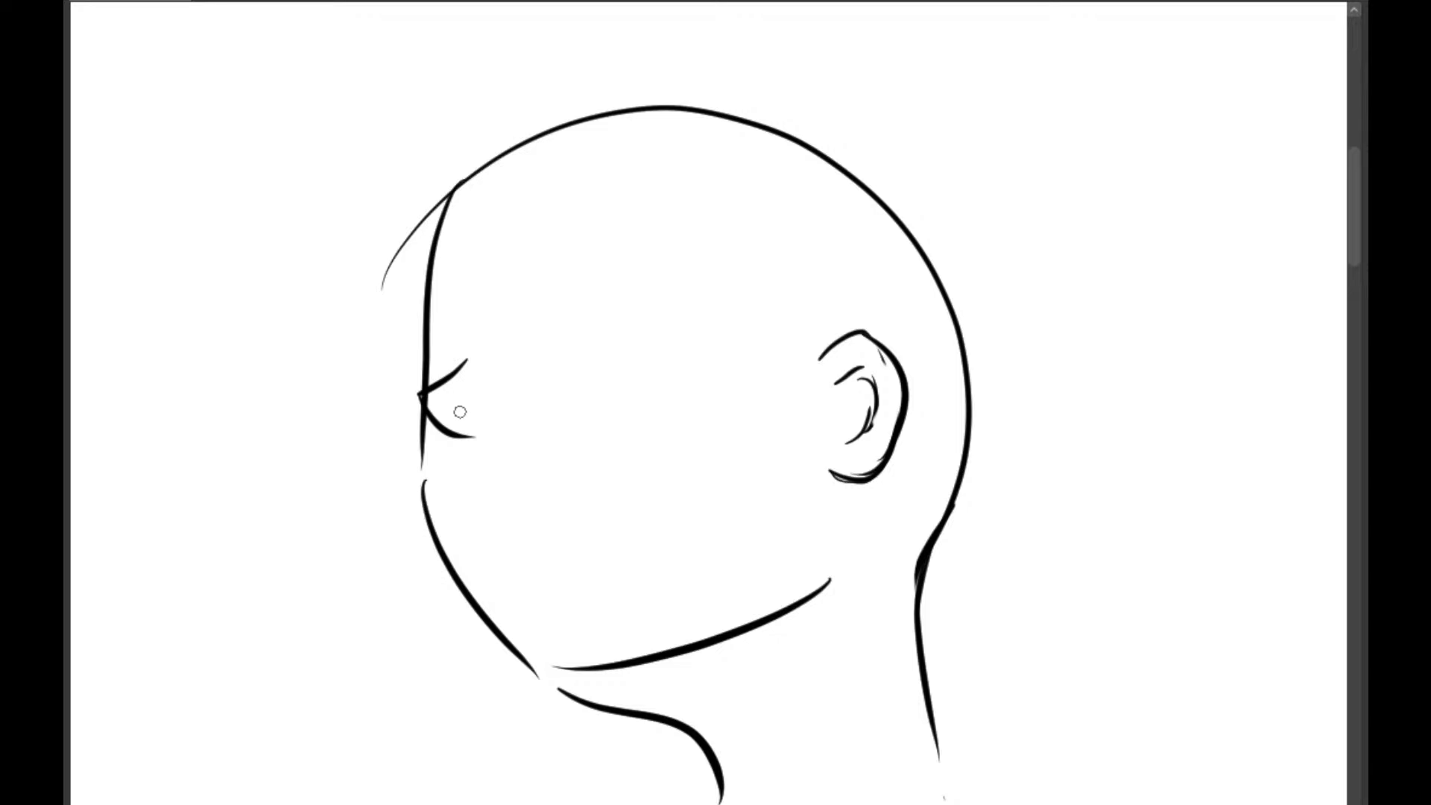
Reshape the front of the neck with a steeper stroke running down from the bend under the chin
scroll(776, 473, down, 3)
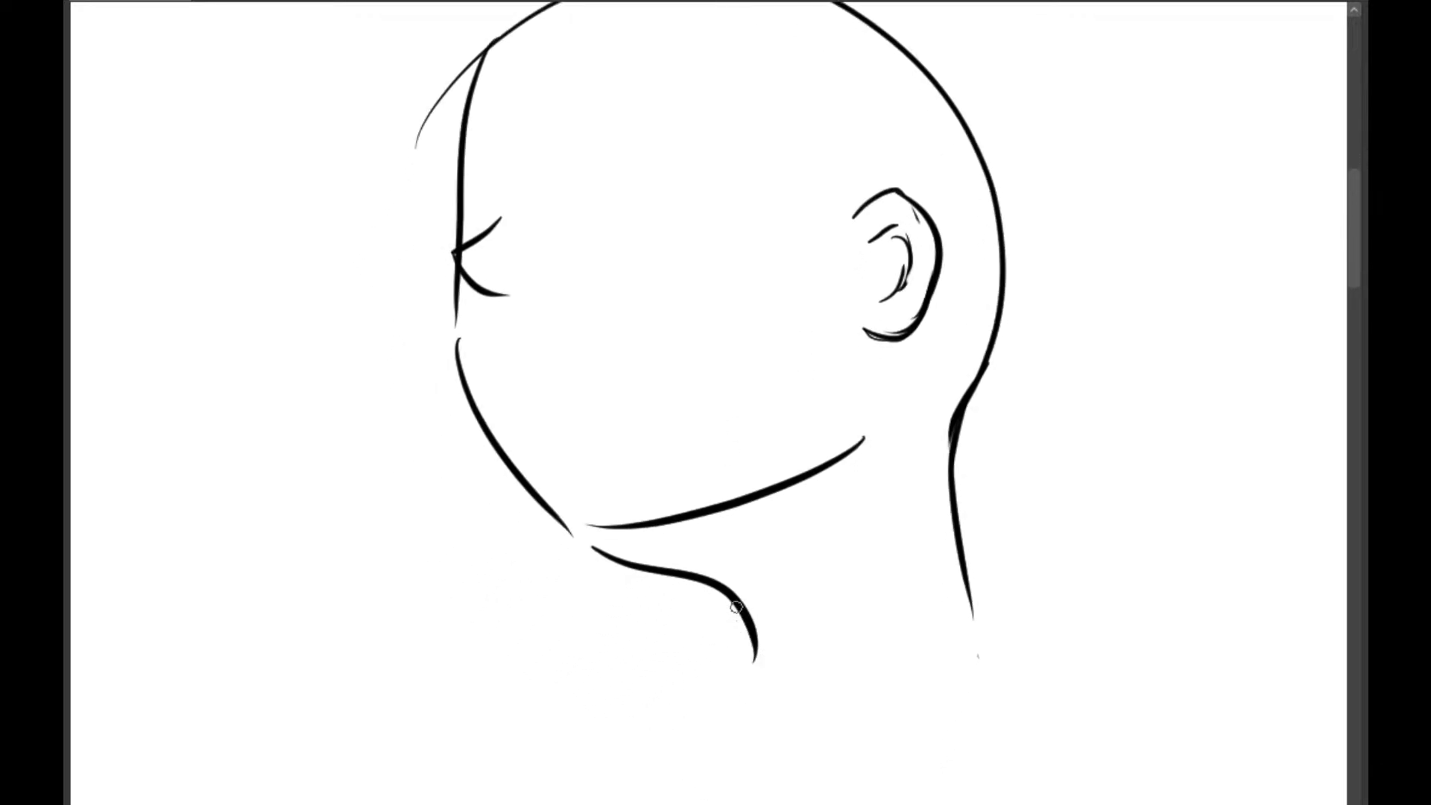
drag(713, 595, 735, 671)
key(ctrl+z)
mouse_move(720, 593)
mouse_down()
mouse_move(741, 669)
mouse_move(758, 656)
mouse_move(762, 705)
mouse_up()
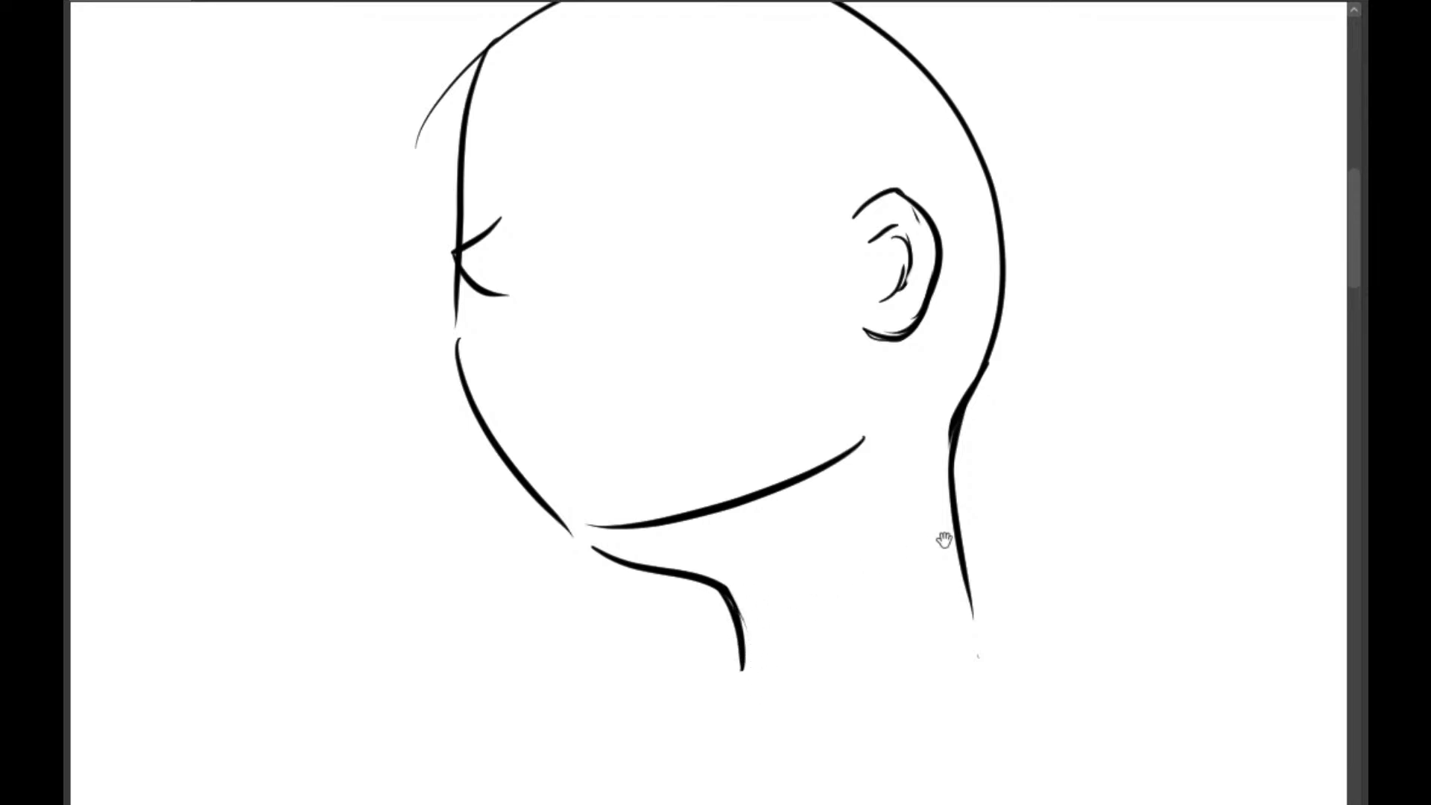
drag(977, 539, 851, 538)
scroll(610, 681, down, 2)
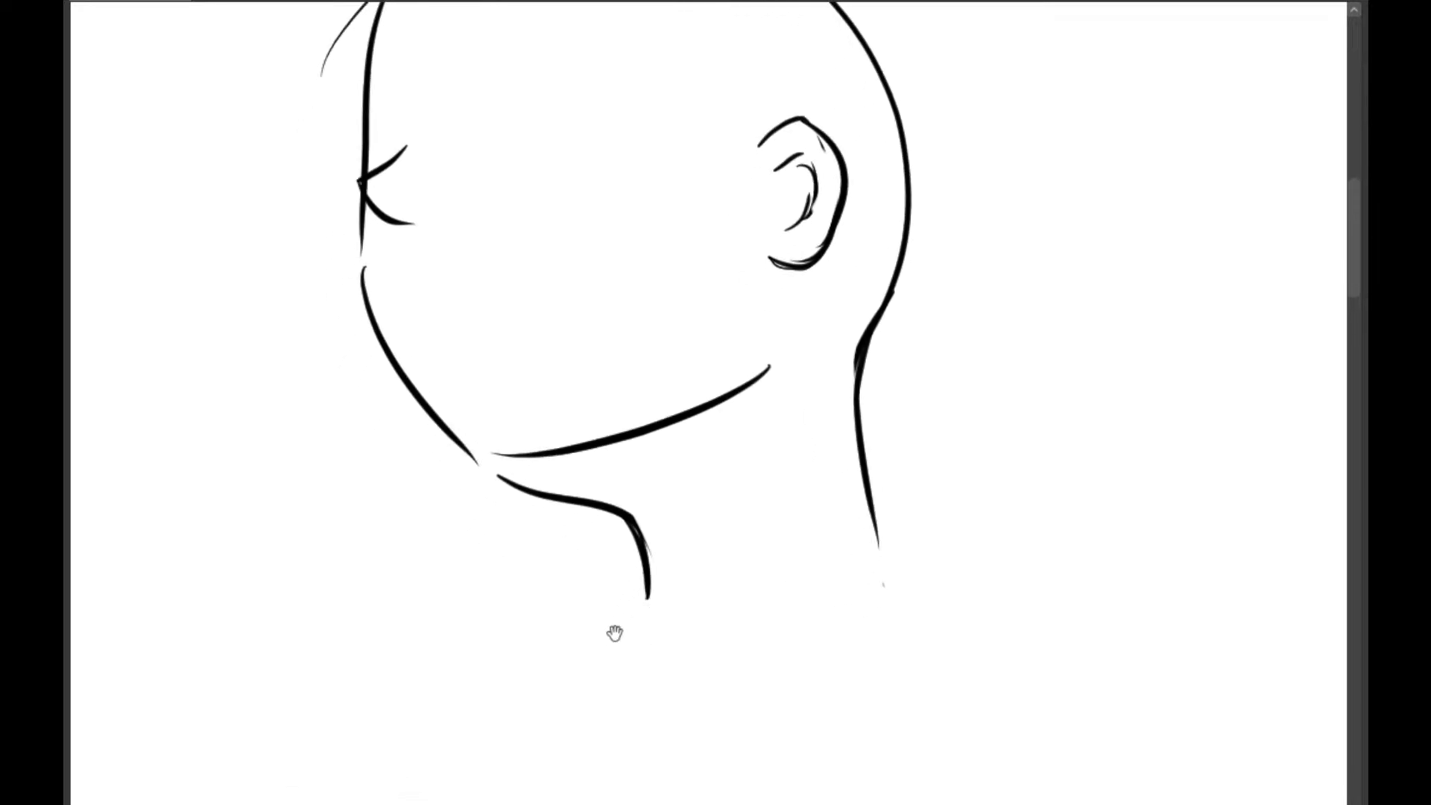
mouse_move(652, 596)
mouse_down()
mouse_move(717, 608)
mouse_move(711, 655)
mouse_move(658, 667)
mouse_up()
key(ctrl+z)
key(ctrl+z)
key(ctrl+z)
drag(875, 536, 711, 595)
key(ctrl+z)
drag(877, 537, 741, 575)
key(ctrl+z)
Draw a two-part collar around the base of the neck, with a small front piece and a wide rounded side piece
drag(875, 536, 678, 610)
drag(691, 610, 694, 656)
mouse_move(645, 604)
mouse_down()
mouse_move(686, 606)
mouse_move(682, 662)
mouse_move(628, 638)
mouse_move(665, 682)
mouse_up()
mouse_move(690, 607)
mouse_down()
mouse_move(697, 659)
mouse_move(628, 669)
mouse_move(744, 669)
mouse_up()
drag(746, 671, 824, 664)
mouse_move(793, 670)
mouse_down()
mouse_move(913, 608)
mouse_move(900, 546)
mouse_move(909, 624)
mouse_up()
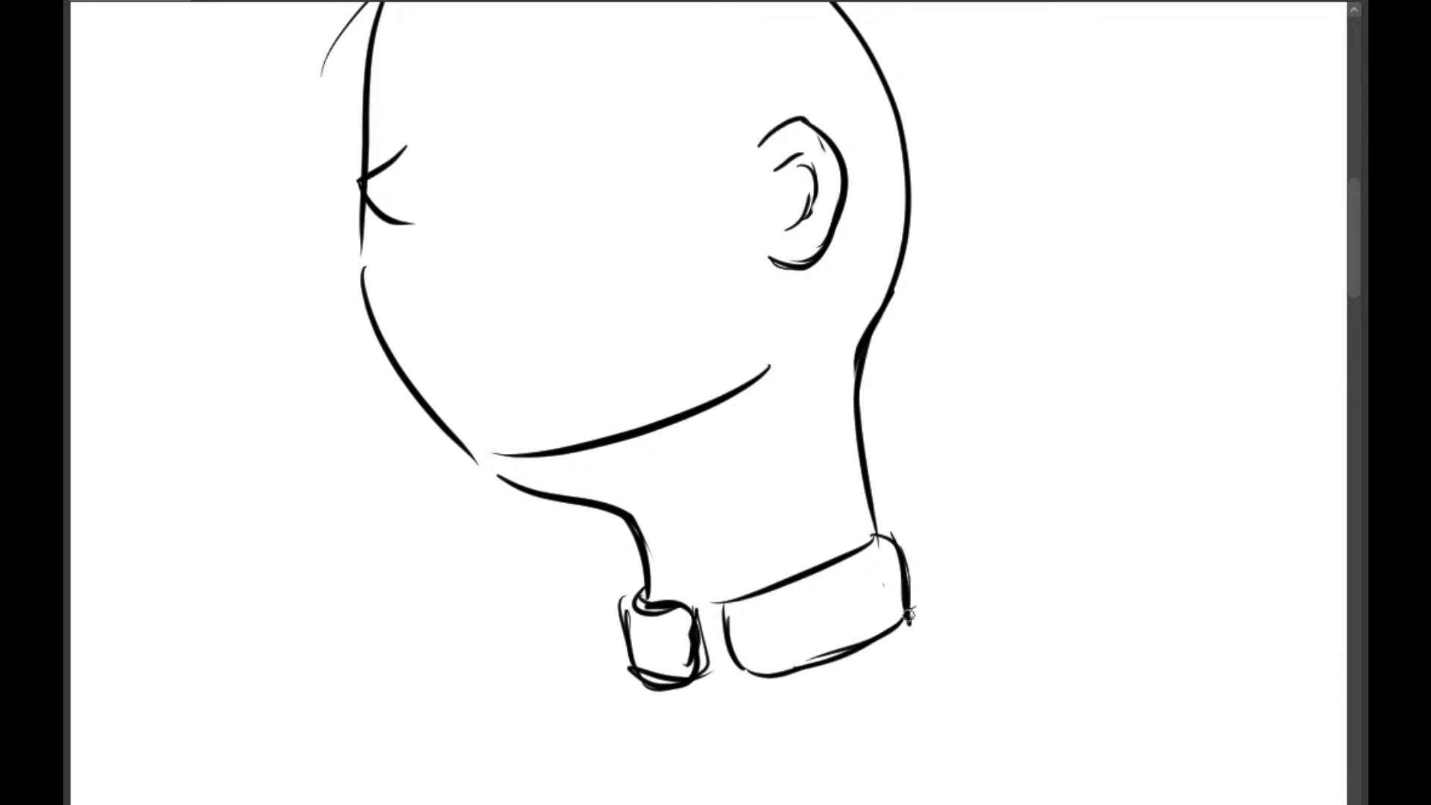
Erase the thin end of the skull circle that sticks out in front of the forehead
drag(821, 492, 830, 671)
drag(738, 298, 827, 284)
mouse_move(749, 211)
mouse_down()
mouse_move(738, 275)
mouse_move(766, 328)
mouse_up()
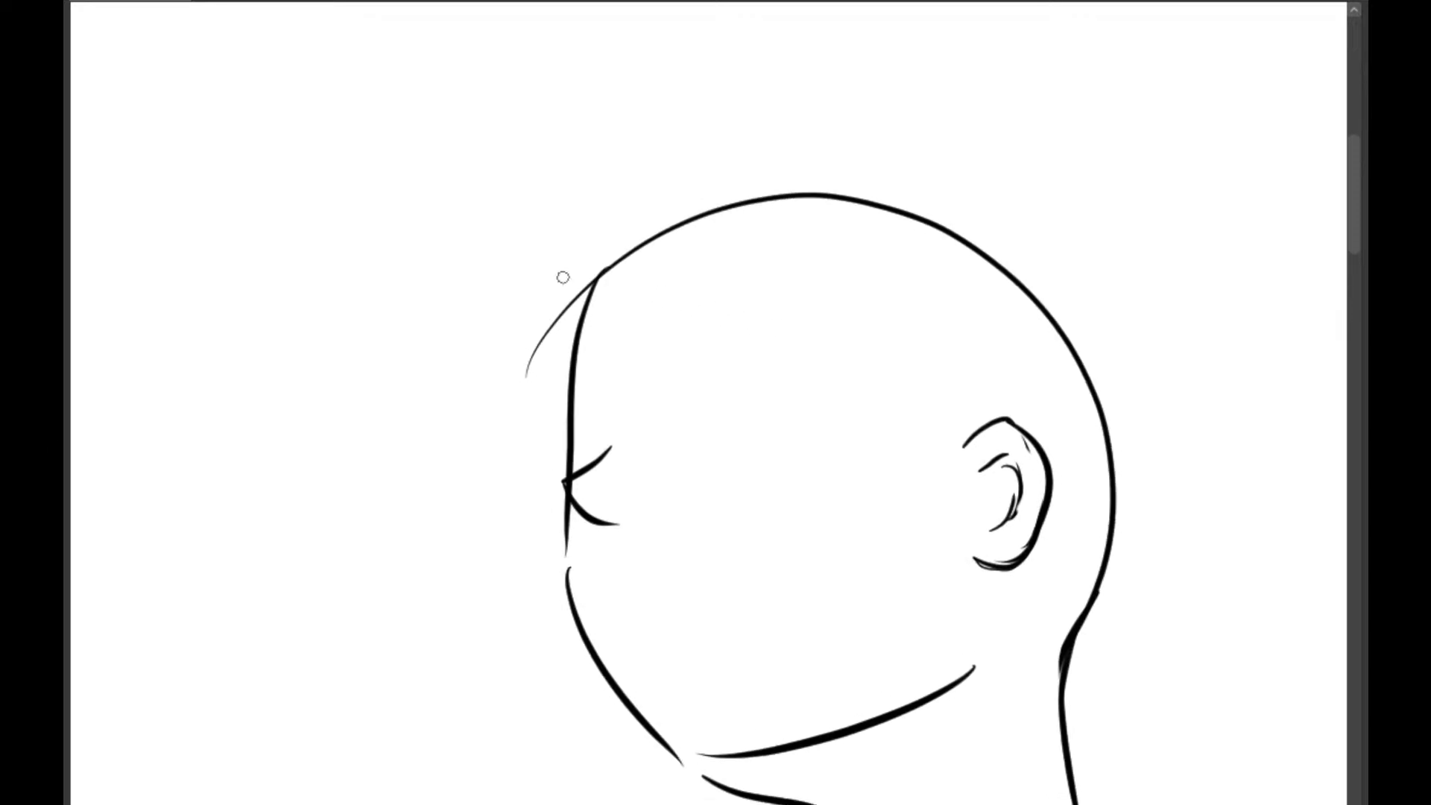
drag(594, 227, 566, 370)
key(ctrl+z)
key(ctrl+z)
mouse_move(1134, 436)
mouse_down()
mouse_move(1022, 329)
mouse_move(1060, 377)
mouse_up()
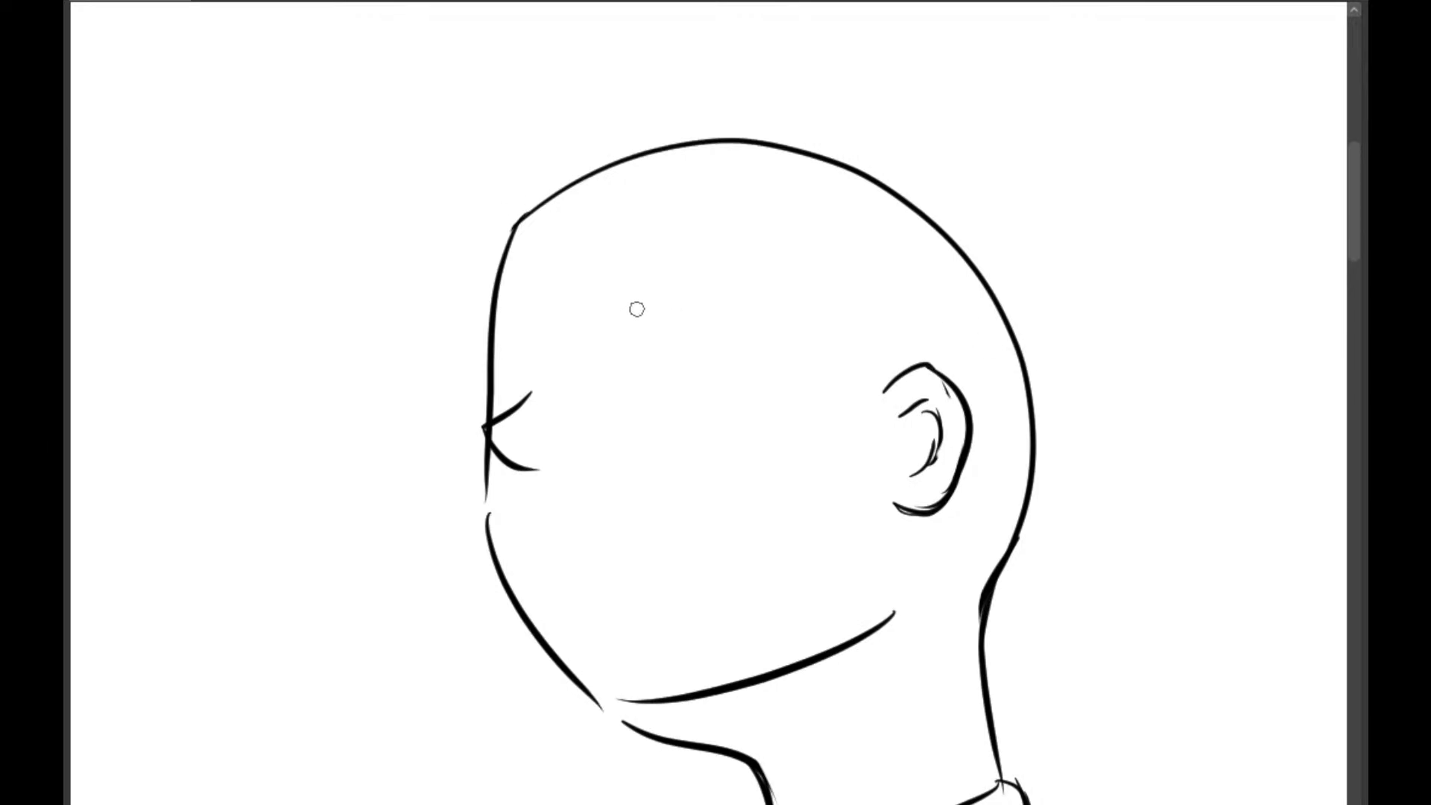
Draw the eye on the side of the face with an oval iris, a pointed outer corner, an upper lid and lashes
mouse_move(638, 321)
mouse_down()
mouse_move(646, 378)
mouse_move(669, 382)
mouse_move(671, 316)
mouse_move(641, 384)
mouse_up()
mouse_move(626, 298)
mouse_down()
mouse_move(716, 348)
mouse_move(719, 360)
mouse_move(652, 373)
mouse_move(670, 379)
mouse_up()
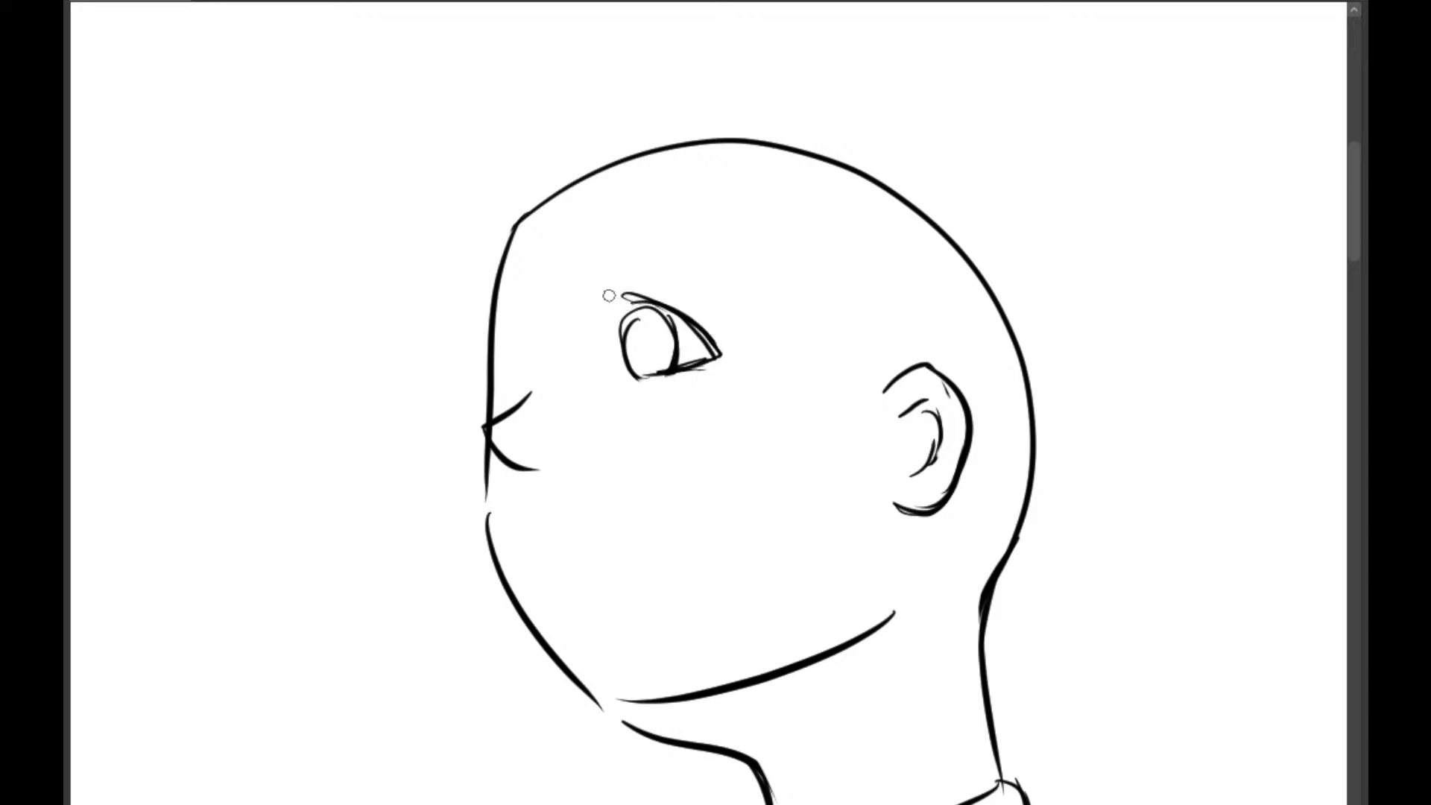
mouse_move(609, 286)
mouse_down()
mouse_move(623, 305)
mouse_move(653, 303)
mouse_move(630, 303)
mouse_up()
Round the forehead corner with an extra outline stroke and extend the front edge of the eye
mouse_move(880, 427)
mouse_down()
mouse_move(872, 412)
mouse_move(889, 438)
mouse_up()
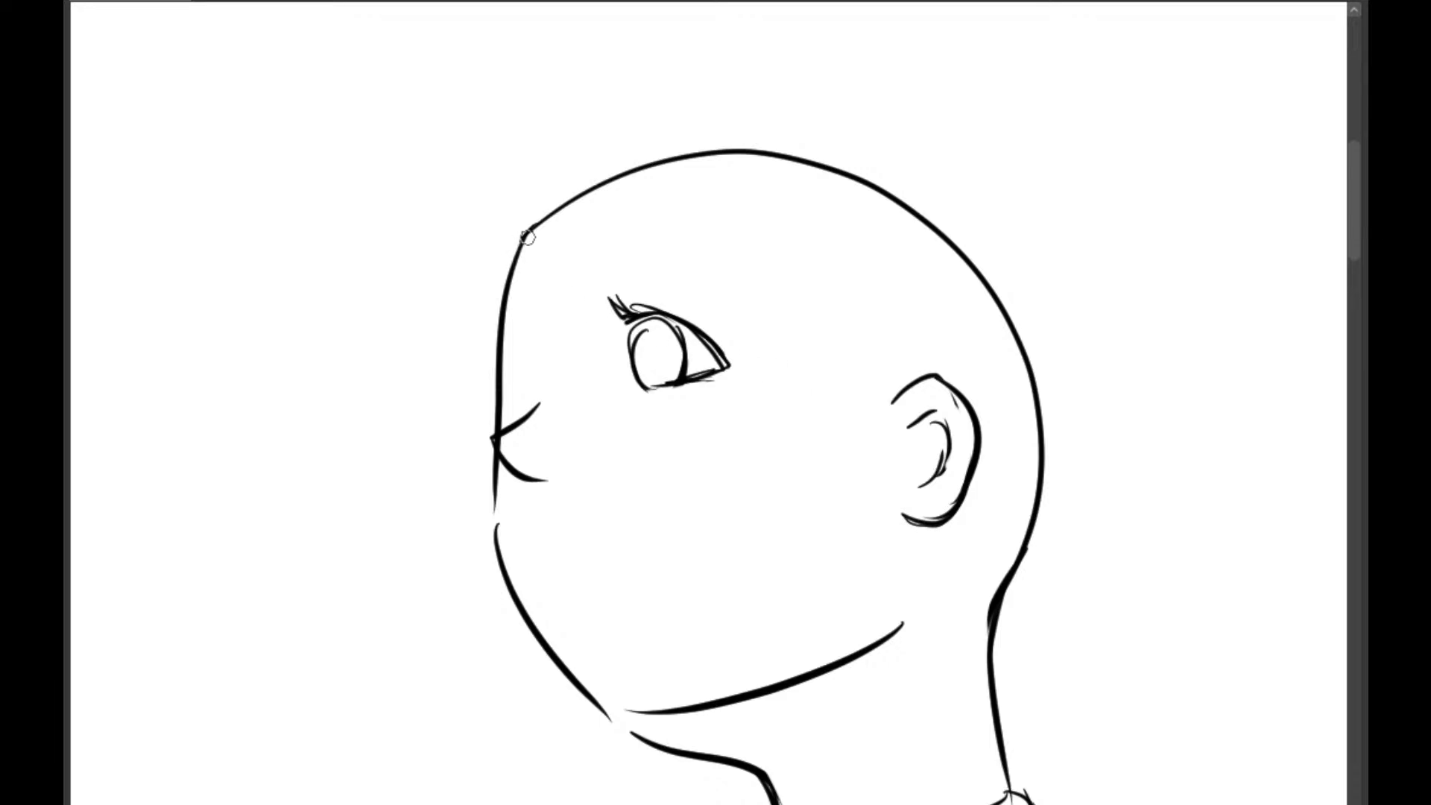
drag(565, 206, 497, 328)
drag(1012, 376, 984, 373)
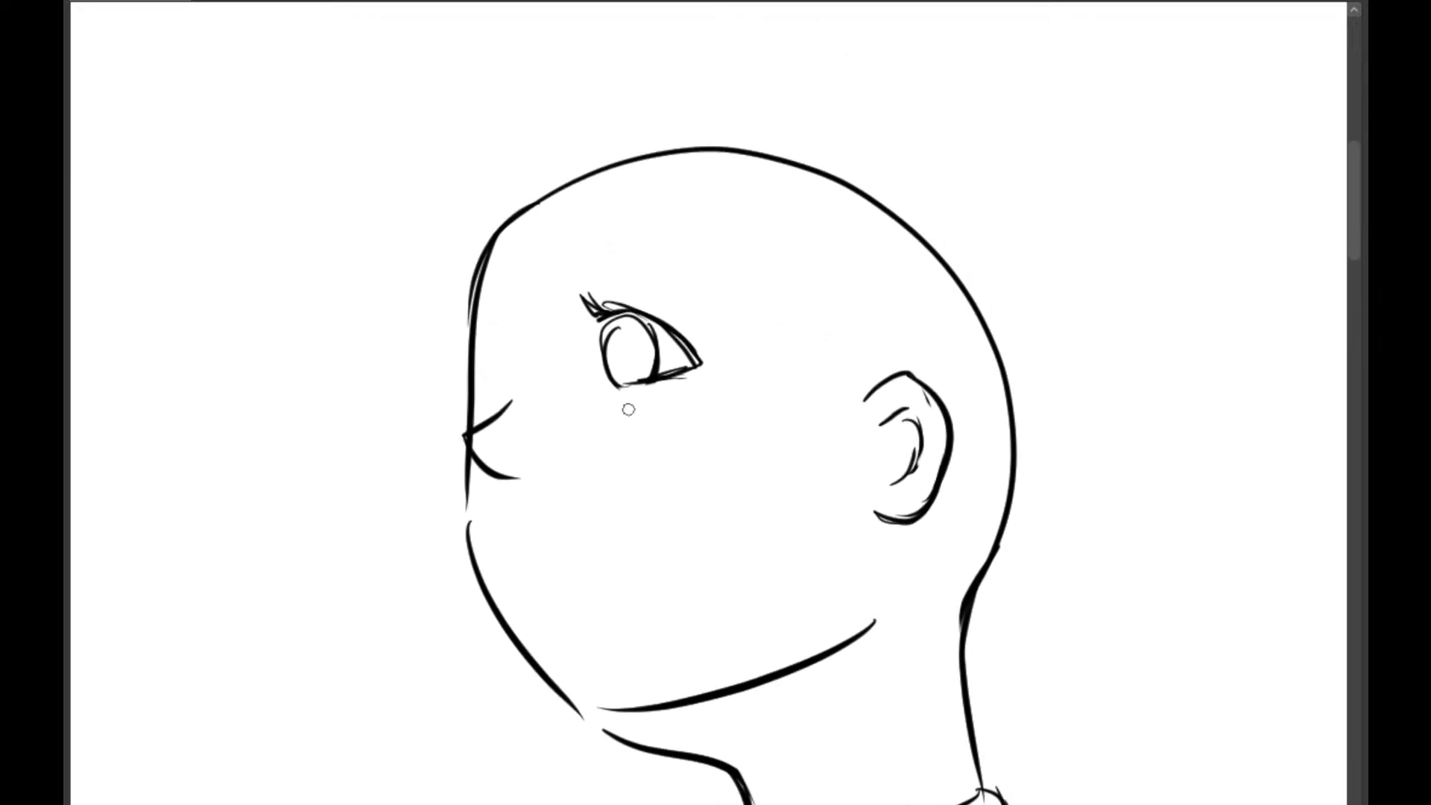
drag(610, 327, 612, 395)
drag(535, 401, 514, 433)
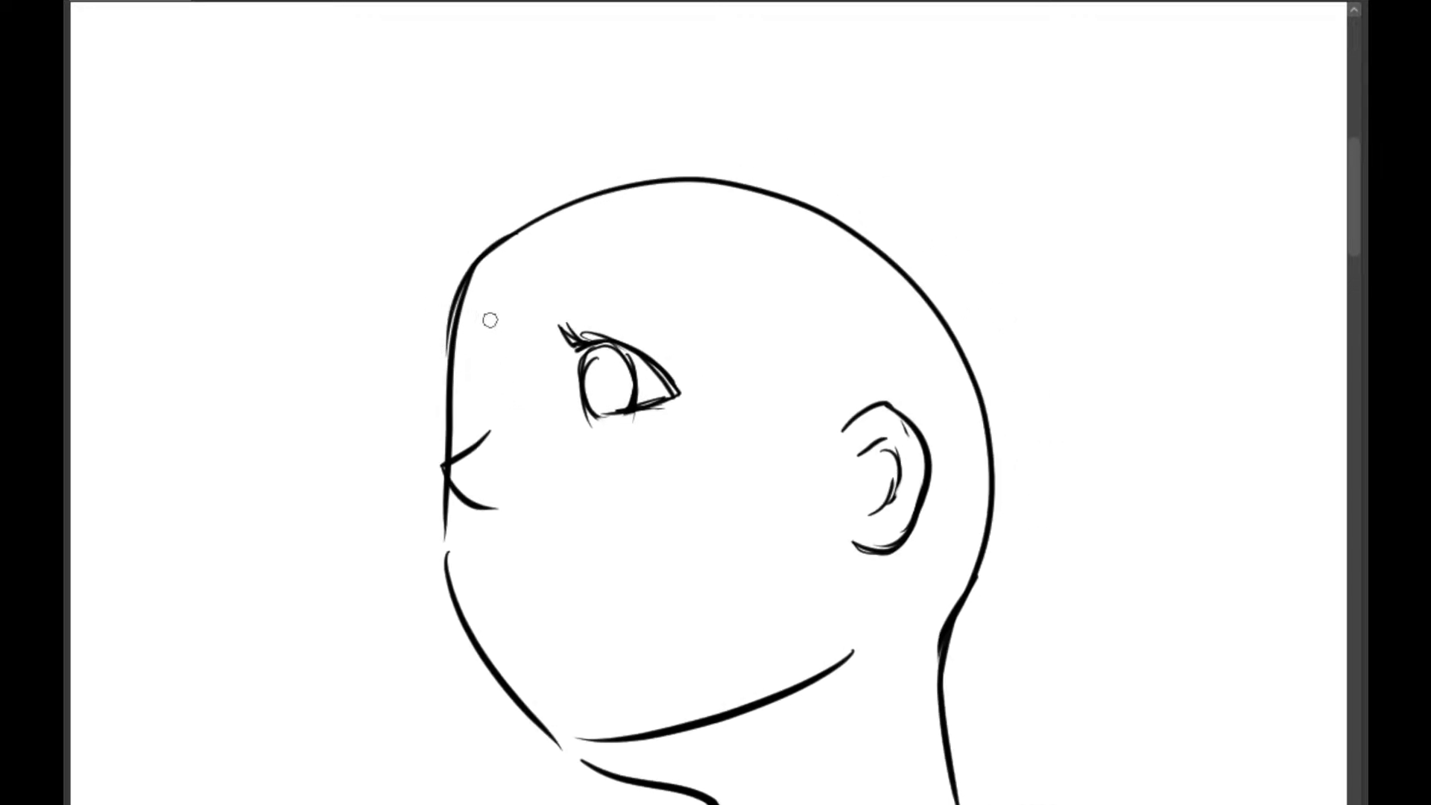
Draw pointed locks of hair projecting forward from the forehead and the front of the face
mouse_move(456, 240)
mouse_down()
mouse_move(415, 329)
mouse_move(439, 318)
mouse_move(421, 426)
mouse_move(329, 438)
mouse_move(436, 427)
mouse_move(360, 532)
mouse_move(393, 542)
mouse_up()
drag(390, 549, 334, 591)
drag(333, 591, 443, 543)
mouse_move(434, 555)
mouse_down()
mouse_move(403, 585)
mouse_move(369, 589)
mouse_up()
Draw an arched tuft of hair above the forehead with an upturned tip and a small inner lock detail
scroll(601, 231, up, 3)
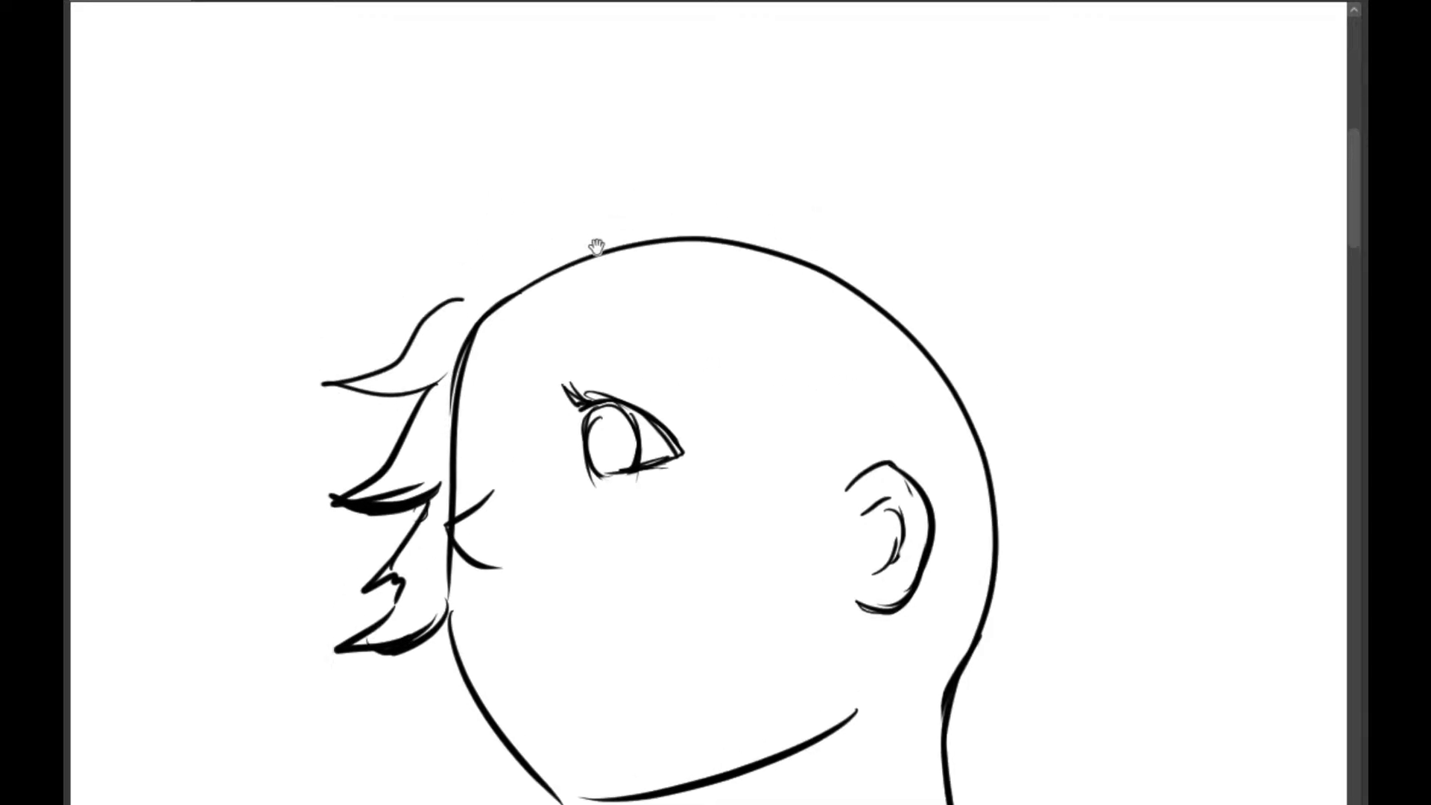
mouse_move(448, 346)
mouse_down()
mouse_move(570, 228)
mouse_move(468, 292)
mouse_move(674, 266)
mouse_up()
drag(531, 281, 609, 255)
mouse_move(580, 262)
mouse_down()
mouse_move(611, 273)
mouse_move(623, 253)
mouse_up()
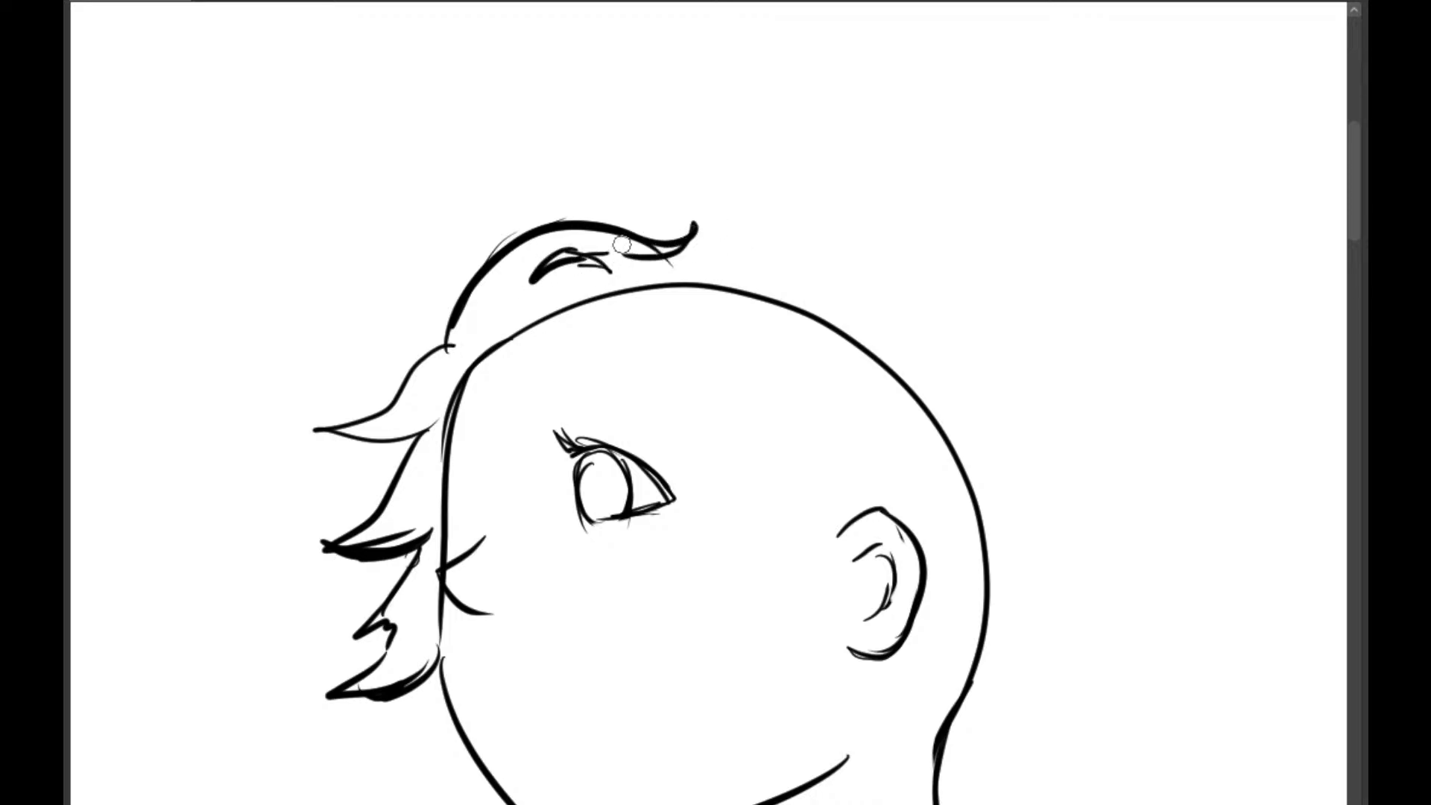
drag(1006, 404, 967, 333)
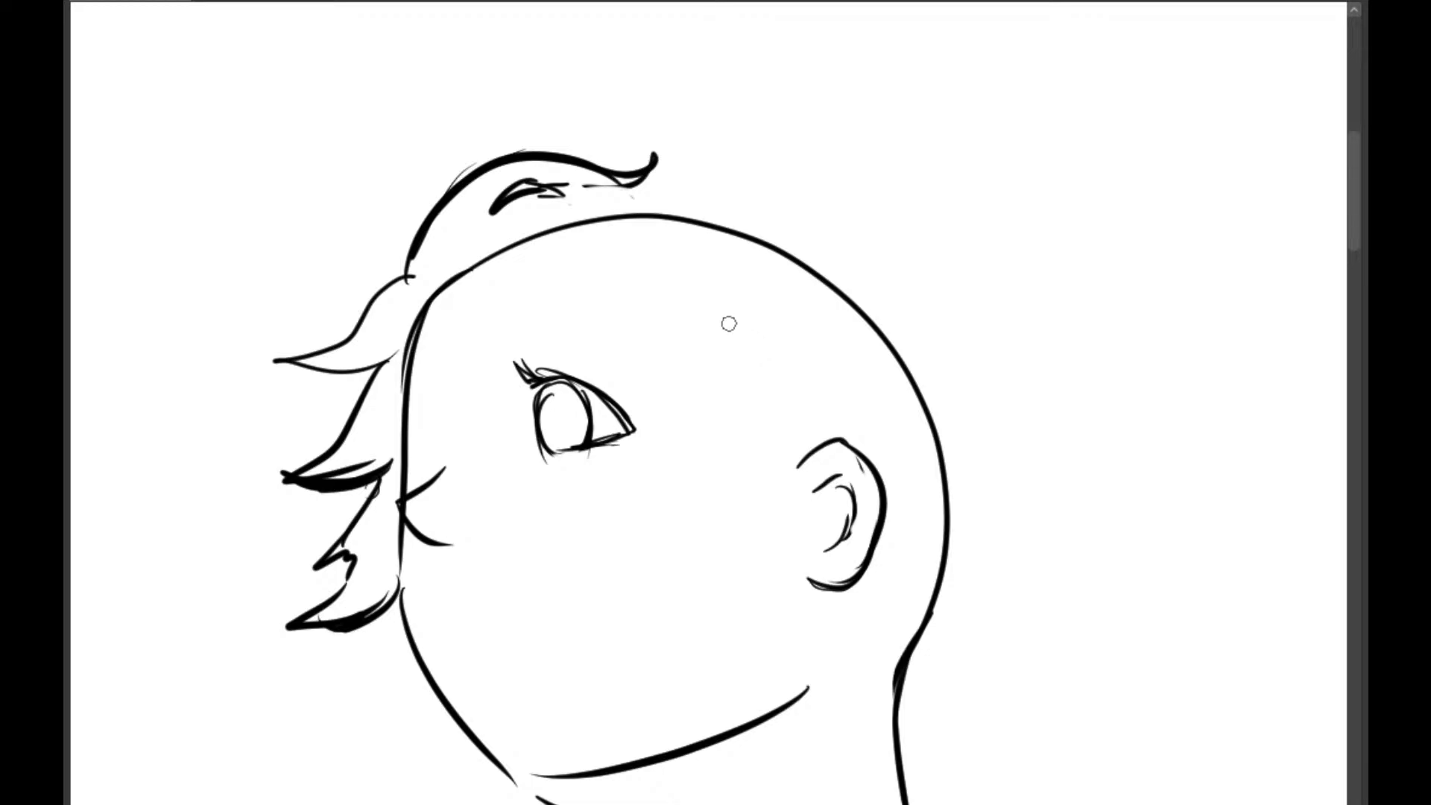
drag(674, 298, 800, 456)
mouse_move(751, 298)
mouse_down()
mouse_move(846, 430)
mouse_move(864, 434)
mouse_up()
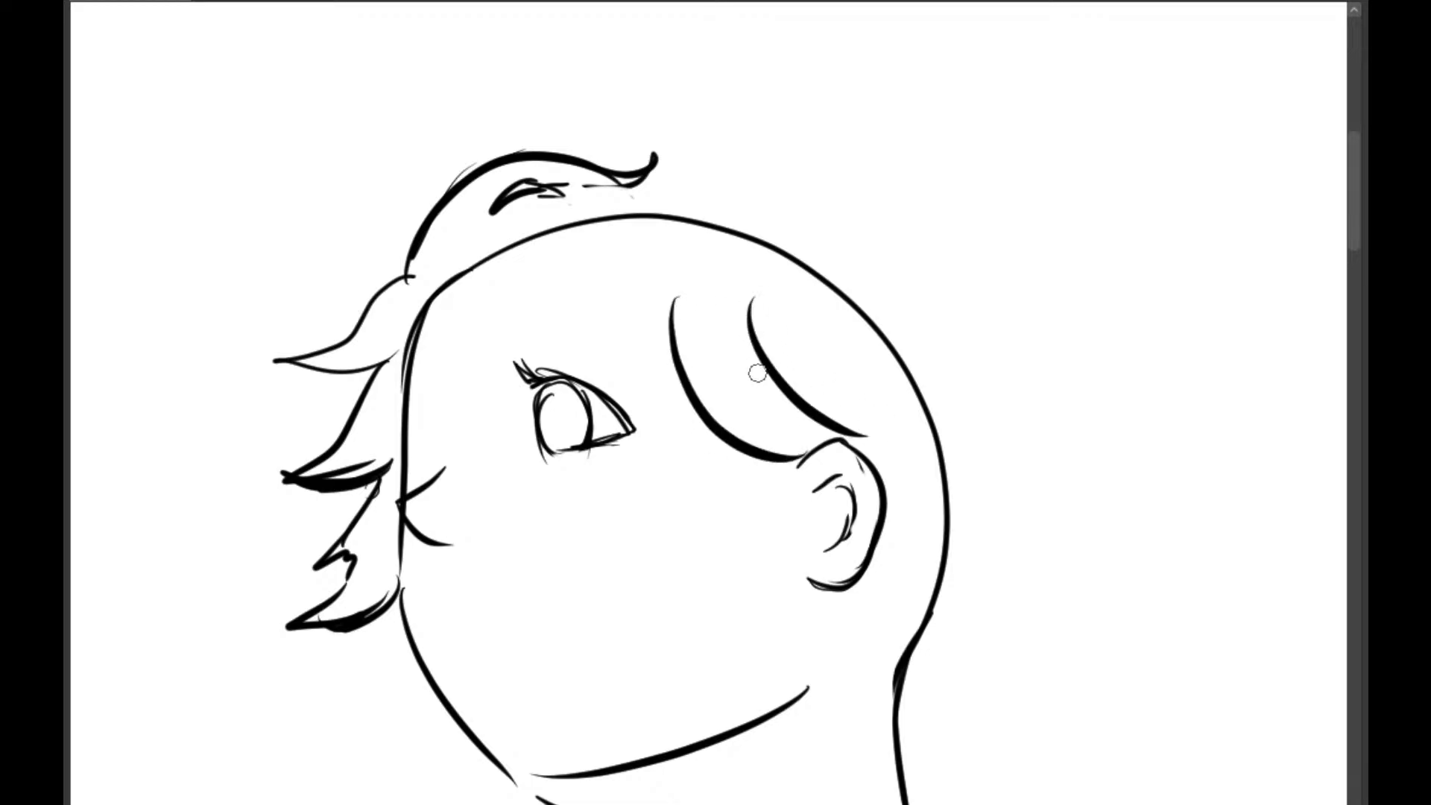
key(ctrl+z)
drag(751, 279, 849, 462)
key(ctrl+z)
drag(760, 263, 864, 429)
key(ctrl+z)
key(ctrl+z)
Draw a side hair lock with two curved strokes sweeping down from the crown and meeting above the ear
drag(726, 265, 842, 444)
drag(662, 289, 838, 446)
drag(738, 377, 770, 344)
Add a short hair stroke above the eye, then erase the upper lid and lashes and redraw a bolder lid
mouse_move(561, 234)
mouse_down()
mouse_move(626, 351)
mouse_move(602, 353)
mouse_move(655, 380)
mouse_up()
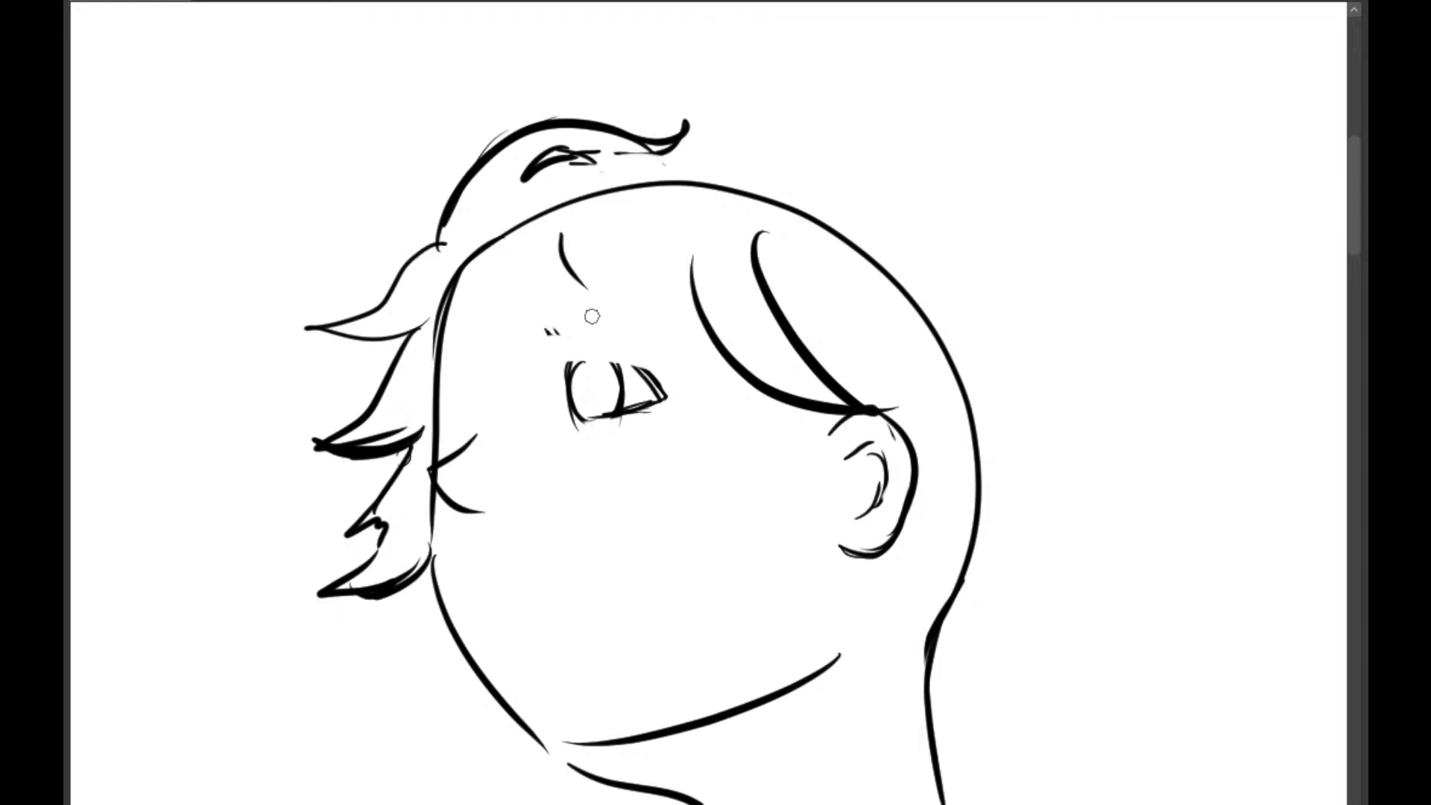
mouse_move(568, 364)
mouse_down()
mouse_move(629, 370)
mouse_move(659, 415)
mouse_move(671, 406)
mouse_up()
key(ctrl+z)
drag(614, 360, 662, 425)
mouse_move(559, 355)
mouse_down()
mouse_move(653, 413)
mouse_move(639, 388)
mouse_up()
mouse_move(640, 411)
mouse_down()
mouse_move(634, 375)
mouse_move(539, 346)
mouse_move(577, 346)
mouse_up()
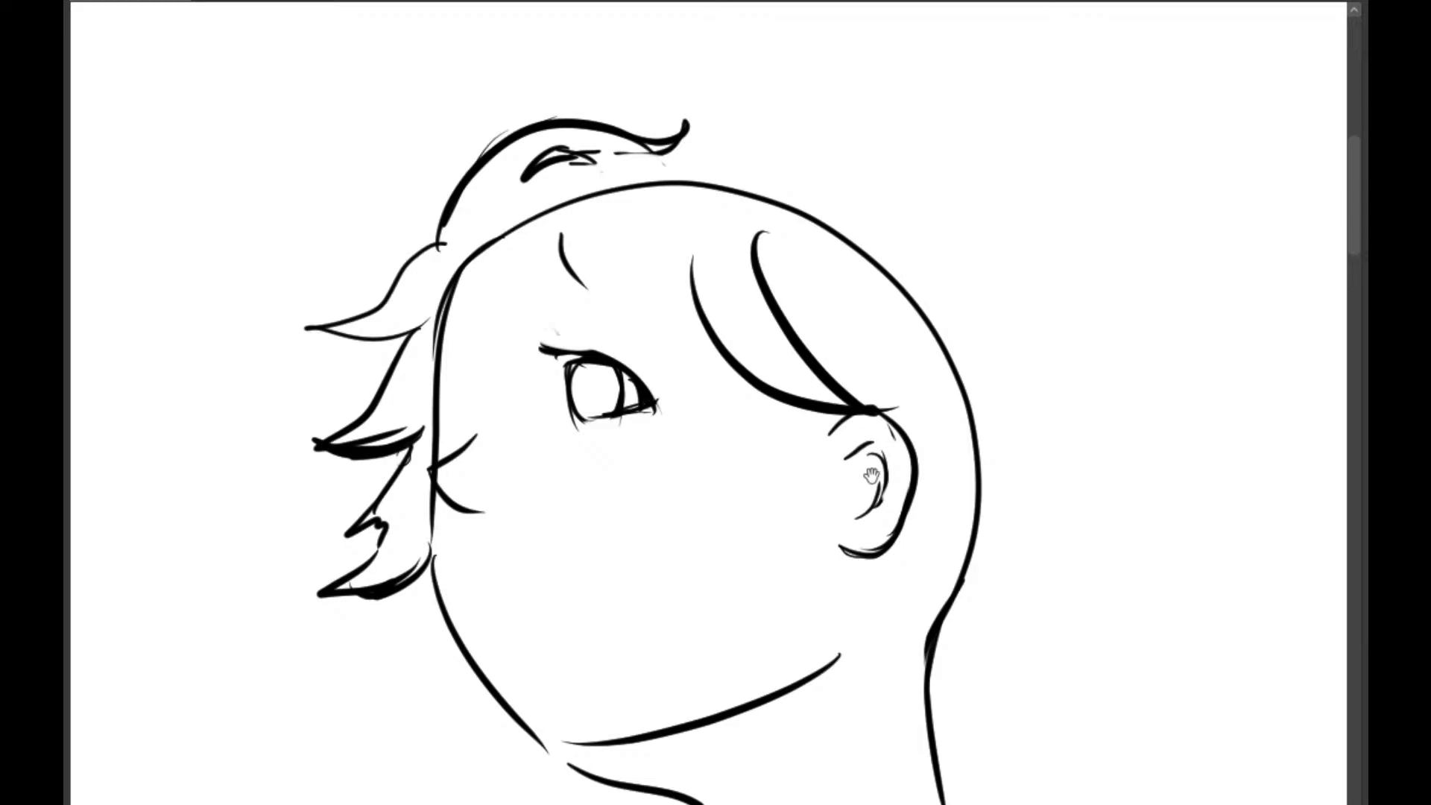
Draw a long side strand with two curved strokes falling past the front of the ear and tapering below the jawline
drag(871, 473, 865, 421)
drag(775, 347, 806, 522)
key(ctrl+z)
mouse_move(796, 356)
mouse_down()
mouse_move(819, 641)
mouse_move(747, 682)
mouse_up()
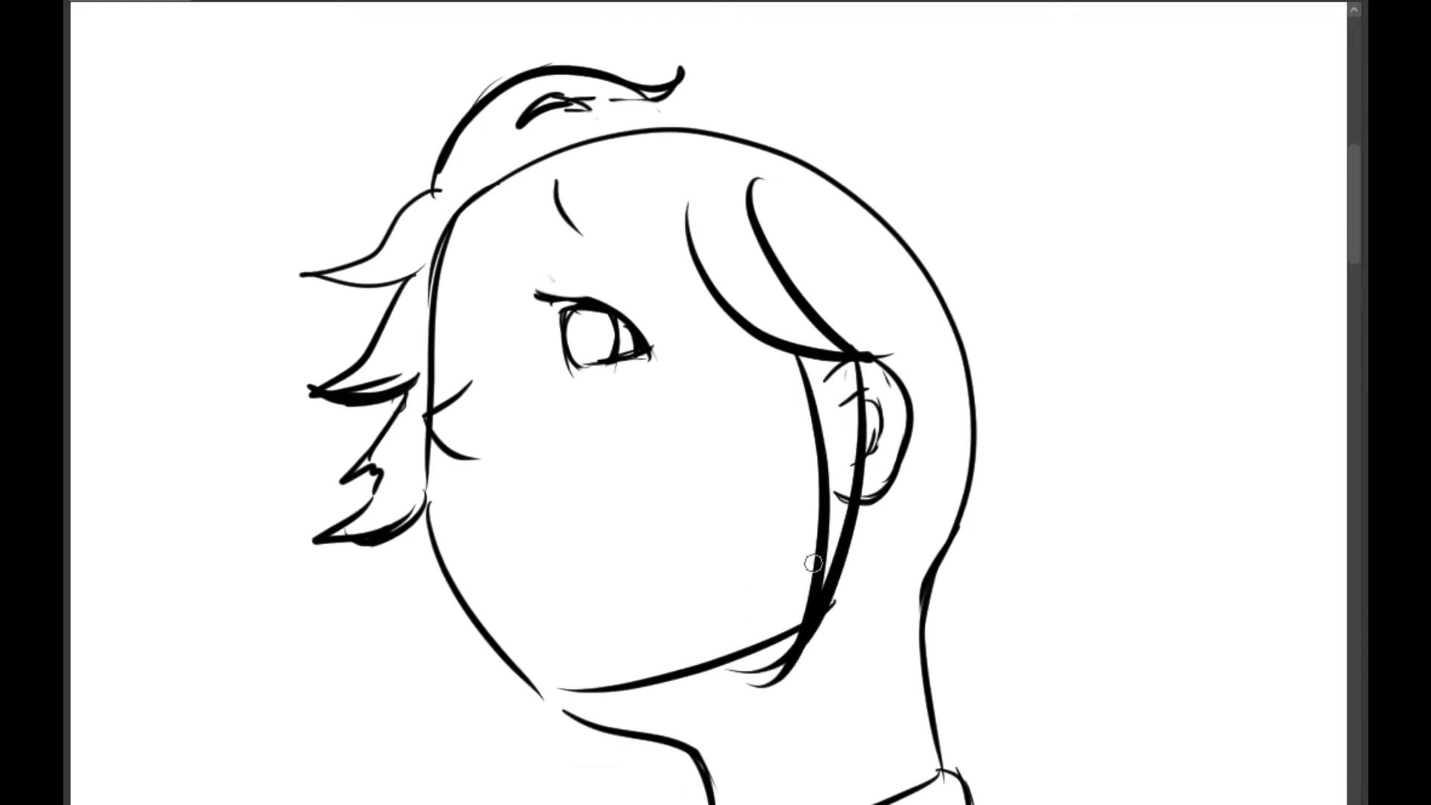
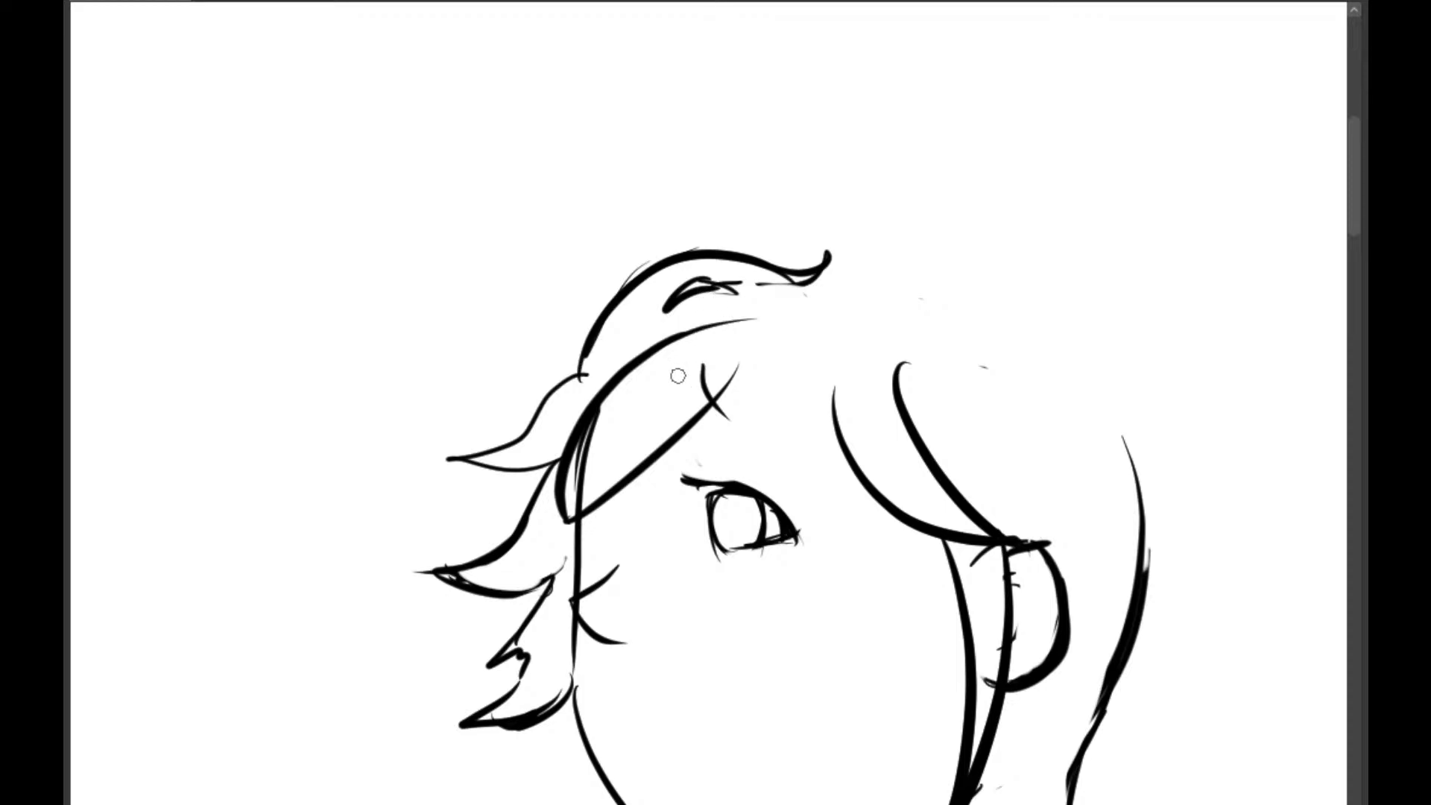
Erase the crossing construction strokes on the forehead and the upturned tip of the arched hair tuft
drag(727, 373, 679, 406)
drag(794, 283, 842, 247)
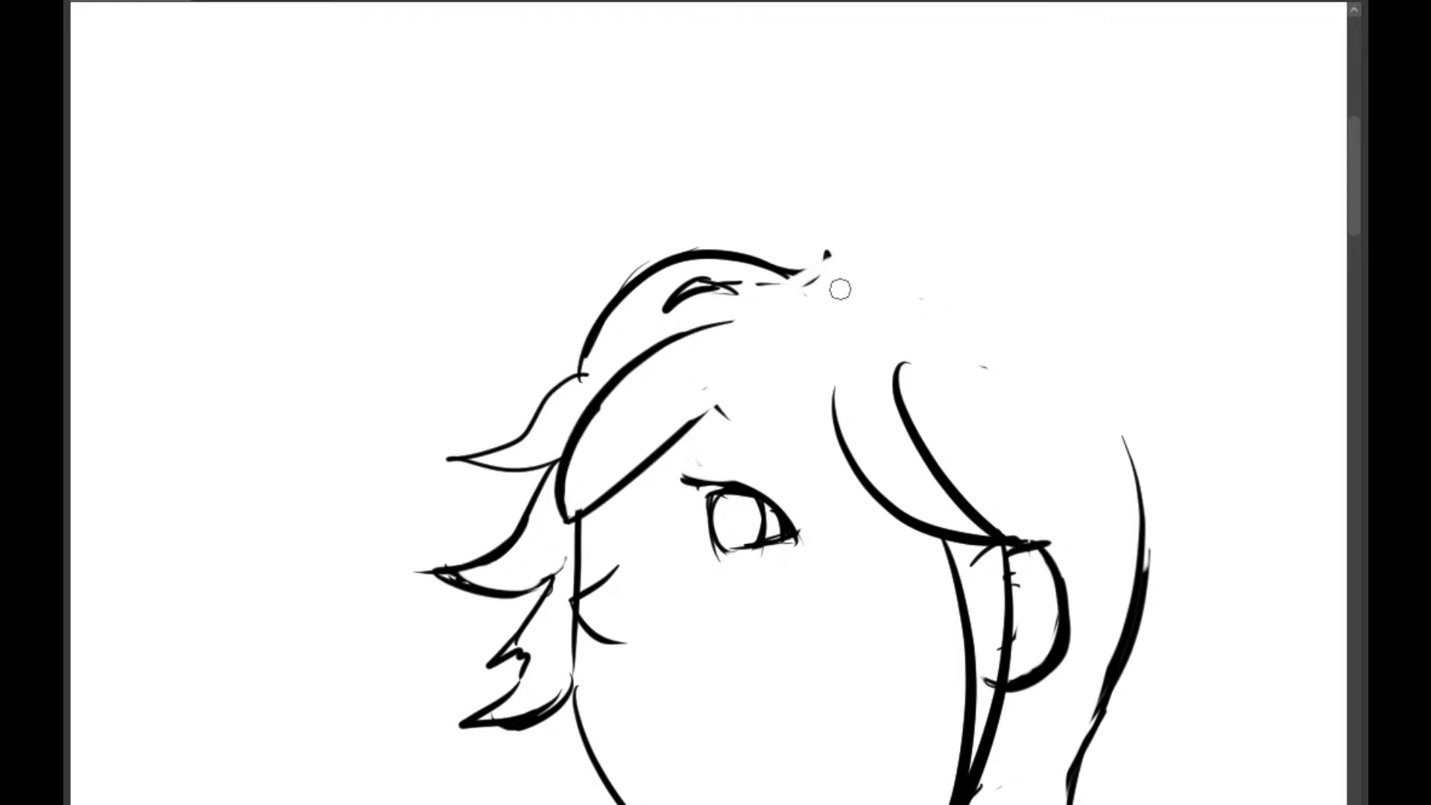
drag(724, 365, 857, 568)
key(ctrl+z)
drag(735, 355, 763, 492)
drag(757, 453, 884, 575)
key(ctrl+z)
key(ctrl+z)
mouse_move(718, 348)
mouse_down()
mouse_move(796, 498)
mouse_move(911, 570)
mouse_up()
drag(794, 344, 940, 568)
key(ctrl+z)
drag(795, 349, 948, 553)
drag(834, 440, 811, 307)
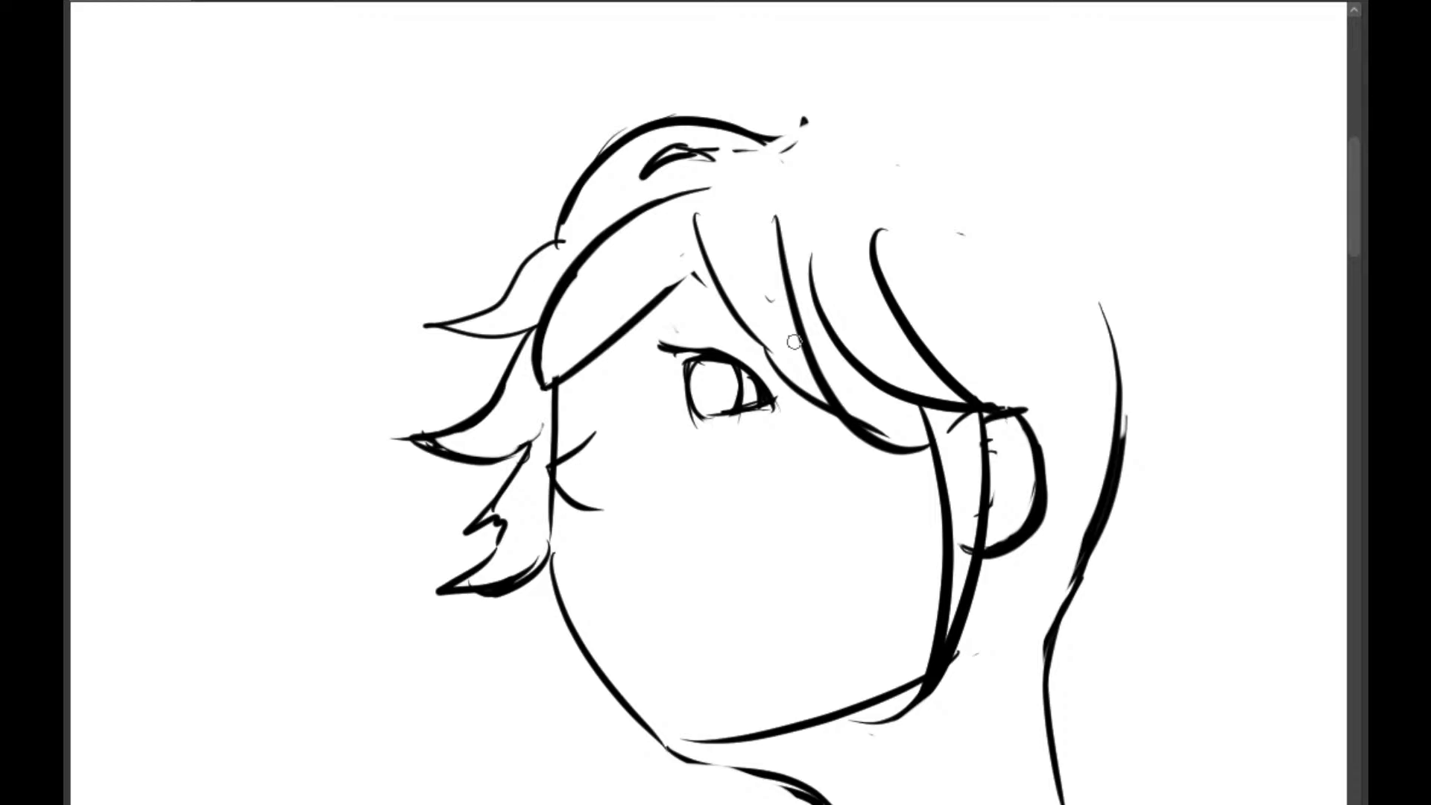
key(ctrl+z)
key(ctrl+z)
key(ctrl+z)
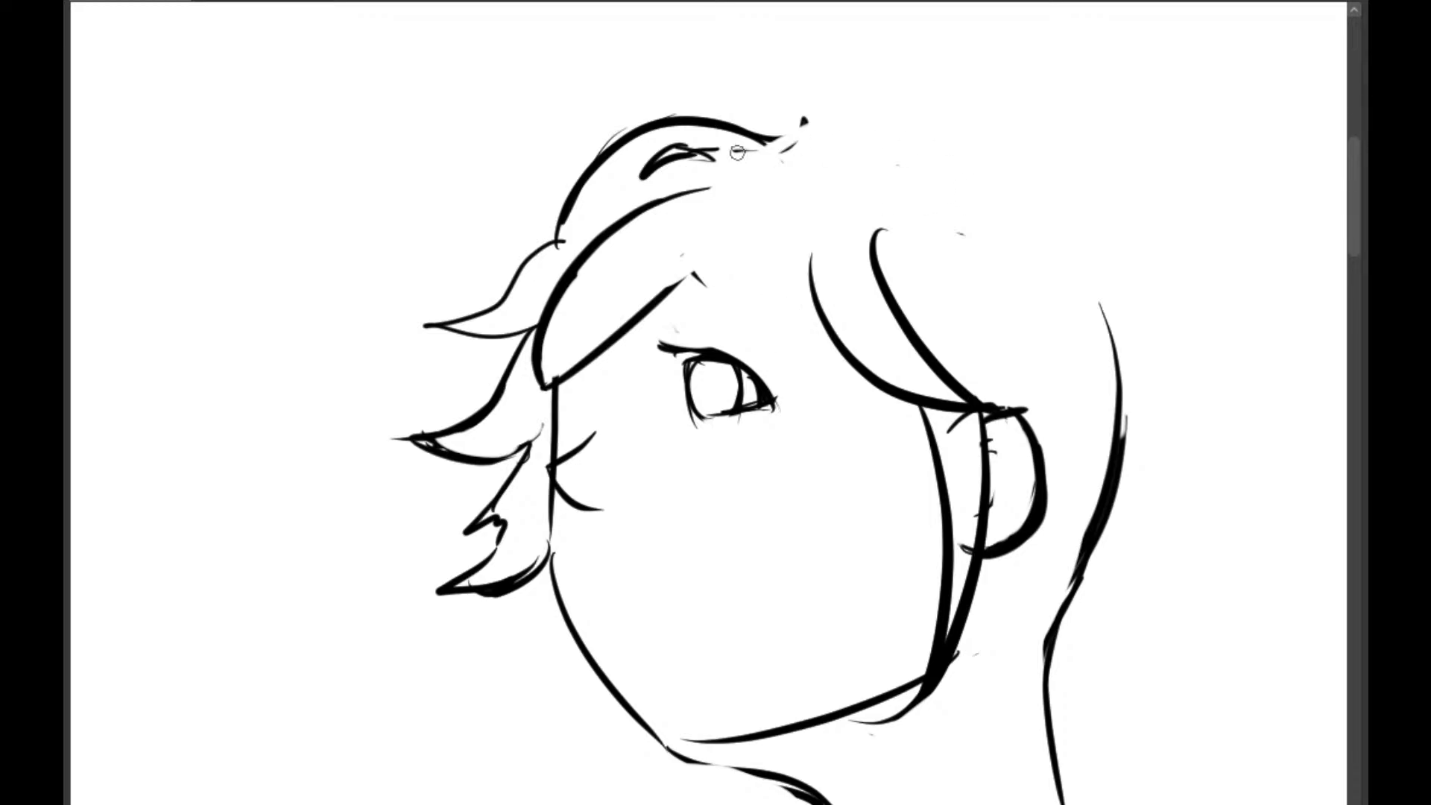
Draw a short arched hair stroke behind the front tuft, then thin the back-of-head line with the eraser
key(e)
mouse_move(793, 157)
mouse_down()
mouse_move(813, 107)
mouse_move(760, 262)
mouse_move(601, 275)
mouse_move(626, 235)
mouse_move(553, 284)
mouse_move(679, 253)
mouse_up()
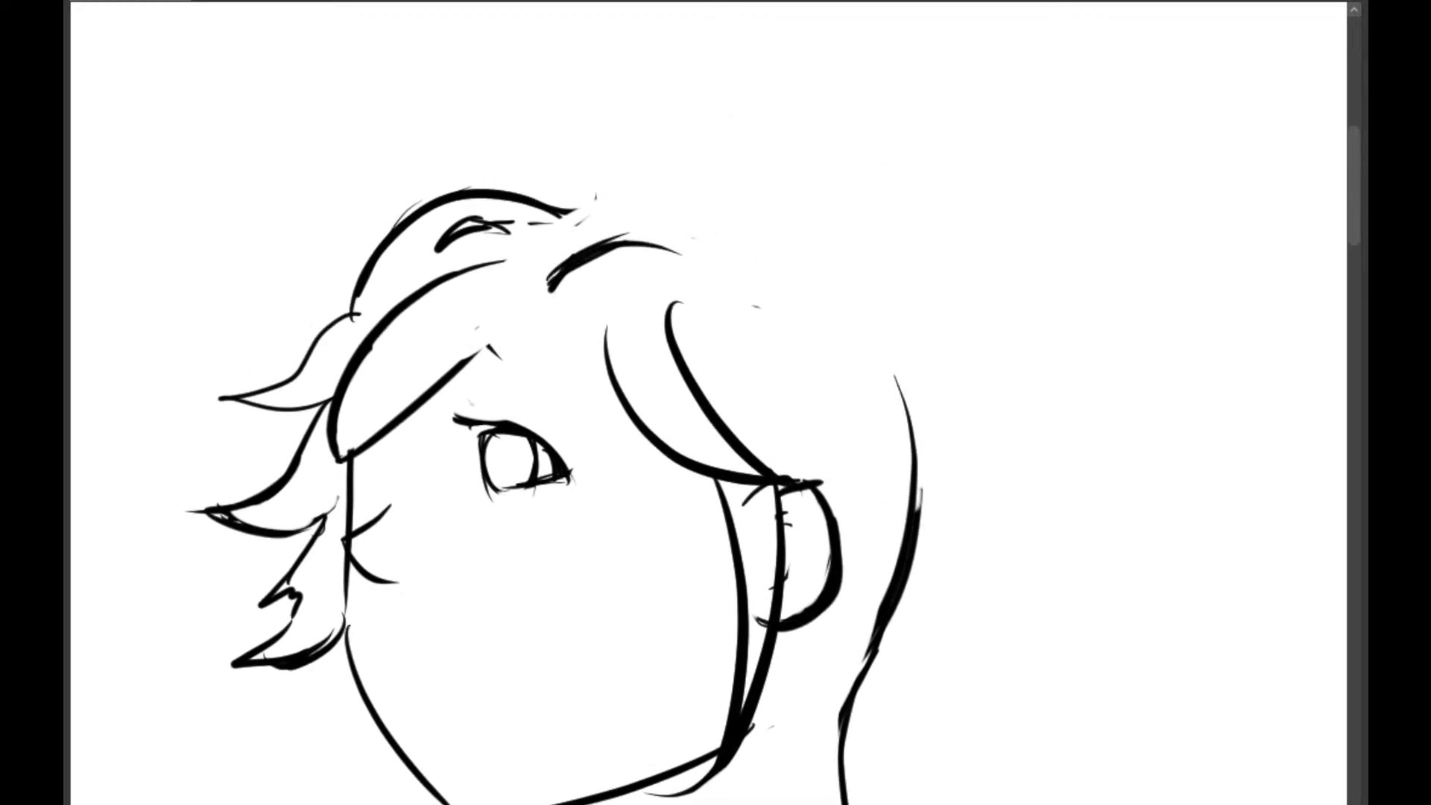
key(ctrl+minus)
drag(872, 393, 850, 399)
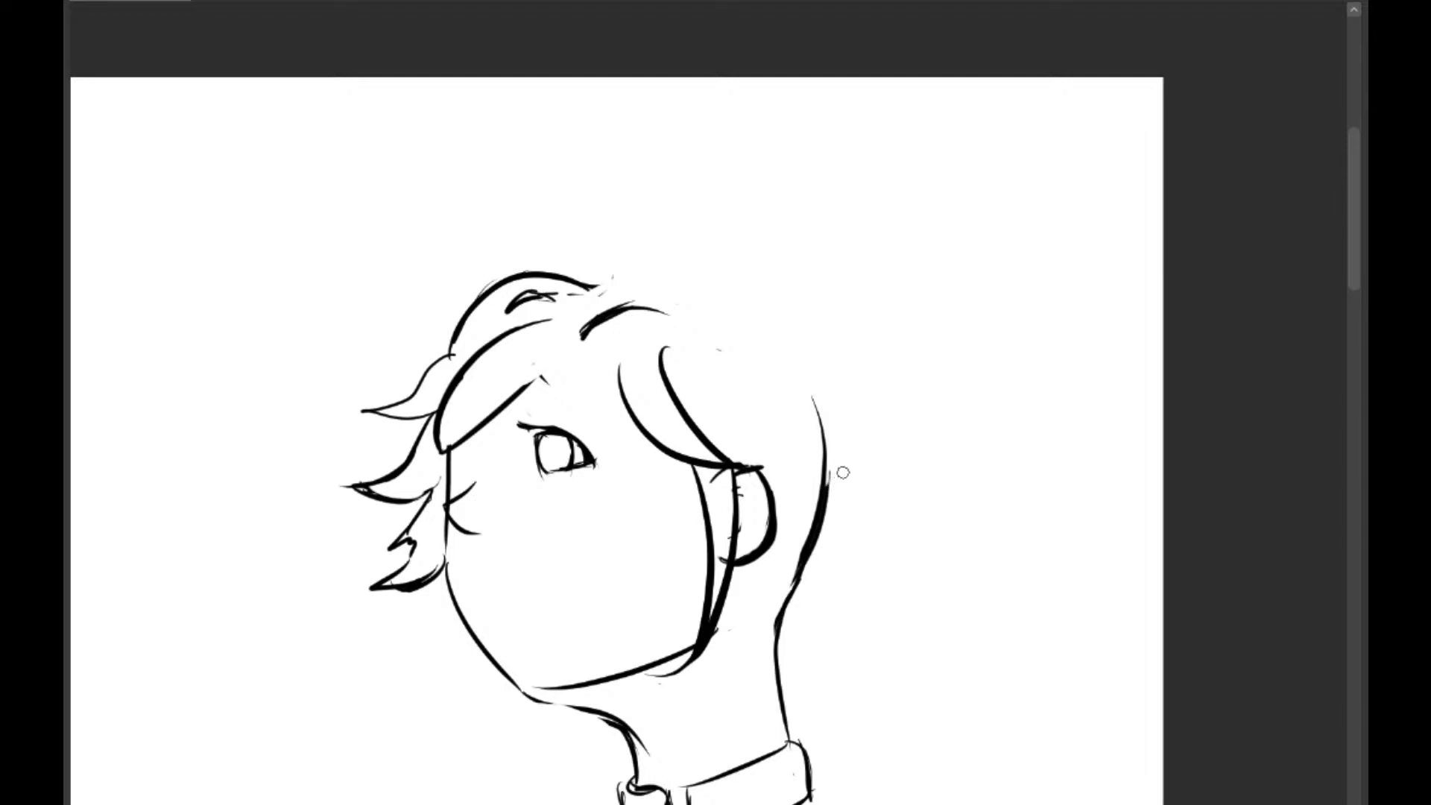
drag(796, 538, 817, 452)
Enlarge the canvas to give more blank space around the head, and apply the new size
key(ctrl+t)
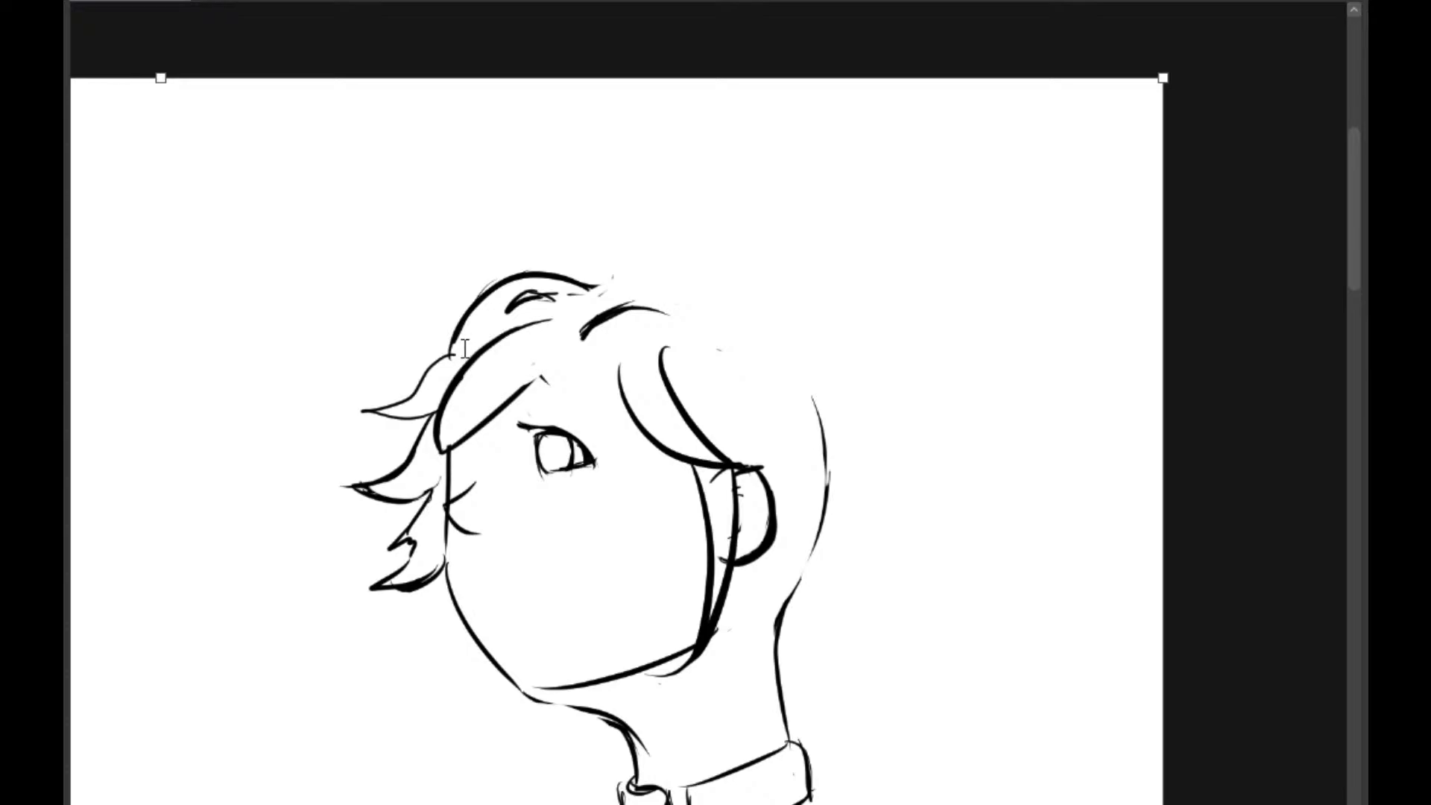
text(1)
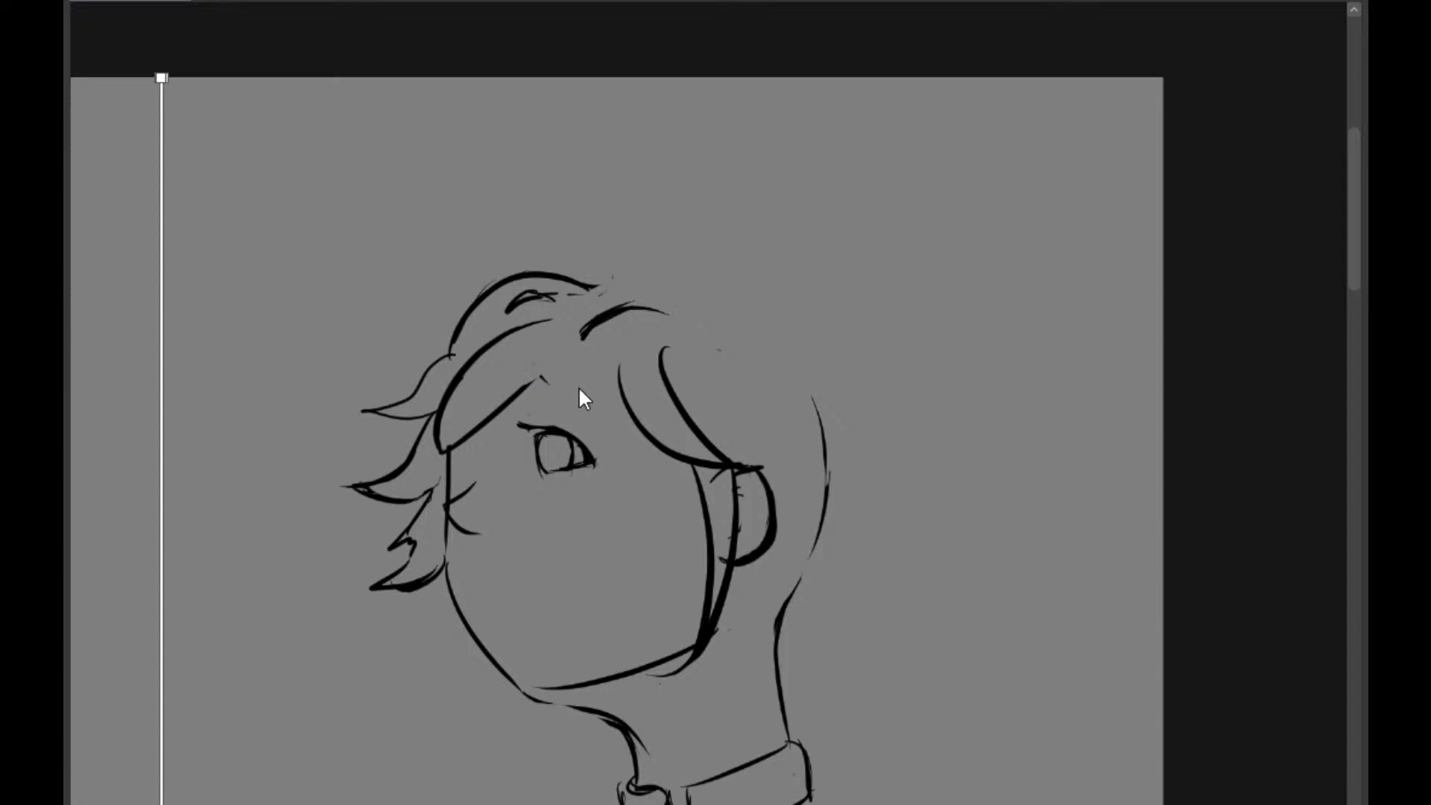
text(000)
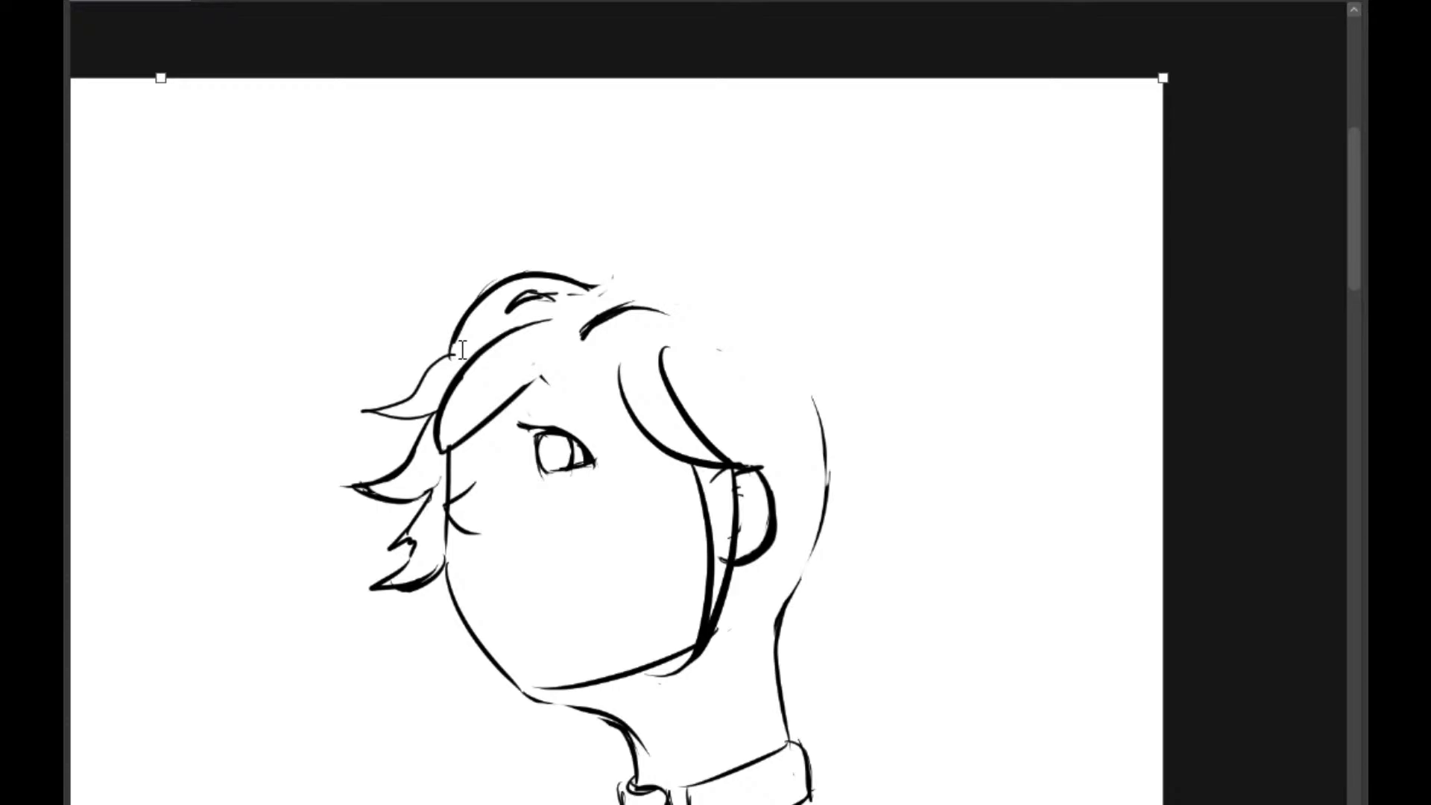
text(3)
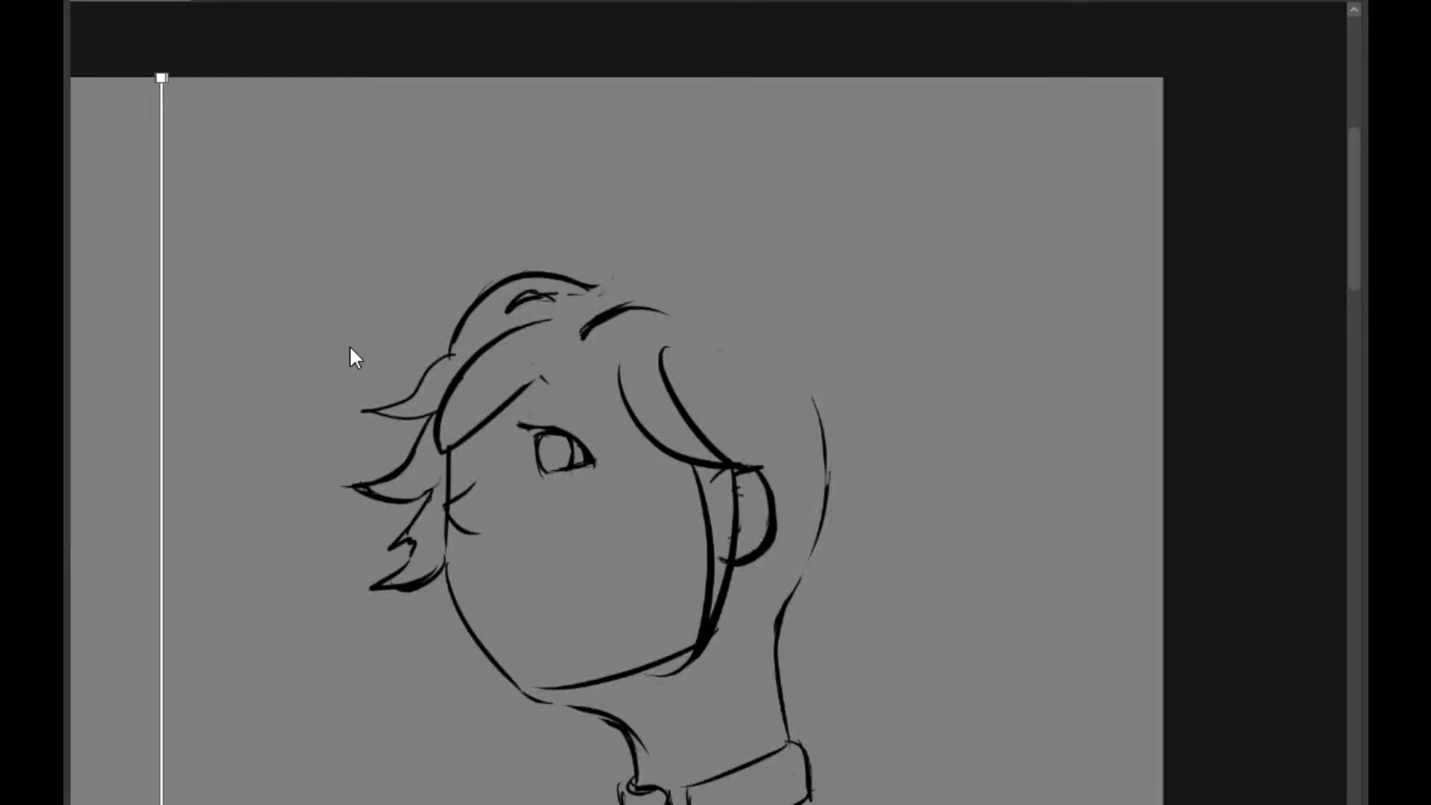
text(000)
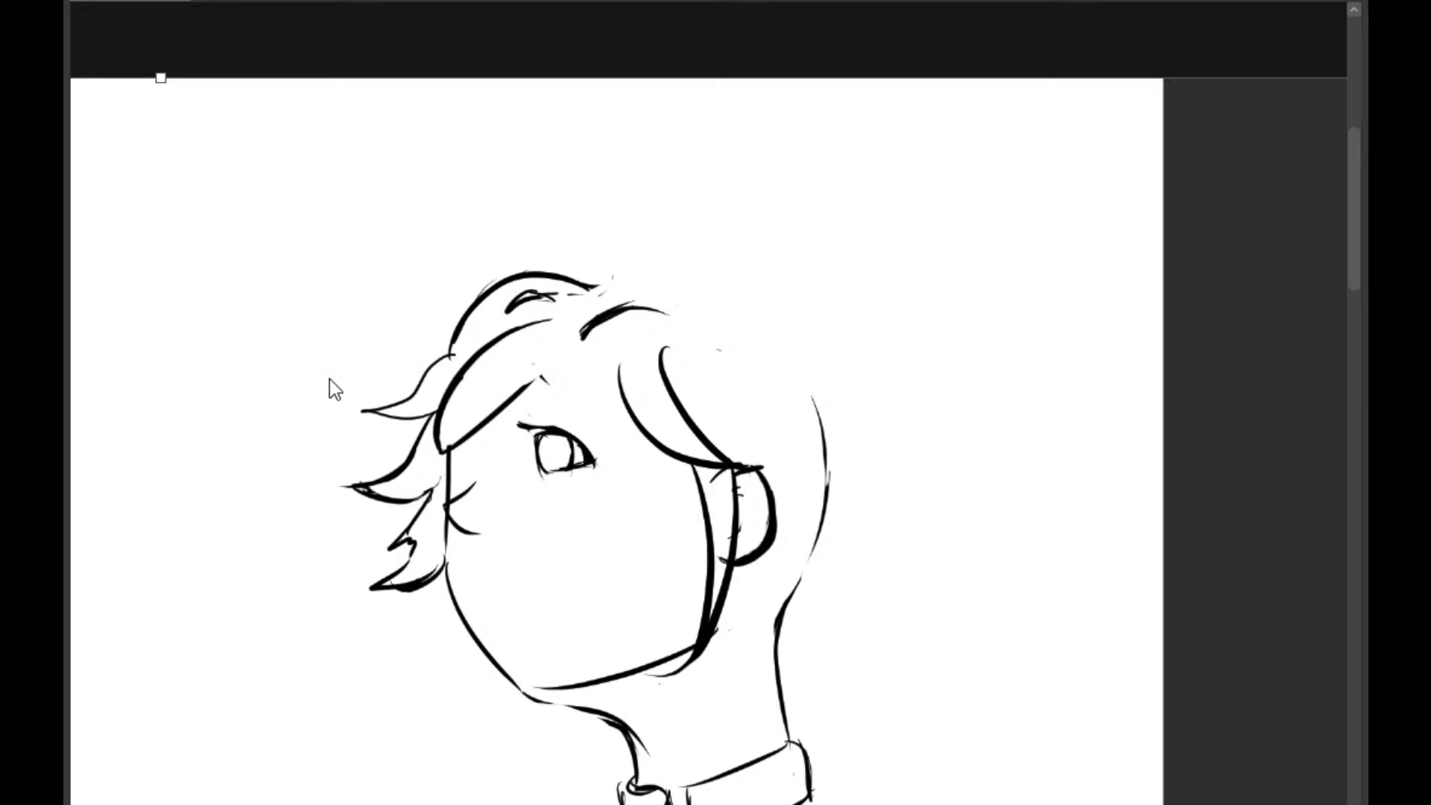
key(Return)
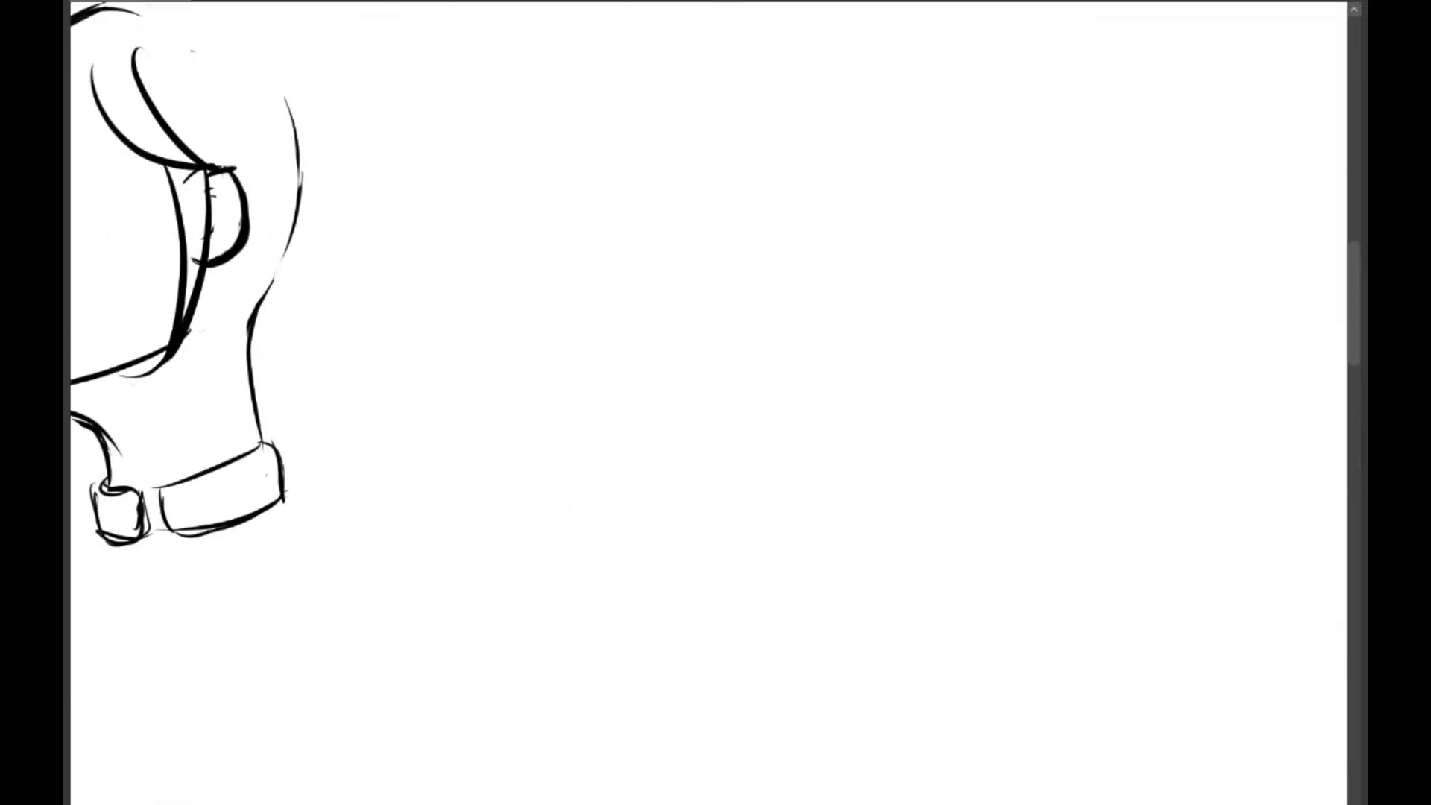
Lasso the whole head sketch, including neck and collar, and move it further from the finished dark-haired bust
key(ctrl+minus)
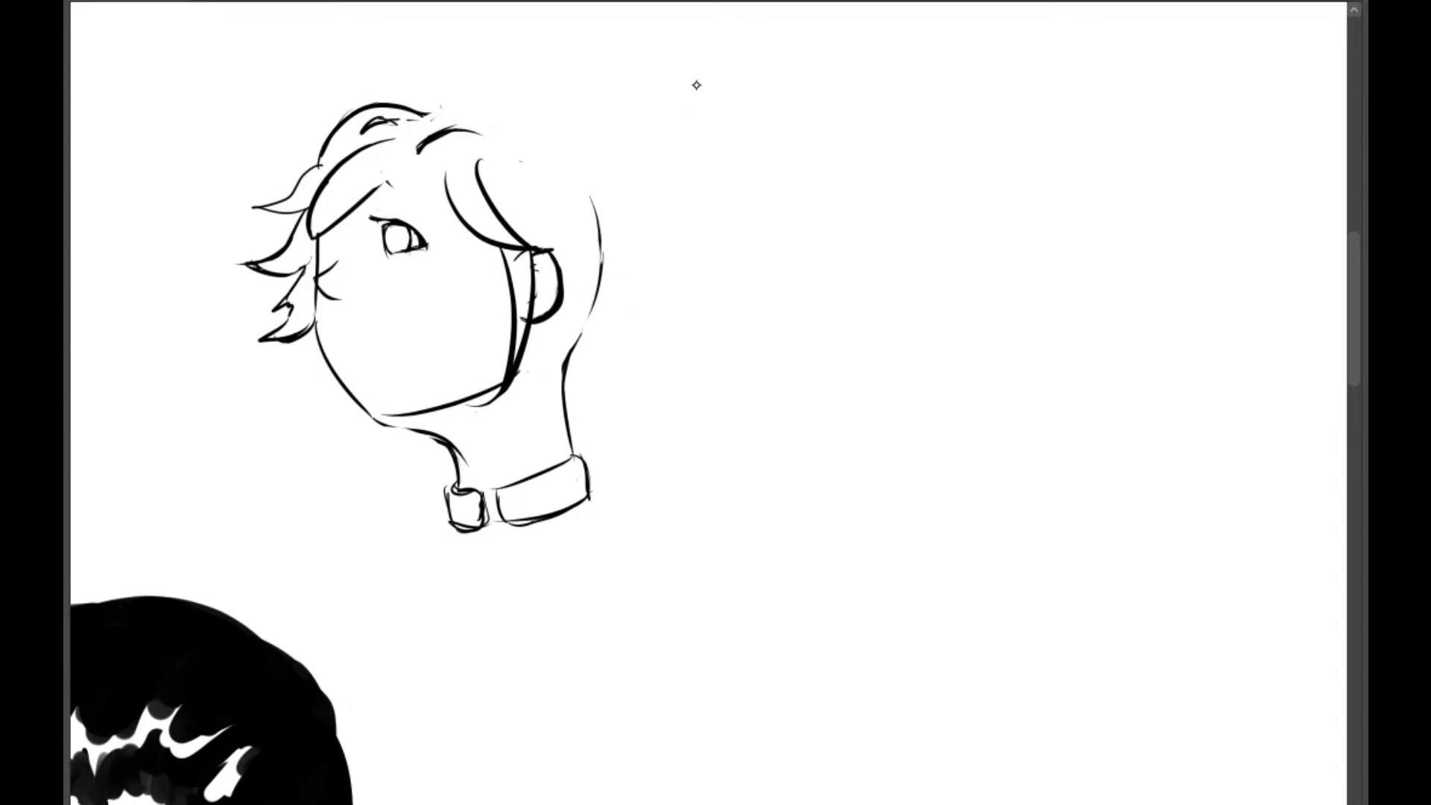
mouse_move(362, 483)
mouse_down()
mouse_move(789, 208)
mouse_move(406, 32)
mouse_move(145, 294)
mouse_move(302, 526)
mouse_up()
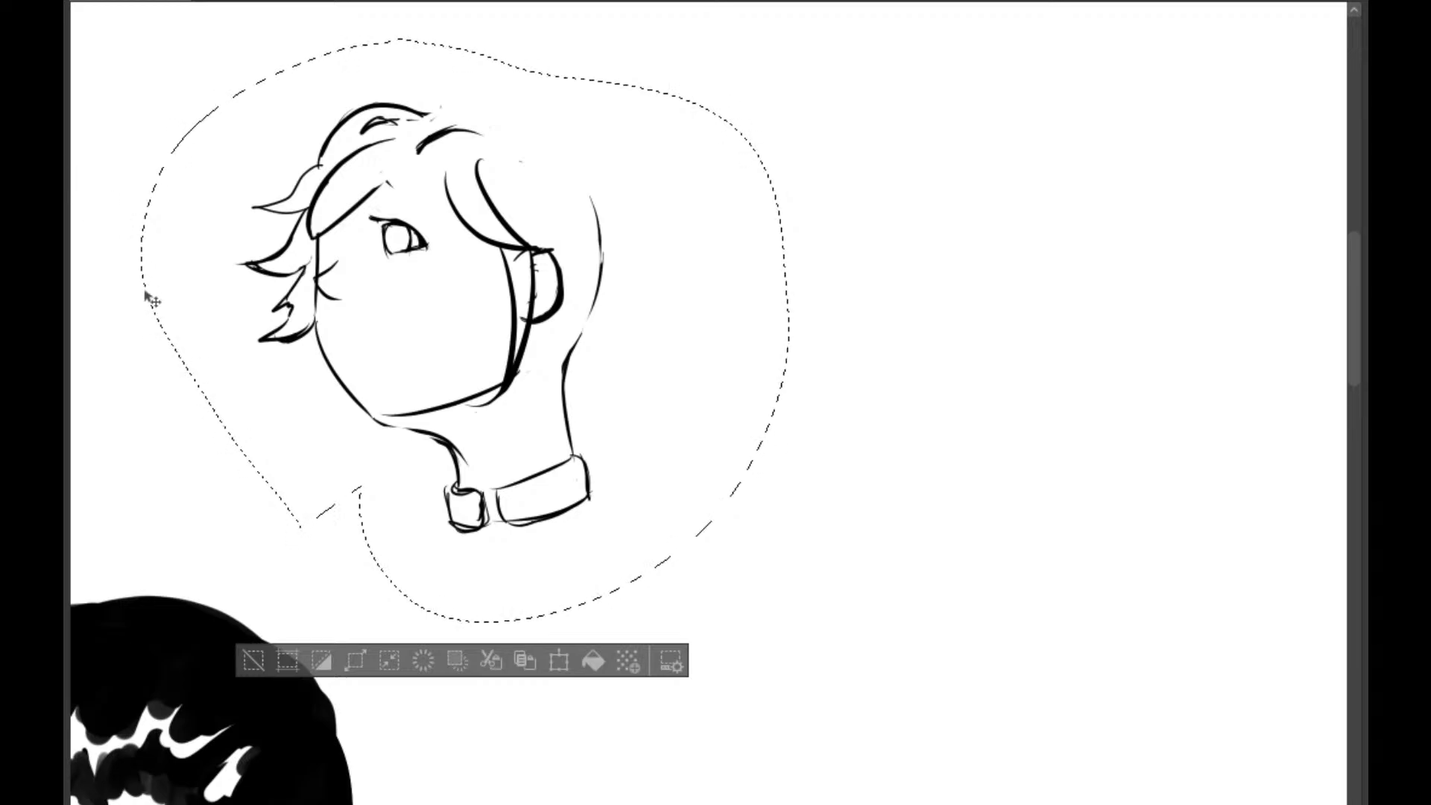
mouse_move(499, 406)
mouse_down()
mouse_move(712, 400)
mouse_move(698, 391)
mouse_up()
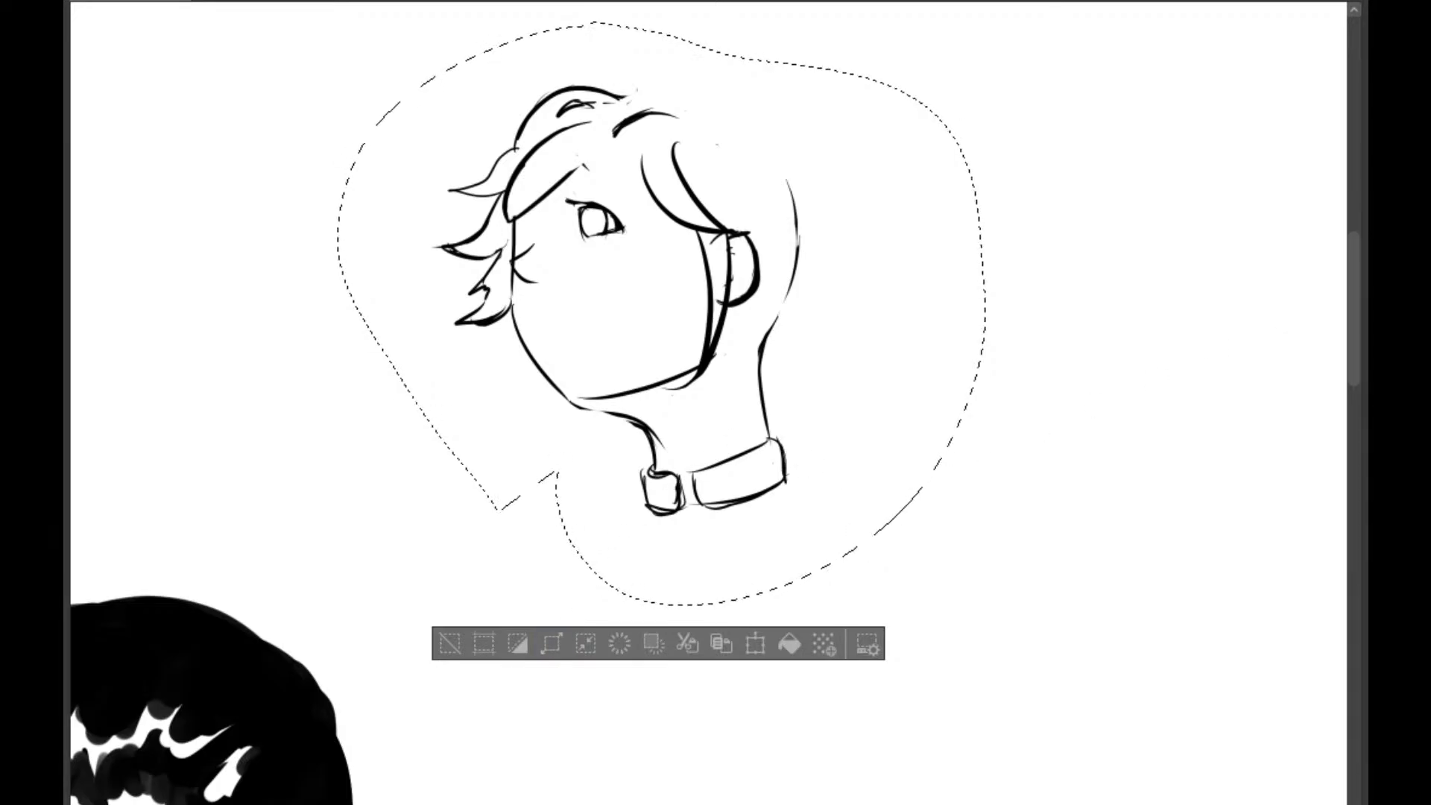
Scale the selected head up about one and a half times, keep it above the finished bust, and apply the transform
key(ctrl+minus)
drag(985, 191, 926, 389)
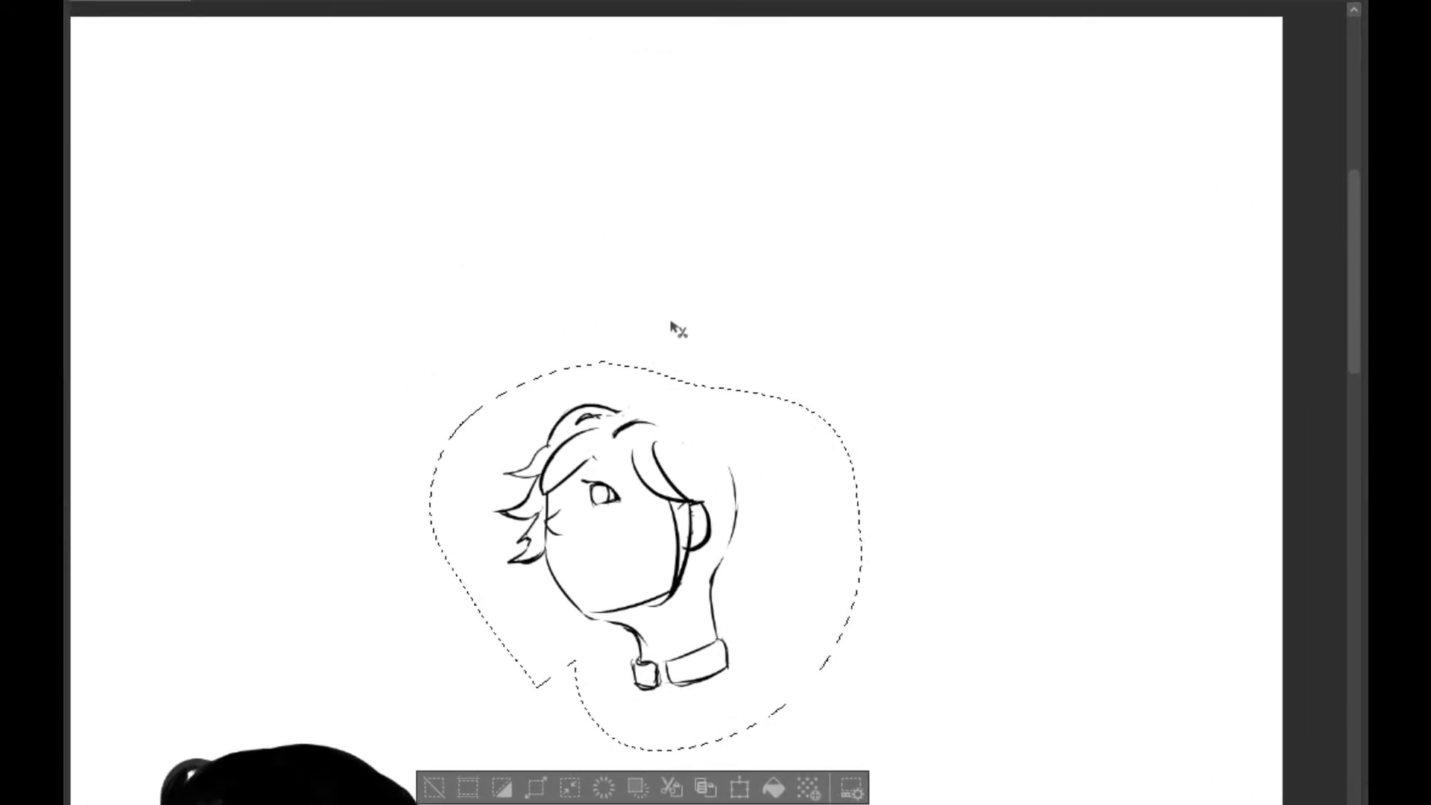
drag(700, 347, 678, 222)
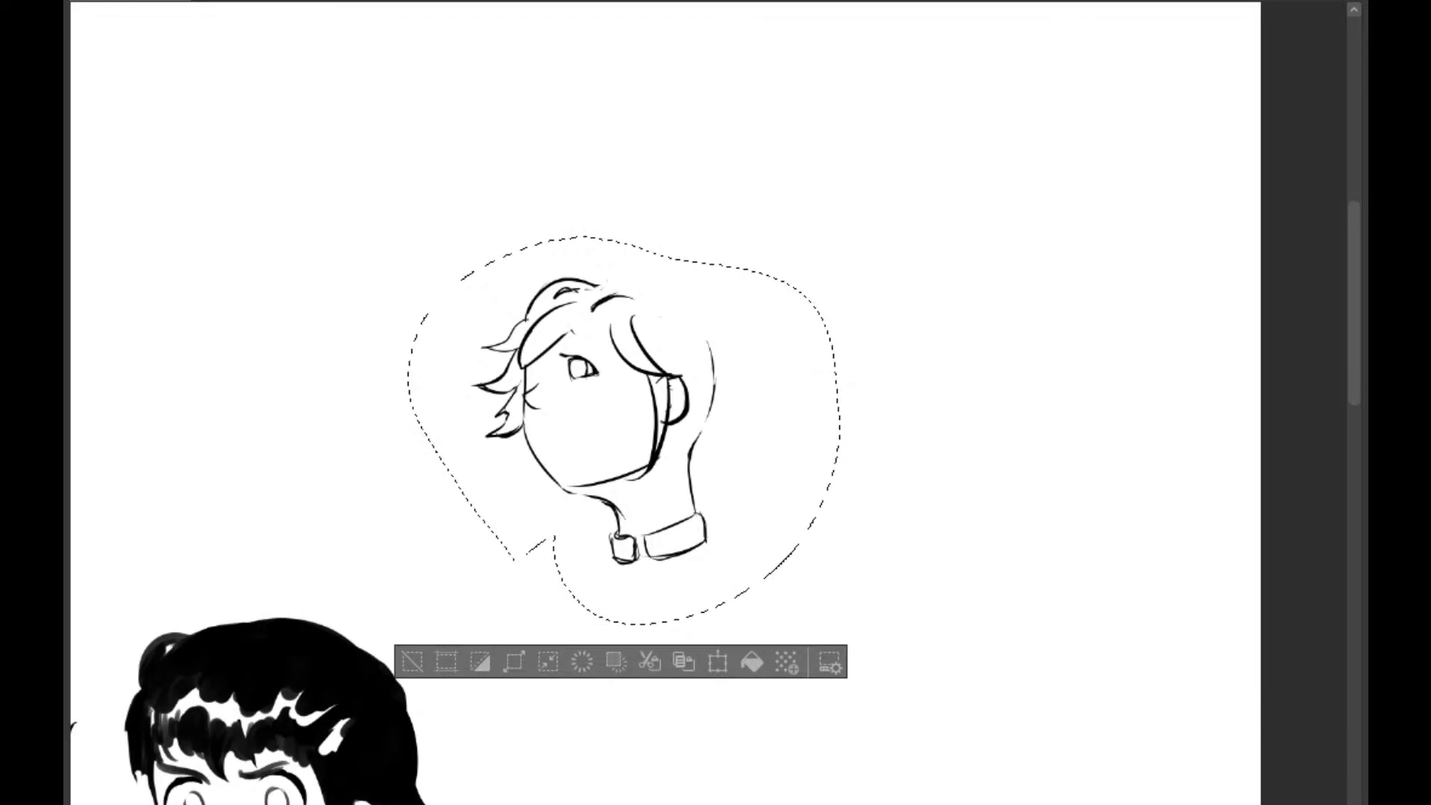
key(ctrl+t)
drag(840, 234, 1065, 28)
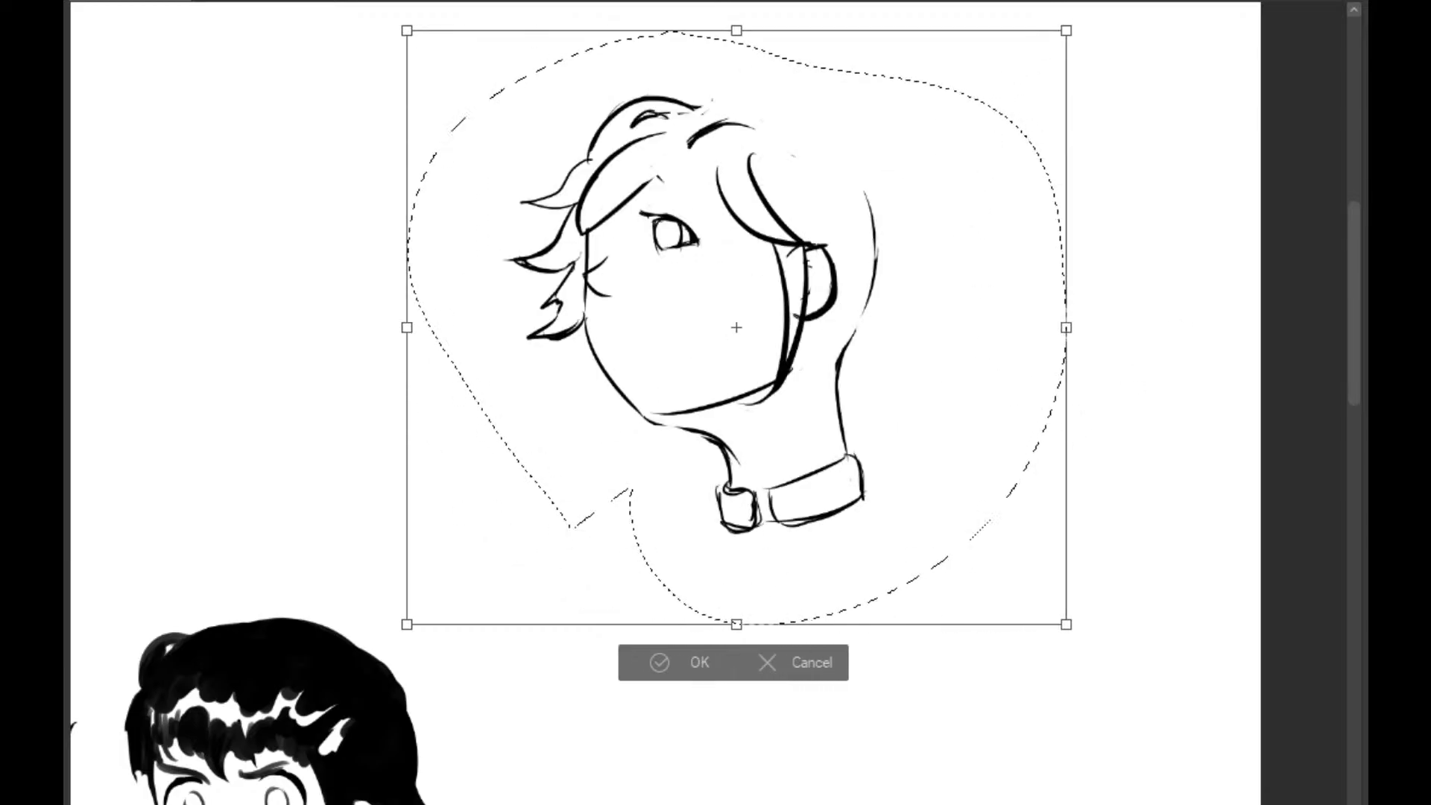
key(ctrl+minus)
key(ctrl+minus)
key(ctrl+minus)
drag(845, 496, 949, 641)
drag(883, 534, 785, 479)
mouse_move(851, 537)
mouse_down()
mouse_move(930, 604)
mouse_move(850, 525)
mouse_up()
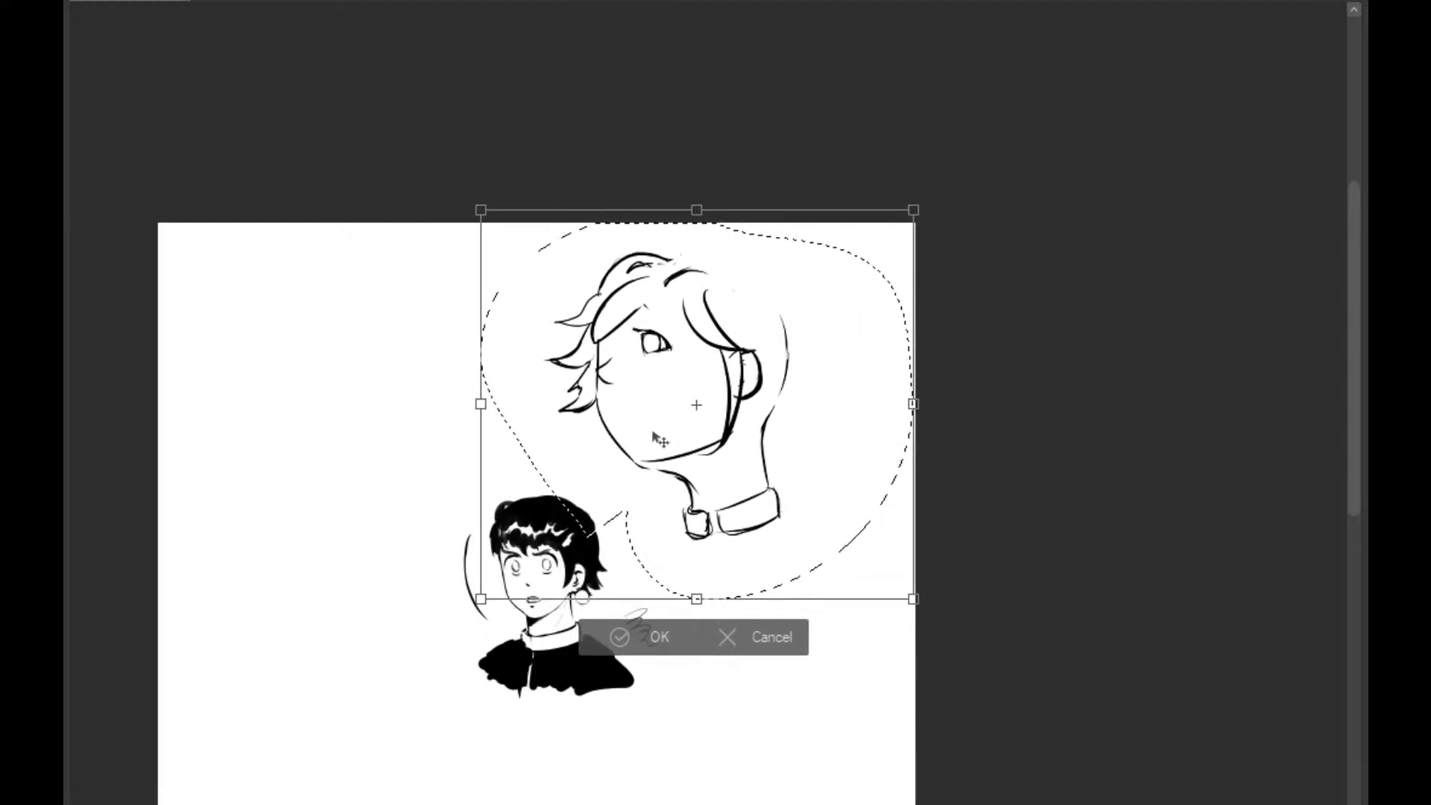
click(639, 637)
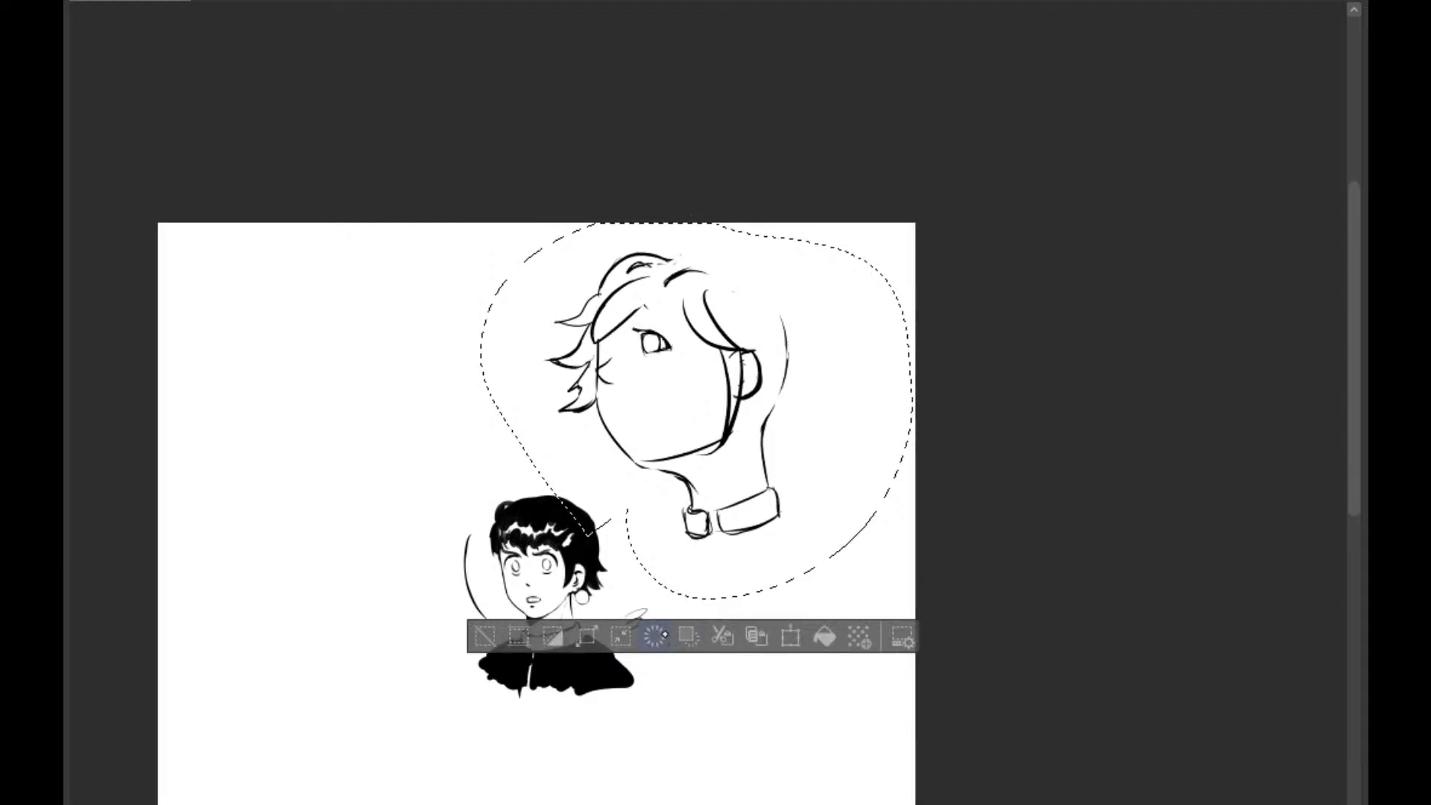
Clear the selection around the enlarged head
key(ctrl+plus)
key(ctrl+plus)
key(ctrl+plus)
key(ctrl+plus)
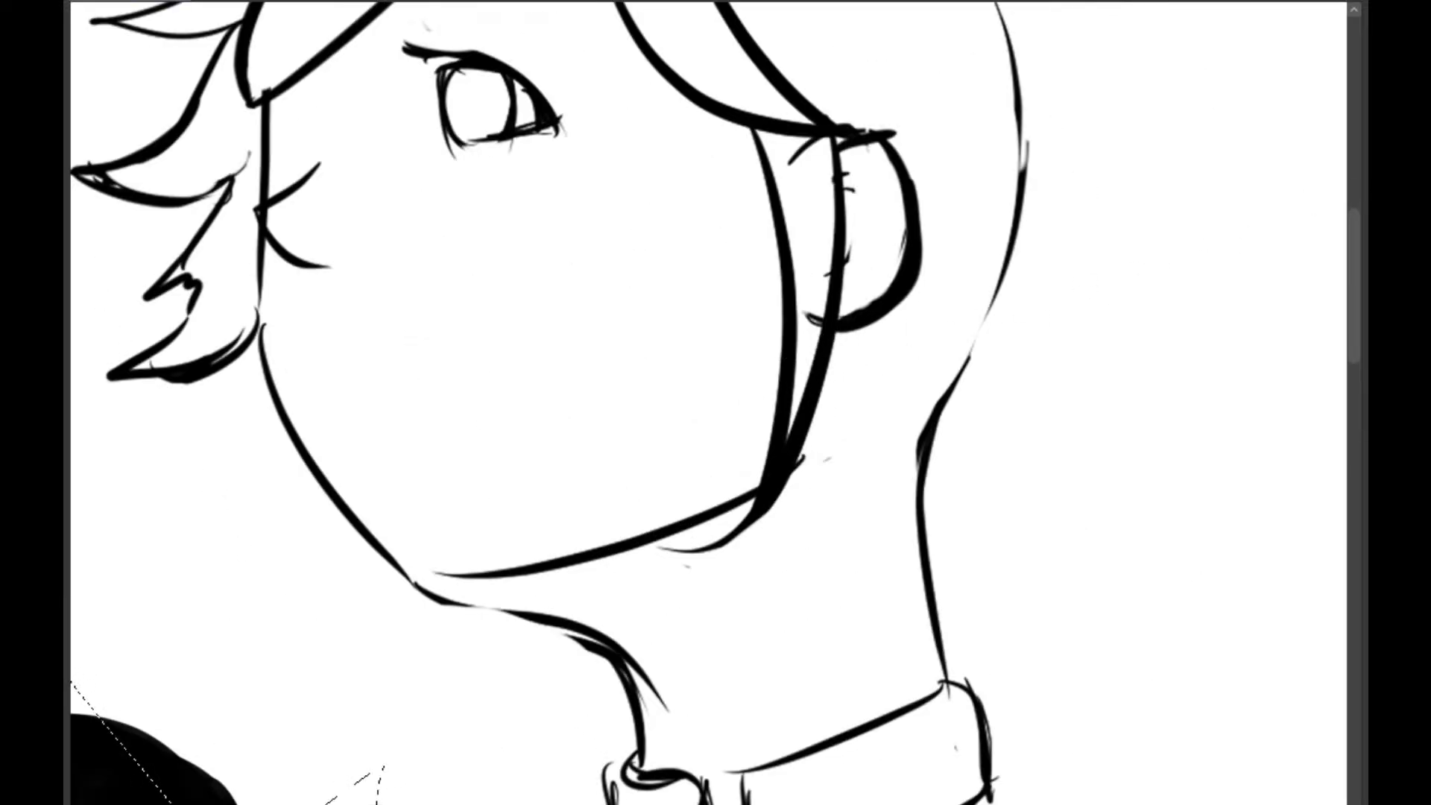
key(ctrl+minus)
key(ctrl+minus)
key(ctrl+minus)
key(ctrl+minus)
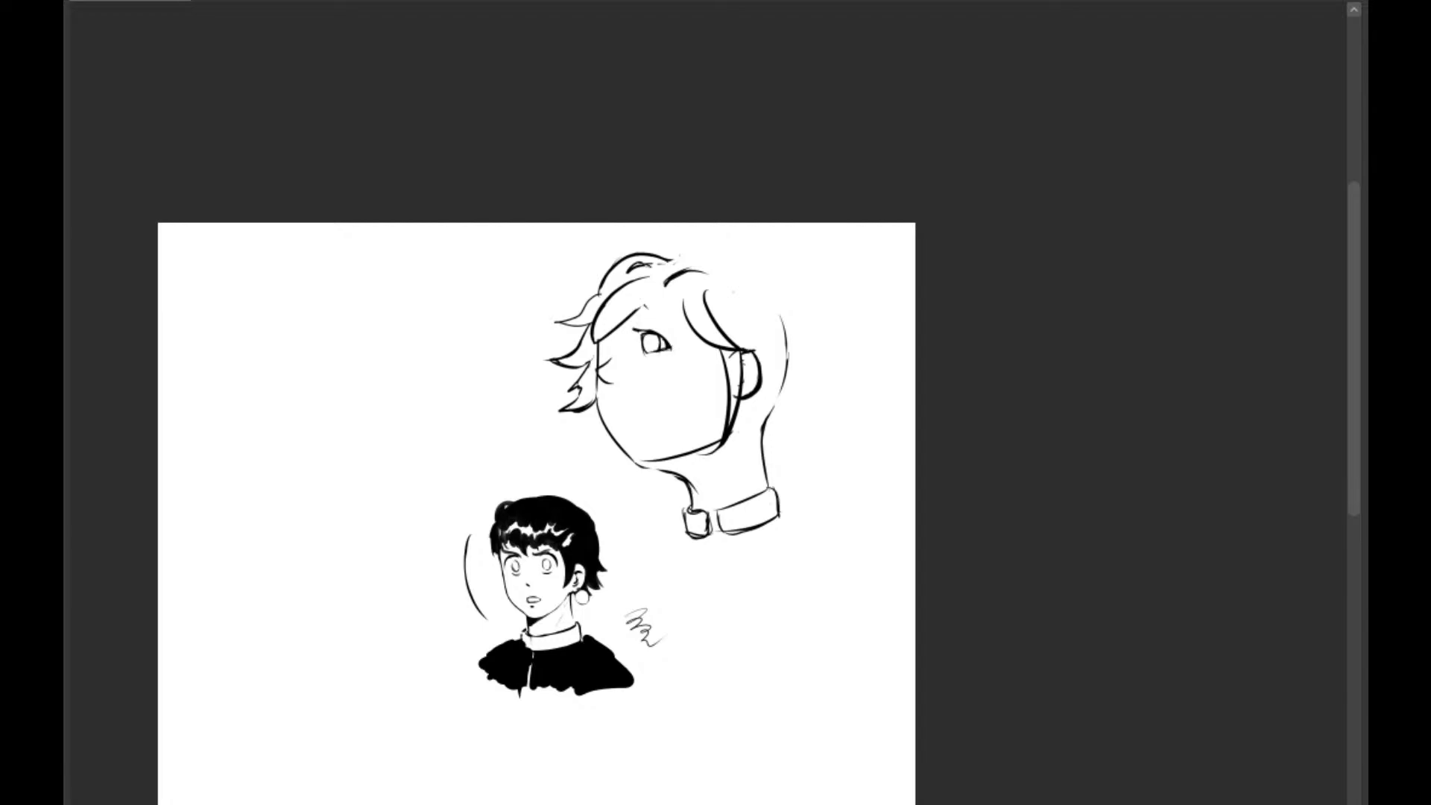
Erase the collar band's lower outline and redraw it as a taller folded flap with a slanted front edge and rounded back corner
key(ctrl+plus)
key(ctrl+plus)
key(ctrl+plus)
key(ctrl+plus)
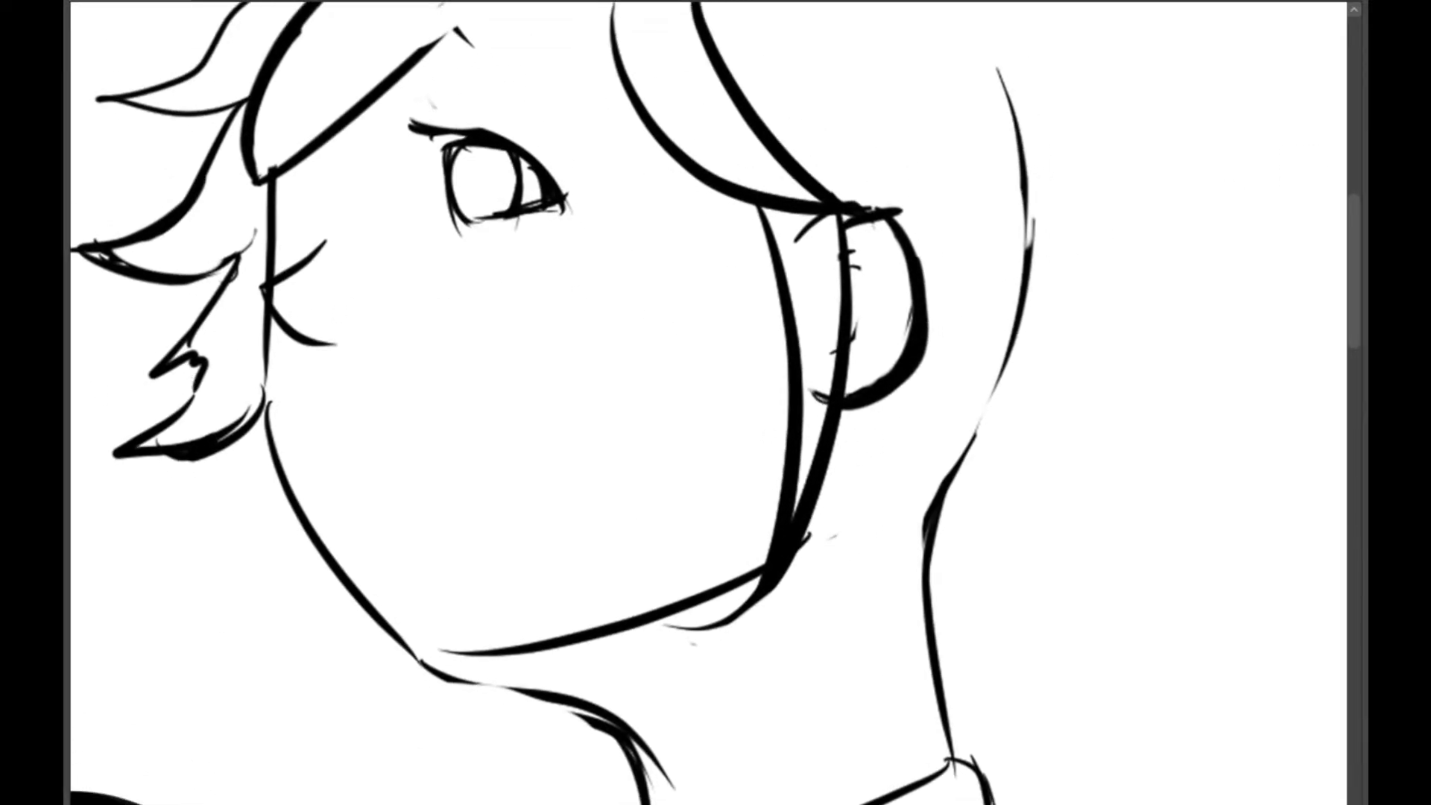
mouse_move(793, 555)
mouse_down()
mouse_move(770, 230)
mouse_move(746, 162)
mouse_up()
drag(726, 442, 718, 494)
mouse_move(665, 551)
mouse_down()
mouse_move(703, 612)
mouse_move(715, 642)
mouse_up()
drag(672, 557, 701, 639)
mouse_move(650, 550)
mouse_down()
mouse_move(719, 659)
mouse_move(939, 530)
mouse_move(783, 645)
mouse_up()
drag(936, 515, 940, 531)
mouse_move(911, 471)
mouse_down()
mouse_move(940, 557)
mouse_move(803, 609)
mouse_up()
mouse_move(696, 545)
mouse_down()
mouse_move(738, 607)
mouse_move(901, 551)
mouse_up()
mouse_move(912, 458)
mouse_down()
mouse_move(916, 564)
mouse_move(895, 542)
mouse_move(735, 635)
mouse_move(764, 620)
mouse_move(738, 608)
mouse_move(720, 549)
mouse_move(701, 576)
mouse_move(843, 597)
mouse_up()
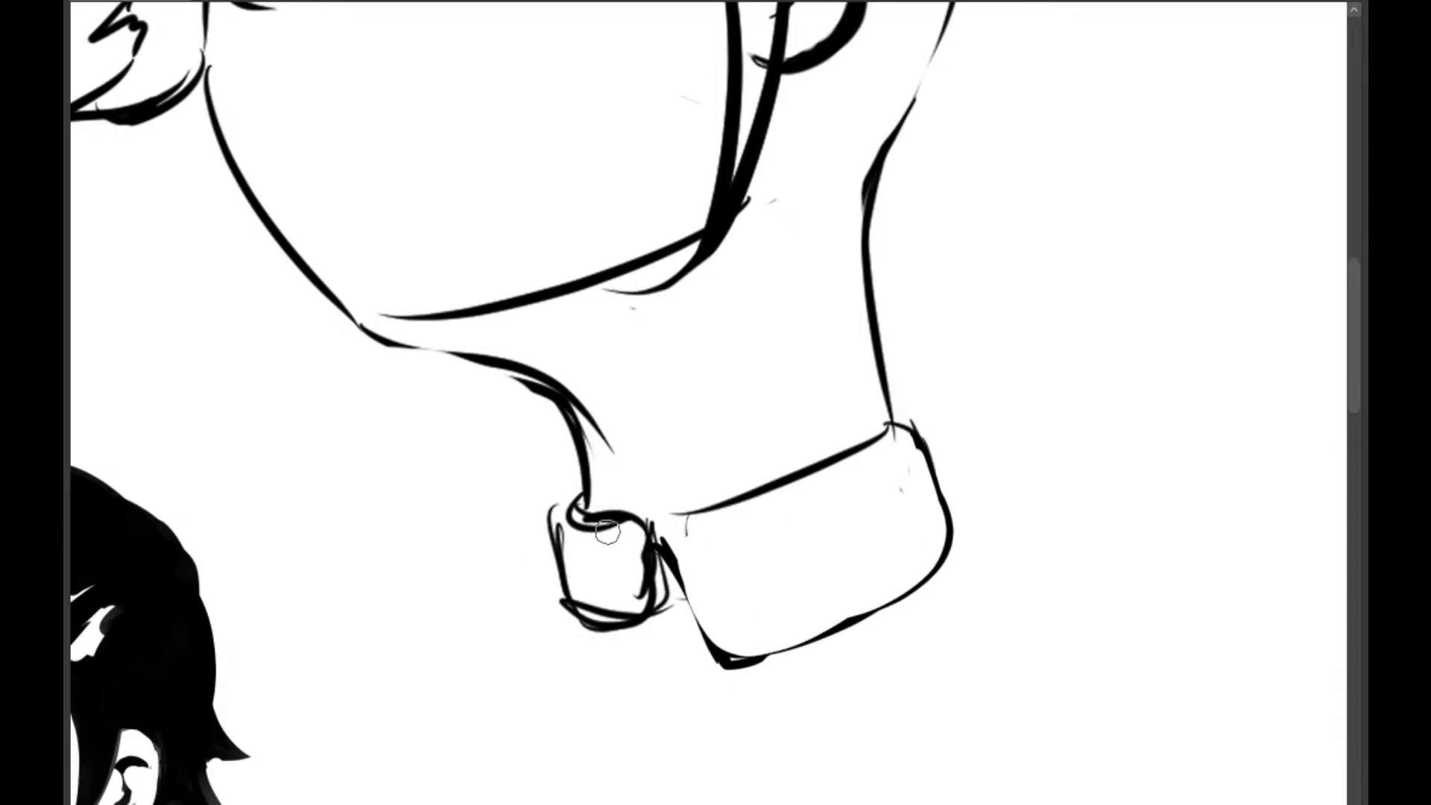
Replace the small square piece at the collar's front with a narrow pointed flap and an oval tie knot beside it
drag(622, 531, 552, 648)
mouse_move(555, 514)
mouse_down()
mouse_move(518, 606)
mouse_move(548, 674)
mouse_move(533, 625)
mouse_move(600, 571)
mouse_move(596, 515)
mouse_move(573, 510)
mouse_move(637, 540)
mouse_move(649, 531)
mouse_move(642, 620)
mouse_move(610, 622)
mouse_move(562, 682)
mouse_move(570, 709)
mouse_move(647, 579)
mouse_move(649, 617)
mouse_move(600, 608)
mouse_move(575, 622)
mouse_move(576, 543)
mouse_move(560, 600)
mouse_move(589, 539)
mouse_move(636, 532)
mouse_move(569, 632)
mouse_move(576, 597)
mouse_move(616, 557)
mouse_up()
key(e)
key(e)
mouse_move(603, 566)
mouse_down()
mouse_move(695, 548)
mouse_move(573, 611)
mouse_move(639, 718)
mouse_up()
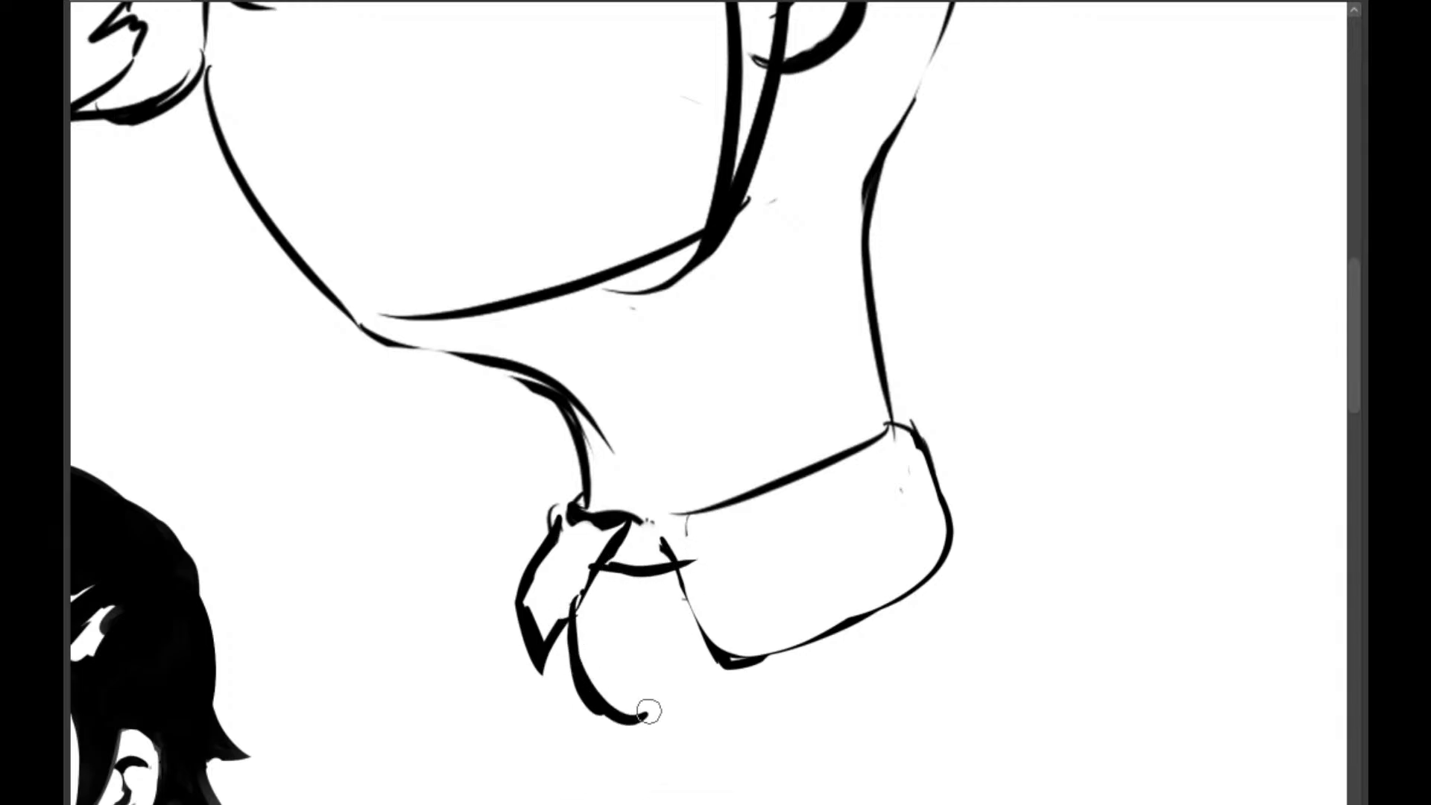
mouse_move(684, 633)
mouse_down()
mouse_move(667, 724)
mouse_move(618, 716)
mouse_up()
drag(695, 570, 675, 715)
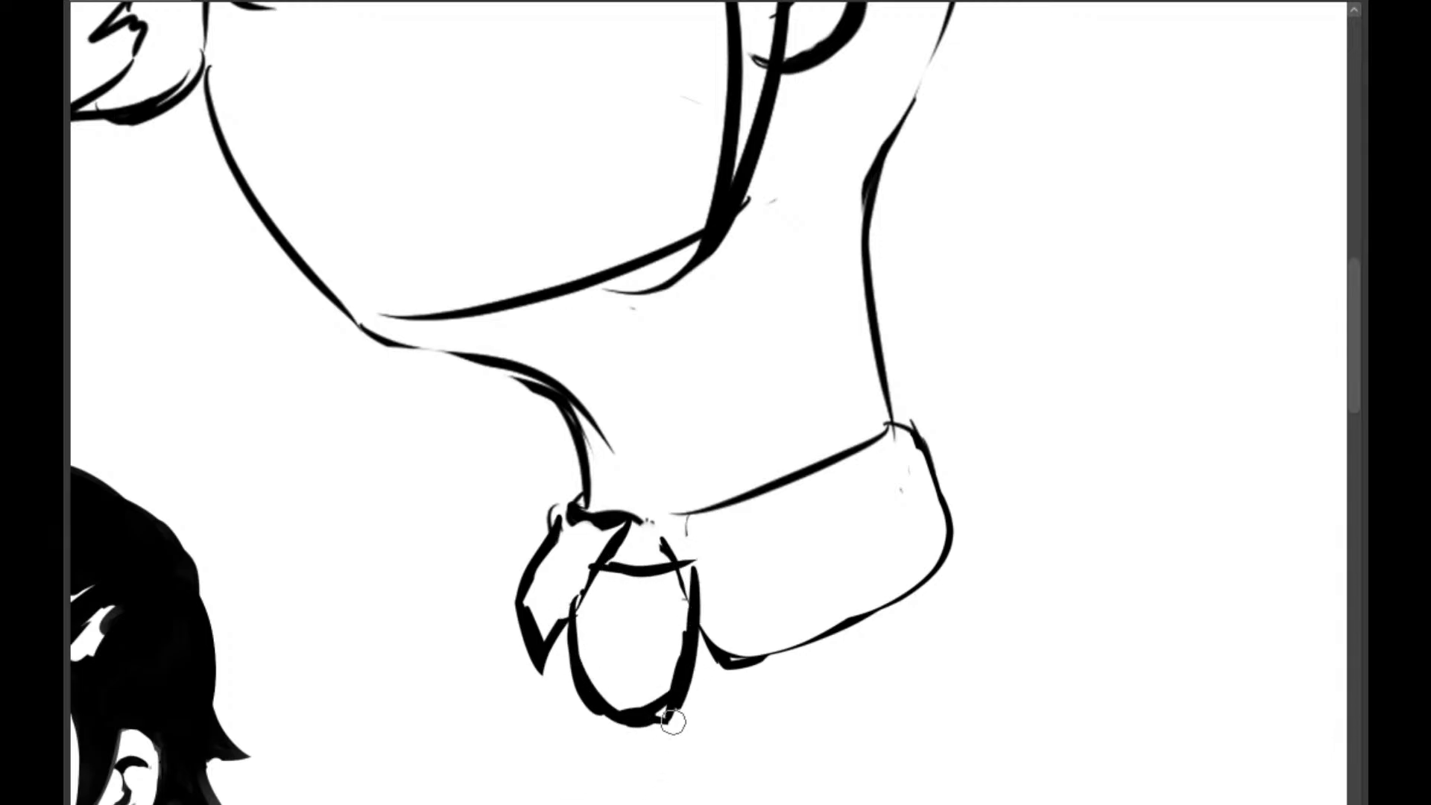
Thicken the large collar flap's front edge against the tie knot and clean up the narrow flap's outline
mouse_move(690, 599)
mouse_down()
mouse_move(665, 562)
mouse_move(727, 667)
mouse_move(689, 588)
mouse_move(721, 657)
mouse_up()
key(e)
drag(721, 596, 676, 538)
drag(746, 648, 748, 677)
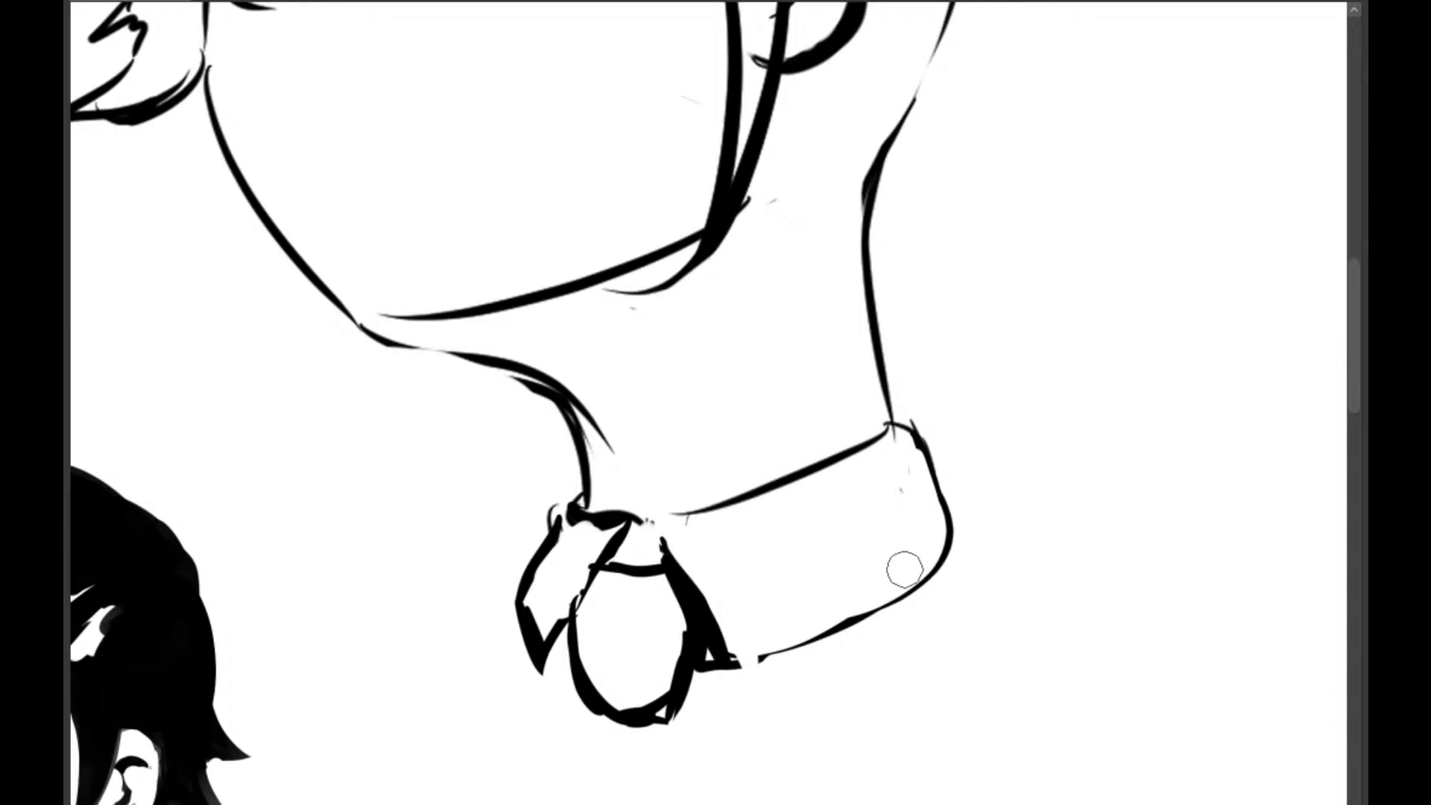
mouse_move(626, 531)
mouse_down()
mouse_move(580, 620)
mouse_move(534, 663)
mouse_move(575, 618)
mouse_move(542, 654)
mouse_move(534, 595)
mouse_move(555, 608)
mouse_move(576, 552)
mouse_up()
key(e)
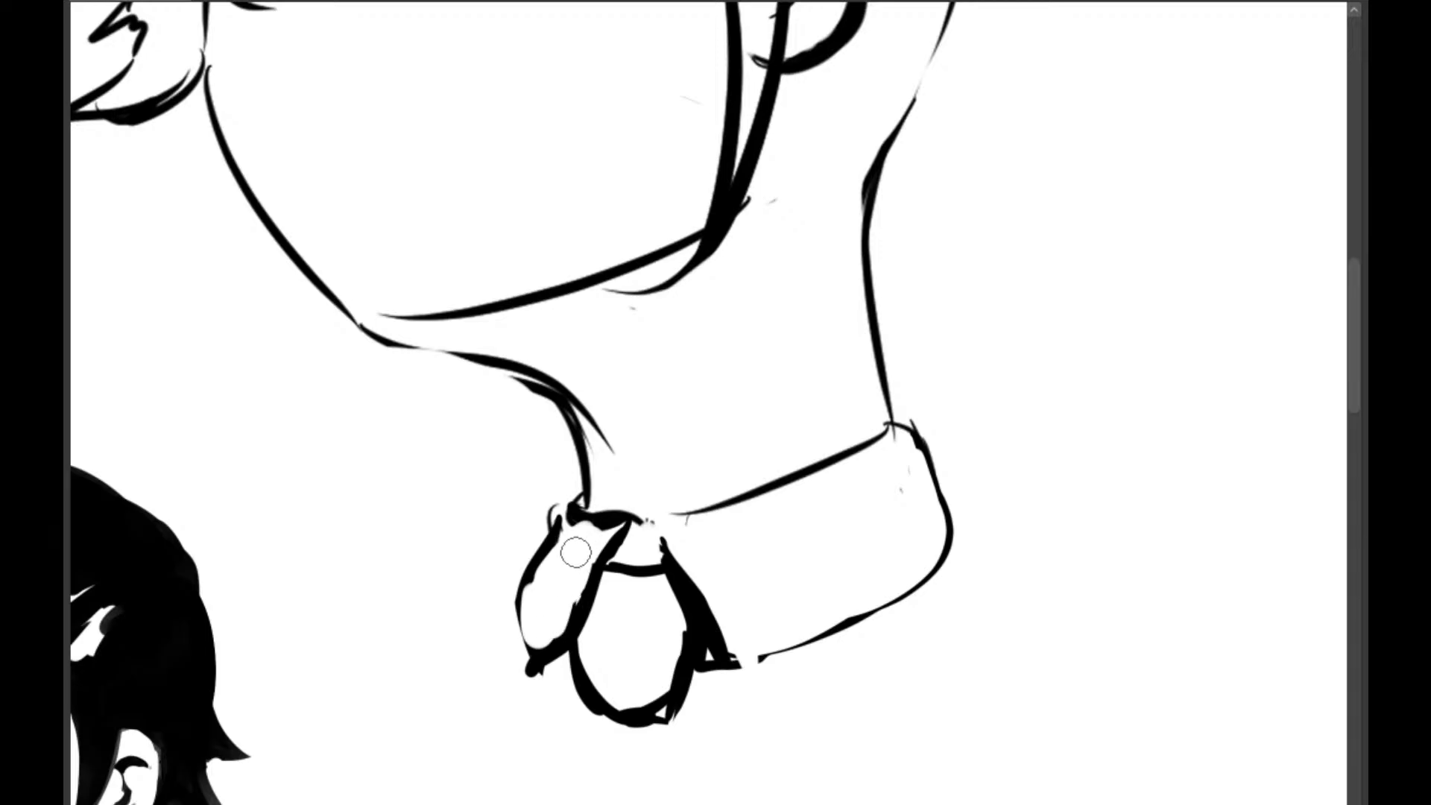
Redraw the large collar flap's lower edge to close the gap at its front corner, then thin the line with the eraser
key(b)
drag(727, 659, 897, 607)
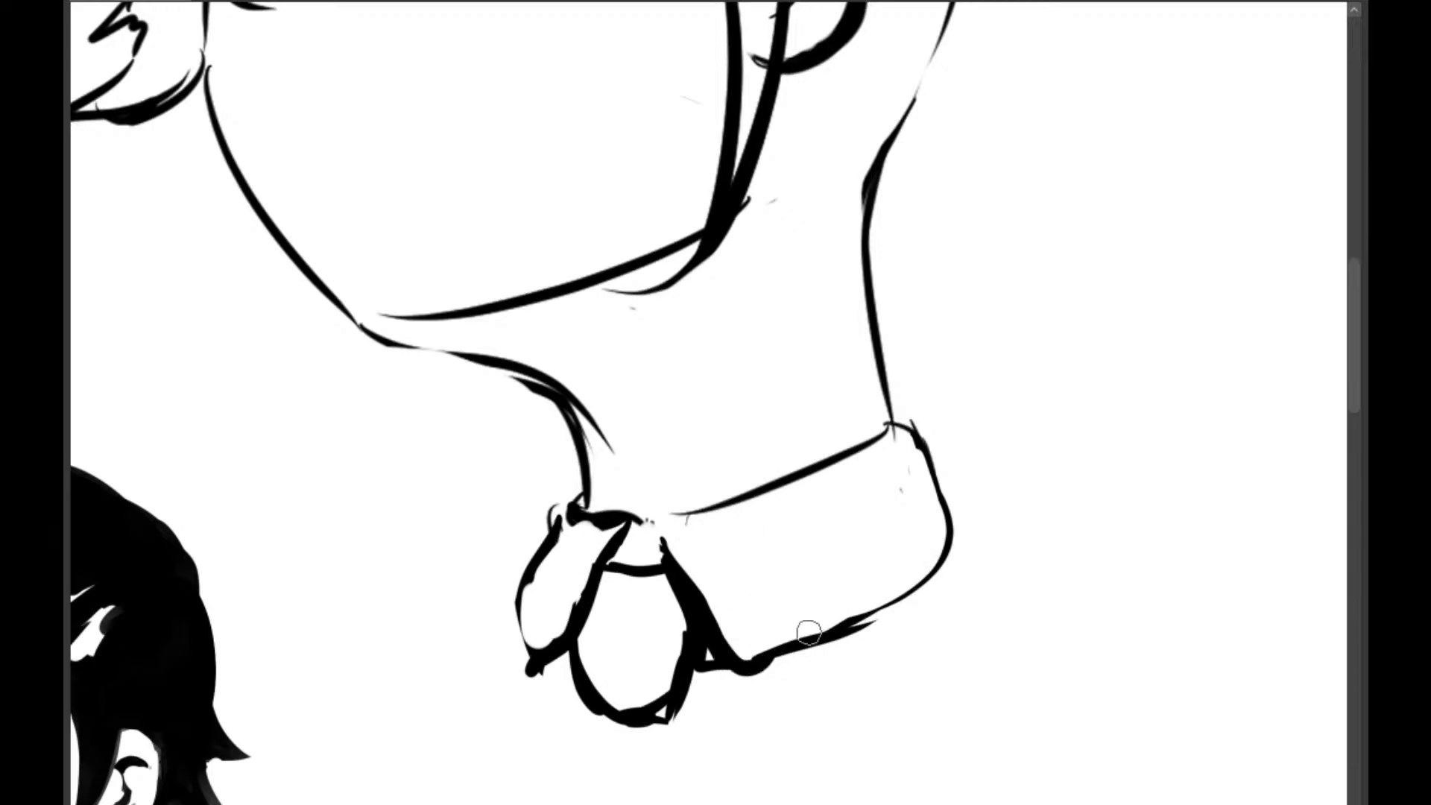
key(e)
drag(808, 661, 954, 574)
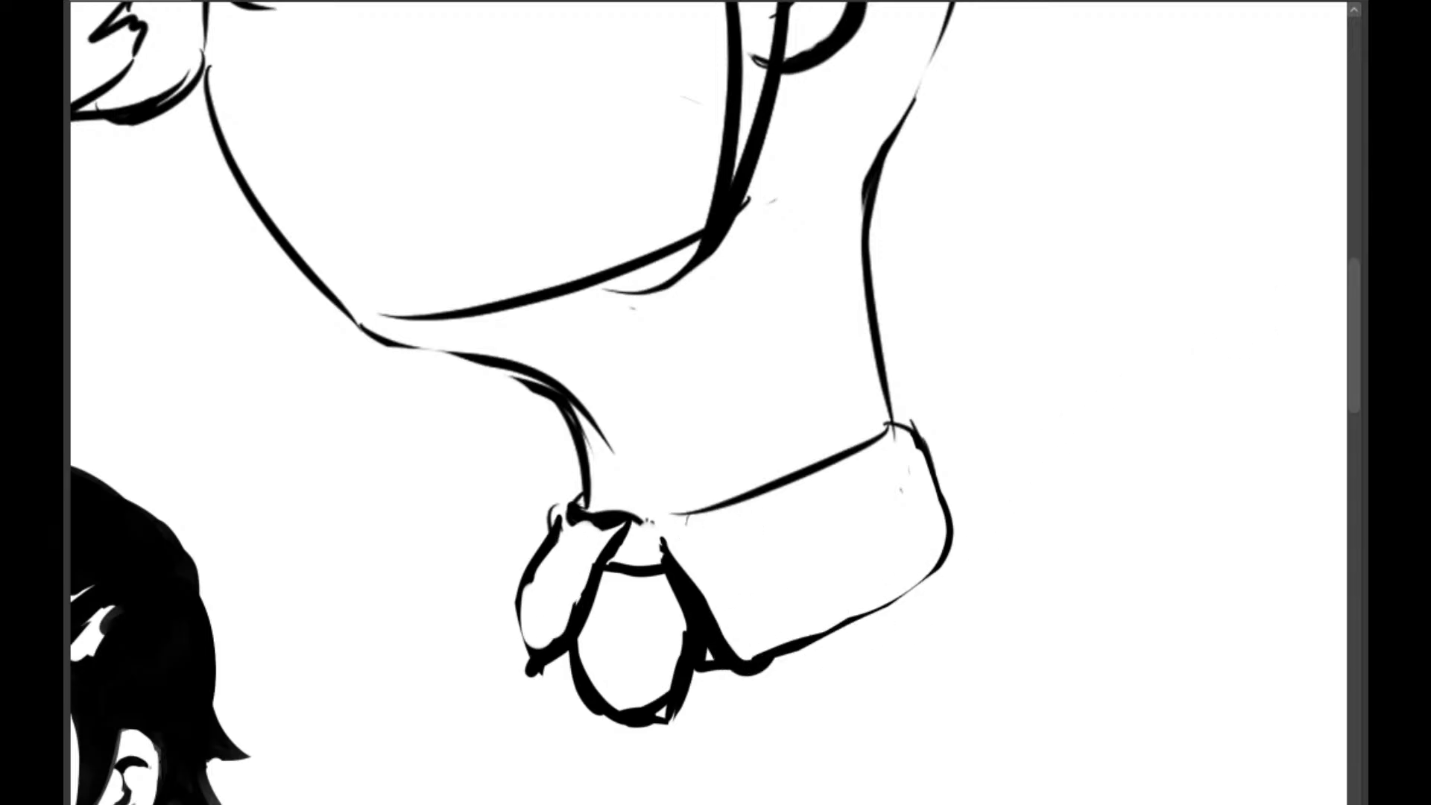
Clean up the ear by erasing the line overshoot at its lower end
key(ctrl+minus)
drag(945, 361, 975, 489)
drag(901, 412, 926, 489)
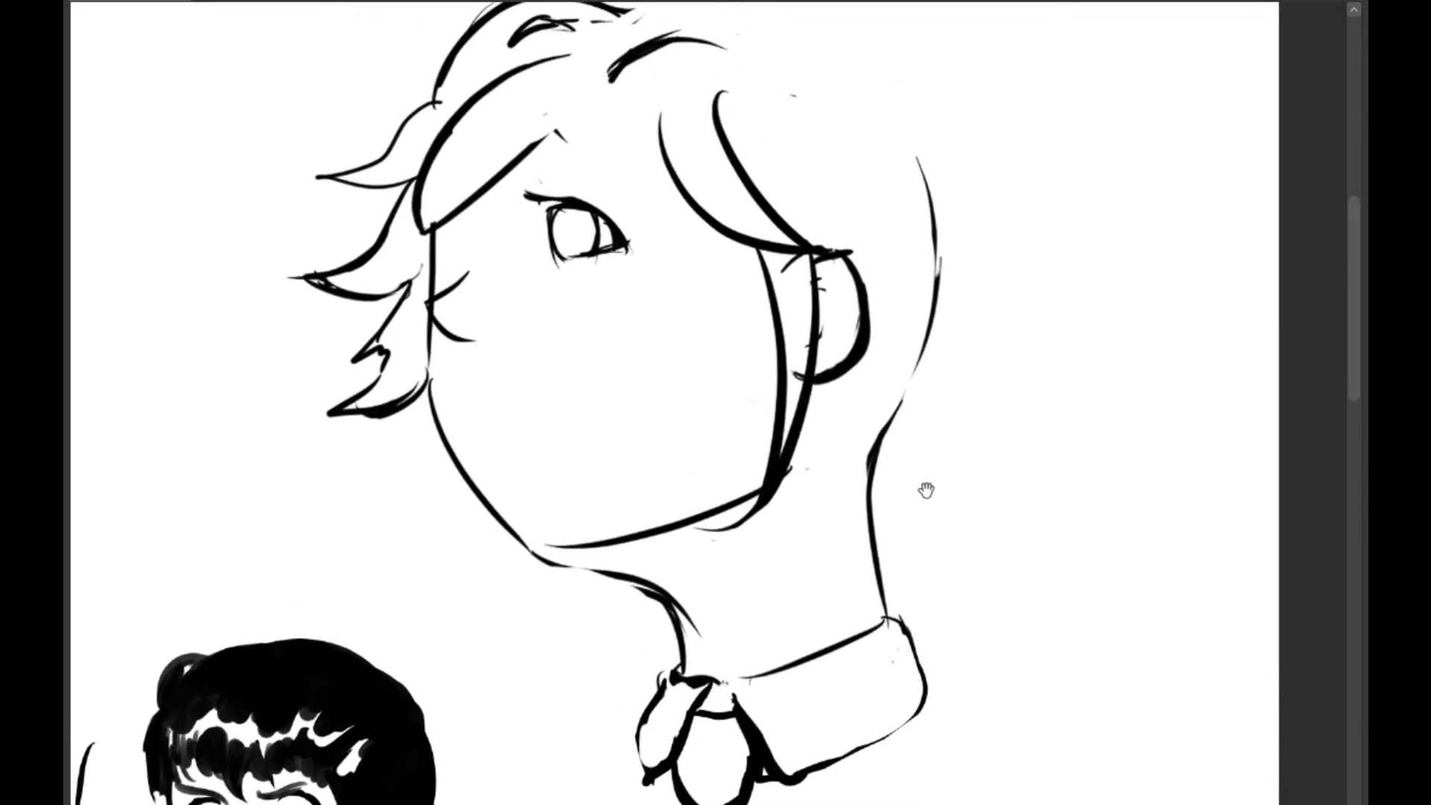
drag(947, 262, 963, 329)
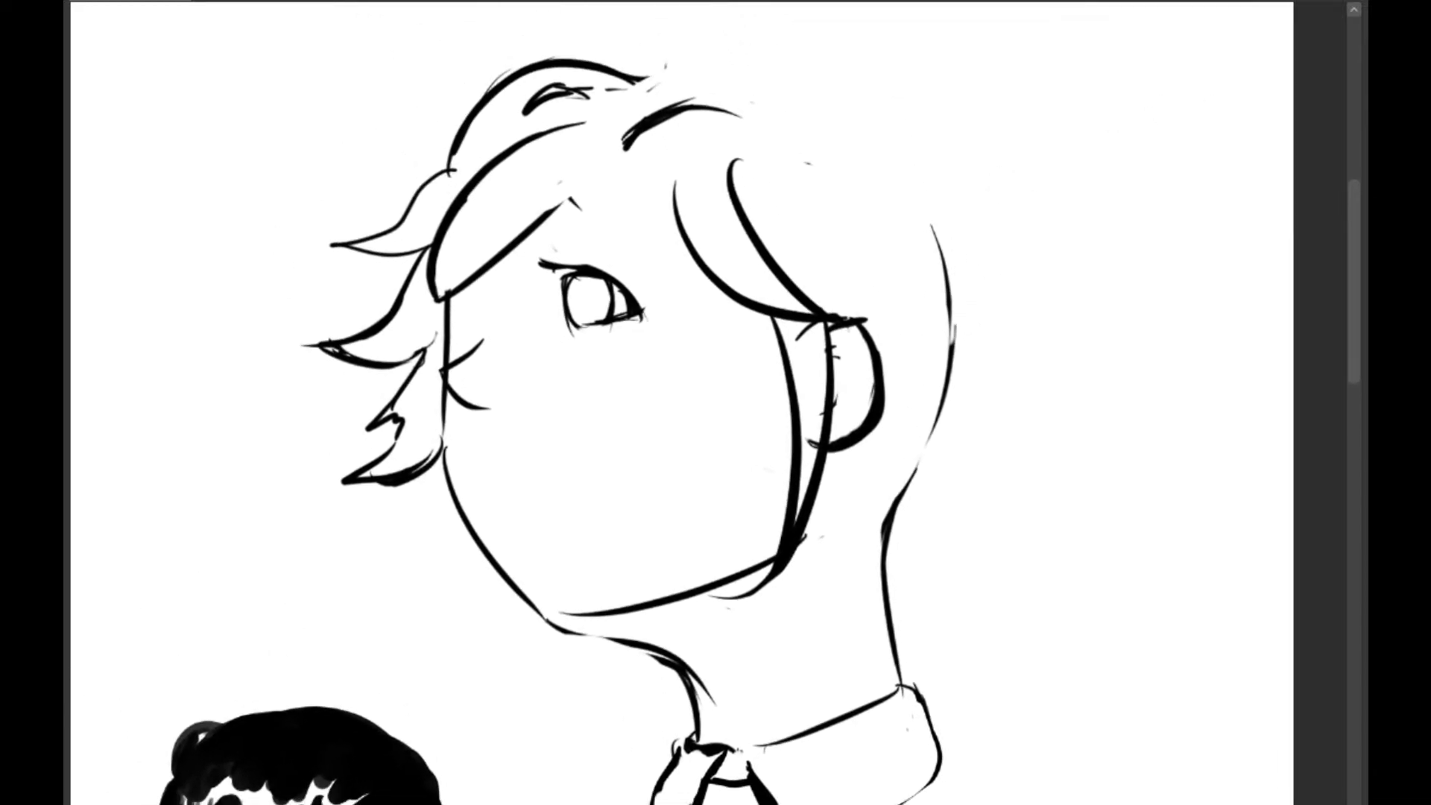
key(ctrl+plus)
drag(904, 253, 904, 437)
drag(928, 329, 911, 509)
drag(942, 253, 879, 576)
key(ctrl+z)
drag(1026, 287, 1006, 424)
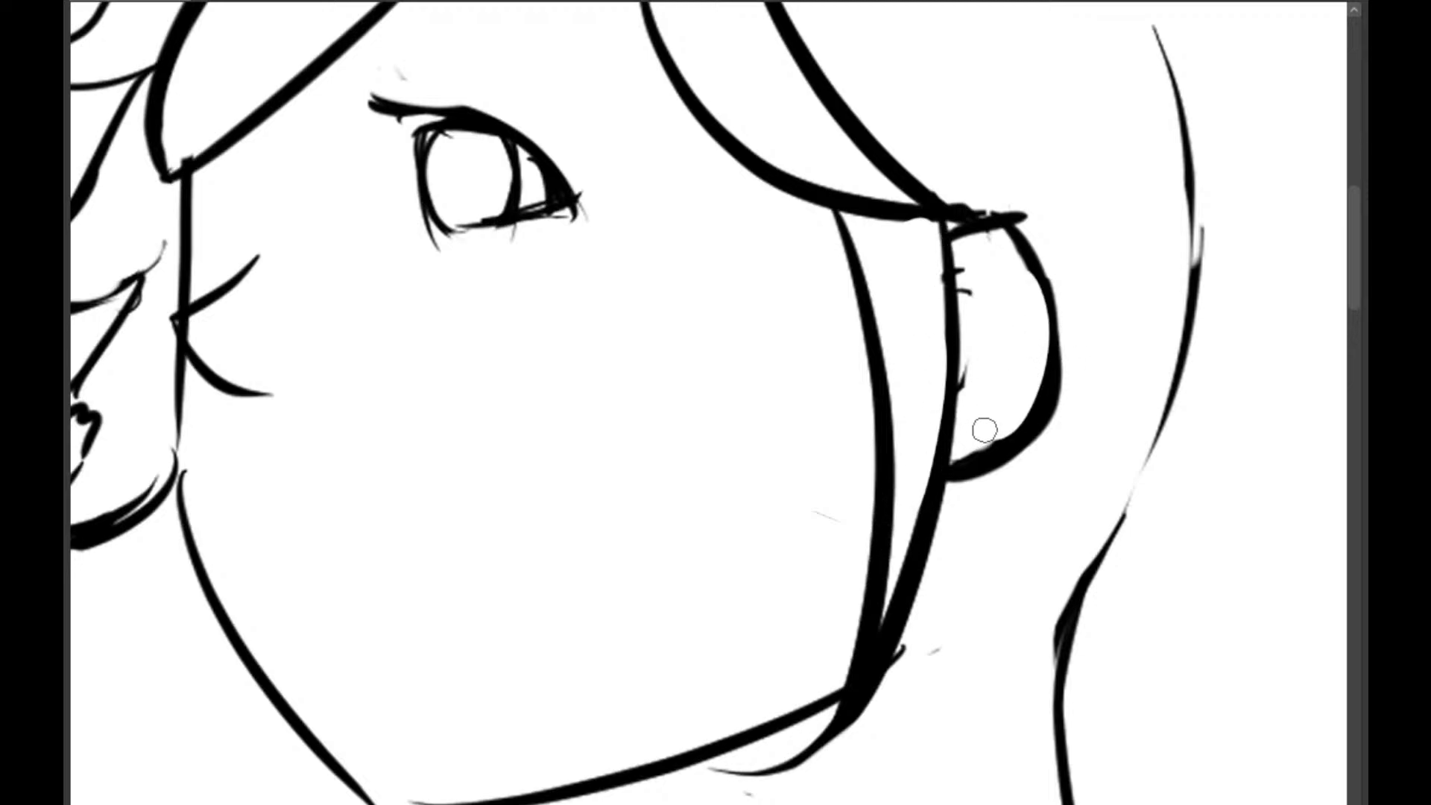
drag(1016, 233, 992, 432)
Erase the overshooting double line at the front of the neck and merge it into one bold curve
drag(1064, 544, 1096, 203)
drag(843, 572, 839, 381)
drag(678, 321, 749, 505)
key(ctrl+z)
key(e)
drag(707, 367, 748, 466)
drag(674, 341, 741, 488)
mouse_move(619, 360)
mouse_down()
mouse_move(688, 444)
mouse_move(699, 518)
mouse_up()
key(ctrl+z)
key(b)
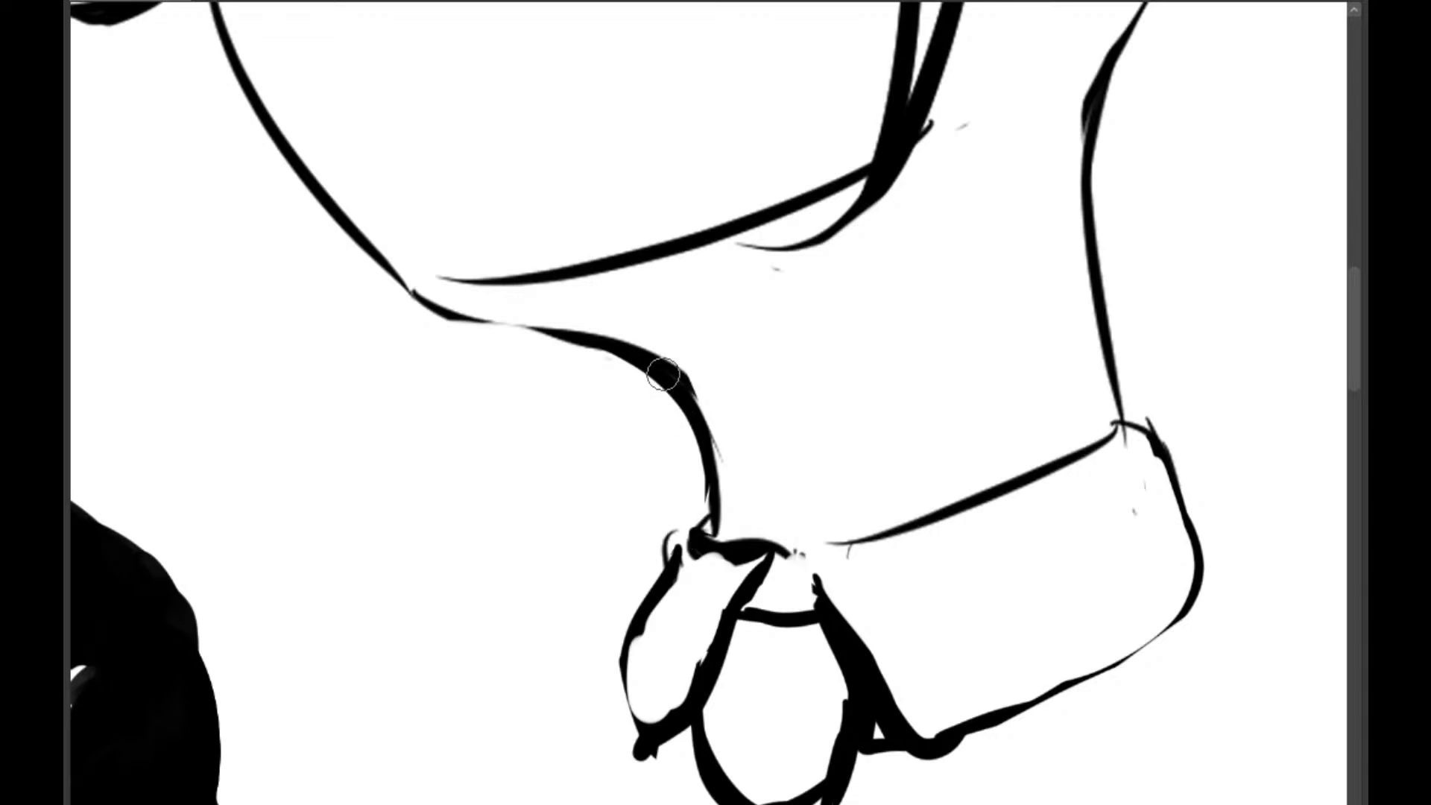
Refine the front neck curve down to the collar, trimming it to a smooth tapered line
drag(664, 378, 708, 538)
mouse_move(650, 345)
mouse_down()
mouse_move(734, 466)
mouse_move(740, 538)
mouse_up()
key(ctrl+z)
drag(636, 326, 742, 536)
drag(678, 363, 713, 518)
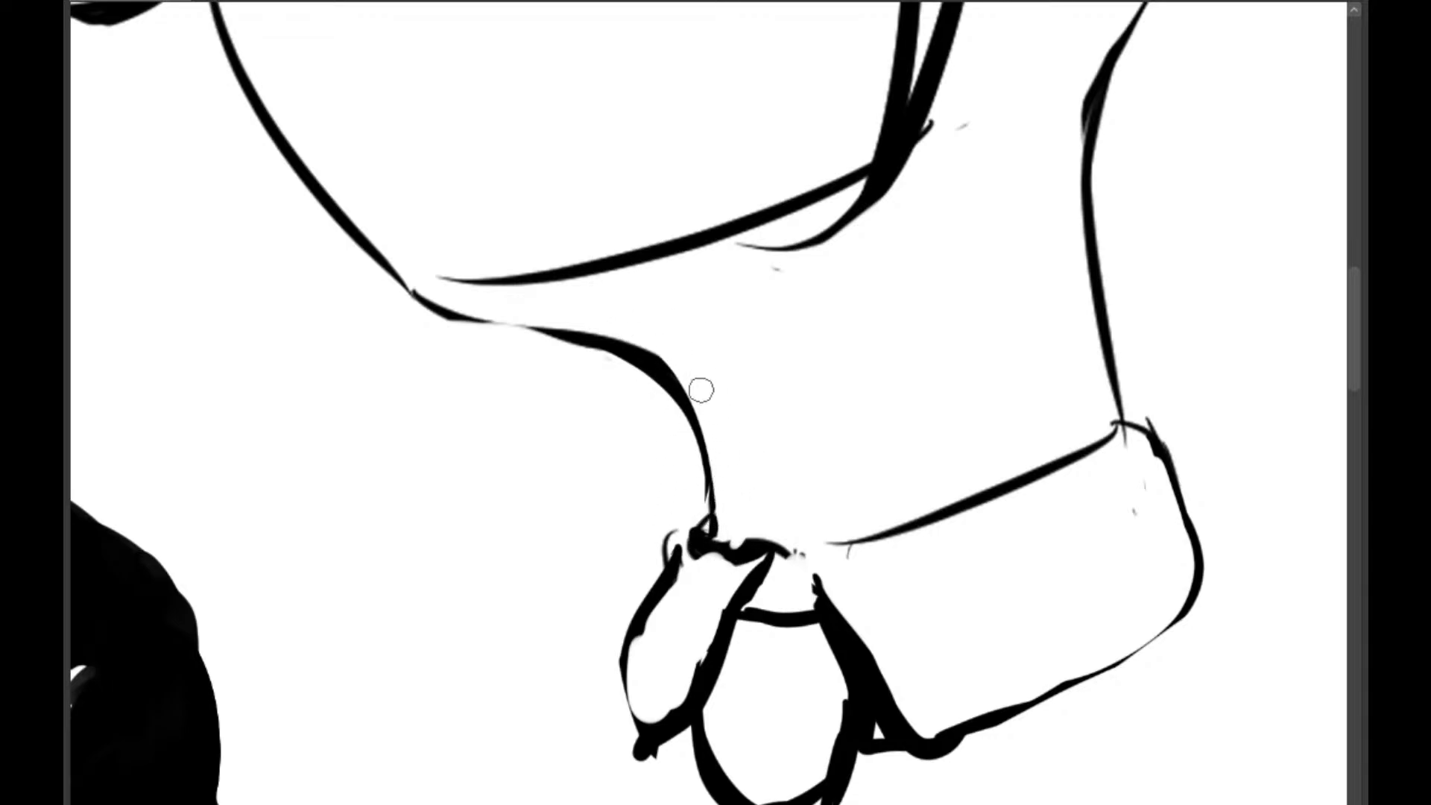
Redraw the collar flap's back edge as a bold slanted line meeting the lower edge at a sharper corner
drag(1166, 488, 1054, 462)
drag(1012, 383, 1073, 551)
drag(1009, 447, 1051, 540)
drag(1032, 425, 1071, 570)
mouse_move(1006, 382)
mouse_down()
mouse_move(1082, 553)
mouse_move(1073, 526)
mouse_up()
drag(1018, 409, 1065, 546)
drag(1036, 417, 1076, 579)
mouse_move(1012, 384)
mouse_down()
mouse_move(1060, 451)
mouse_move(1076, 525)
mouse_up()
drag(1054, 402, 1100, 541)
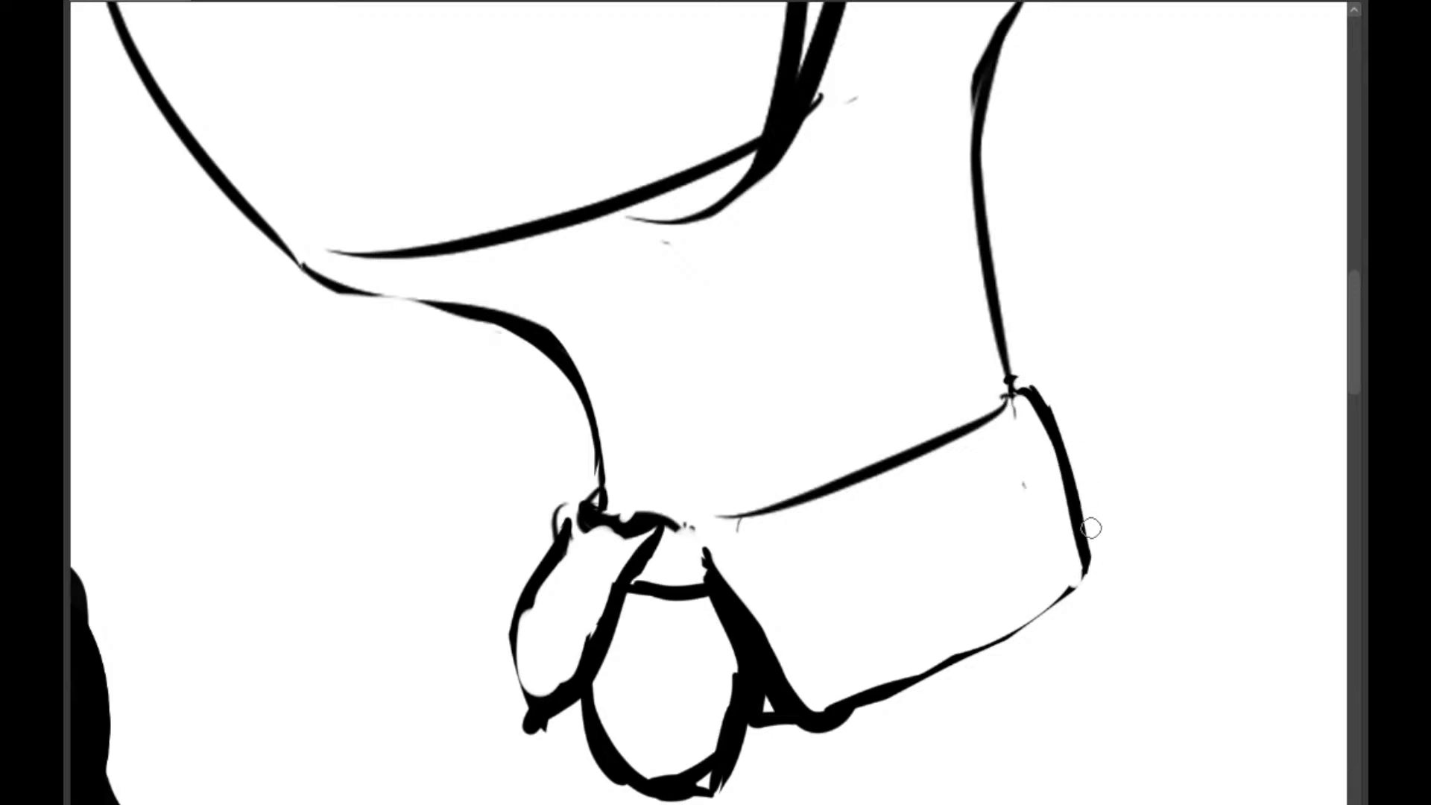
Thicken the collar flap's back edge and carry it around the lower corner with a bold stroke
mouse_move(1053, 426)
mouse_down()
mouse_move(1089, 546)
mouse_move(1073, 582)
mouse_up()
key(e)
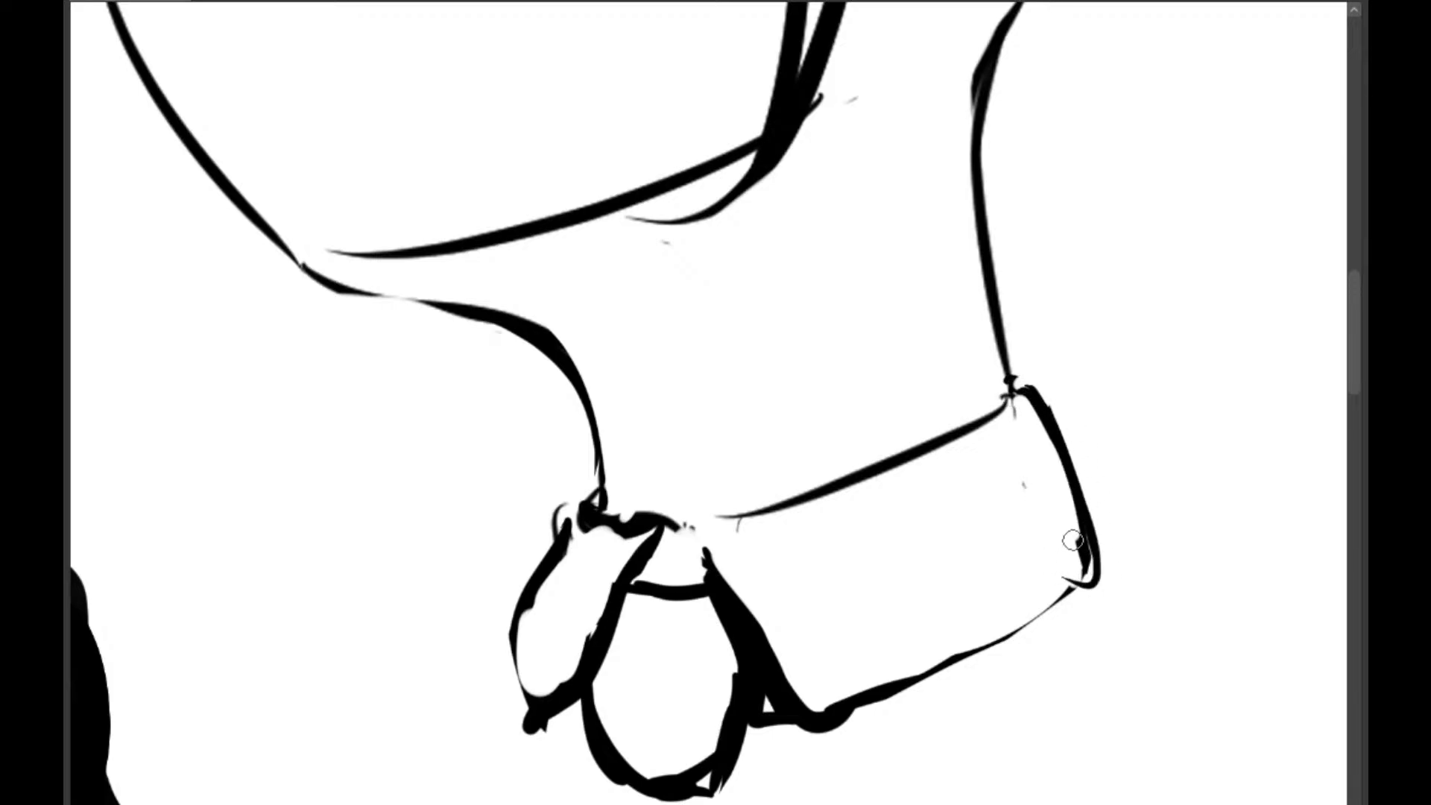
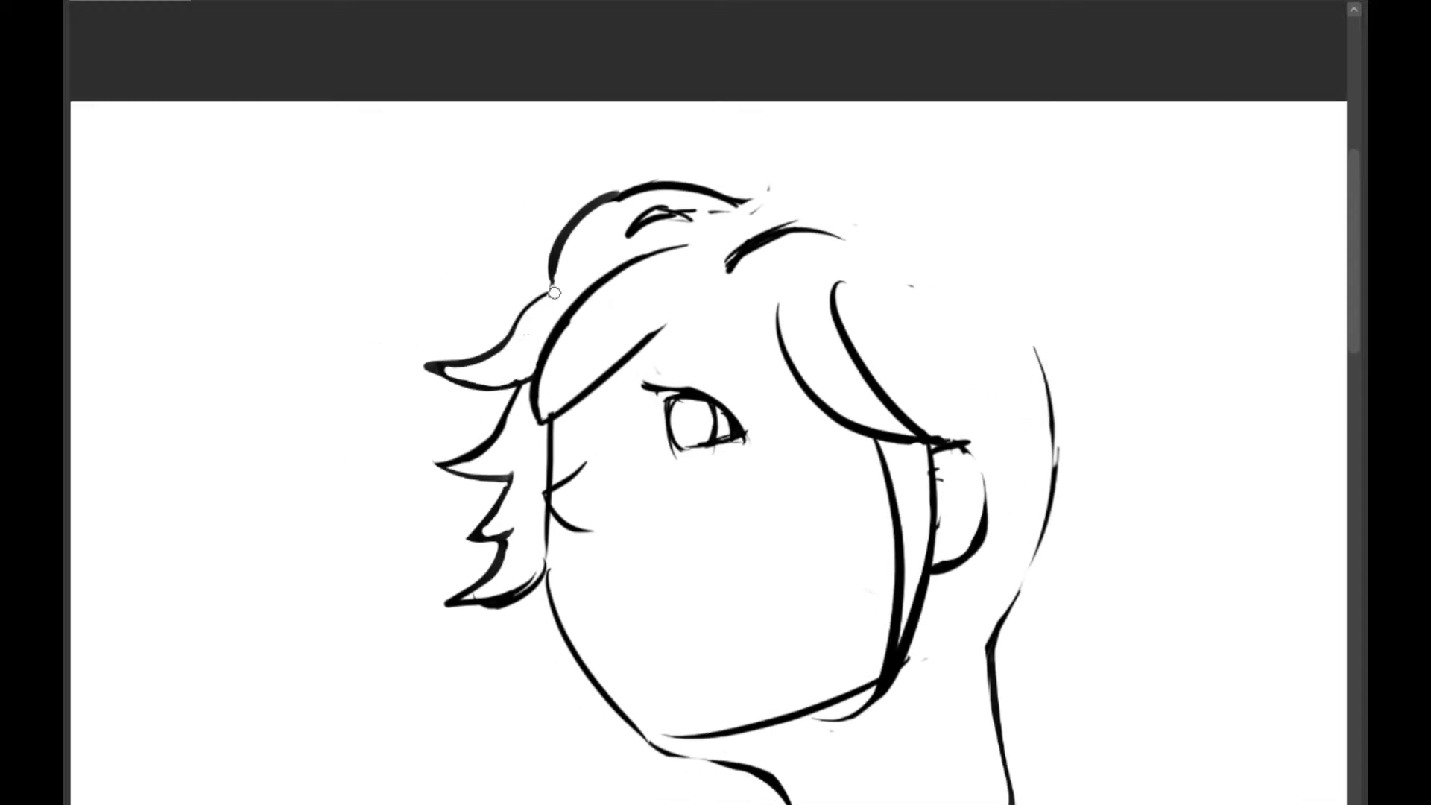
Join the front hair wisp's upper line to the bump of hair above it with a short connecting stroke
drag(588, 244, 510, 335)
mouse_move(553, 284)
mouse_down()
mouse_move(572, 260)
mouse_move(515, 338)
mouse_move(570, 260)
mouse_up()
drag(1086, 468, 956, 164)
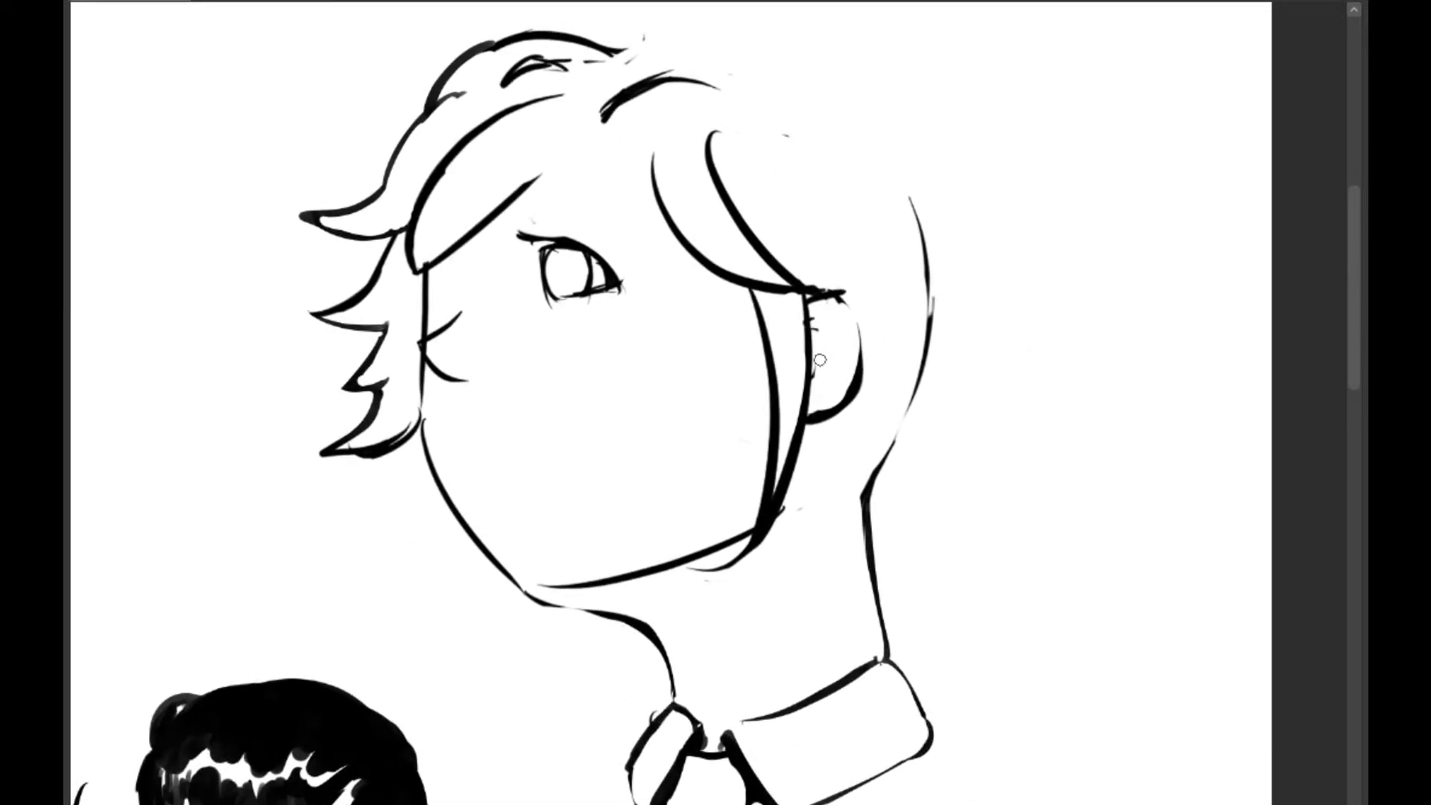
Redraw the ear's outer contour as a larger bold curve joined to the hairline at its upper end
drag(818, 364, 842, 344)
key(ctrl+z)
mouse_move(842, 290)
mouse_down()
mouse_move(867, 355)
mouse_move(836, 390)
mouse_move(865, 304)
mouse_move(820, 388)
mouse_up()
key(ctrl+z)
key(ctrl+z)
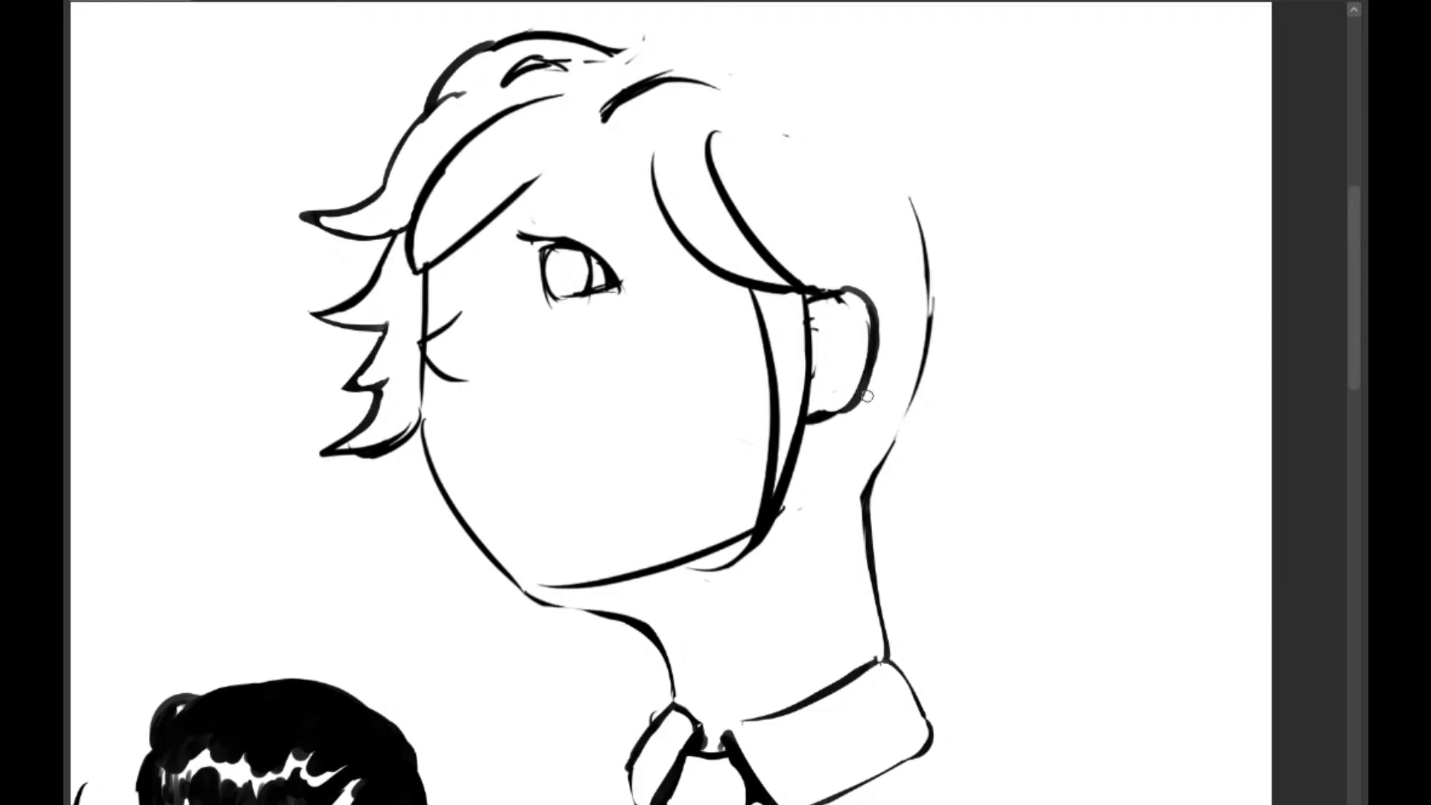
drag(911, 434, 892, 430)
mouse_move(923, 354)
mouse_down()
mouse_move(912, 440)
mouse_move(978, 577)
mouse_up()
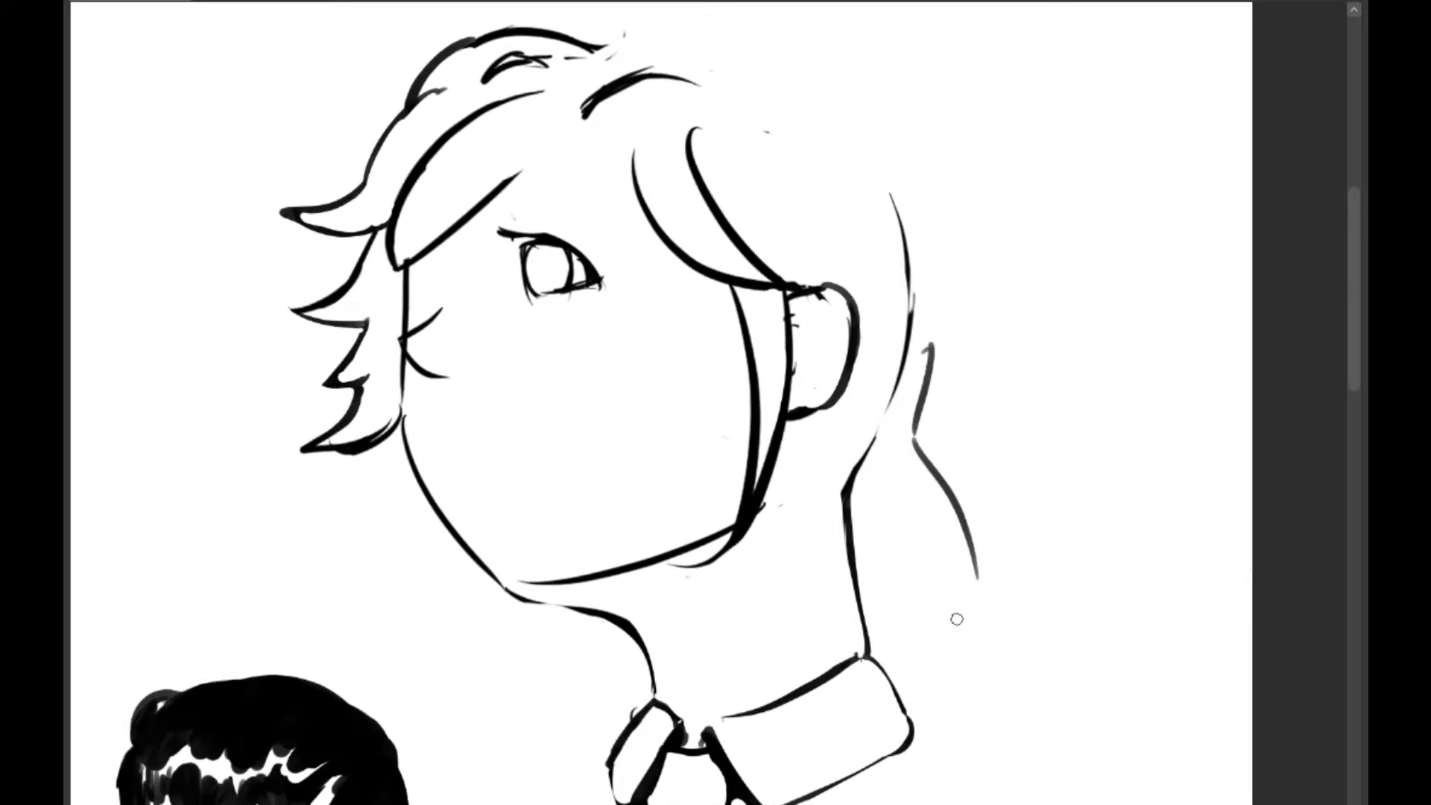
drag(898, 477, 975, 639)
drag(878, 626, 888, 590)
key(ctrl+z)
key(ctrl+z)
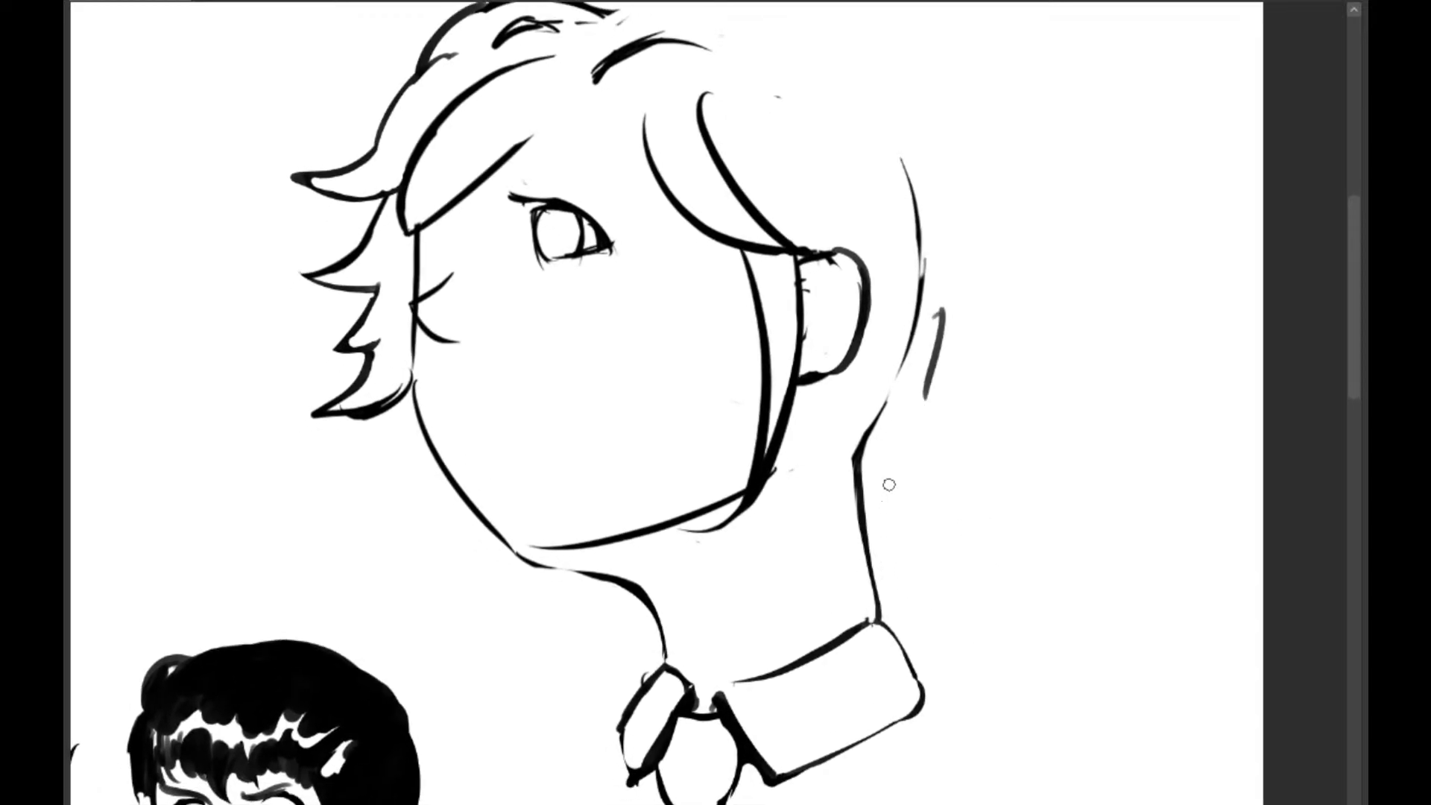
key(ctrl+z)
Sketch a long curved strand shape tapering to a point in the blank area in front of the neck
drag(686, 543, 806, 427)
mouse_move(749, 480)
mouse_down()
mouse_move(596, 586)
mouse_move(544, 652)
mouse_move(682, 542)
mouse_move(612, 656)
mouse_up()
key(ctrl+z)
drag(708, 463, 600, 723)
mouse_move(764, 473)
mouse_down()
mouse_move(640, 624)
mouse_move(656, 580)
mouse_move(600, 725)
mouse_up()
key(ctrl+z)
drag(647, 607, 599, 741)
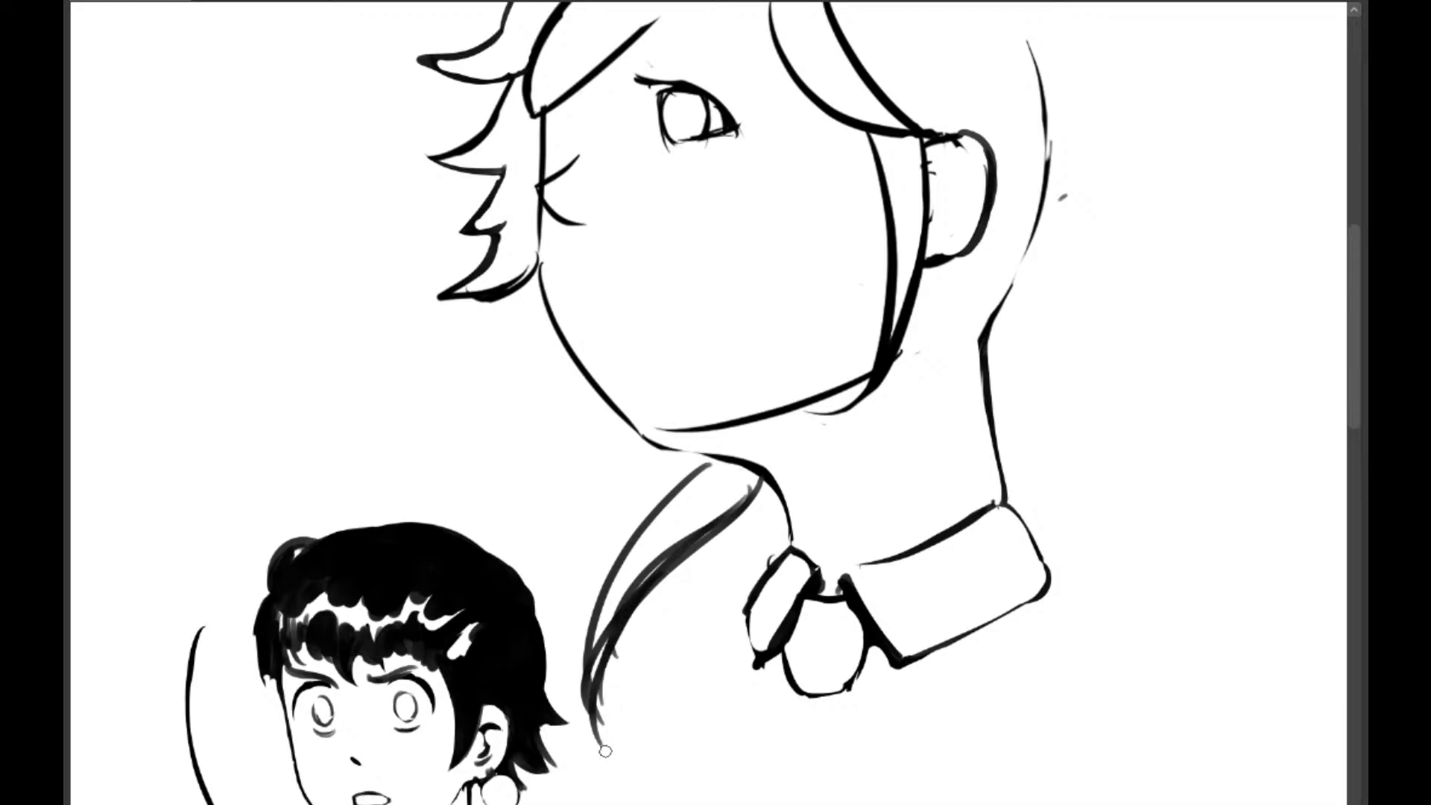
drag(736, 529, 616, 737)
drag(673, 584, 638, 780)
Draw the back section of the hair with lines running from the crown around and down to the ear
drag(795, 434, 747, 647)
drag(1006, 509, 929, 551)
drag(852, 239, 815, 388)
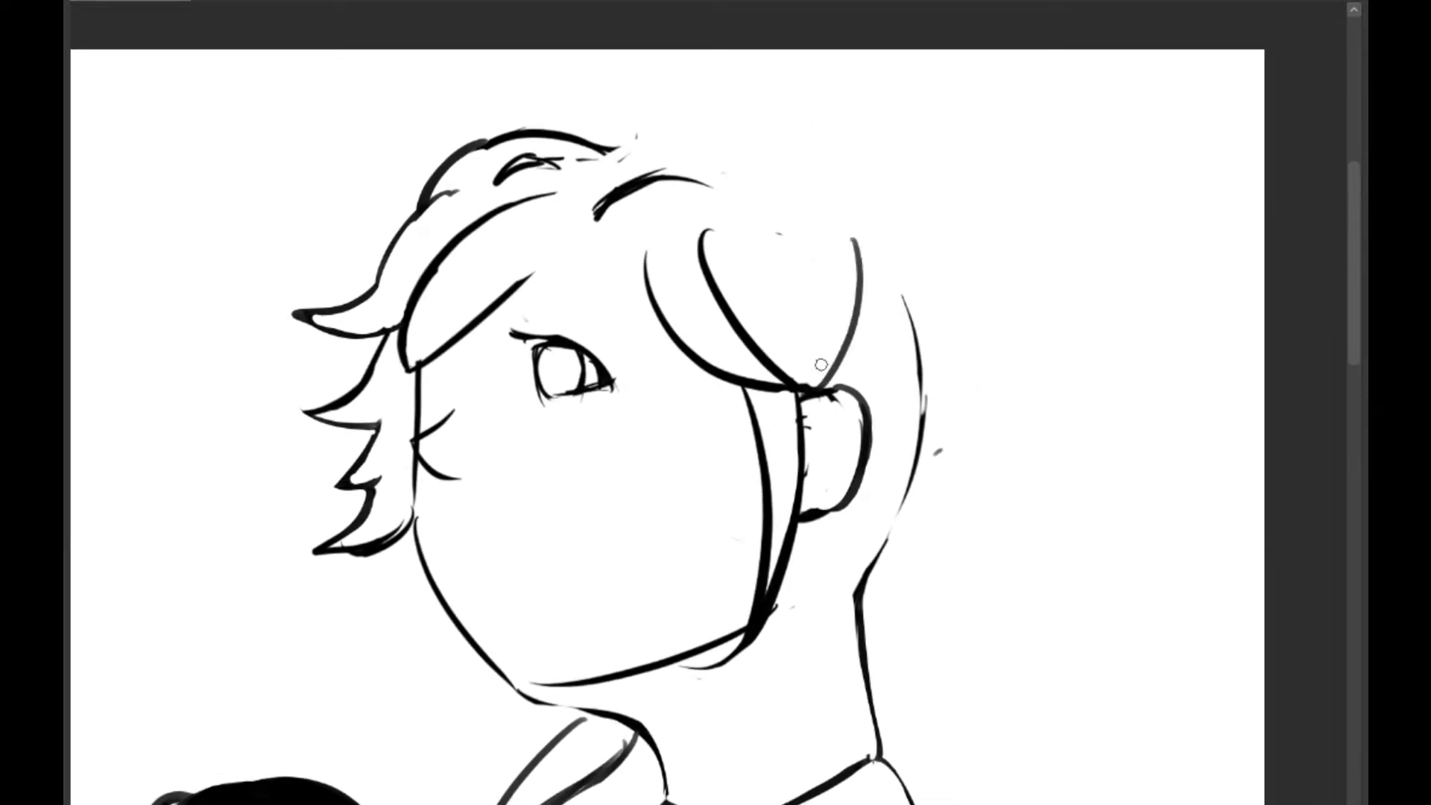
drag(883, 274, 819, 391)
drag(750, 174, 766, 160)
mouse_move(795, 164)
mouse_down()
mouse_move(874, 243)
mouse_move(843, 339)
mouse_up()
mouse_move(866, 221)
mouse_down()
mouse_move(868, 272)
mouse_move(828, 357)
mouse_up()
key(ctrl+z)
drag(846, 214, 856, 280)
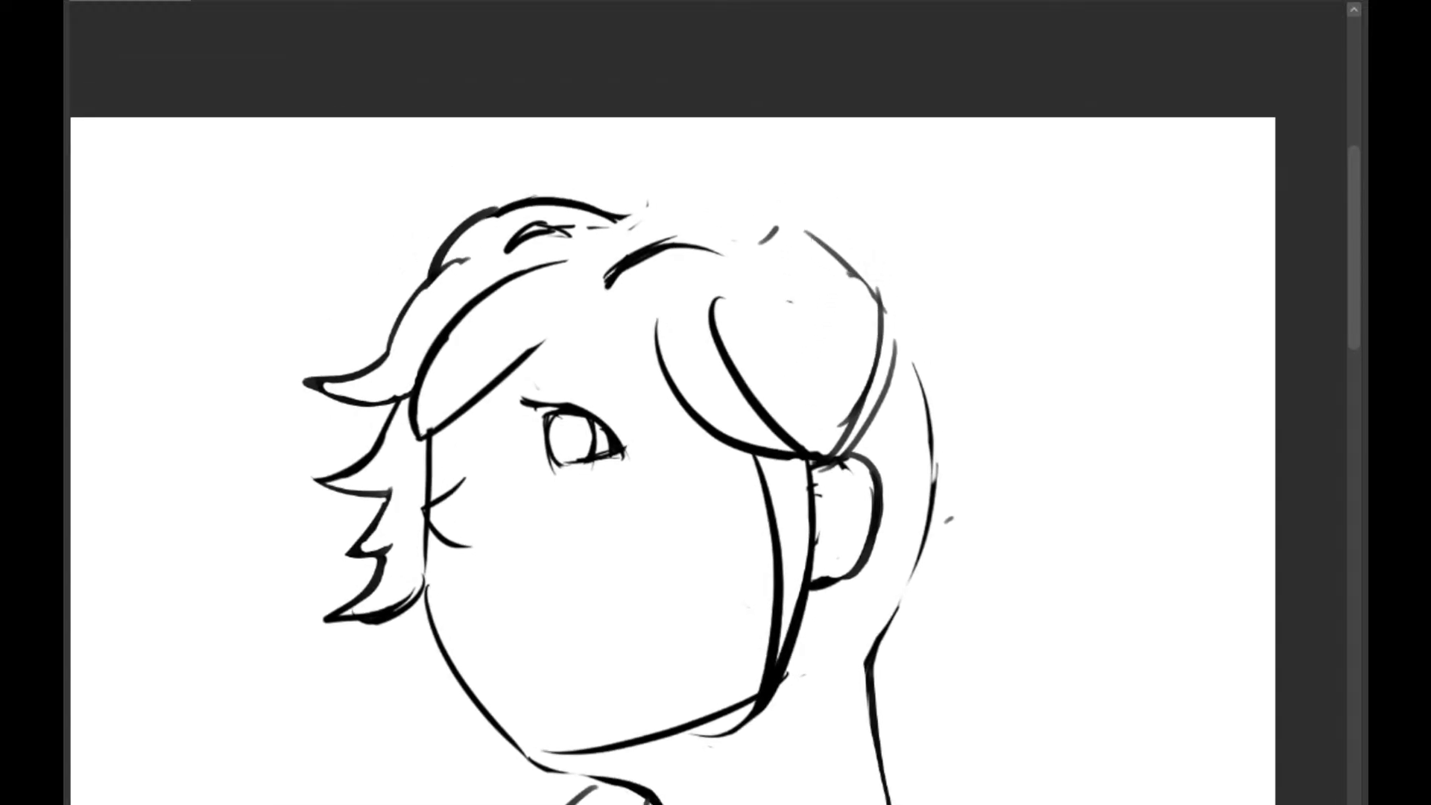
Draw the top of the head as an arched hair outline from the front bump toward the back of the crown
drag(633, 211, 794, 254)
key(ctrl+z)
drag(626, 214, 771, 222)
mouse_move(626, 214)
mouse_down()
mouse_move(781, 226)
mouse_move(697, 134)
mouse_up()
drag(1007, 392, 1004, 340)
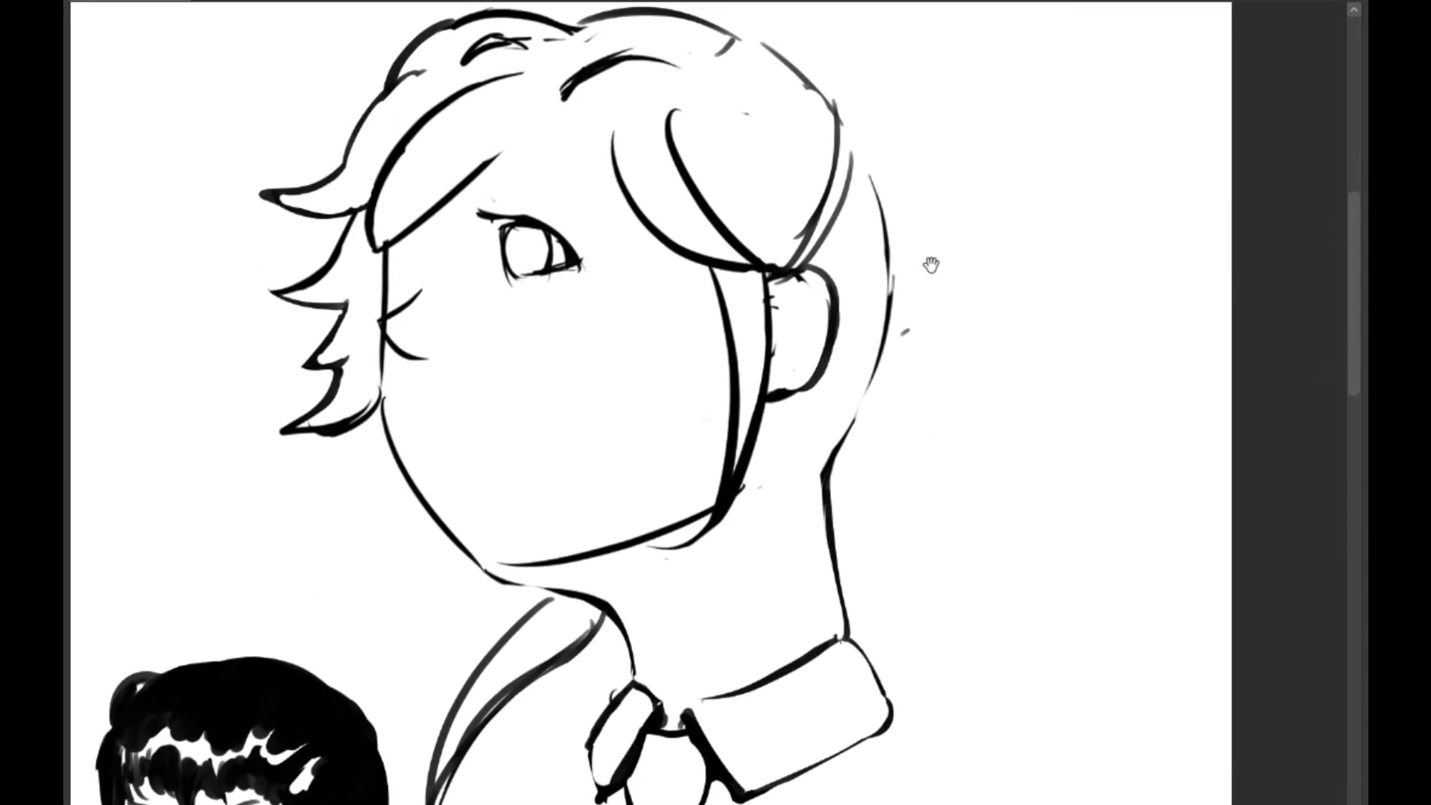
mouse_move(881, 164)
mouse_down()
mouse_move(913, 296)
mouse_move(884, 439)
mouse_move(917, 443)
mouse_up()
key(ctrl+z)
key(ctrl+z)
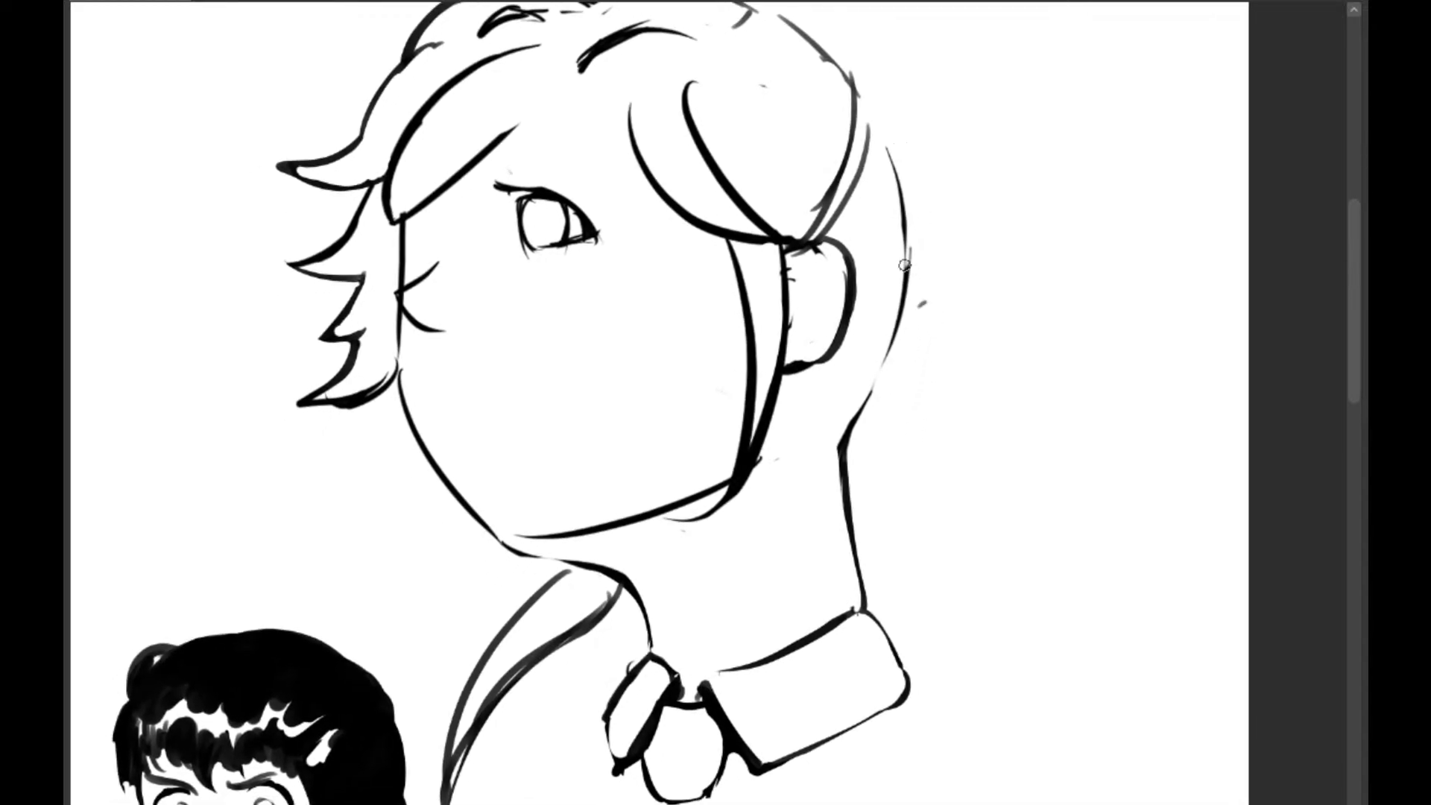
mouse_move(862, 244)
mouse_down()
mouse_move(913, 360)
mouse_move(951, 367)
mouse_move(927, 334)
mouse_move(970, 424)
mouse_up()
key(ctrl+z)
drag(980, 310, 968, 403)
key(ctrl+z)
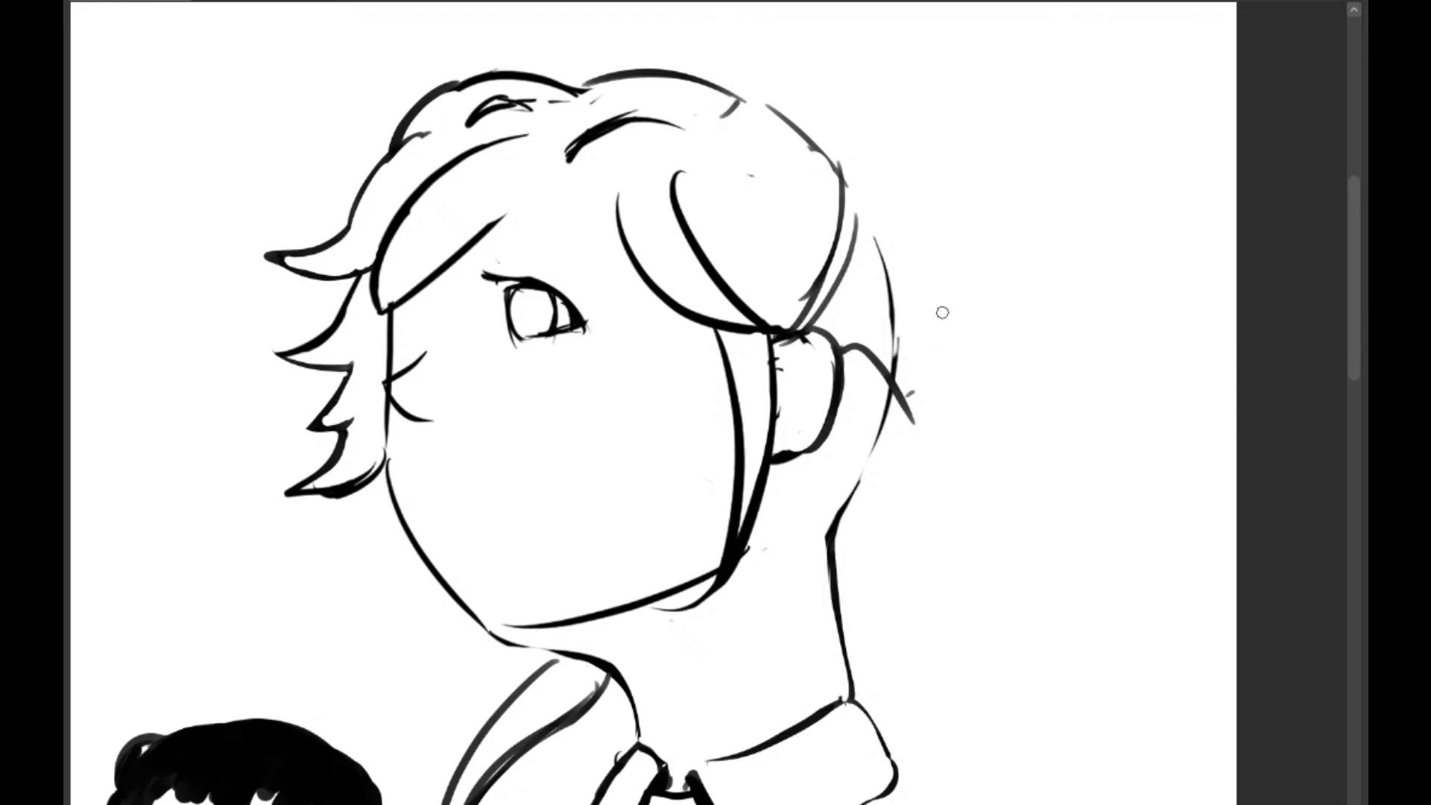
Sketch long curved ponytail strands behind the head and a bold hair underside from the ear toward them
drag(898, 222, 911, 501)
mouse_move(872, 242)
mouse_down()
mouse_move(898, 302)
mouse_move(892, 495)
mouse_move(760, 393)
mouse_move(910, 294)
mouse_up()
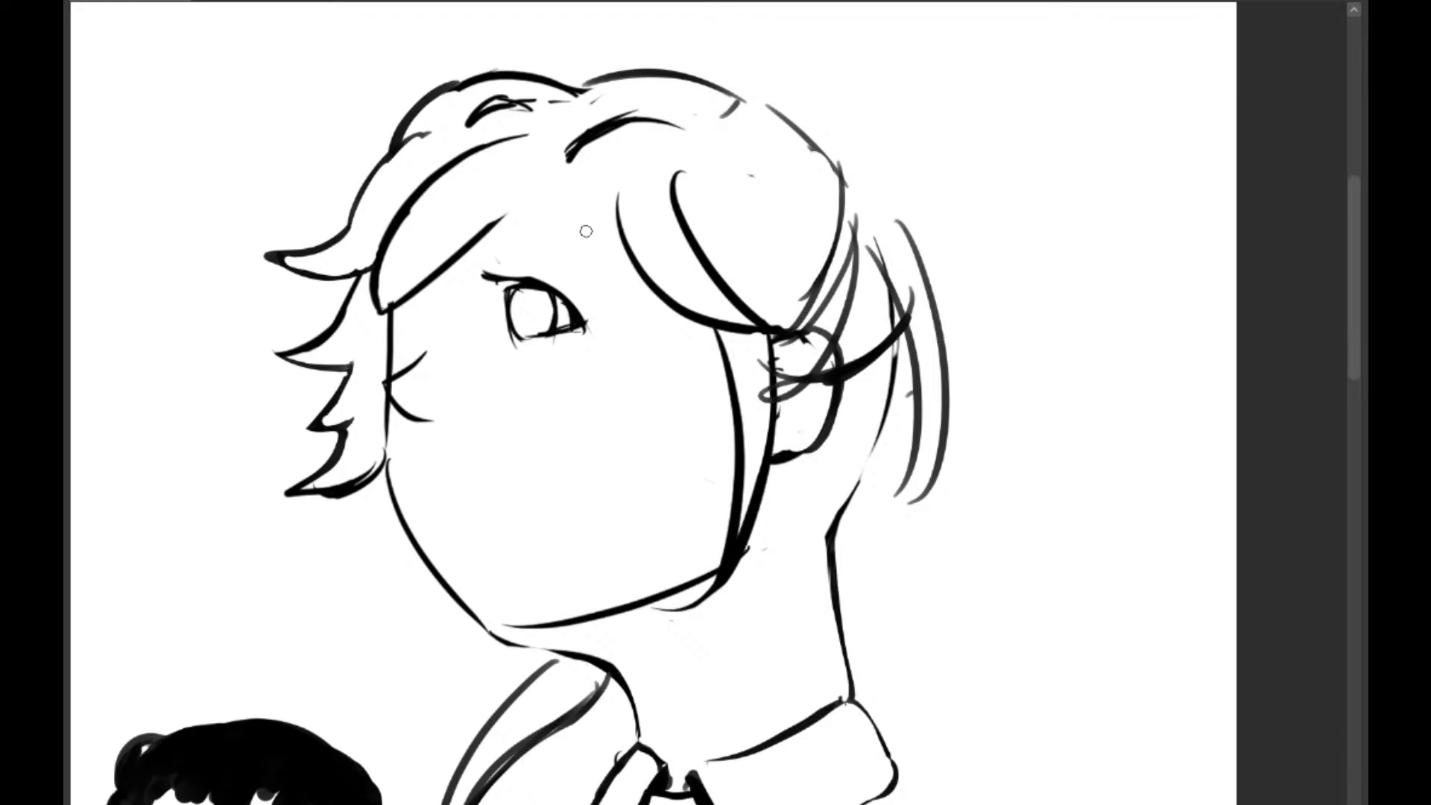
drag(620, 203, 641, 341)
drag(526, 205, 643, 339)
key(ctrl+z)
key(ctrl+z)
mouse_move(618, 203)
mouse_down()
mouse_move(617, 279)
mouse_move(650, 375)
mouse_up()
drag(533, 200, 648, 371)
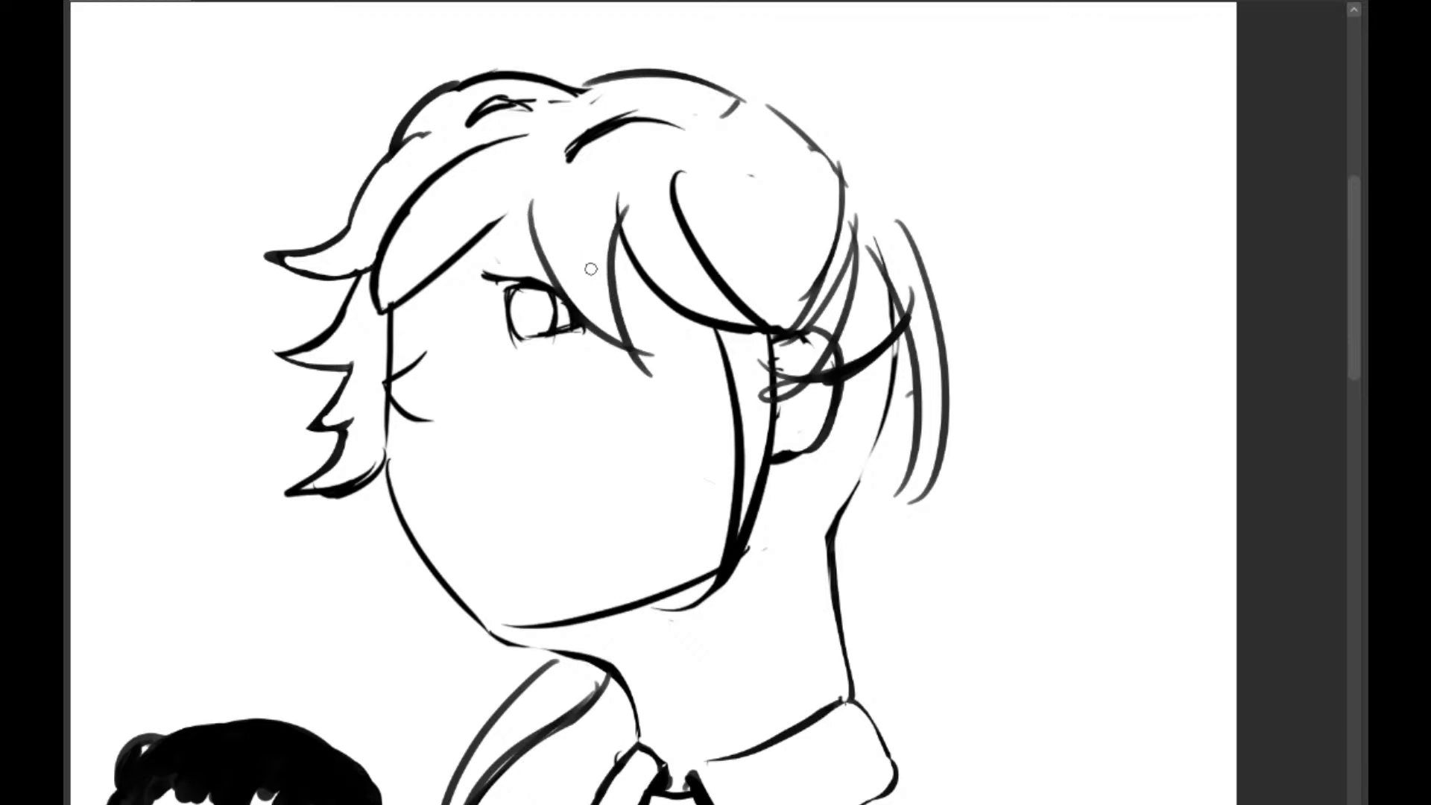
key(ctrl+z)
key(ctrl+z)
Draw two curved bang strands sweeping across the forehead toward the front lock
mouse_move(641, 170)
mouse_down()
mouse_move(414, 207)
mouse_move(516, 207)
mouse_move(623, 147)
mouse_up()
key(ctrl+z)
drag(414, 211, 634, 147)
key(ctrl+z)
drag(414, 215, 630, 146)
key(ctrl+z)
drag(410, 211, 580, 148)
Reshape the ponytail strands behind the head into a bold pointed lock attached to the hair's underside
drag(966, 346, 924, 248)
drag(857, 146, 847, 154)
mouse_move(854, 222)
mouse_down()
mouse_move(868, 253)
mouse_move(857, 417)
mouse_up()
mouse_move(857, 345)
mouse_down()
mouse_move(867, 411)
mouse_move(860, 248)
mouse_move(859, 348)
mouse_up()
mouse_move(870, 222)
mouse_down()
mouse_move(877, 372)
mouse_move(863, 412)
mouse_up()
key(ctrl+z)
mouse_move(857, 247)
mouse_down()
mouse_move(872, 407)
mouse_move(893, 224)
mouse_up()
drag(898, 168, 906, 316)
mouse_move(864, 274)
mouse_down()
mouse_move(877, 316)
mouse_move(860, 331)
mouse_move(847, 298)
mouse_move(874, 318)
mouse_move(862, 289)
mouse_move(861, 306)
mouse_move(830, 281)
mouse_up()
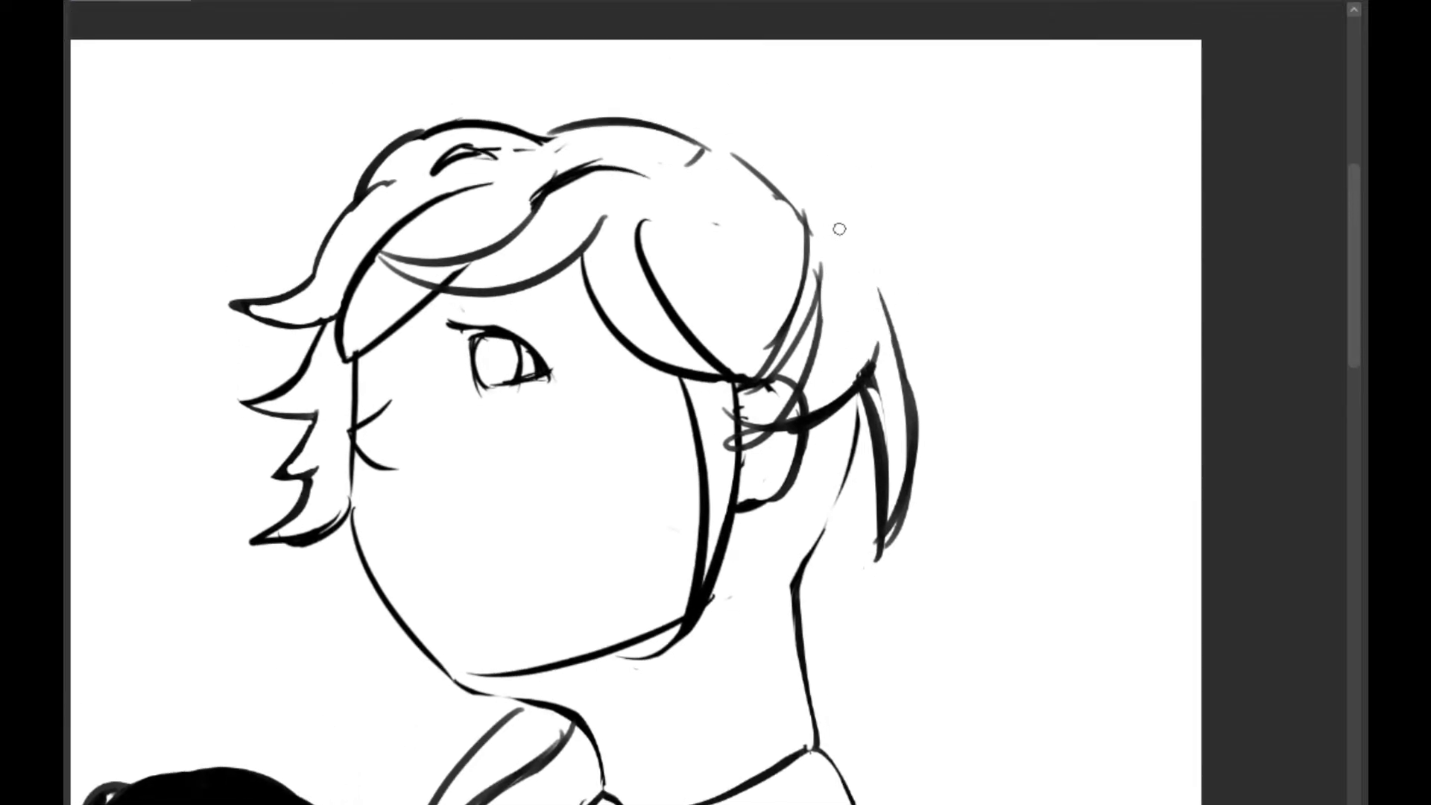
Thicken the back of the crown outline and draw a bold upper edge for the ponytail
mouse_move(826, 217)
mouse_down()
mouse_move(866, 254)
mouse_move(874, 298)
mouse_move(797, 183)
mouse_move(818, 260)
mouse_move(800, 267)
mouse_up()
drag(736, 221, 819, 304)
key(e)
mouse_move(746, 251)
mouse_down()
mouse_move(778, 271)
mouse_move(785, 361)
mouse_move(725, 223)
mouse_move(772, 380)
mouse_up()
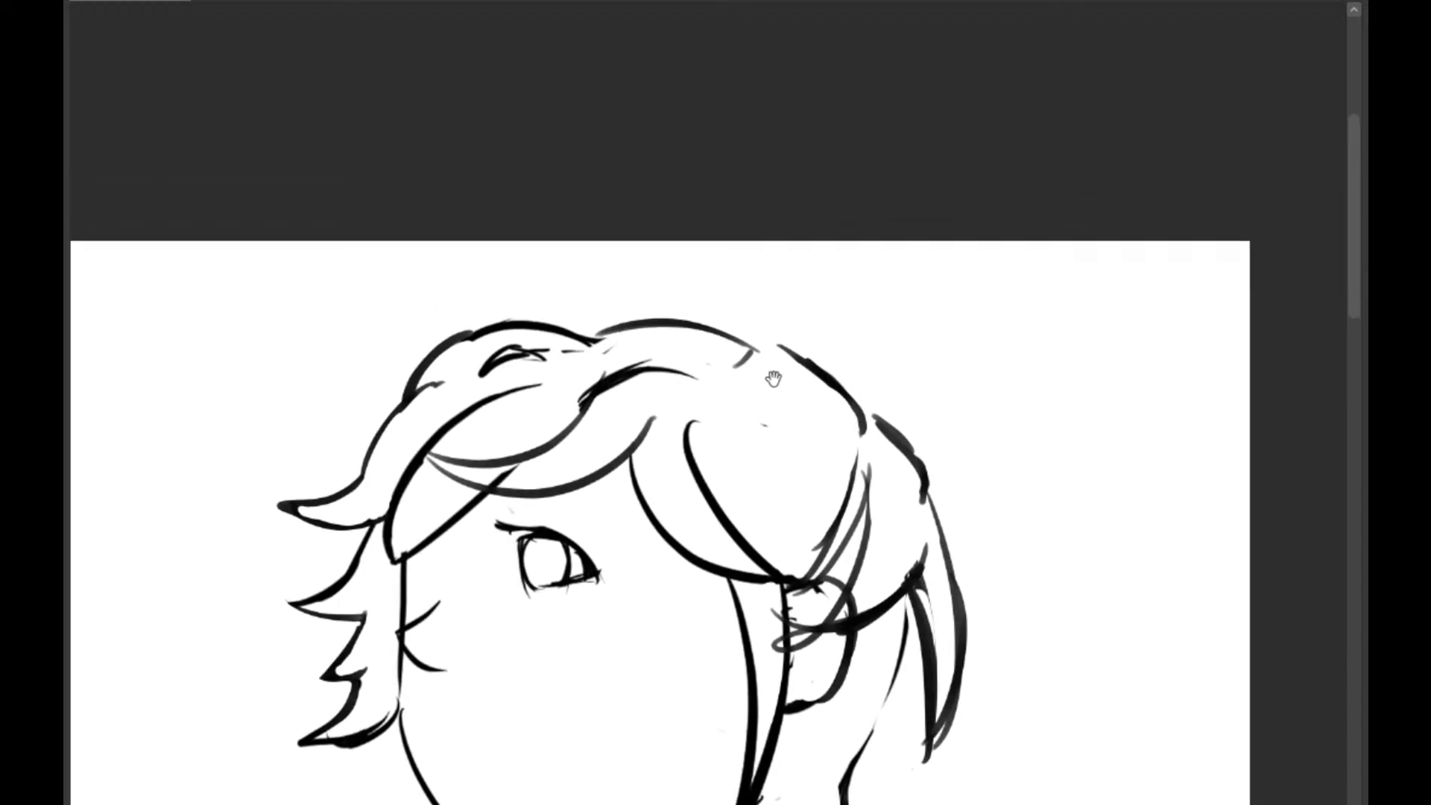
Redraw the crown outline as a higher bold arc and erase the overlapping parts of the old line
drag(576, 325, 808, 397)
key(e)
mouse_move(610, 342)
mouse_down()
mouse_move(601, 334)
mouse_move(763, 365)
mouse_move(665, 333)
mouse_up()
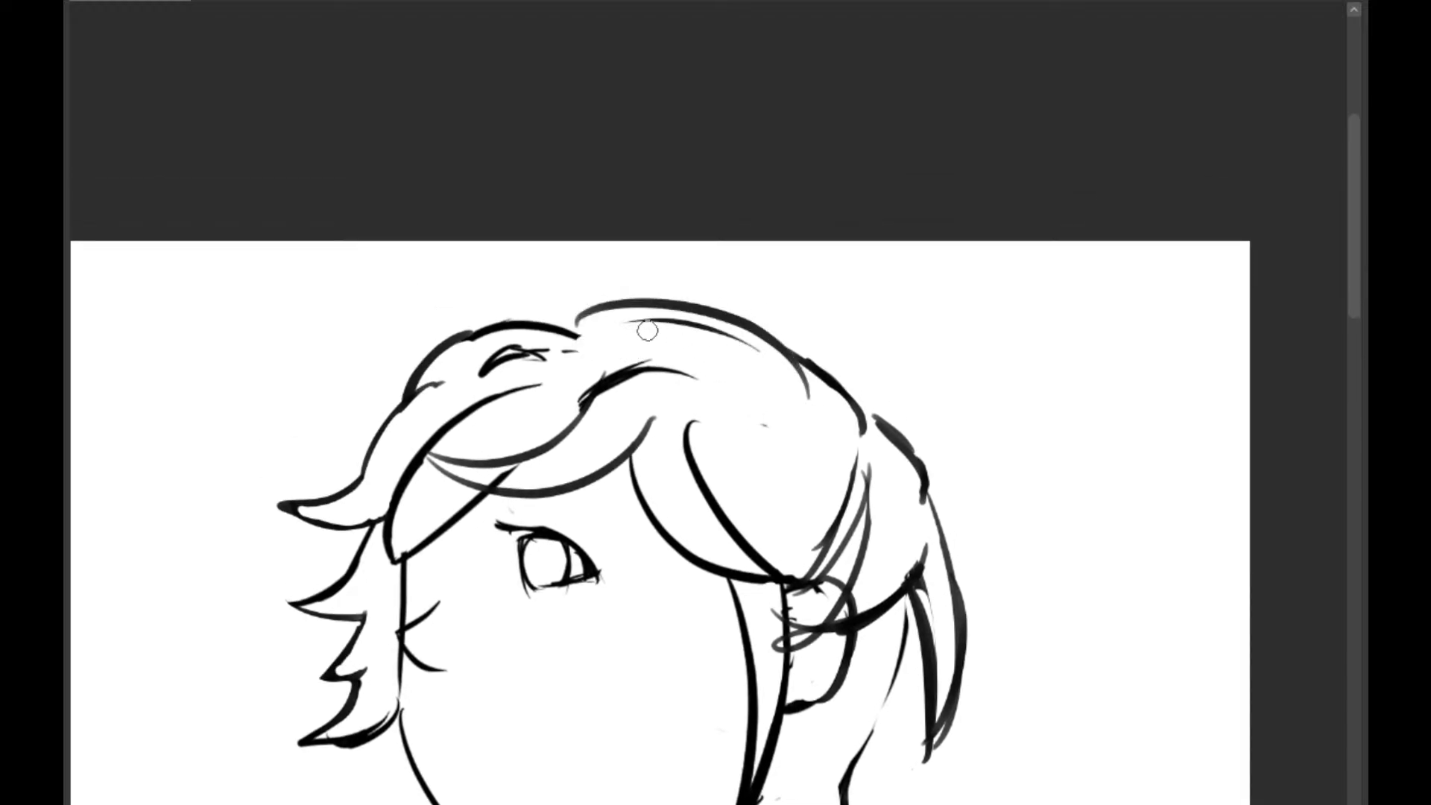
mouse_move(570, 317)
mouse_down()
mouse_move(446, 359)
mouse_move(604, 364)
mouse_up()
key(e)
key(b)
Redraw the ponytail's hanging lock as two separate, slimmer tapered lines
drag(939, 518, 929, 183)
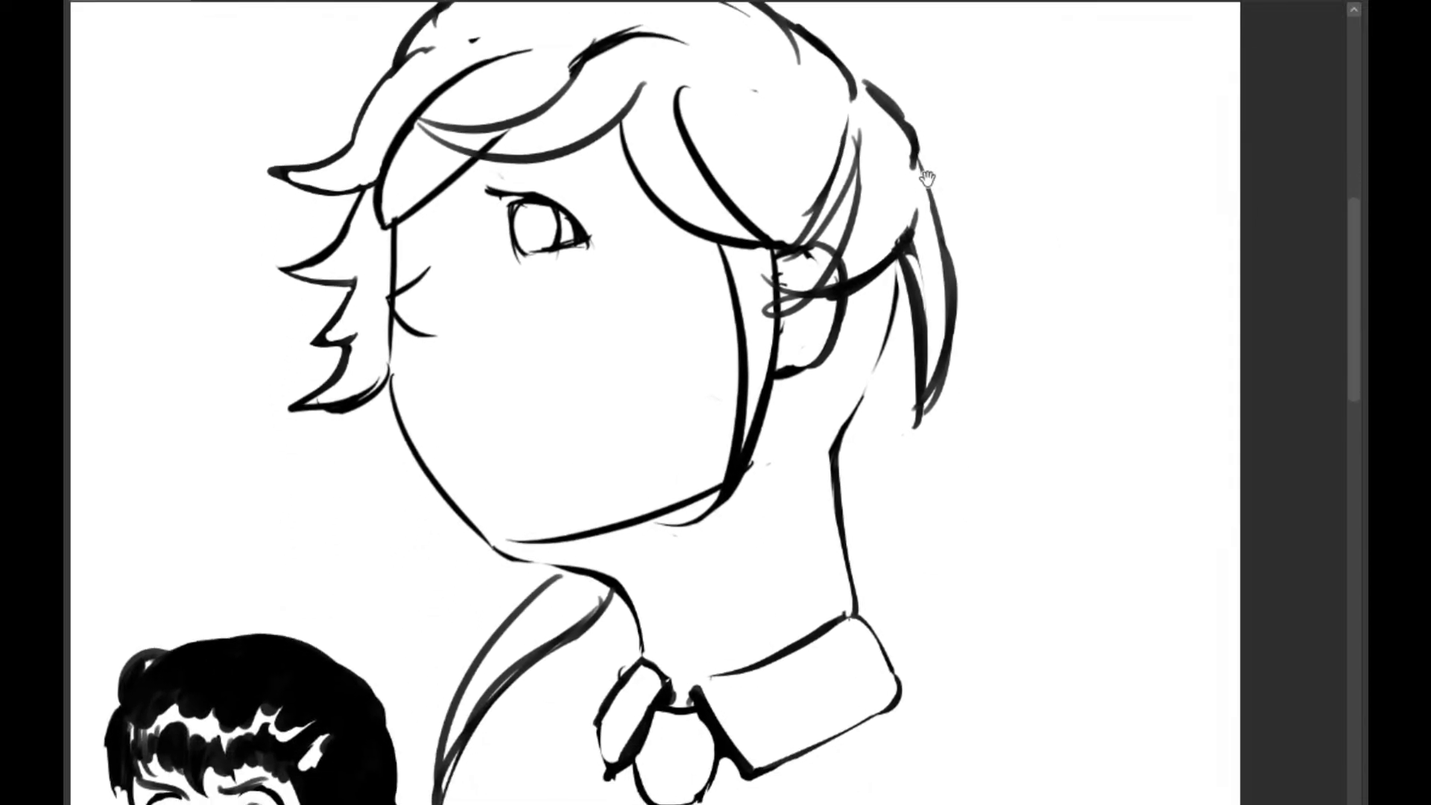
drag(915, 346, 894, 386)
mouse_move(900, 454)
mouse_down()
mouse_move(890, 373)
mouse_move(901, 386)
mouse_up()
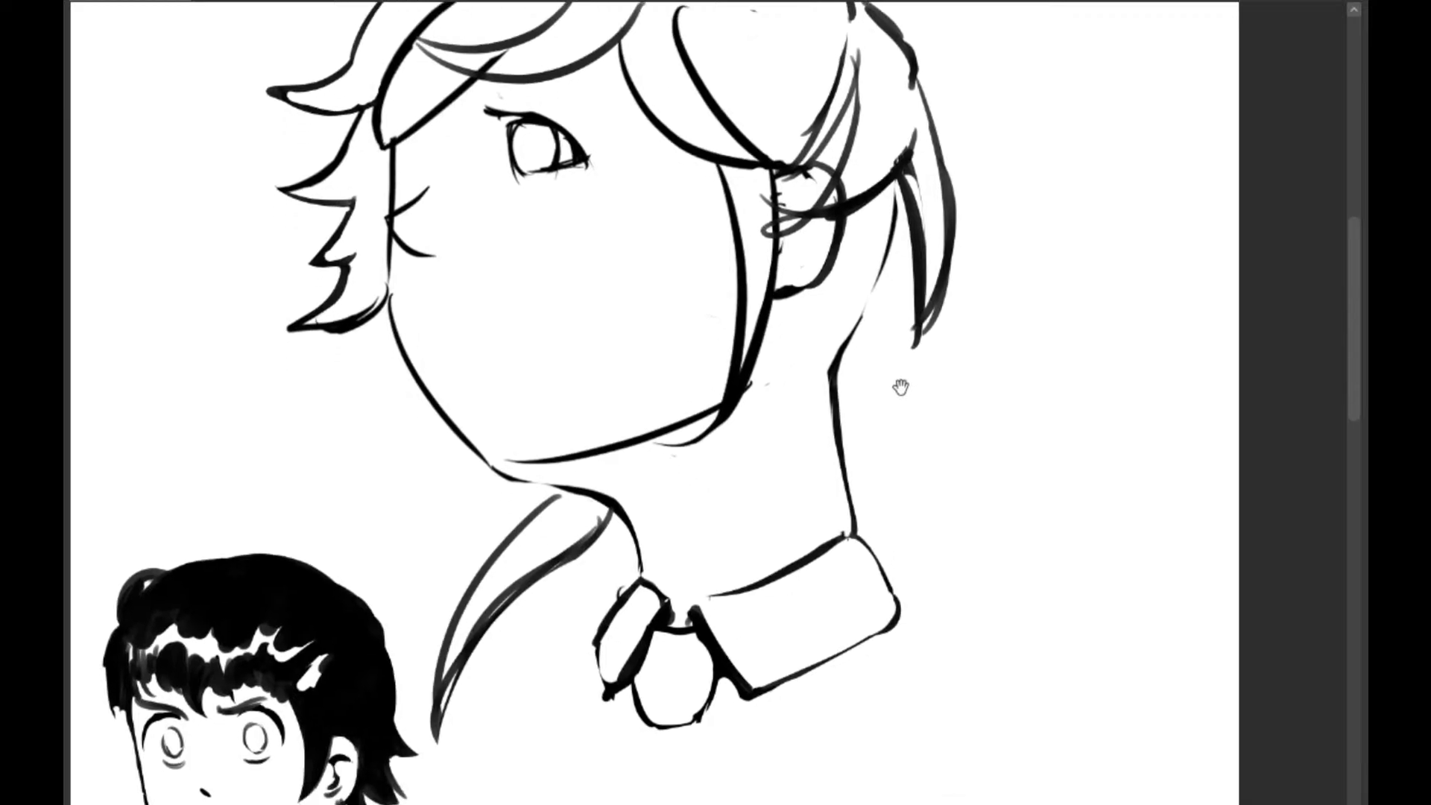
drag(918, 159, 931, 275)
mouse_move(919, 209)
mouse_down()
mouse_move(921, 311)
mouse_move(942, 281)
mouse_move(940, 307)
mouse_up()
drag(1004, 228, 855, 450)
key(ctrl+plus)
mouse_move(779, 367)
mouse_down()
mouse_move(799, 444)
mouse_move(796, 550)
mouse_up()
key(ctrl+z)
drag(790, 362, 817, 553)
drag(782, 395, 788, 658)
mouse_move(825, 271)
mouse_down()
mouse_move(1031, 370)
mouse_move(1002, 359)
mouse_up()
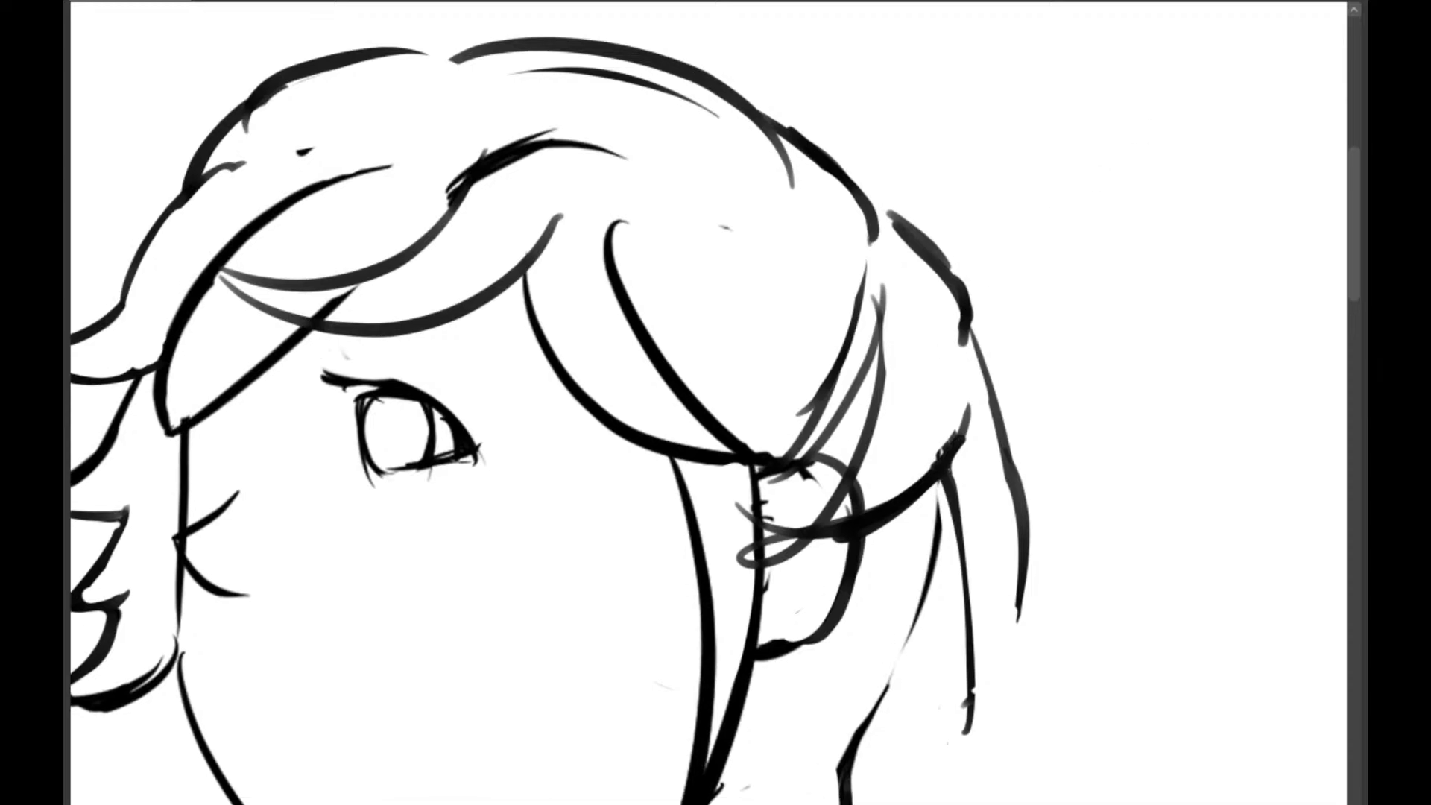
Thin the side bang's inner line into a fine tapered stroke ending above the ear
drag(578, 235, 793, 565)
mouse_move(899, 580)
mouse_down()
mouse_move(761, 291)
mouse_move(811, 470)
mouse_move(879, 521)
mouse_up()
drag(734, 301, 850, 484)
mouse_move(729, 318)
mouse_down()
mouse_move(859, 508)
mouse_move(921, 269)
mouse_move(916, 415)
mouse_up()
key(ctrl+minus)
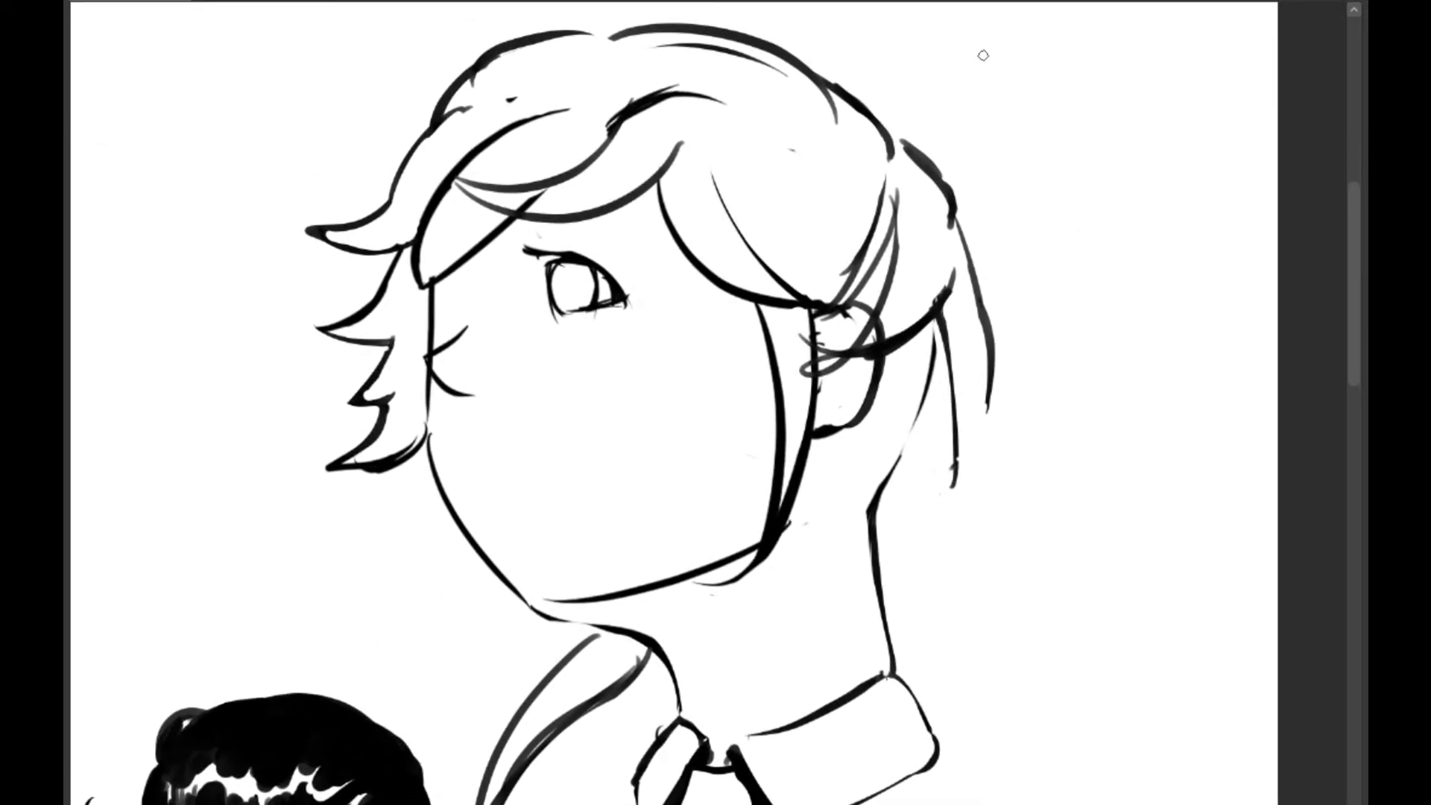
Add a short inner fold to the ear and reshape the tie knot as a narrower oval with a bold edge
mouse_move(842, 384)
mouse_down()
mouse_move(810, 412)
mouse_move(941, 322)
mouse_up()
drag(904, 497, 924, 386)
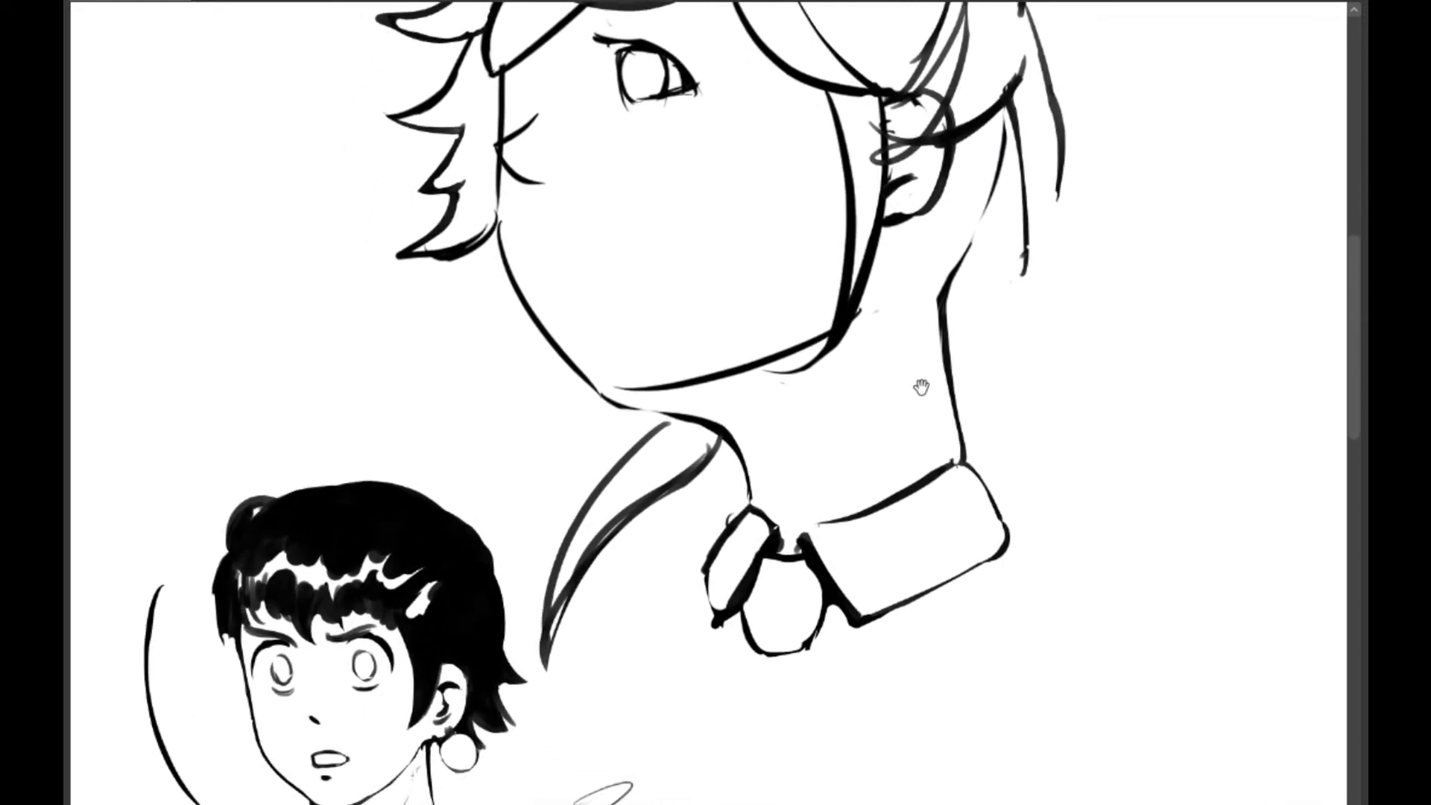
drag(811, 582, 774, 651)
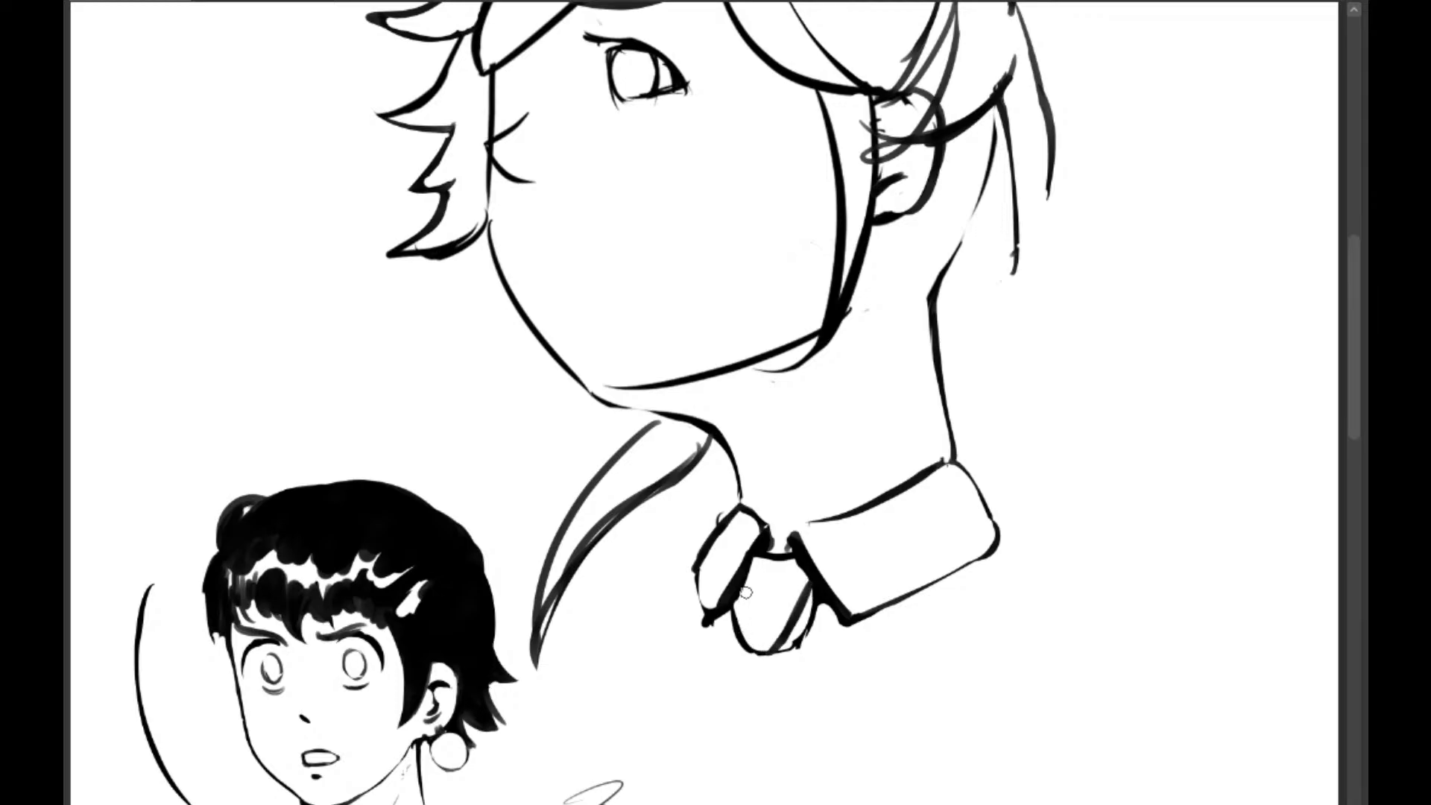
mouse_move(746, 558)
mouse_down()
mouse_move(748, 644)
mouse_move(800, 641)
mouse_move(788, 676)
mouse_up()
drag(776, 601, 735, 682)
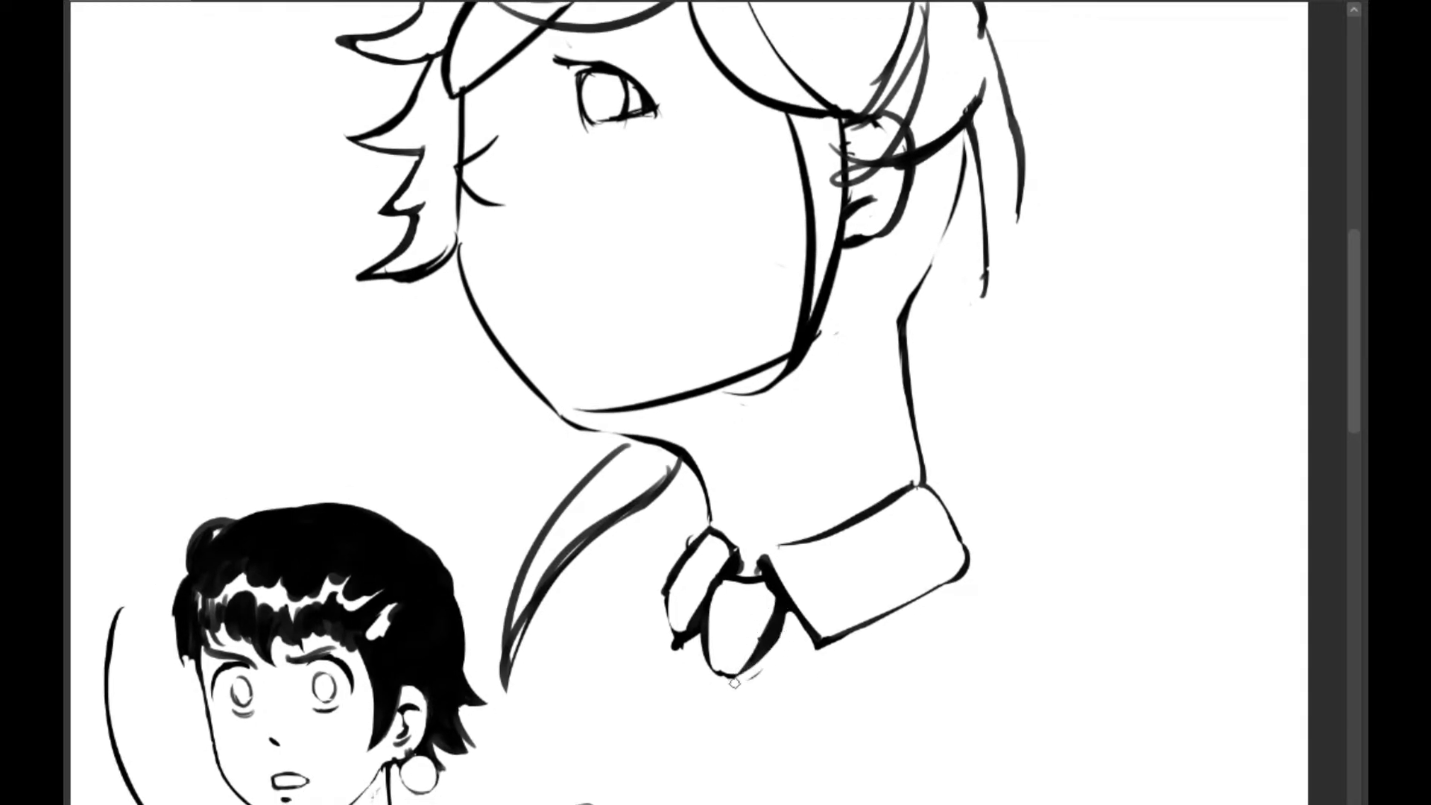
Redraw the back neck line down to the collar and strengthen the collar flap's back corner and edge
mouse_move(913, 489)
mouse_down()
mouse_move(849, 639)
mouse_move(857, 620)
mouse_up()
drag(867, 461, 849, 656)
key(ctrl+z)
mouse_move(834, 497)
mouse_down()
mouse_move(855, 638)
mouse_move(860, 623)
mouse_up()
mouse_move(847, 531)
mouse_down()
mouse_move(863, 631)
mouse_move(903, 695)
mouse_up()
mouse_move(852, 636)
mouse_down()
mouse_move(902, 727)
mouse_move(899, 710)
mouse_up()
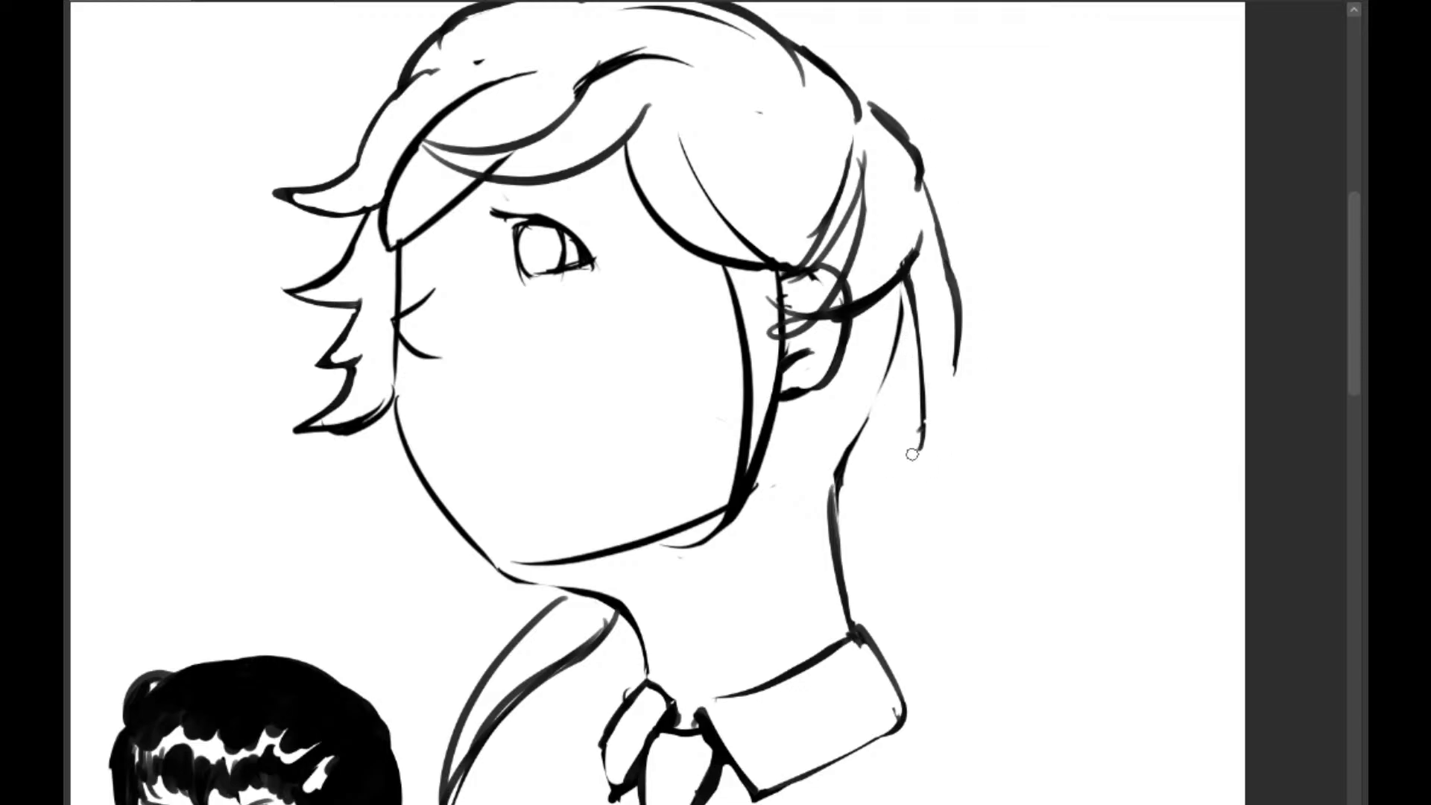
Outline the ponytail's tip with jagged ends and add a long outer strand running down to it
drag(870, 438, 940, 468)
drag(912, 332, 938, 466)
drag(933, 406, 913, 481)
key(ctrl+z)
key(ctrl+z)
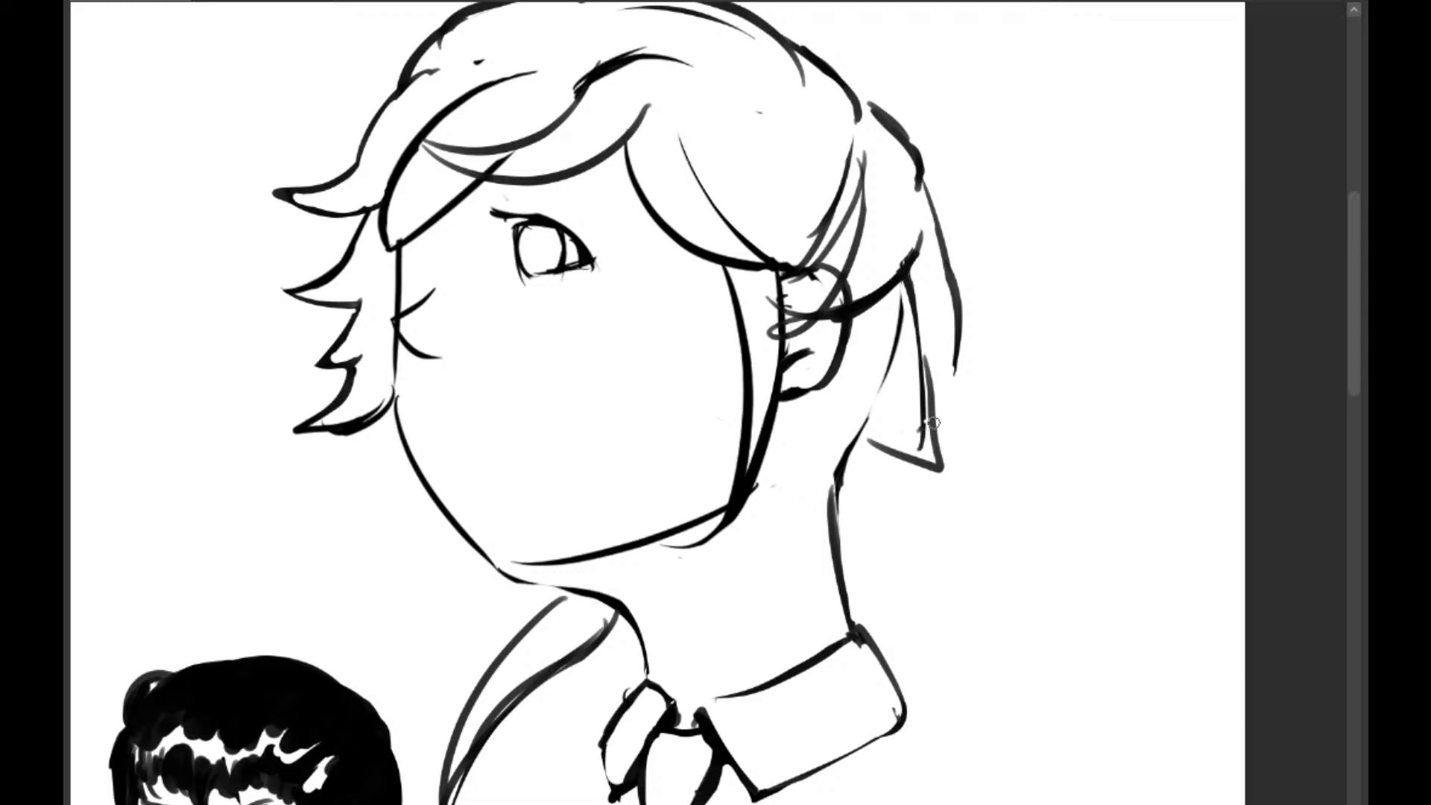
mouse_move(948, 187)
mouse_down()
mouse_move(953, 469)
mouse_move(972, 436)
mouse_move(859, 447)
mouse_move(924, 470)
mouse_up()
scroll(946, 379, up, 3)
mouse_move(939, 311)
mouse_down()
mouse_move(1002, 432)
mouse_move(1000, 555)
mouse_move(1030, 477)
mouse_move(1004, 533)
mouse_up()
key(ctrl+z)
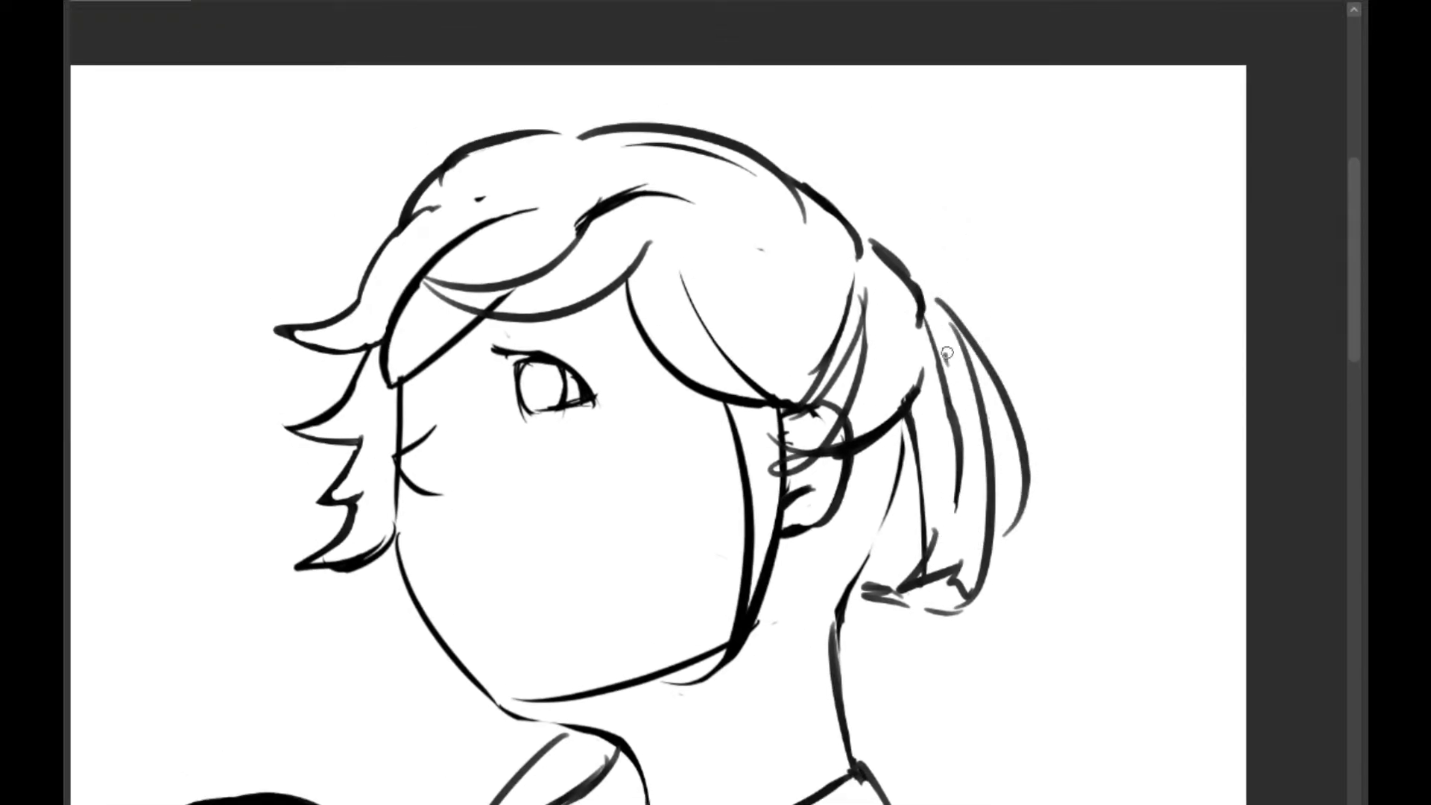
drag(946, 360, 1018, 522)
key(ctrl+z)
key(ctrl+z)
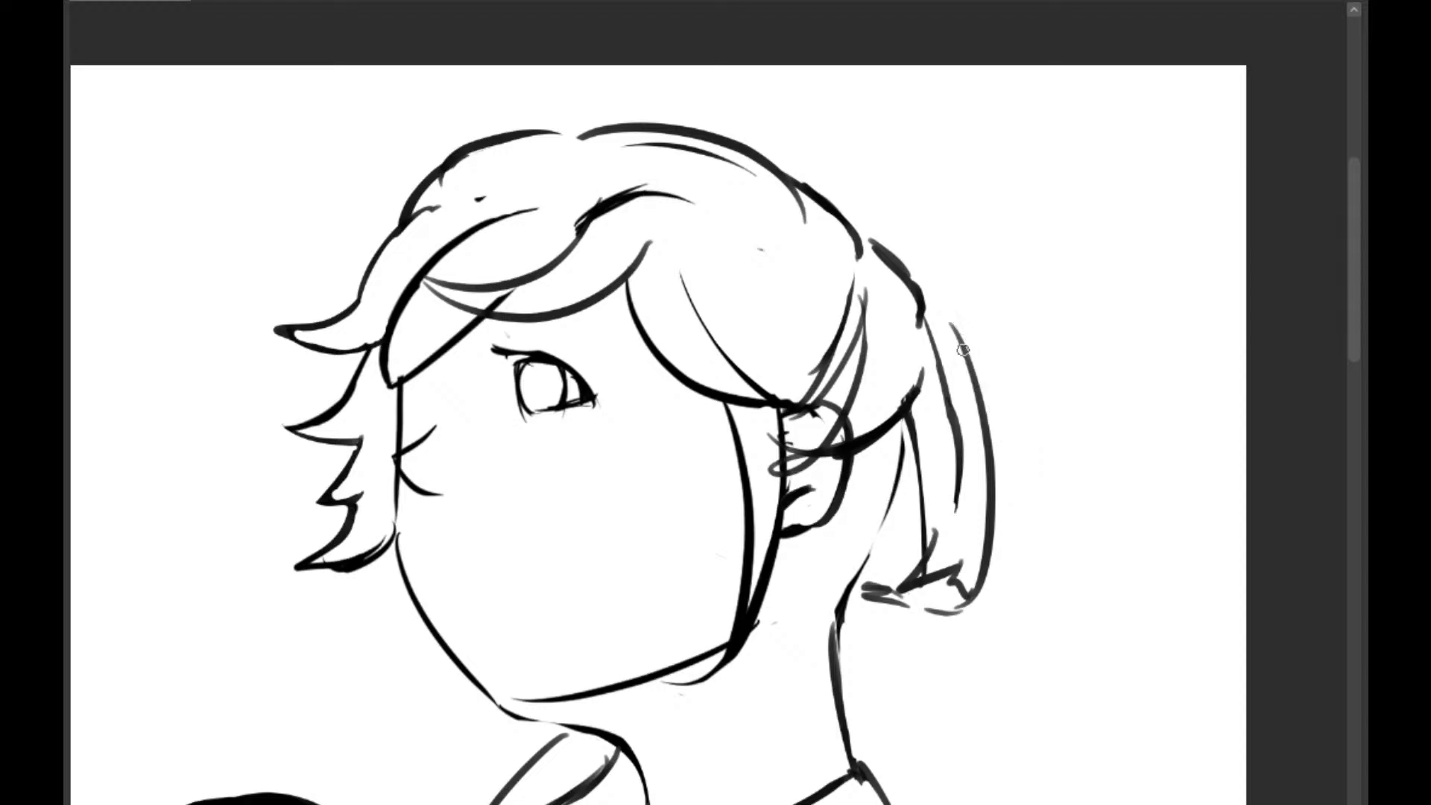
mouse_move(944, 320)
mouse_down()
mouse_move(967, 605)
mouse_move(822, 379)
mouse_up()
key(ctrl+z)
Redraw the ponytail's upper edge as a rounded arc from the back of the head to the hanging strands
drag(813, 119, 901, 376)
drag(921, 285, 862, 378)
mouse_move(751, 199)
mouse_down()
mouse_move(821, 304)
mouse_move(841, 446)
mouse_up()
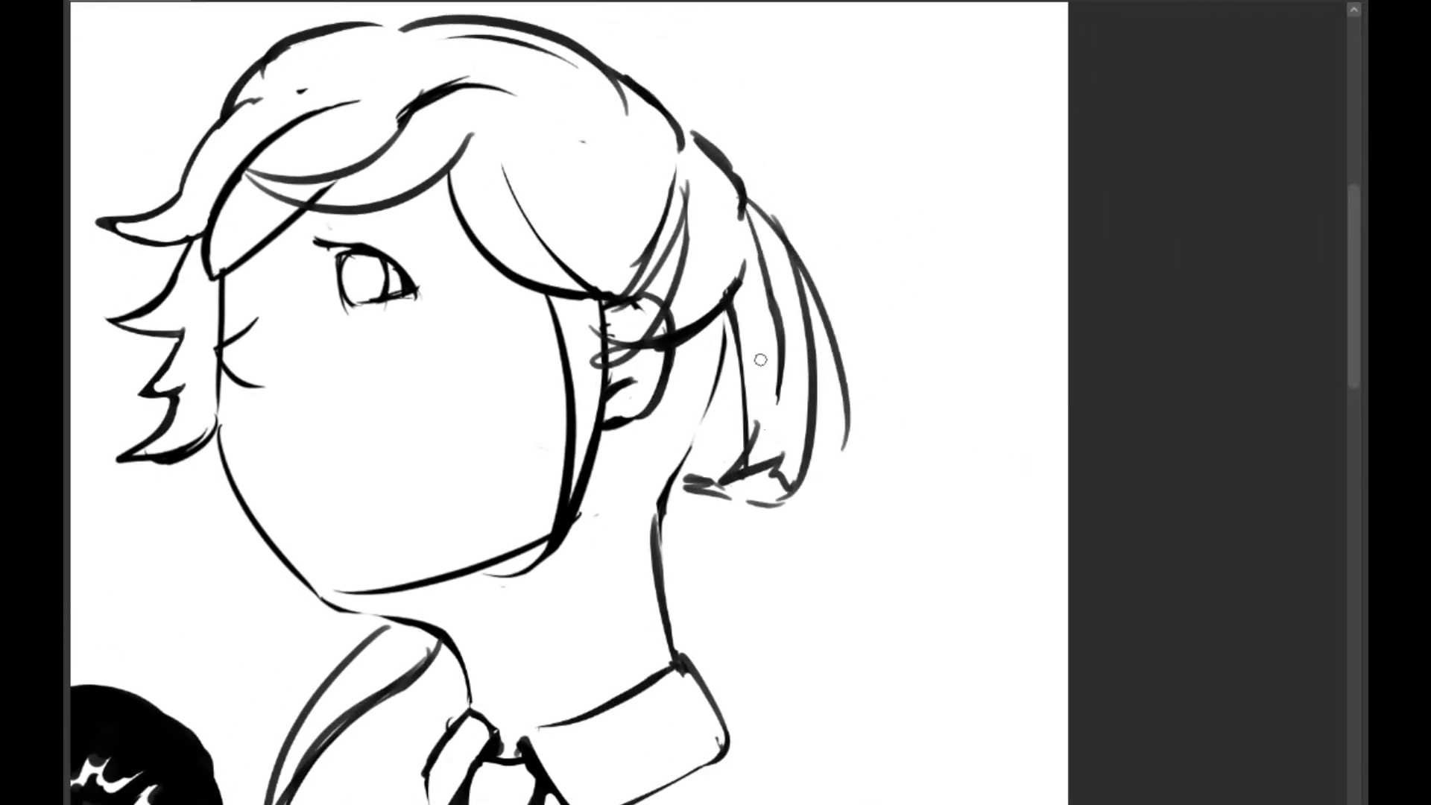
key(ctrl+z)
mouse_move(708, 121)
mouse_down()
mouse_move(777, 342)
mouse_move(829, 322)
mouse_up()
drag(705, 244, 995, 308)
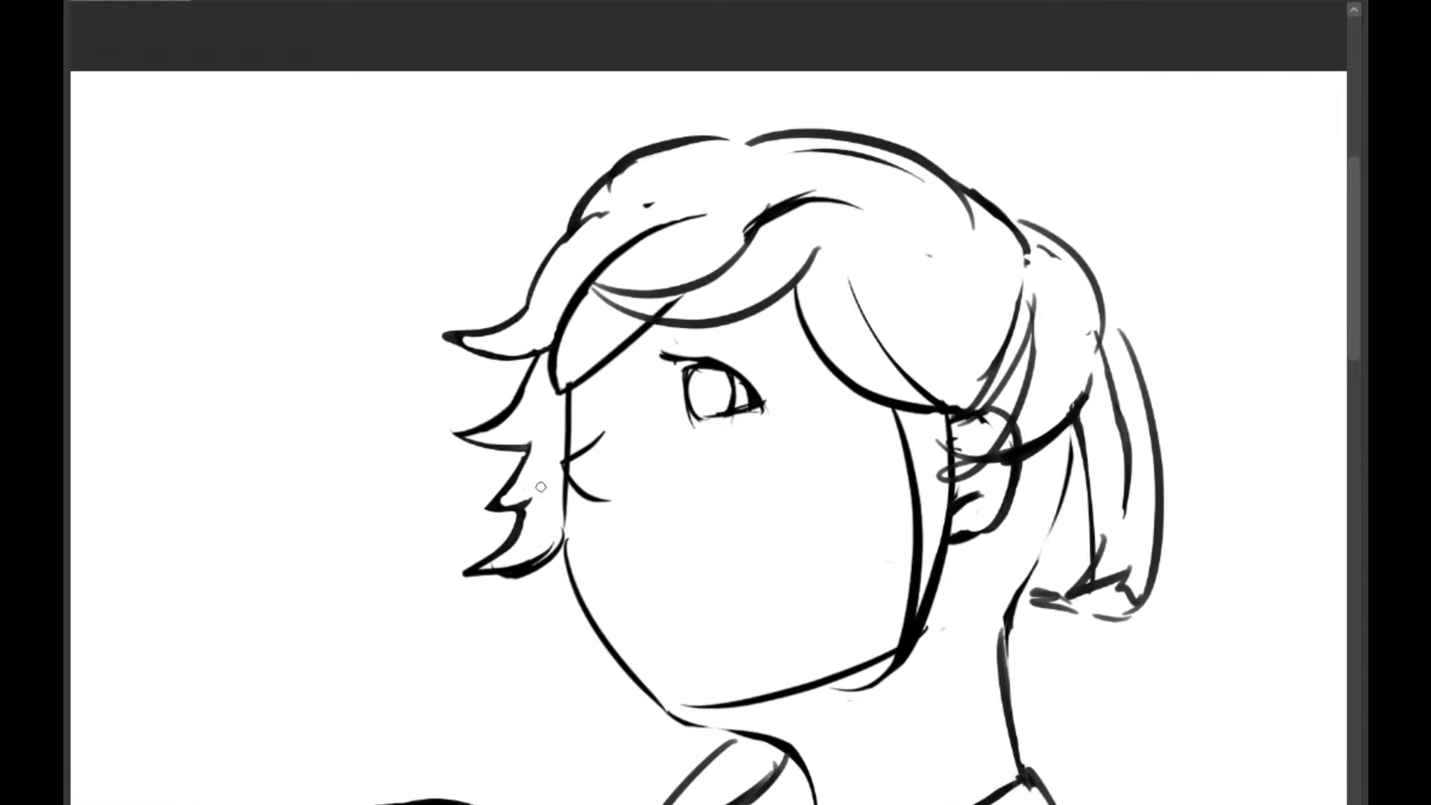
Enlarge the front hair with a bold outward arc down to the upper wisp, erasing the old outline inside it
mouse_move(508, 505)
mouse_down()
mouse_move(527, 513)
mouse_move(485, 497)
mouse_up()
mouse_move(571, 232)
mouse_down()
mouse_move(604, 297)
mouse_move(555, 341)
mouse_up()
key(ctrl+z)
drag(674, 213, 551, 390)
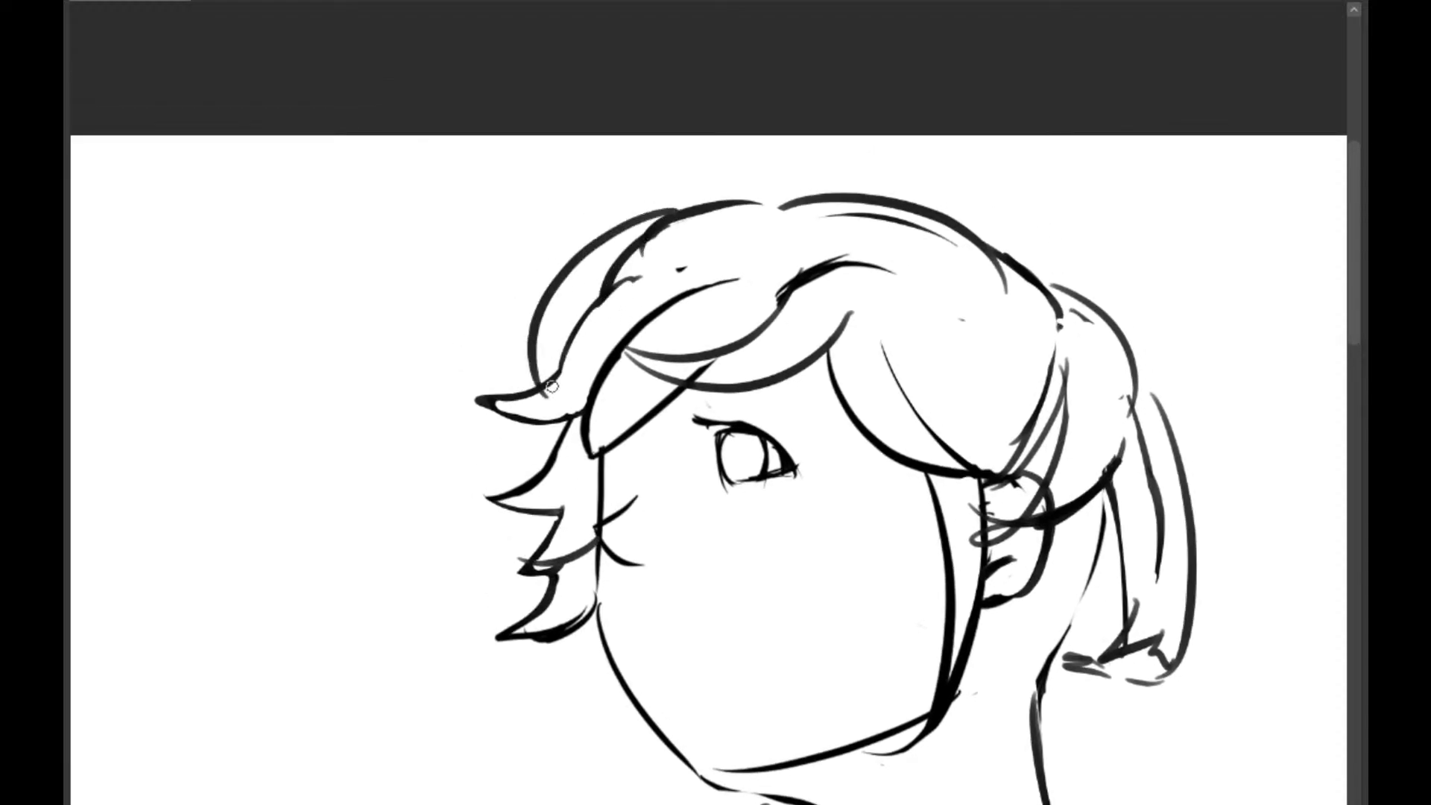
drag(647, 292, 567, 347)
mouse_move(654, 275)
mouse_down()
mouse_move(645, 288)
mouse_move(677, 239)
mouse_move(700, 233)
mouse_up()
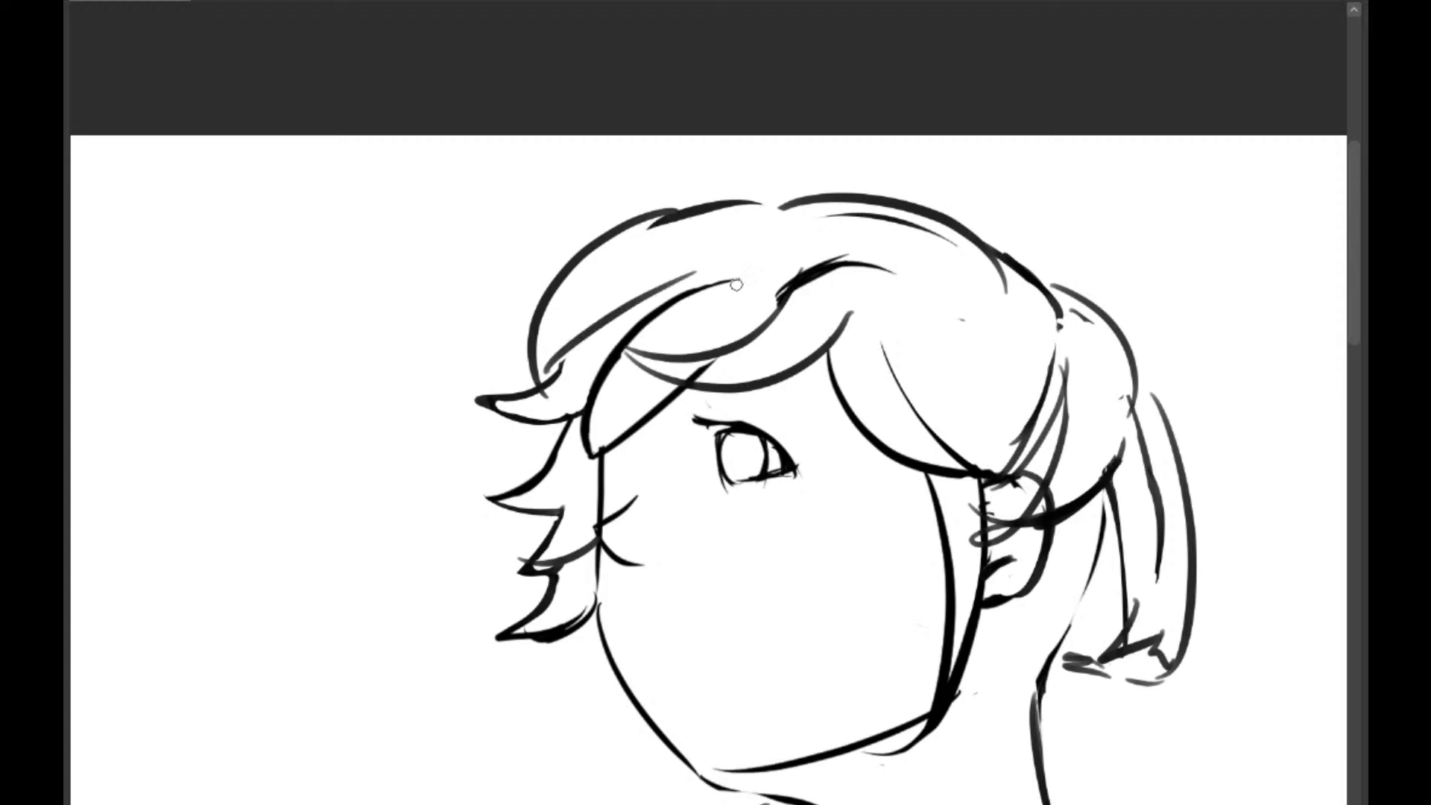
Add a curved inner strand from the top of the hair down through the enlarged front section
drag(749, 202, 628, 315)
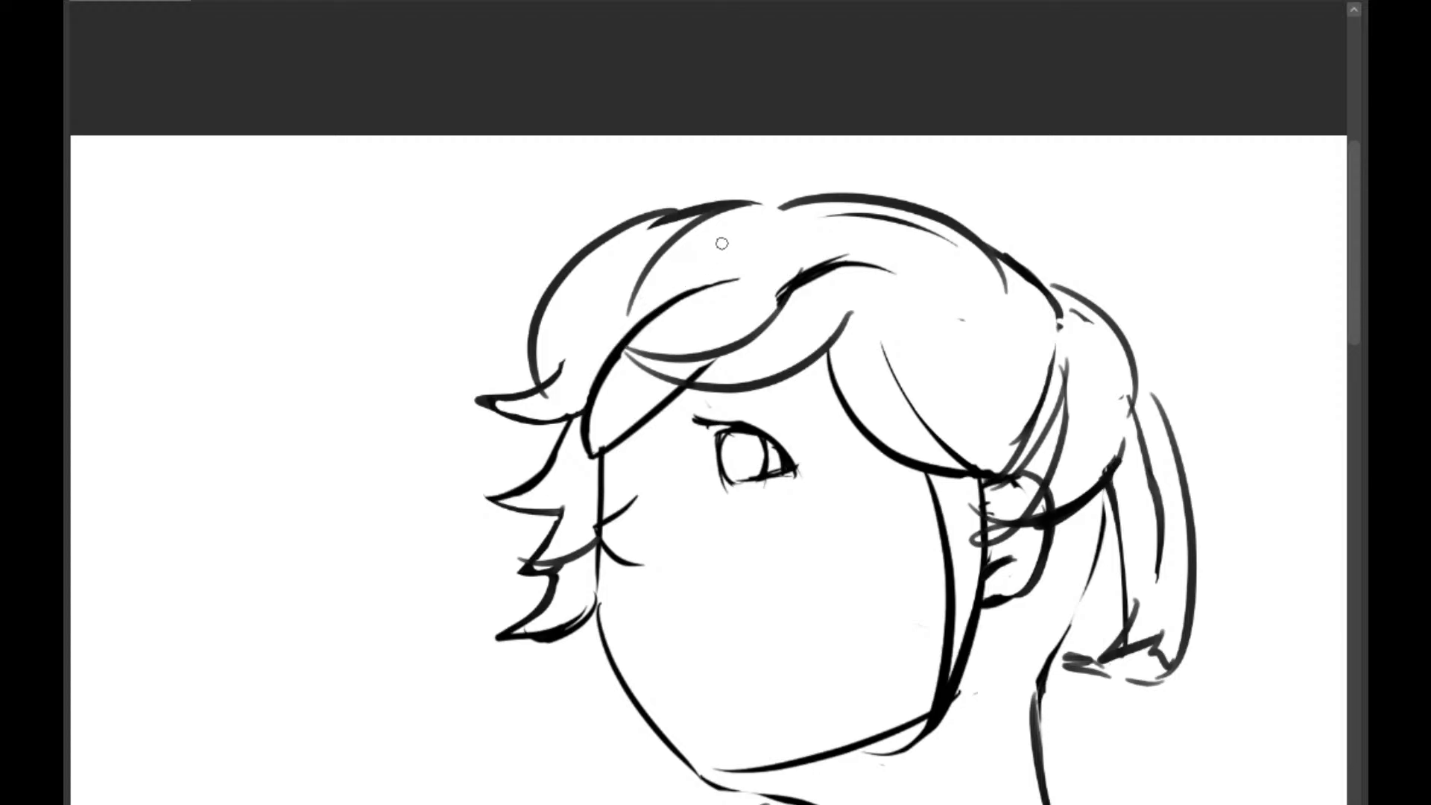
key(ctrl+z)
drag(742, 203, 596, 326)
drag(1121, 399, 982, 383)
drag(1017, 291, 977, 394)
mouse_move(713, 274)
mouse_down()
mouse_move(766, 281)
mouse_move(874, 386)
mouse_up()
key(ctrl+z)
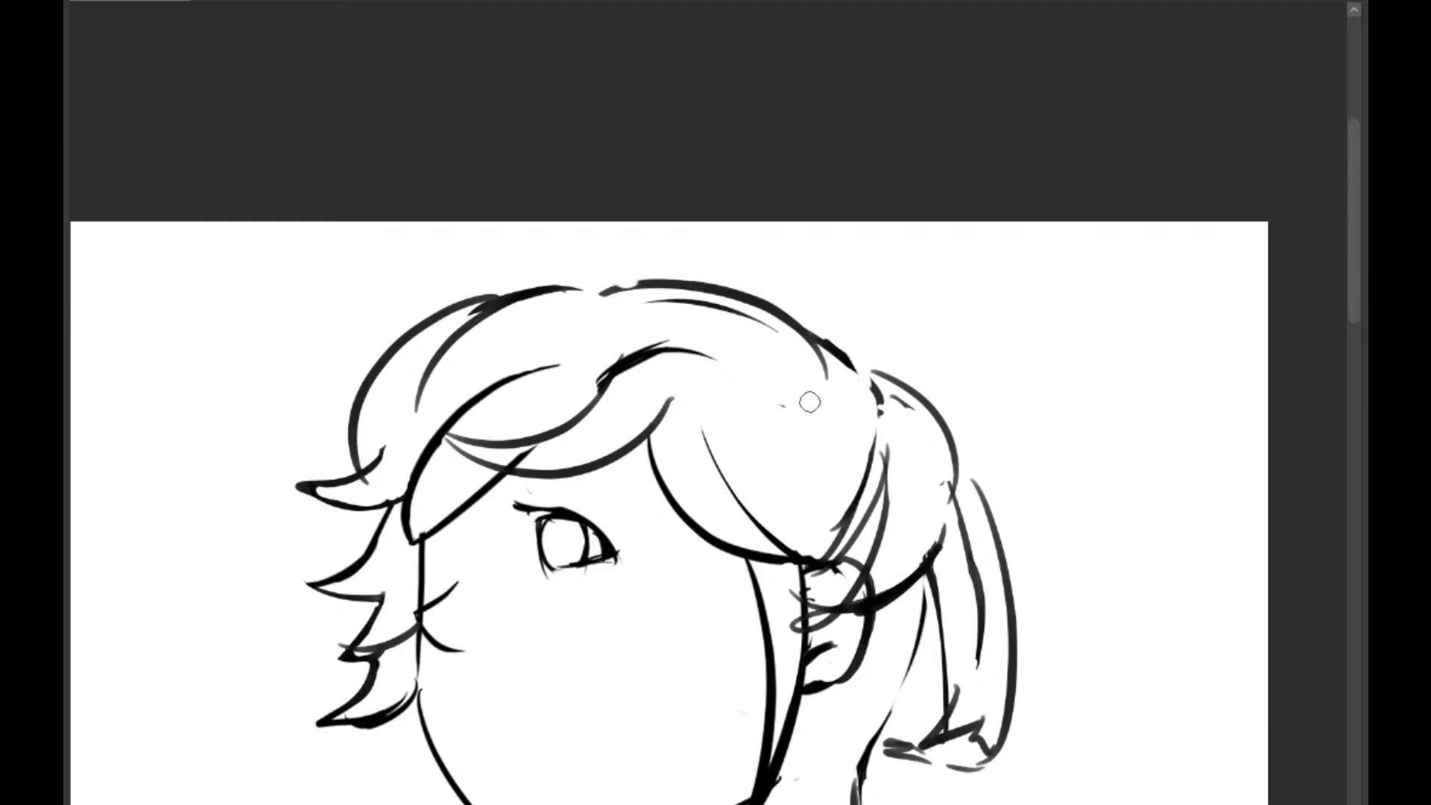
drag(663, 270, 869, 385)
drag(845, 459, 784, 169)
key(ctrl+z)
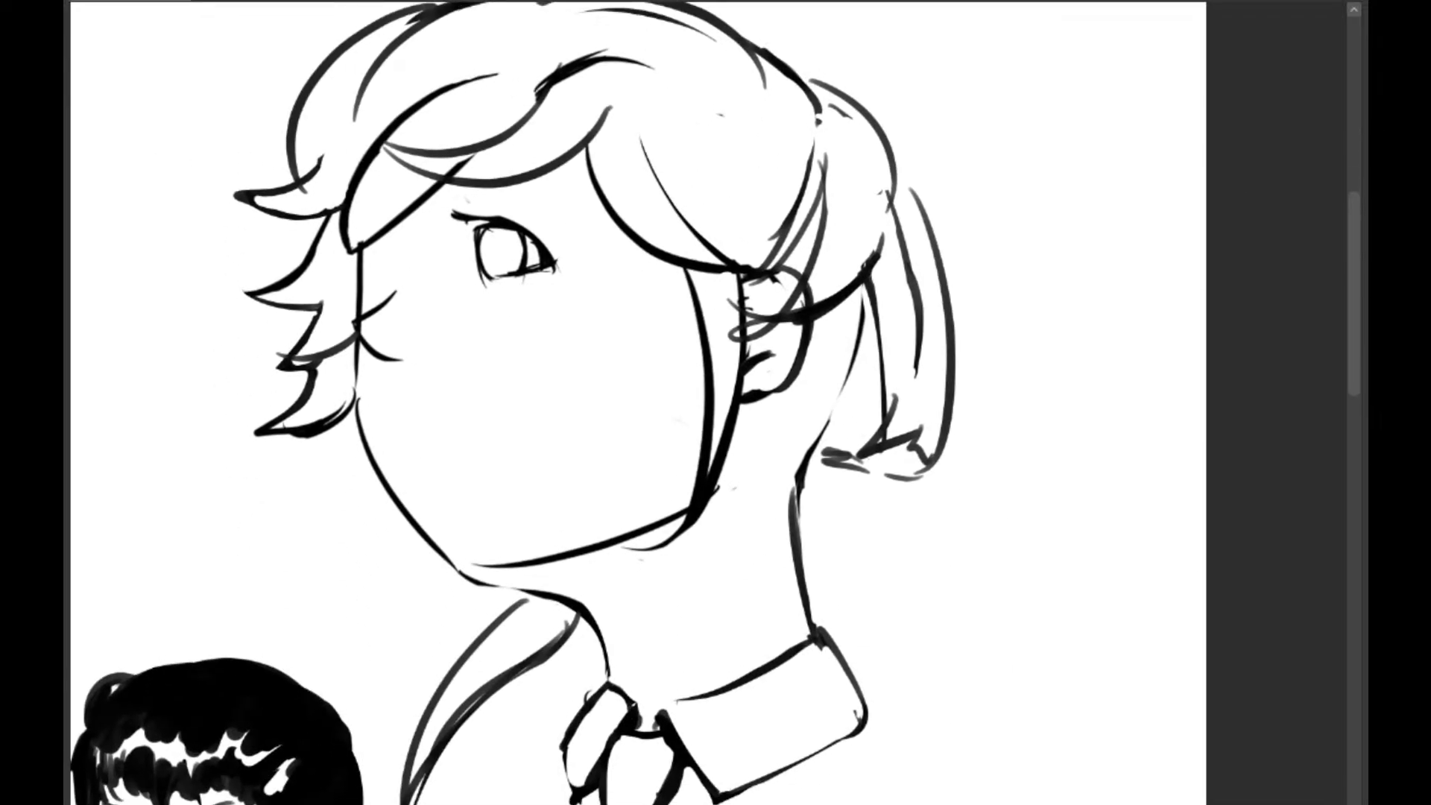
Redraw the crown as a slightly higher arc reaching the ponytail's base and erase the old outline beneath it
scroll(713, 296, up, 5)
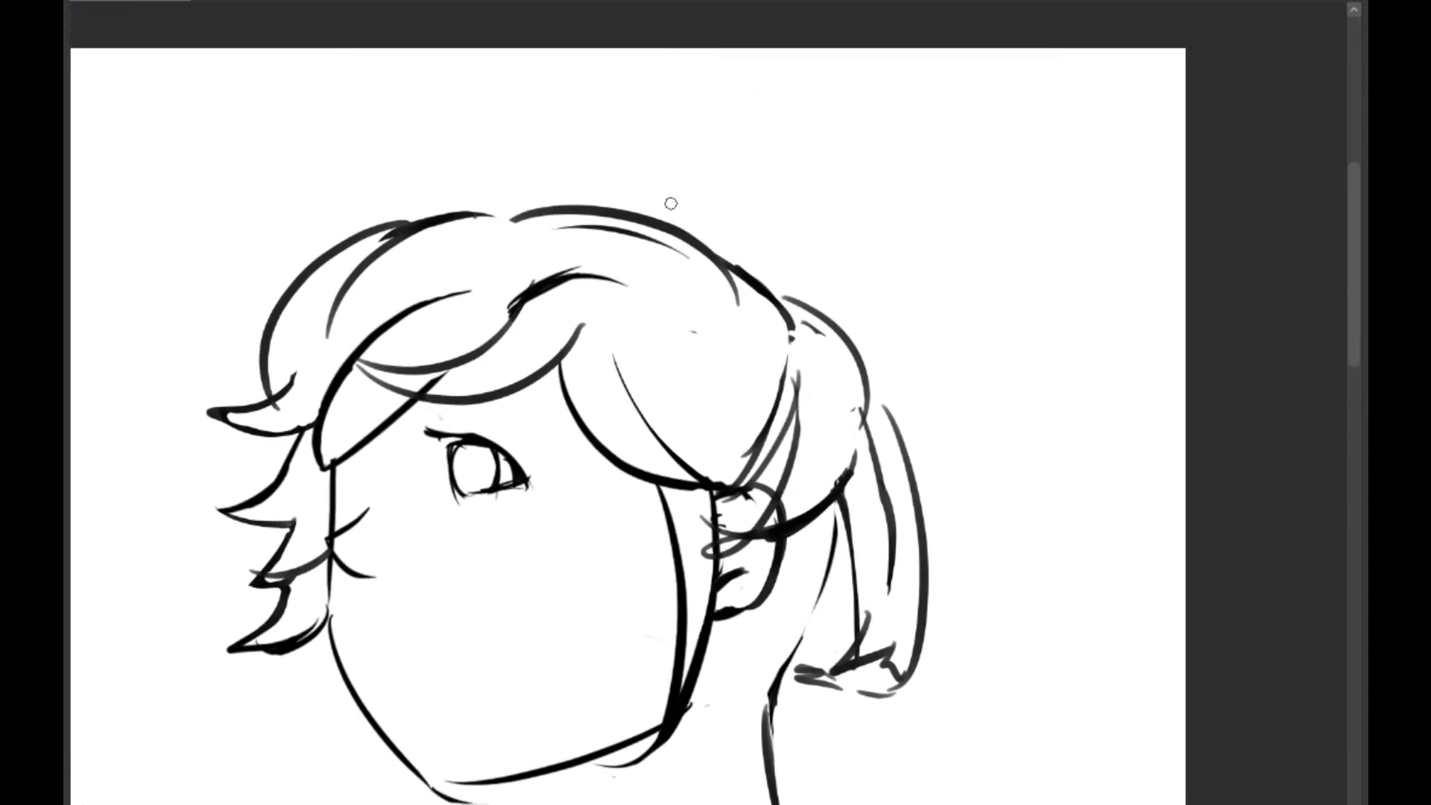
drag(552, 201, 778, 302)
key(ctrl+z)
mouse_move(521, 207)
mouse_down()
mouse_move(775, 291)
mouse_move(791, 328)
mouse_up()
key(e)
mouse_move(566, 224)
mouse_down()
mouse_move(726, 276)
mouse_move(794, 332)
mouse_up()
drag(513, 221, 660, 232)
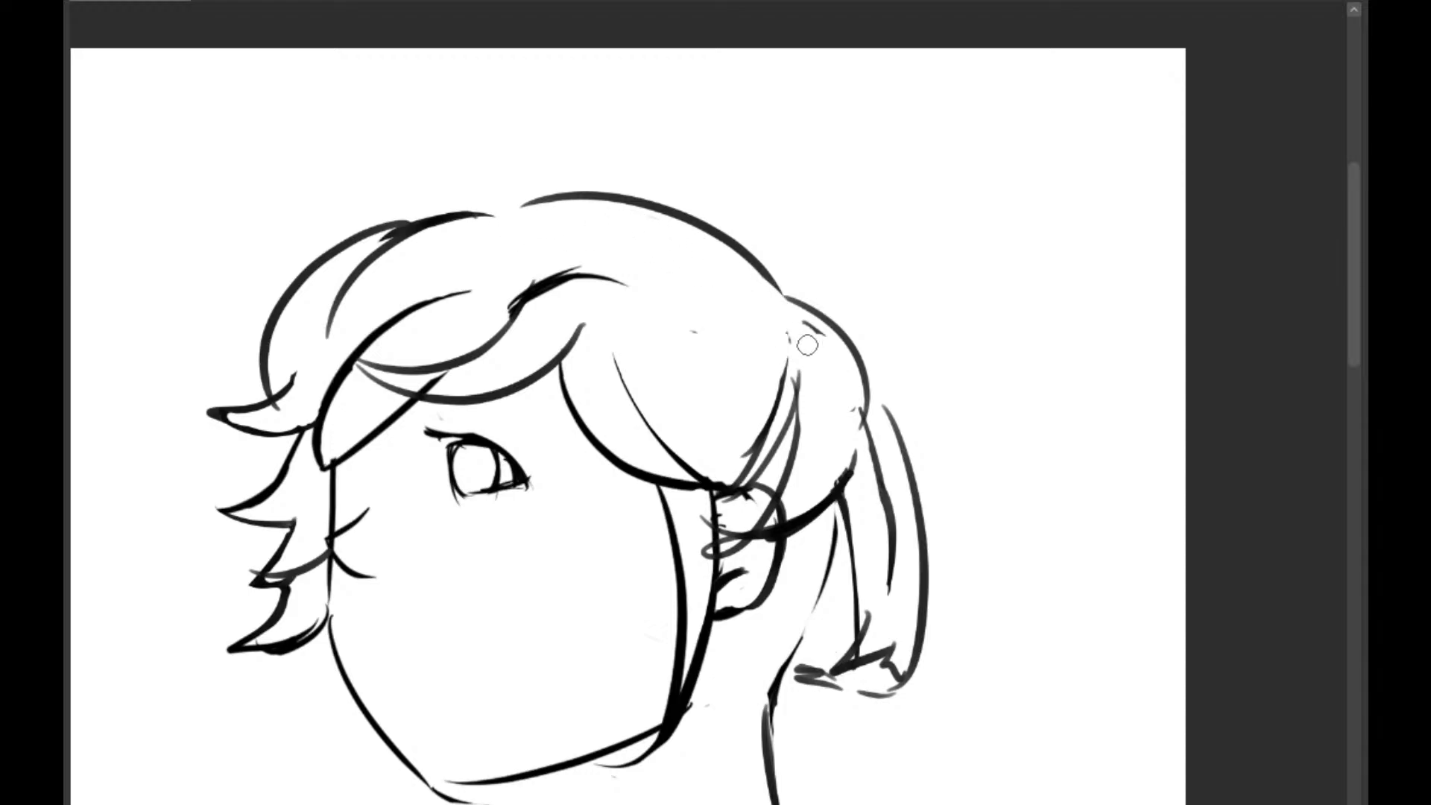
drag(922, 395, 966, 218)
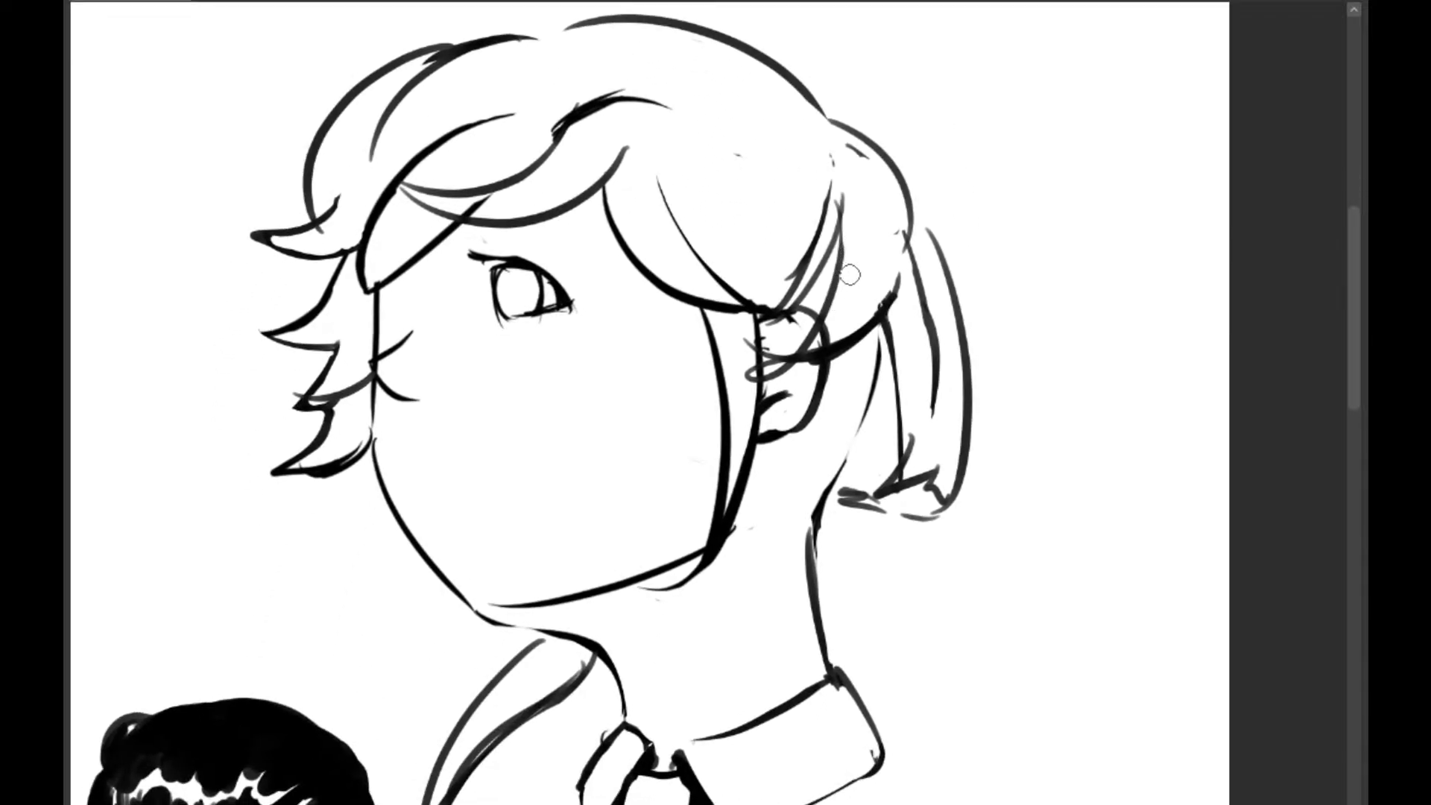
drag(899, 347, 758, 510)
key(ctrl+z)
drag(901, 320, 740, 517)
key(ctrl+z)
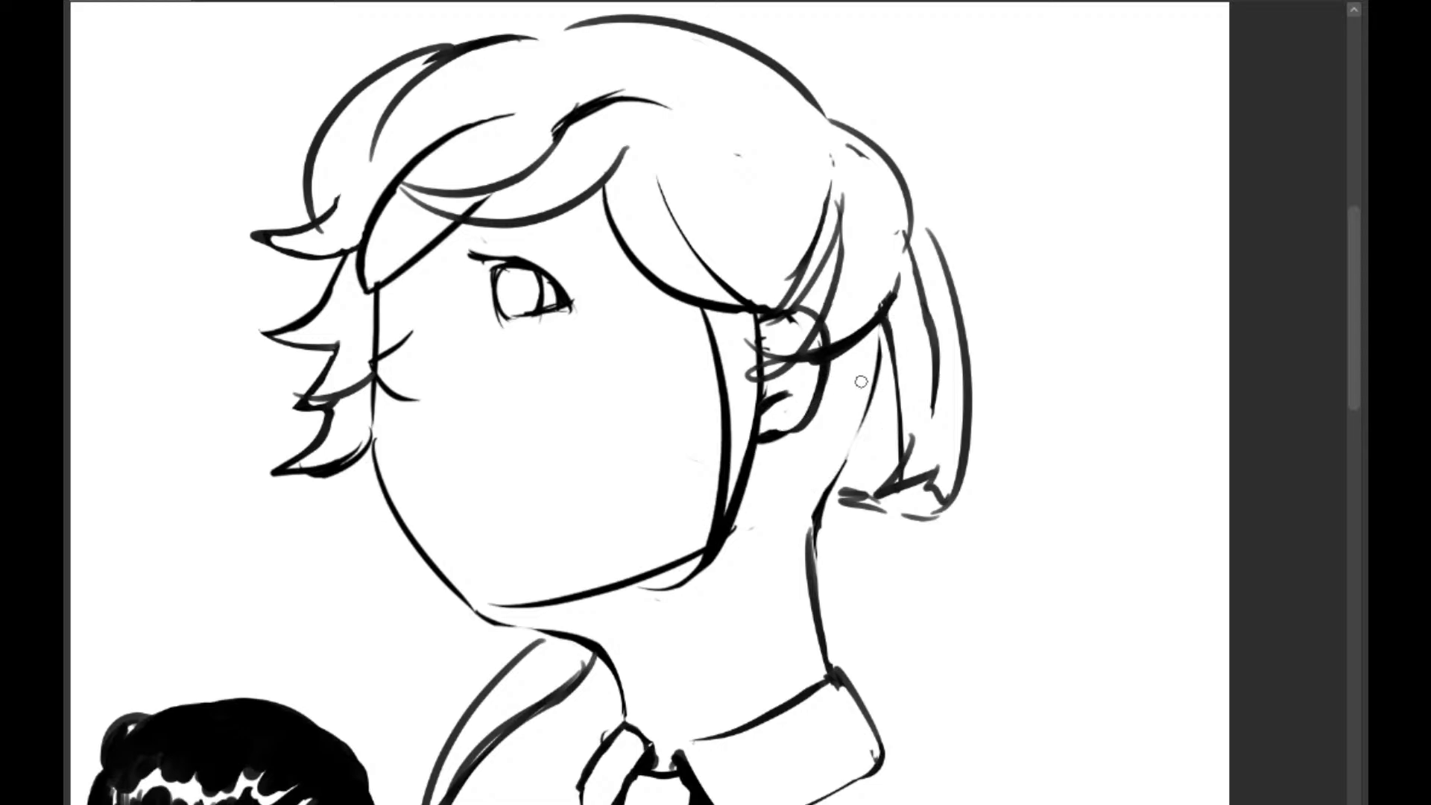
drag(878, 389, 760, 509)
key(ctrl+z)
mouse_move(773, 430)
mouse_down()
mouse_move(761, 486)
mouse_move(810, 549)
mouse_move(798, 498)
mouse_move(816, 535)
mouse_up()
key(ctrl+z)
key(ctrl+z)
Fill the hair behind the ear and under the ponytail solid black, tapering to the nape, and clean up the neck line
drag(779, 490, 806, 513)
mouse_move(777, 485)
mouse_down()
mouse_move(823, 520)
mouse_move(811, 513)
mouse_up()
drag(761, 459, 811, 524)
mouse_move(869, 361)
mouse_down()
mouse_move(839, 364)
mouse_move(844, 347)
mouse_move(875, 335)
mouse_move(822, 389)
mouse_move(871, 379)
mouse_move(767, 468)
mouse_move(807, 468)
mouse_move(775, 449)
mouse_move(776, 470)
mouse_move(826, 433)
mouse_move(827, 461)
mouse_move(868, 369)
mouse_move(813, 490)
mouse_move(876, 333)
mouse_move(784, 458)
mouse_move(828, 522)
mouse_move(797, 511)
mouse_up()
mouse_move(874, 367)
mouse_down()
mouse_move(836, 465)
mouse_move(885, 341)
mouse_move(806, 489)
mouse_move(848, 420)
mouse_move(808, 507)
mouse_move(808, 629)
mouse_up()
drag(818, 484, 830, 661)
mouse_move(804, 522)
mouse_down()
mouse_move(804, 600)
mouse_move(833, 638)
mouse_up()
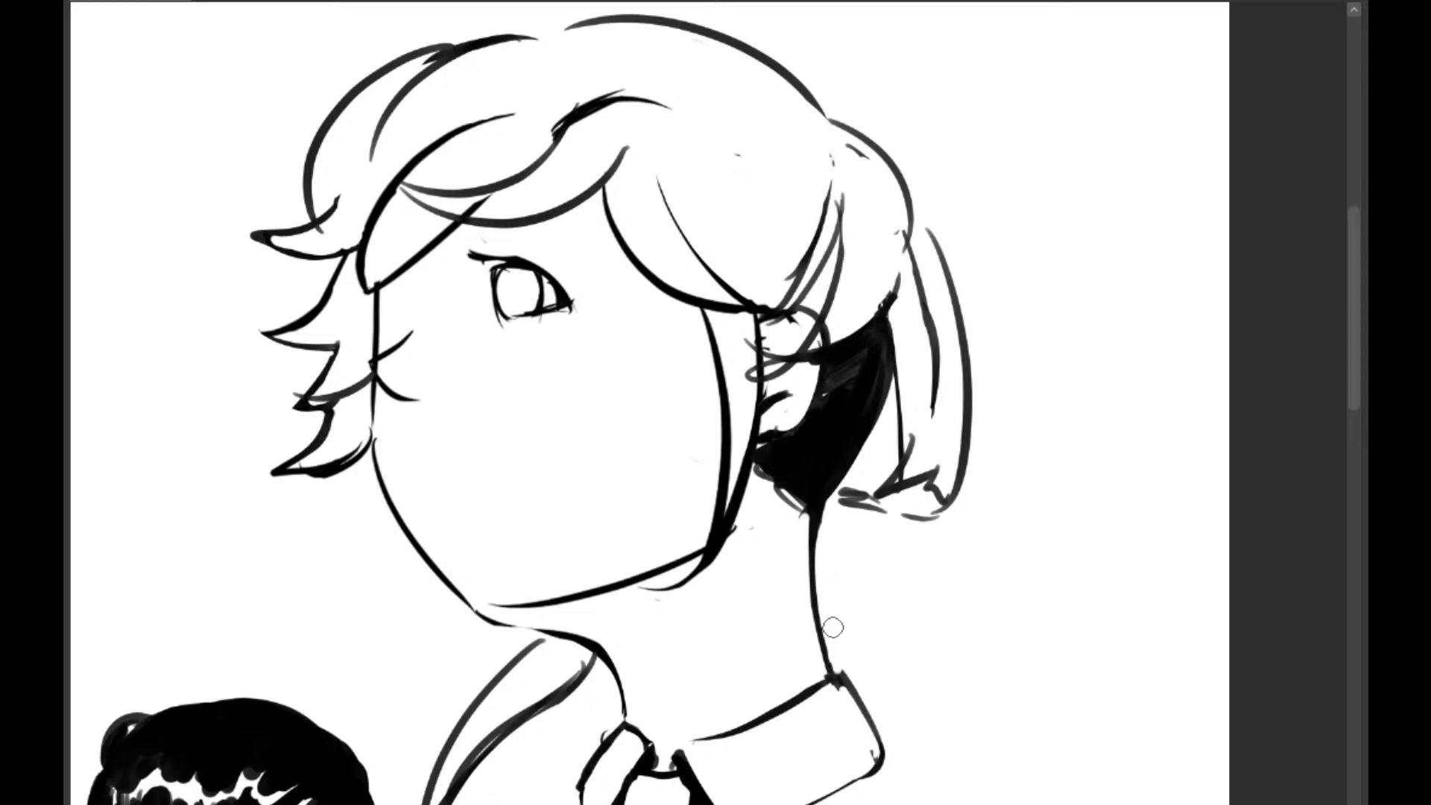
Draw the mouth as a short slanted line with a small dot in front of it
mouse_move(840, 475)
mouse_down()
mouse_move(911, 440)
mouse_move(932, 485)
mouse_up()
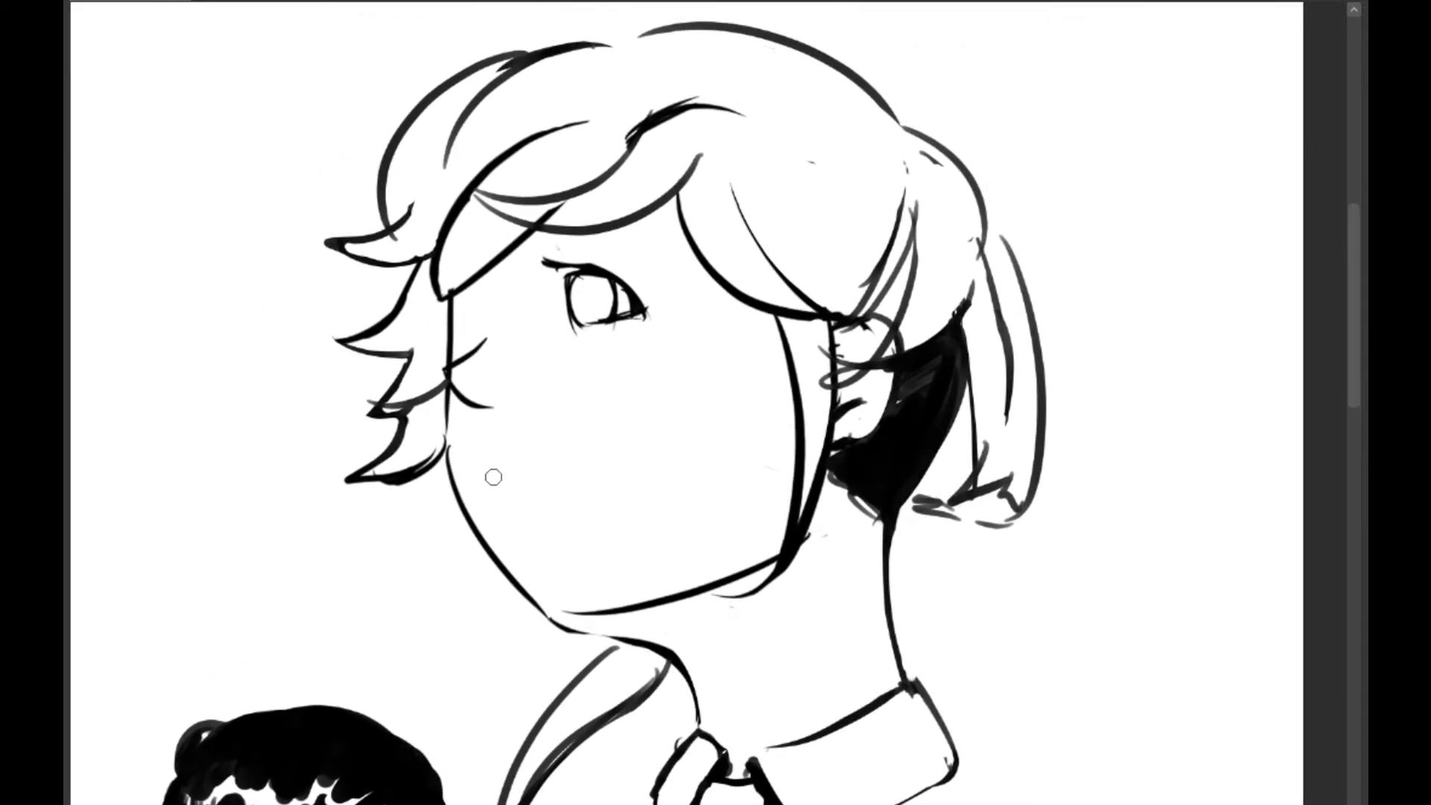
drag(526, 482, 581, 462)
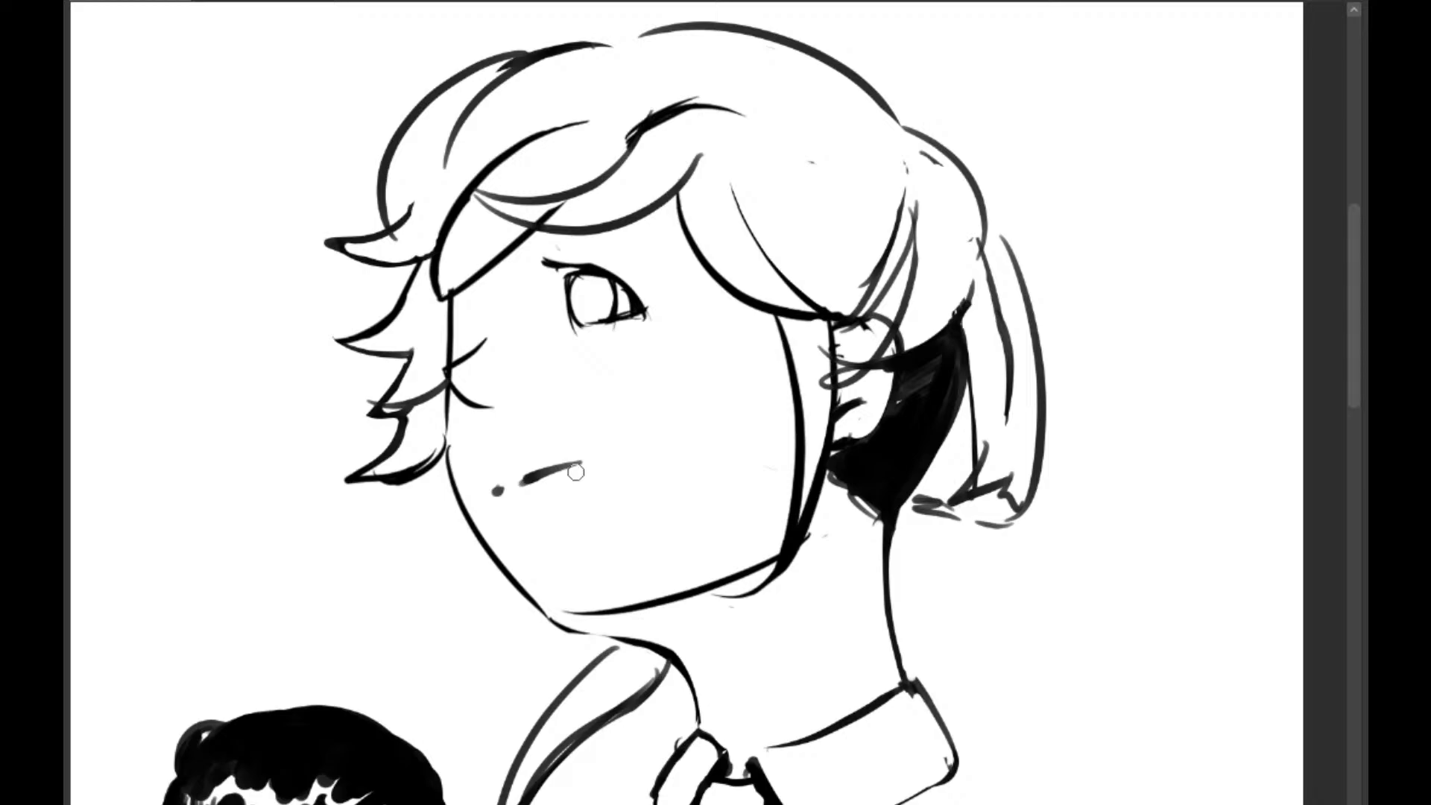
drag(746, 296, 735, 379)
drag(569, 402, 600, 395)
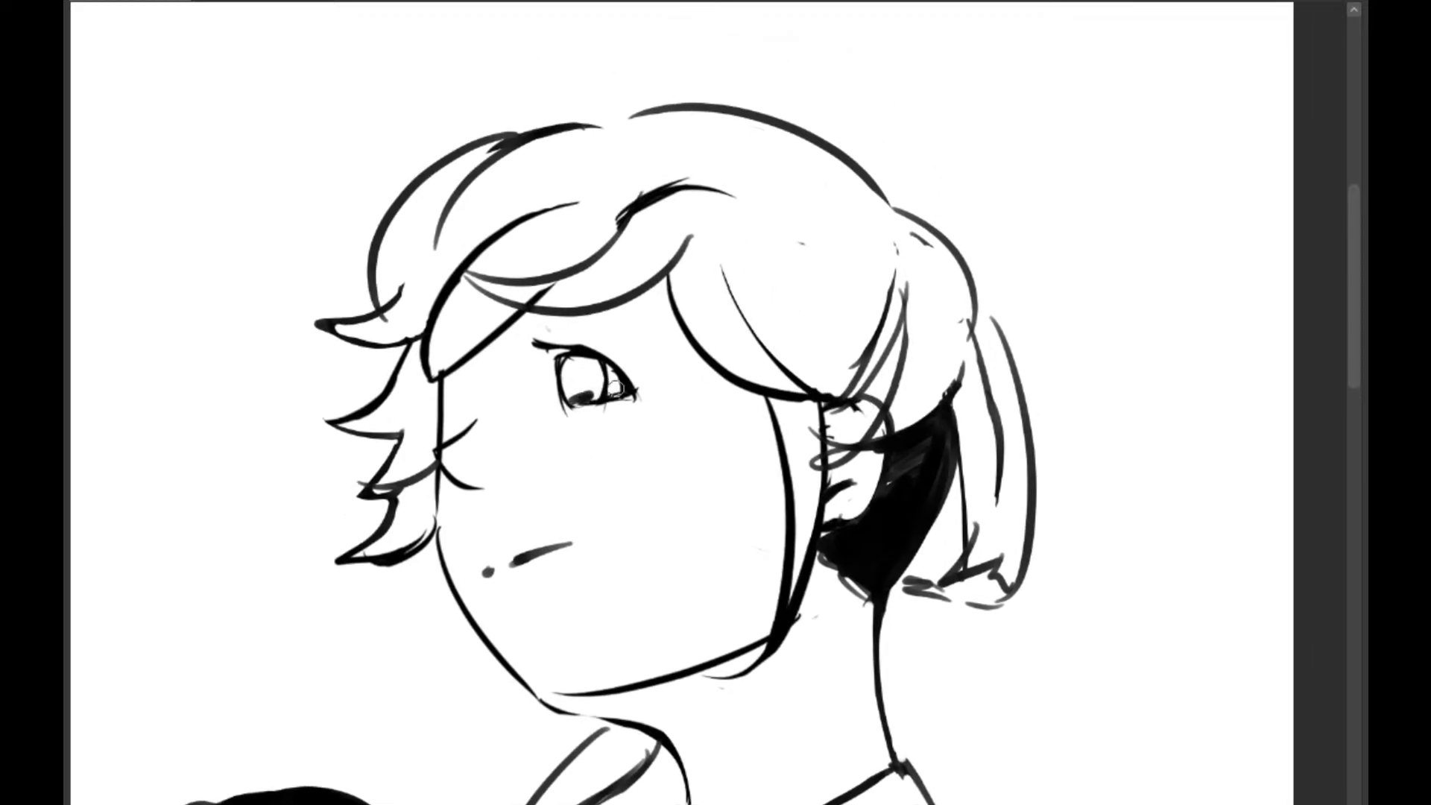
key(ctrl+z)
drag(700, 204, 687, 235)
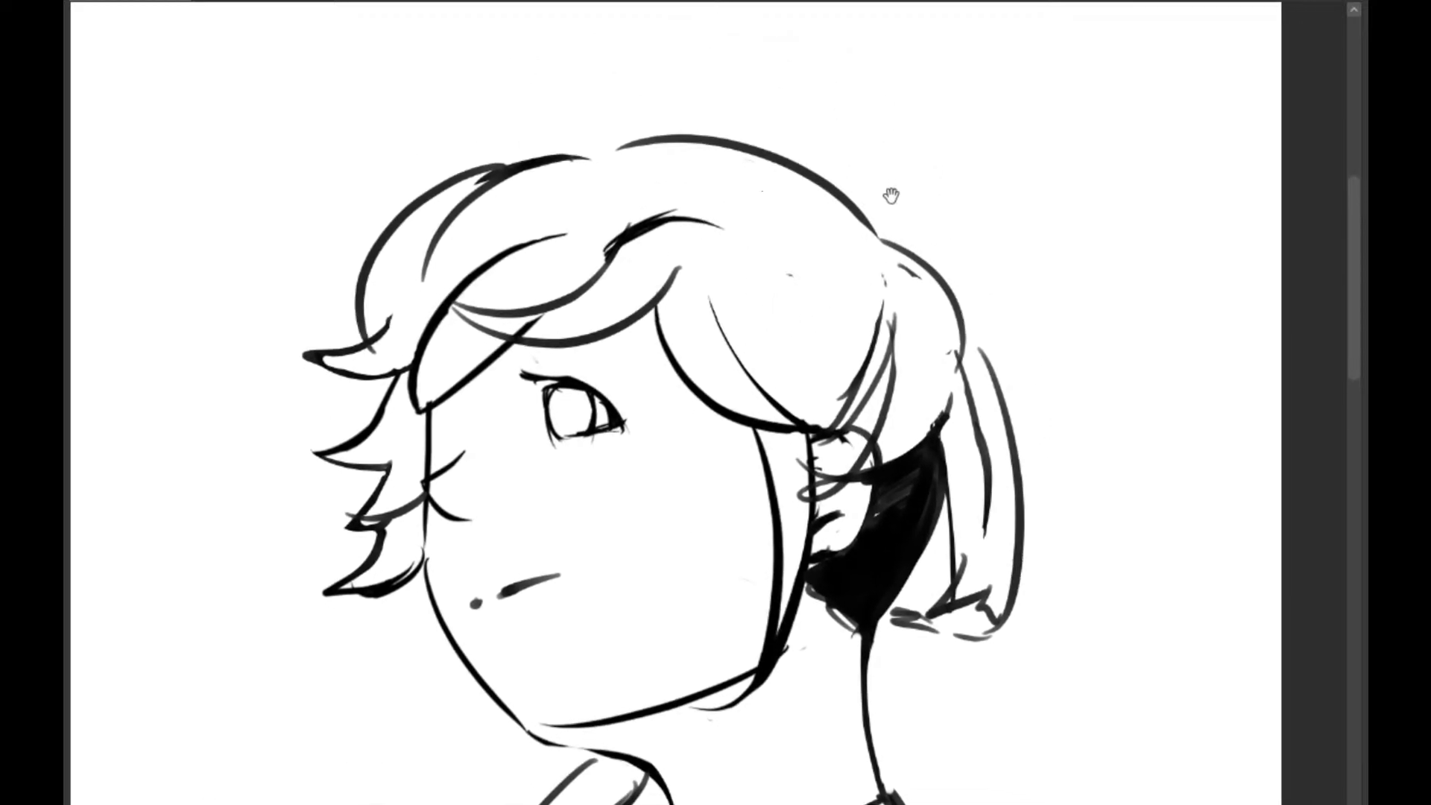
drag(845, 377, 824, 96)
drag(608, 294, 771, 417)
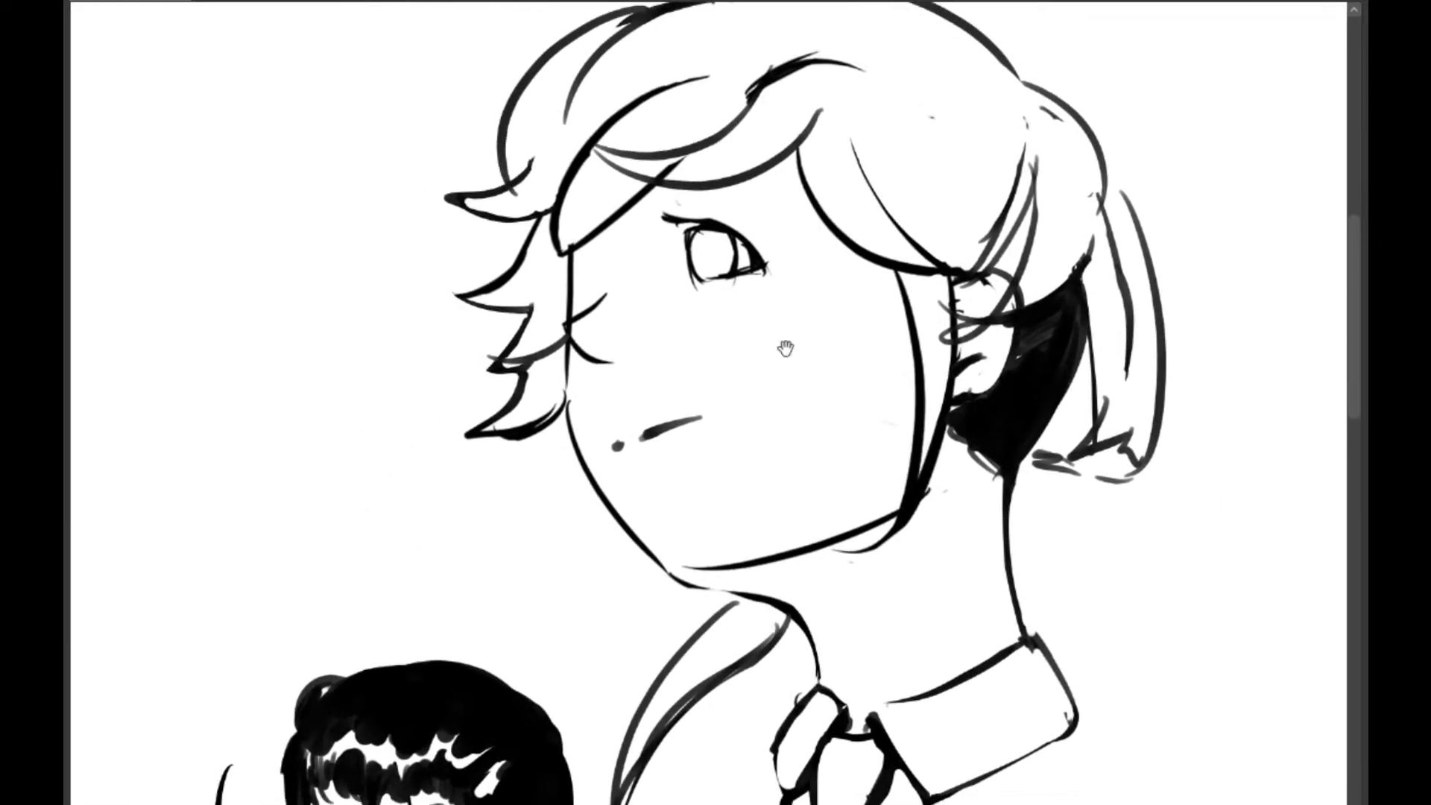
drag(754, 574, 832, 403)
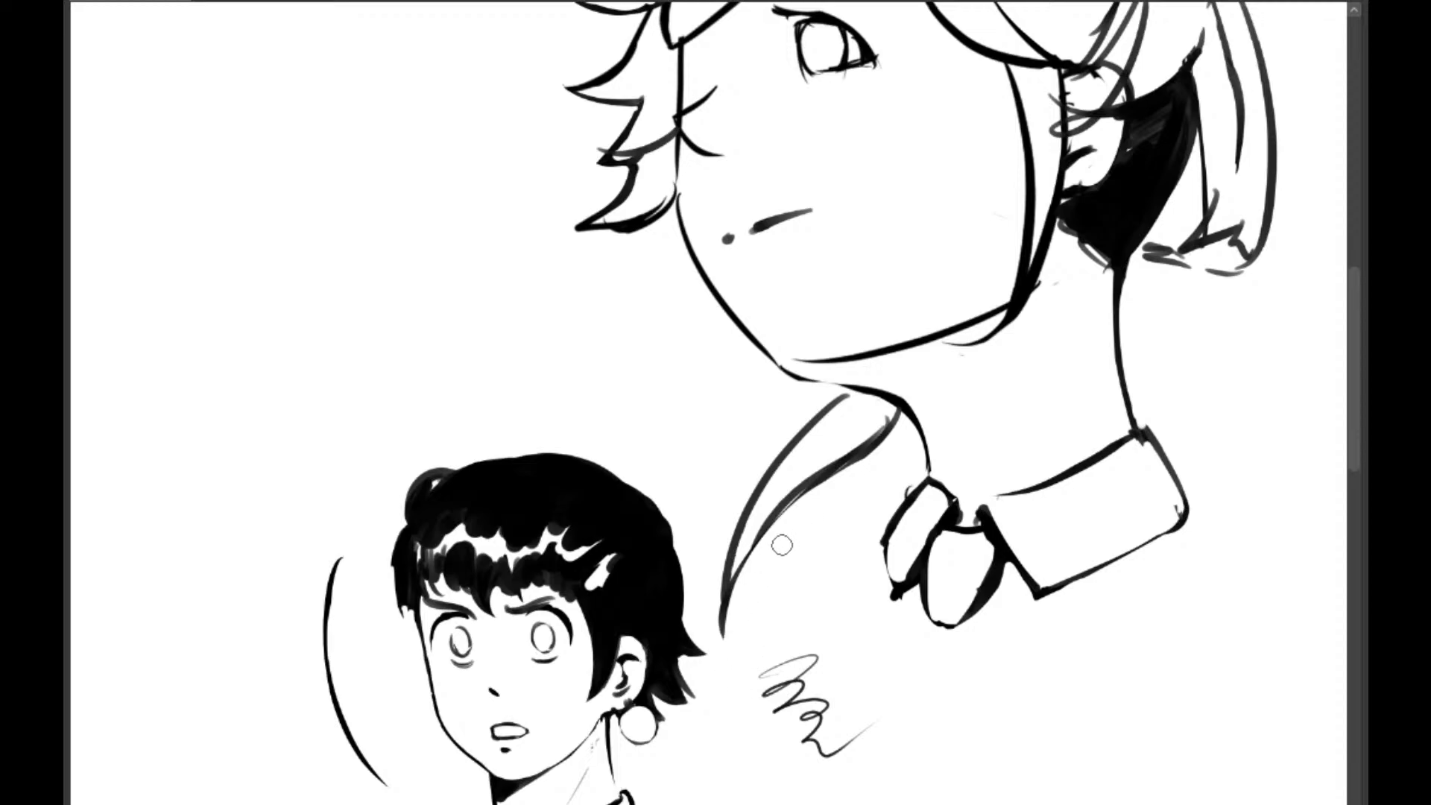
drag(1109, 510, 886, 510)
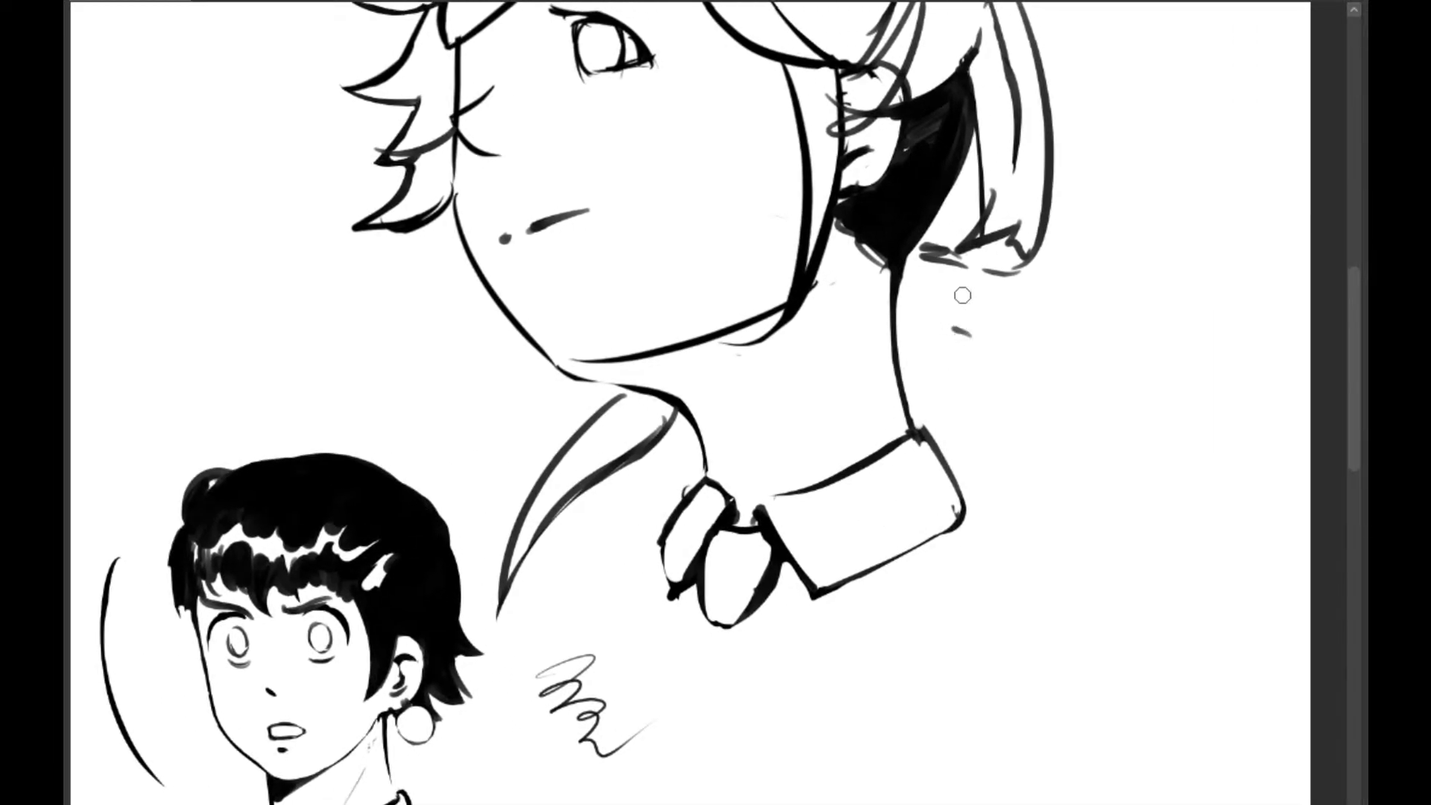
drag(958, 300, 928, 434)
drag(948, 282, 936, 330)
drag(718, 222, 919, 323)
Erase the line crossing the lower bang strand and the dark curve extending back from the upper strand
key(ctrl+plus)
key(ctrl+plus)
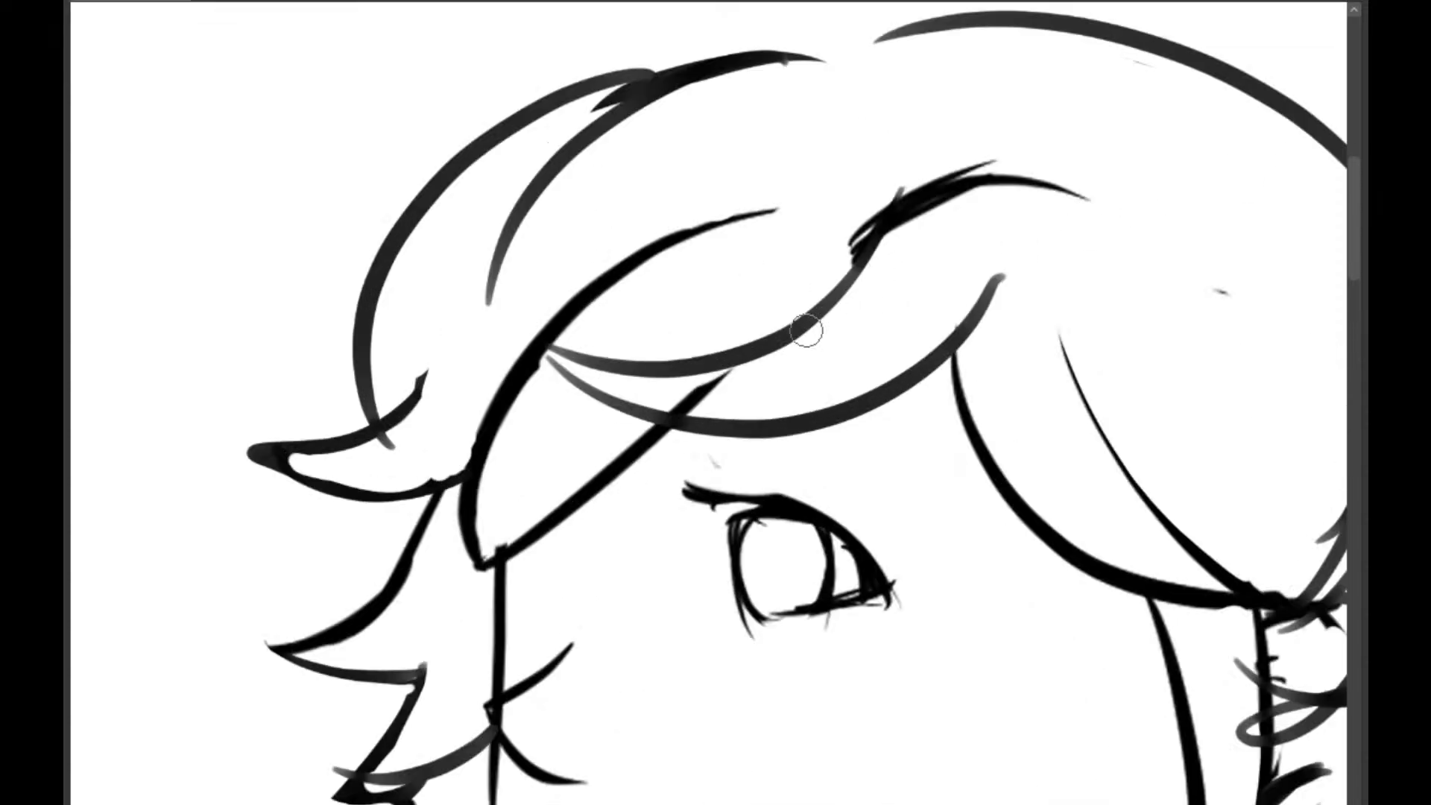
mouse_move(737, 387)
mouse_down()
mouse_move(668, 397)
mouse_move(748, 381)
mouse_move(675, 399)
mouse_move(739, 413)
mouse_up()
drag(984, 241, 973, 263)
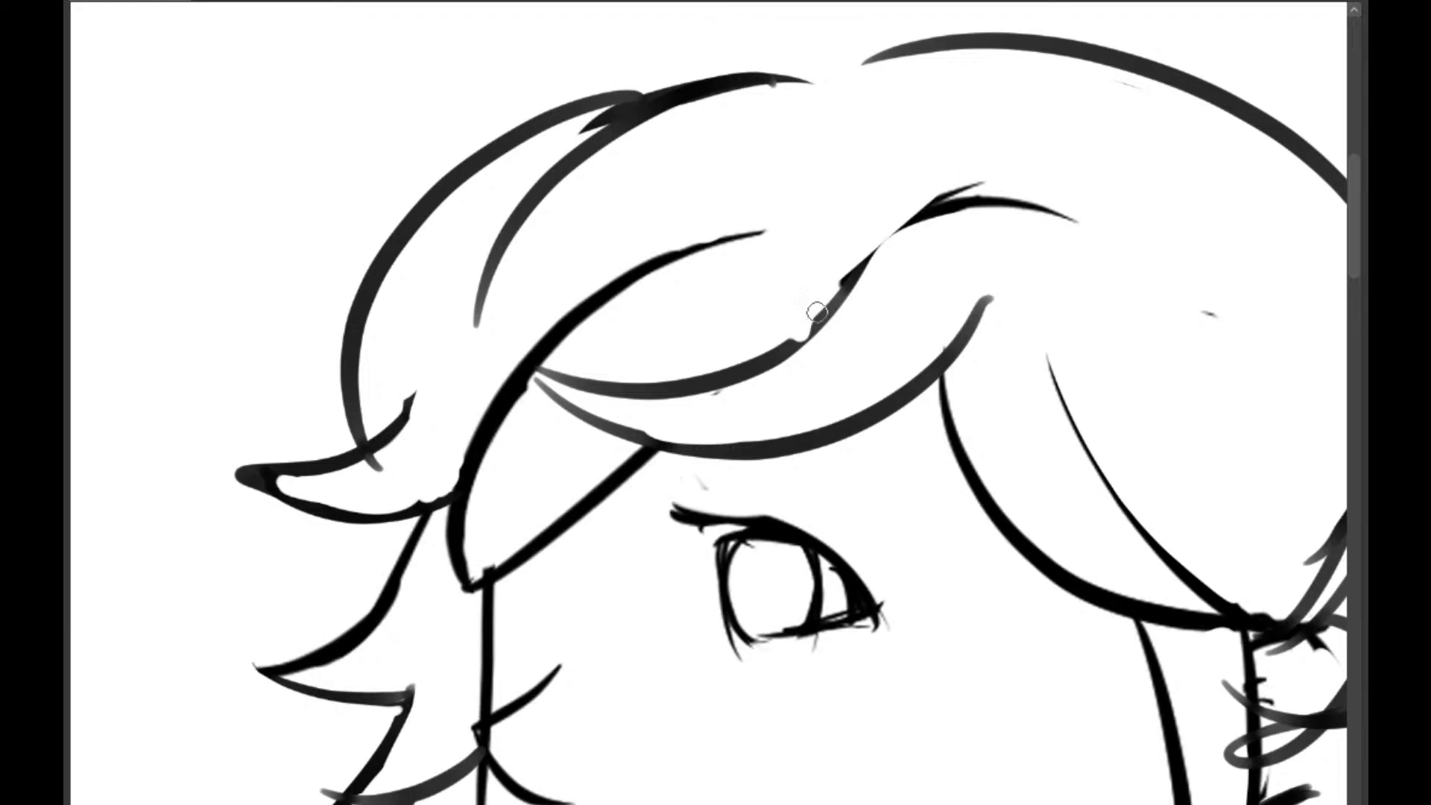
mouse_move(840, 252)
mouse_down()
mouse_move(990, 177)
mouse_move(894, 205)
mouse_move(964, 186)
mouse_move(837, 253)
mouse_move(1091, 213)
mouse_up()
drag(914, 222, 1070, 211)
drag(1032, 145, 869, 323)
key(ctrl+z)
drag(1043, 112, 869, 342)
key(ctrl+z)
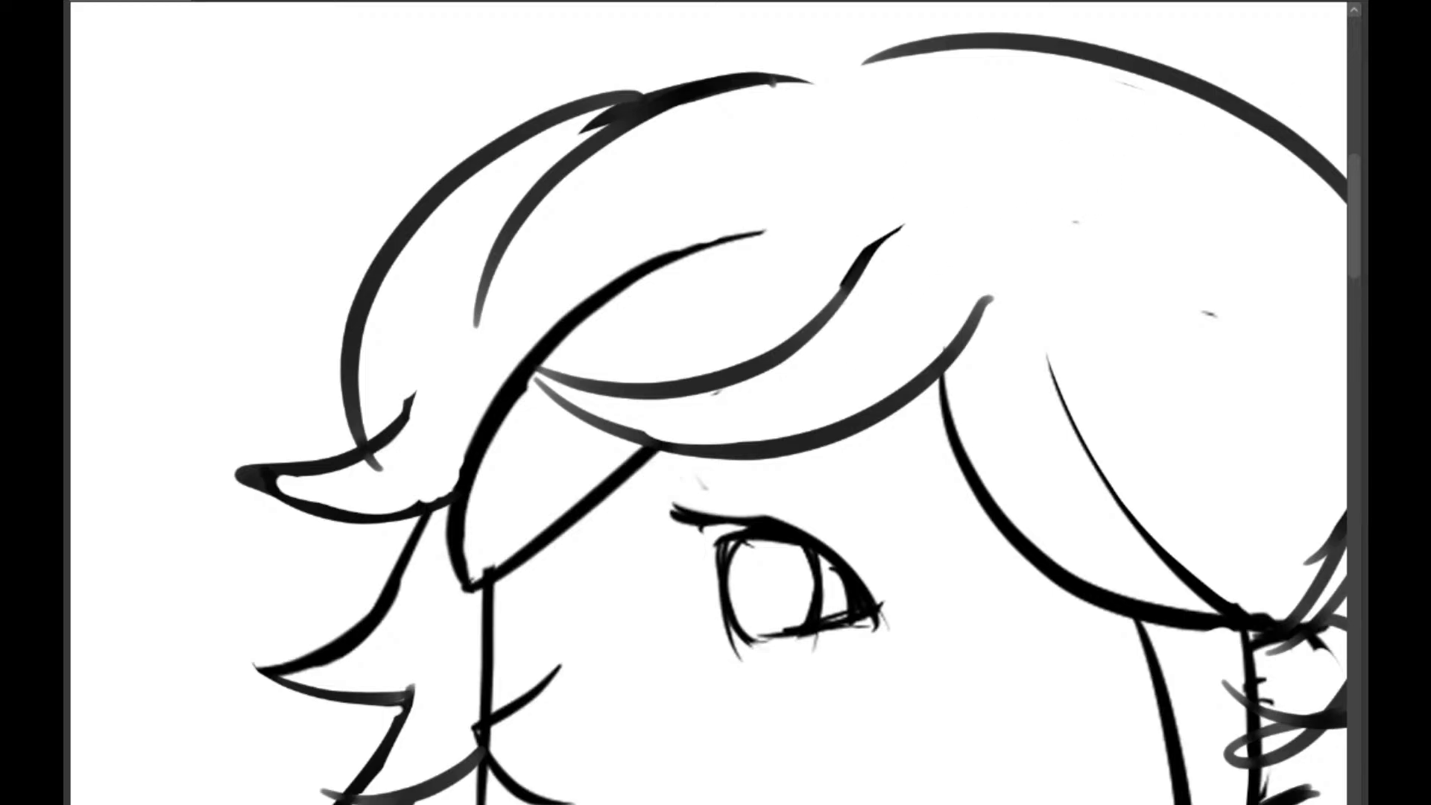
key(ctrl+minus)
key(ctrl+minus)
drag(1082, 363, 938, 133)
drag(592, 320, 989, 484)
drag(906, 351, 646, 325)
mouse_move(634, 469)
mouse_down()
mouse_move(790, 195)
mouse_move(575, 530)
mouse_move(597, 597)
mouse_move(629, 617)
mouse_up()
drag(604, 569, 790, 468)
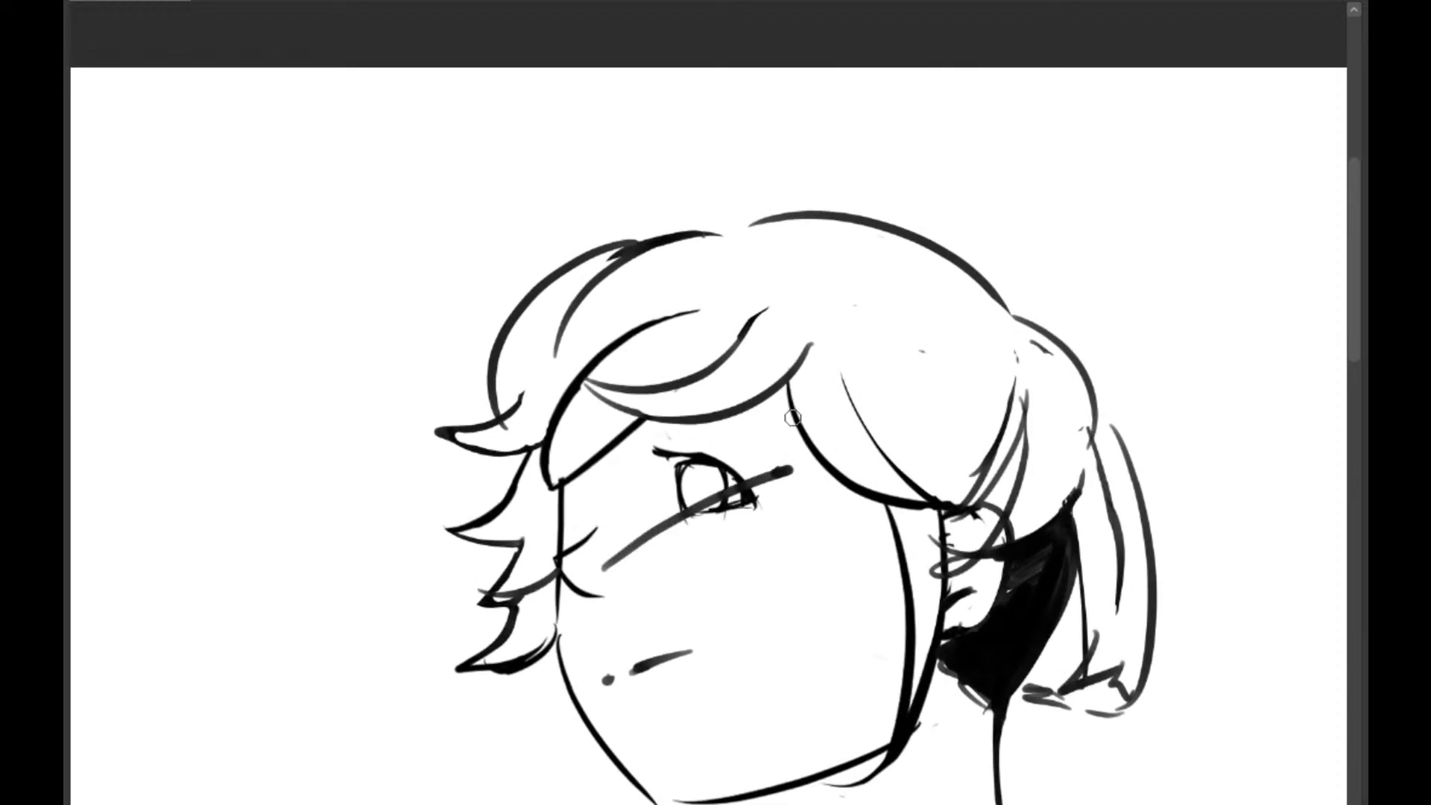
key(ctrl+z)
mouse_move(216, 351)
mouse_down()
mouse_move(495, 239)
mouse_move(939, 597)
mouse_up()
key(ctrl+z)
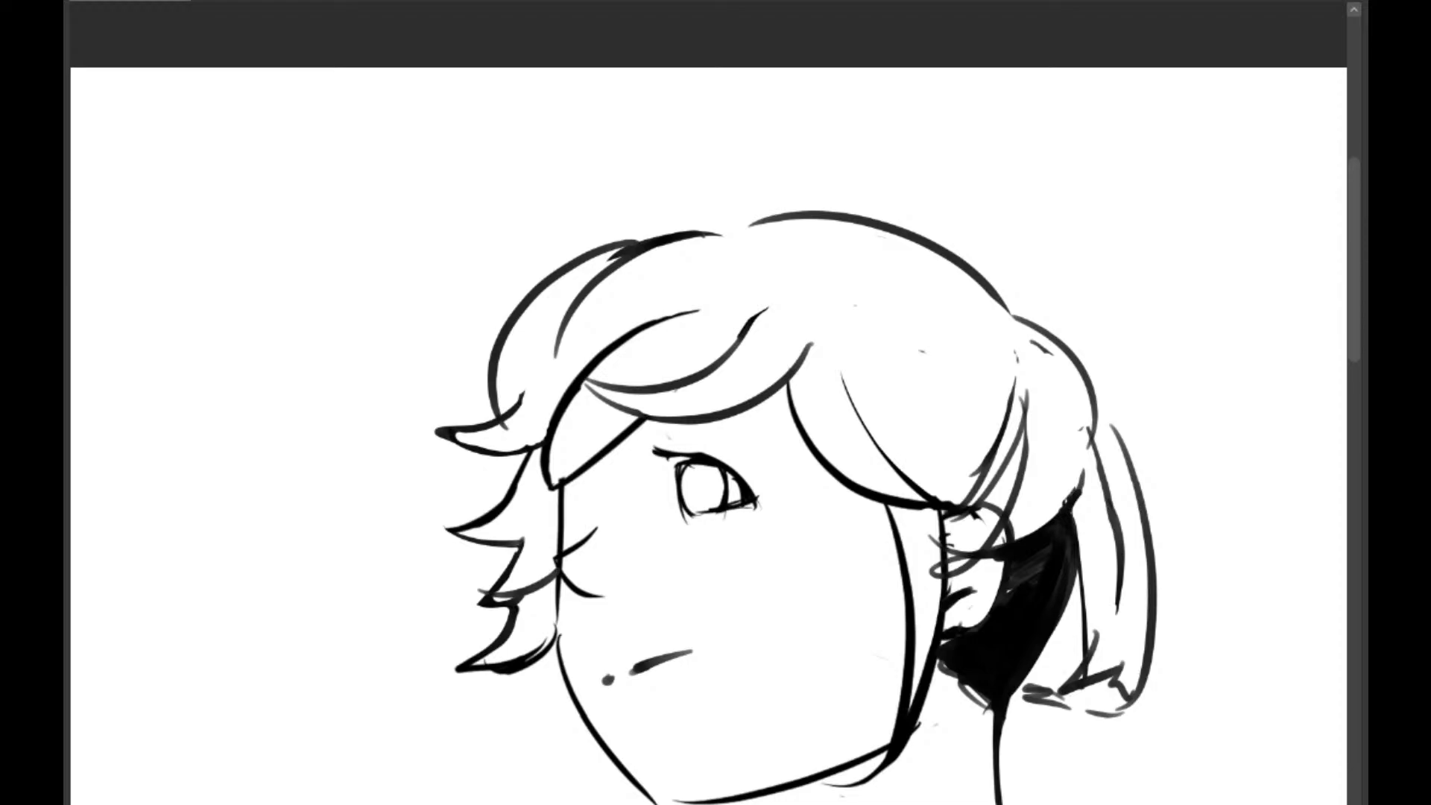
drag(252, 366, 328, 466)
key(ctrl+z)
drag(248, 409, 440, 255)
key(ctrl+z)
mouse_move(302, 289)
mouse_down()
mouse_move(443, 368)
mouse_move(320, 607)
mouse_up()
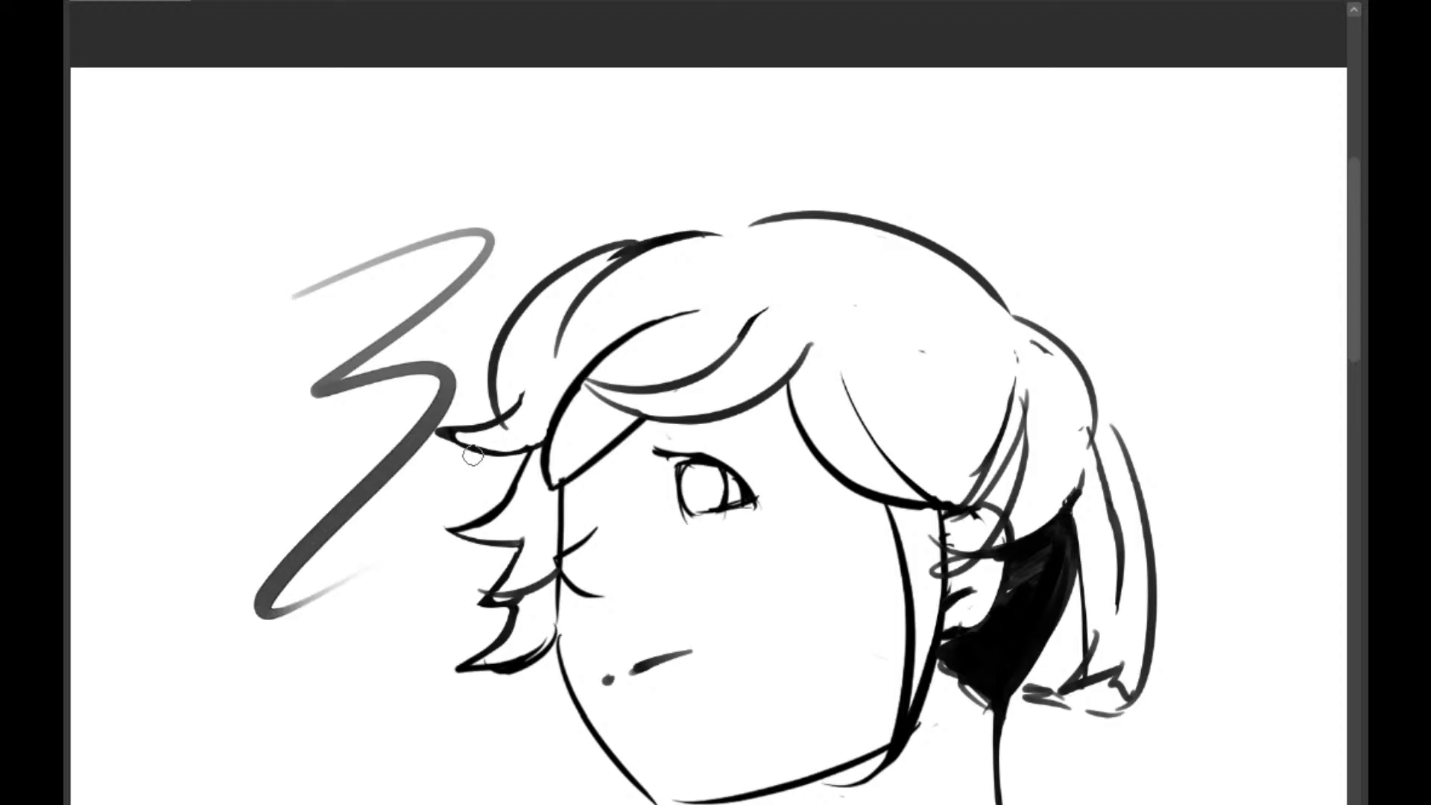
key(ctrl+z)
Scribble a faint zigzag test stroke in the blank area before the face, with darker daubs and partly erased edges at its lower end
mouse_move(207, 257)
mouse_down()
mouse_move(249, 504)
mouse_move(261, 489)
mouse_move(313, 529)
mouse_move(285, 535)
mouse_move(380, 690)
mouse_up()
key(e)
drag(322, 497, 330, 585)
mouse_move(339, 480)
mouse_down()
mouse_move(320, 498)
mouse_move(354, 593)
mouse_up()
key(ctrl+plus)
drag(430, 518, 827, 380)
drag(494, 379, 532, 582)
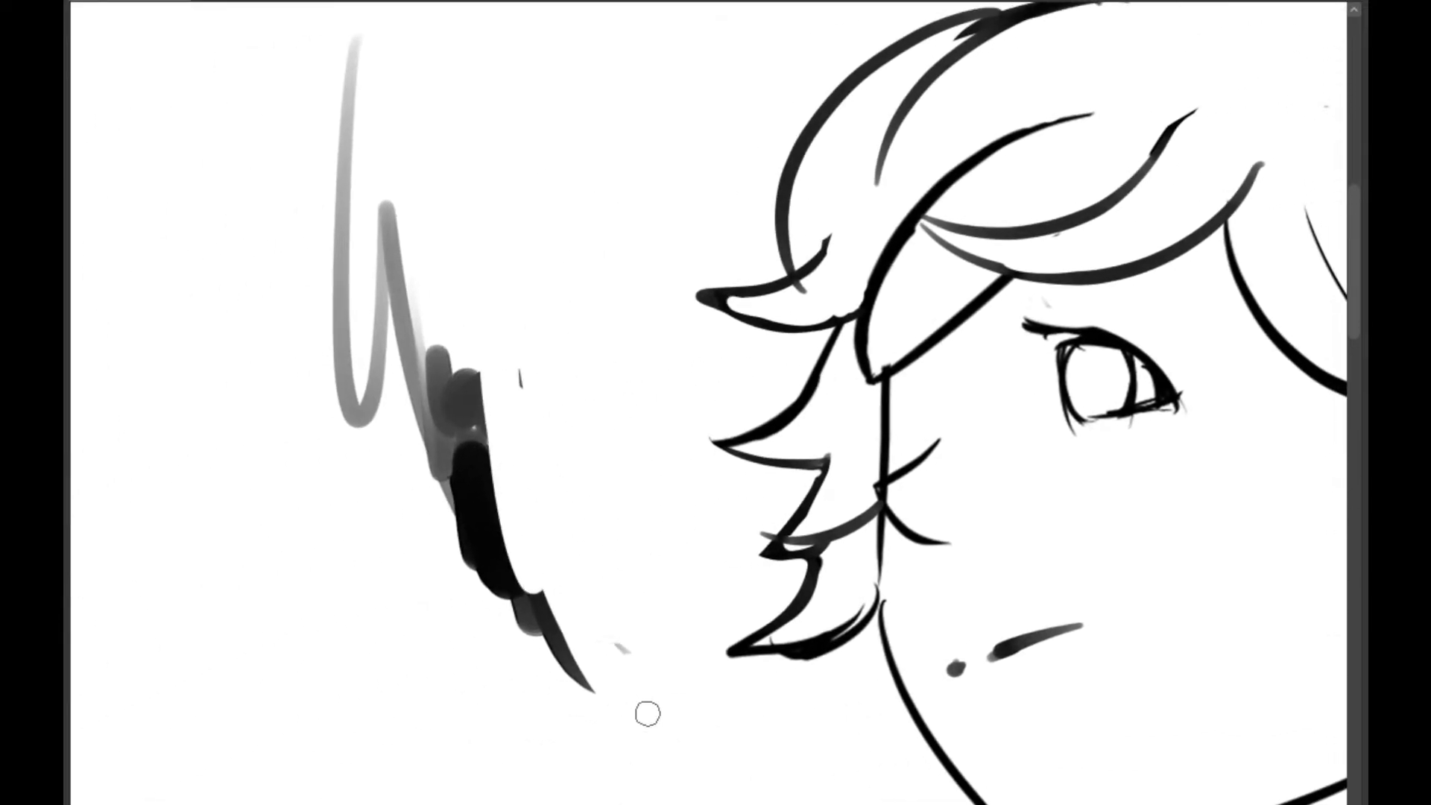
drag(409, 303, 511, 549)
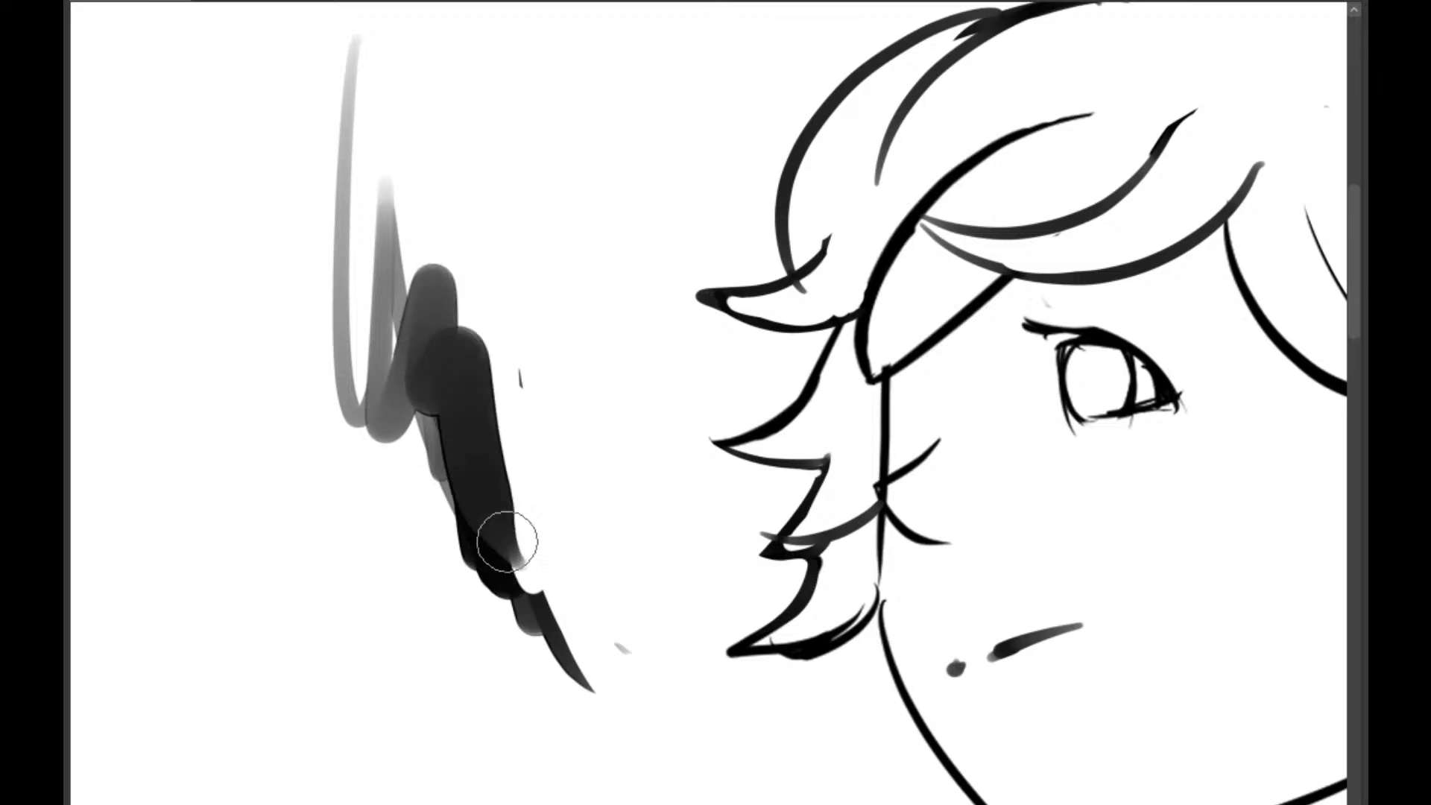
key(ctrl+z)
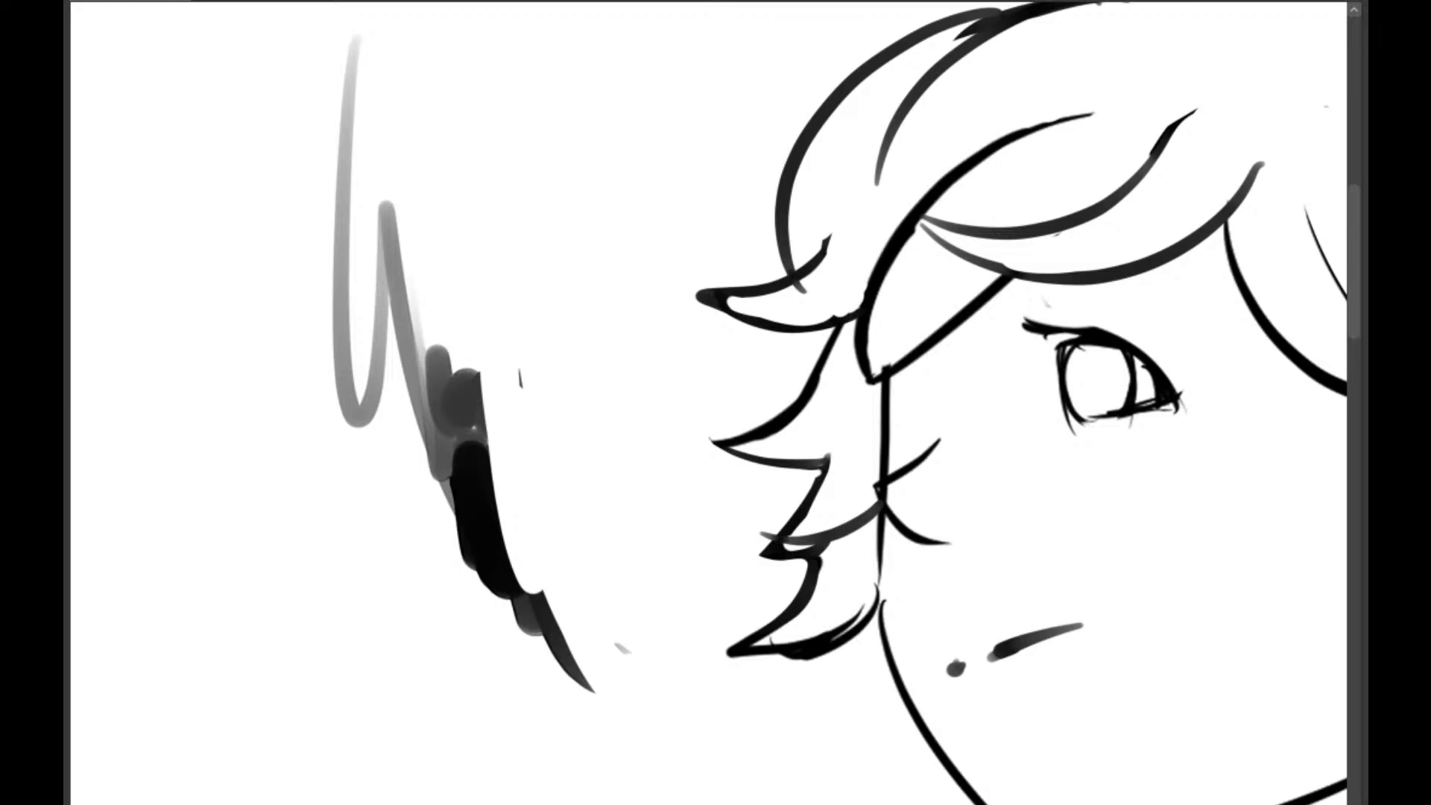
Scribble heavy black up-and-down test strokes beside the faint zigzag and undo the thickest ones covering it
drag(201, 198, 293, 485)
key(ctrl+z)
mouse_move(390, 153)
mouse_down()
mouse_move(457, 495)
mouse_move(522, 581)
mouse_up()
key(ctrl+z)
mouse_move(267, 153)
mouse_down()
mouse_move(272, 377)
mouse_move(373, 701)
mouse_up()
mouse_move(229, 239)
mouse_down()
mouse_move(294, 438)
mouse_move(415, 445)
mouse_move(543, 732)
mouse_move(638, 772)
mouse_up()
key(space)
drag(668, 702, 584, 580)
drag(399, 369, 606, 655)
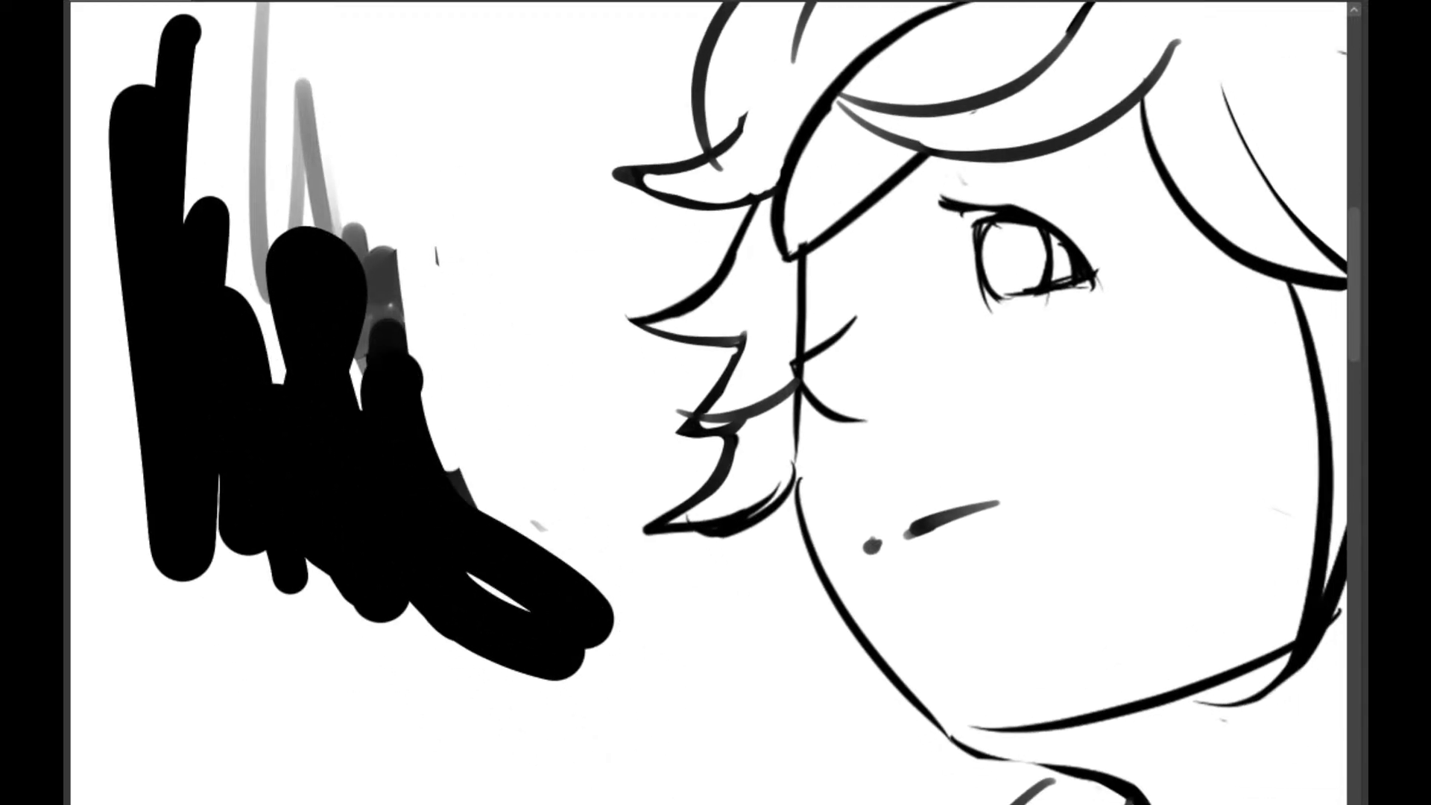
key(ctrl+minus)
key(ctrl+z)
key(ctrl+z)
key(ctrl+z)
key(space)
mouse_move(1052, 403)
mouse_down()
mouse_move(677, 276)
mouse_move(592, 477)
mouse_up()
key(])
drag(792, 462, 807, 472)
key(space)
drag(862, 344, 867, 475)
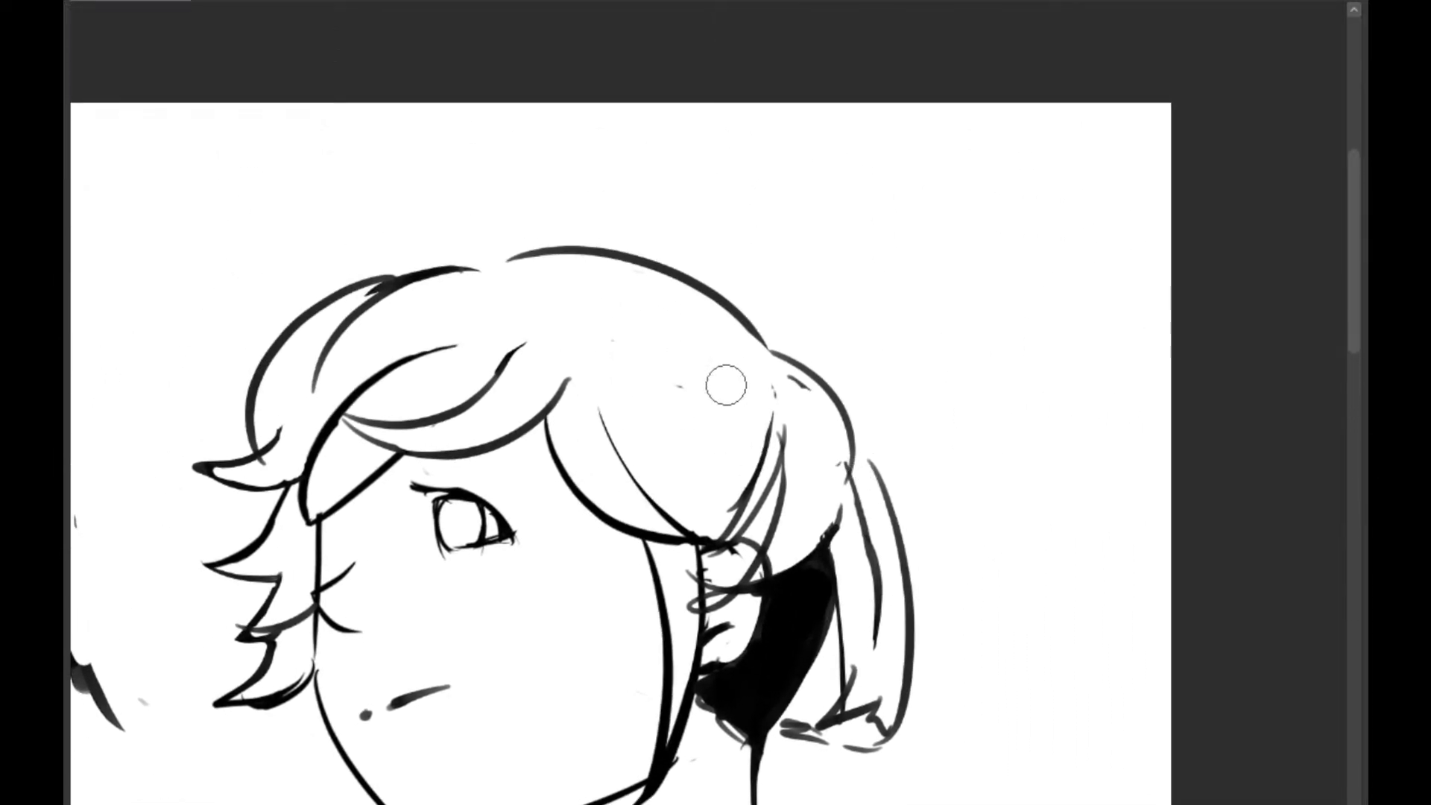
mouse_move(555, 406)
mouse_down()
mouse_move(468, 456)
mouse_move(531, 407)
mouse_up()
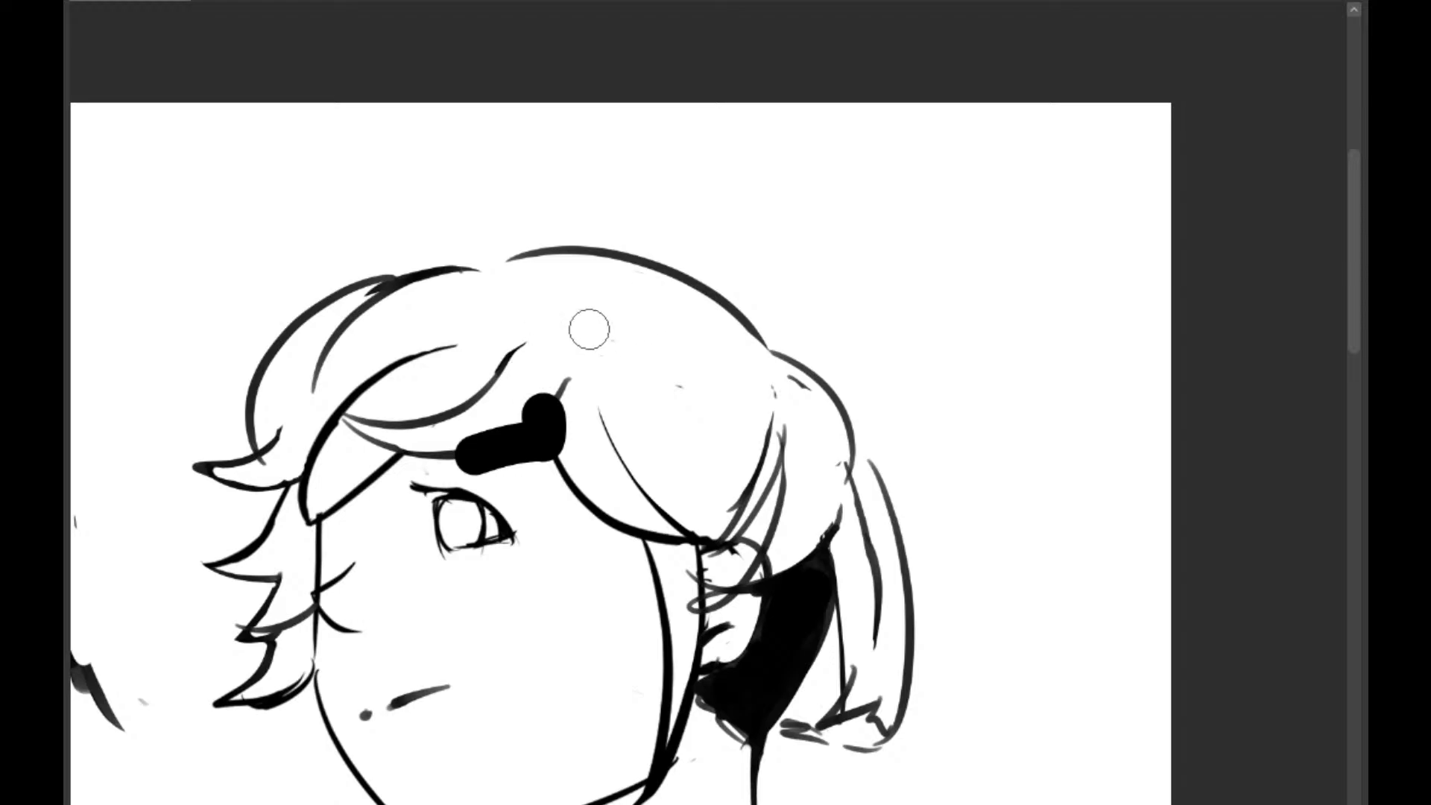
key(ctrl+z)
key(ctrl+z)
mouse_move(558, 339)
mouse_down()
mouse_move(611, 322)
mouse_move(697, 408)
mouse_move(744, 390)
mouse_move(719, 387)
mouse_up()
drag(872, 235, 987, 376)
drag(1015, 411, 1087, 671)
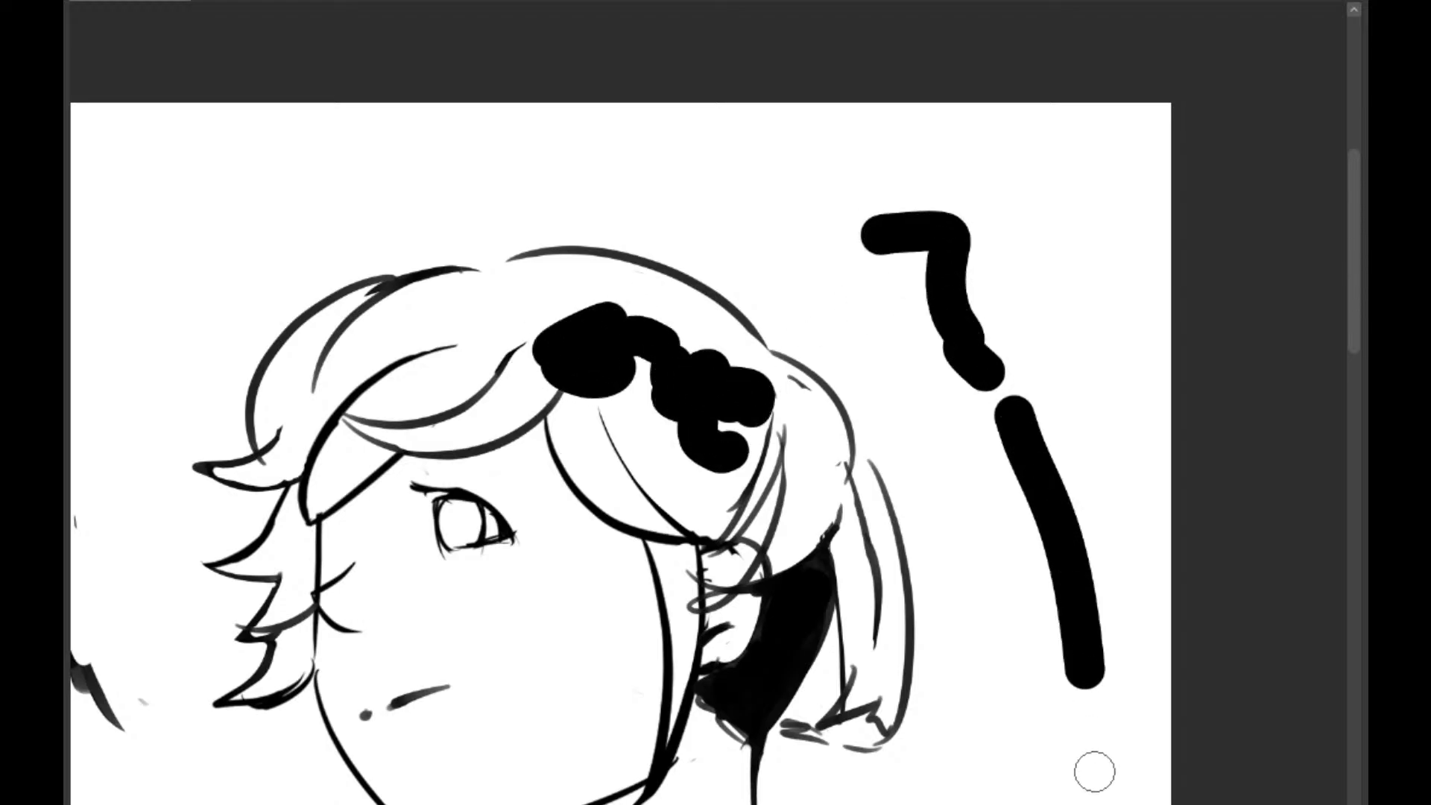
drag(1082, 161, 1122, 738)
key(ctrl+z)
key(ctrl+z)
key(ctrl+z)
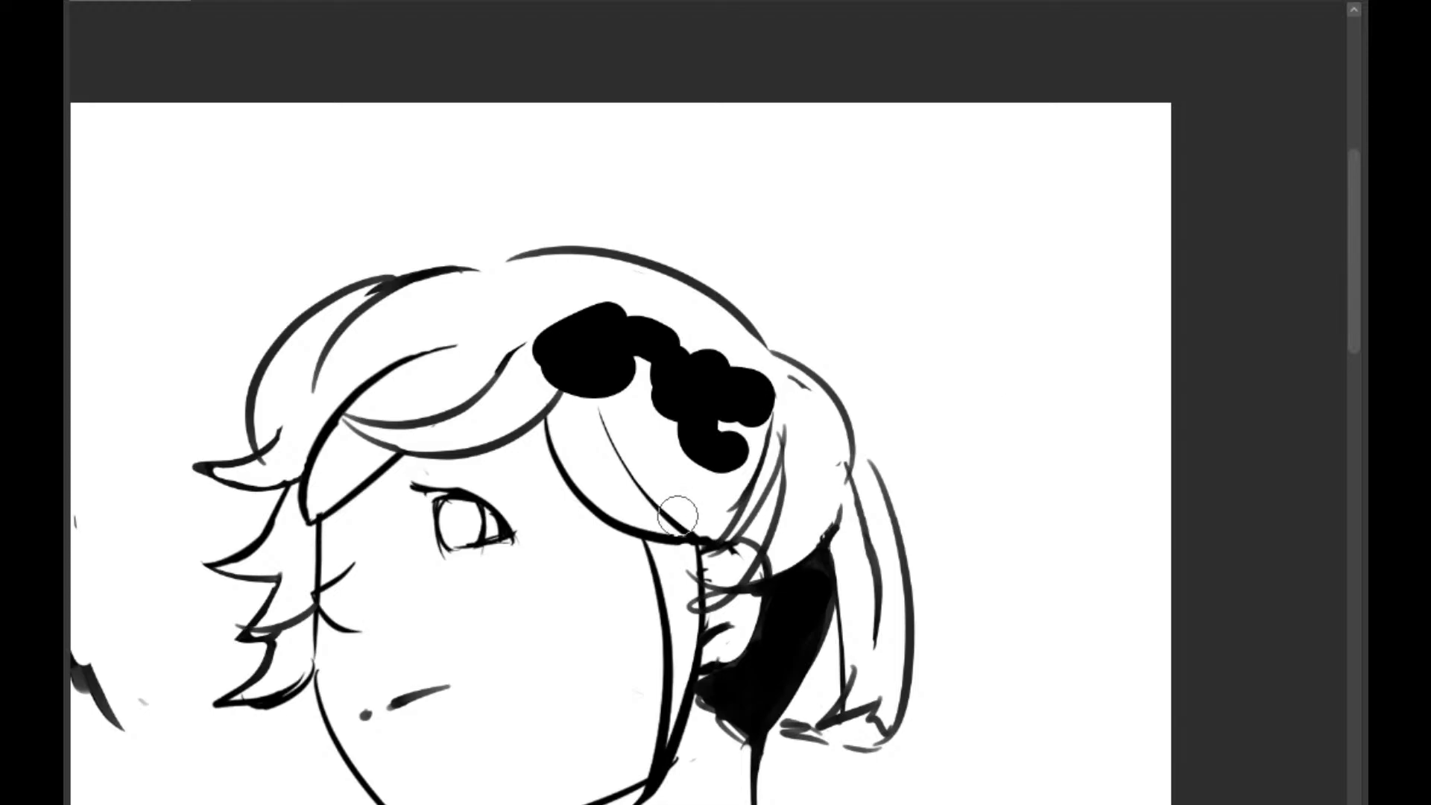
key(ctrl+z)
key(ctrl+z)
key(ctrl+z)
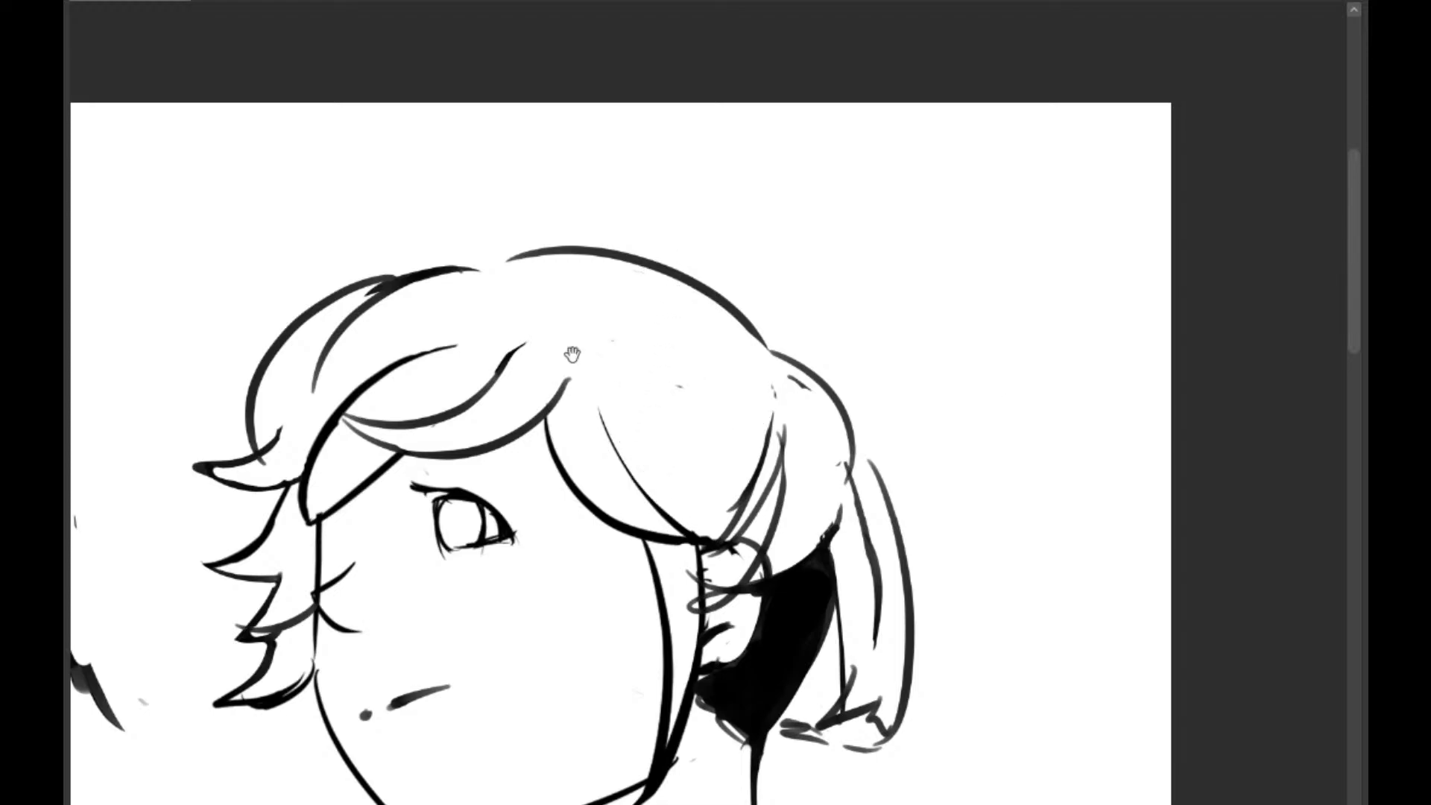
Paint a long thick black test stroke down the blank canvas beyond the scribbles, with one short stroke beside it
drag(315, 348, 824, 323)
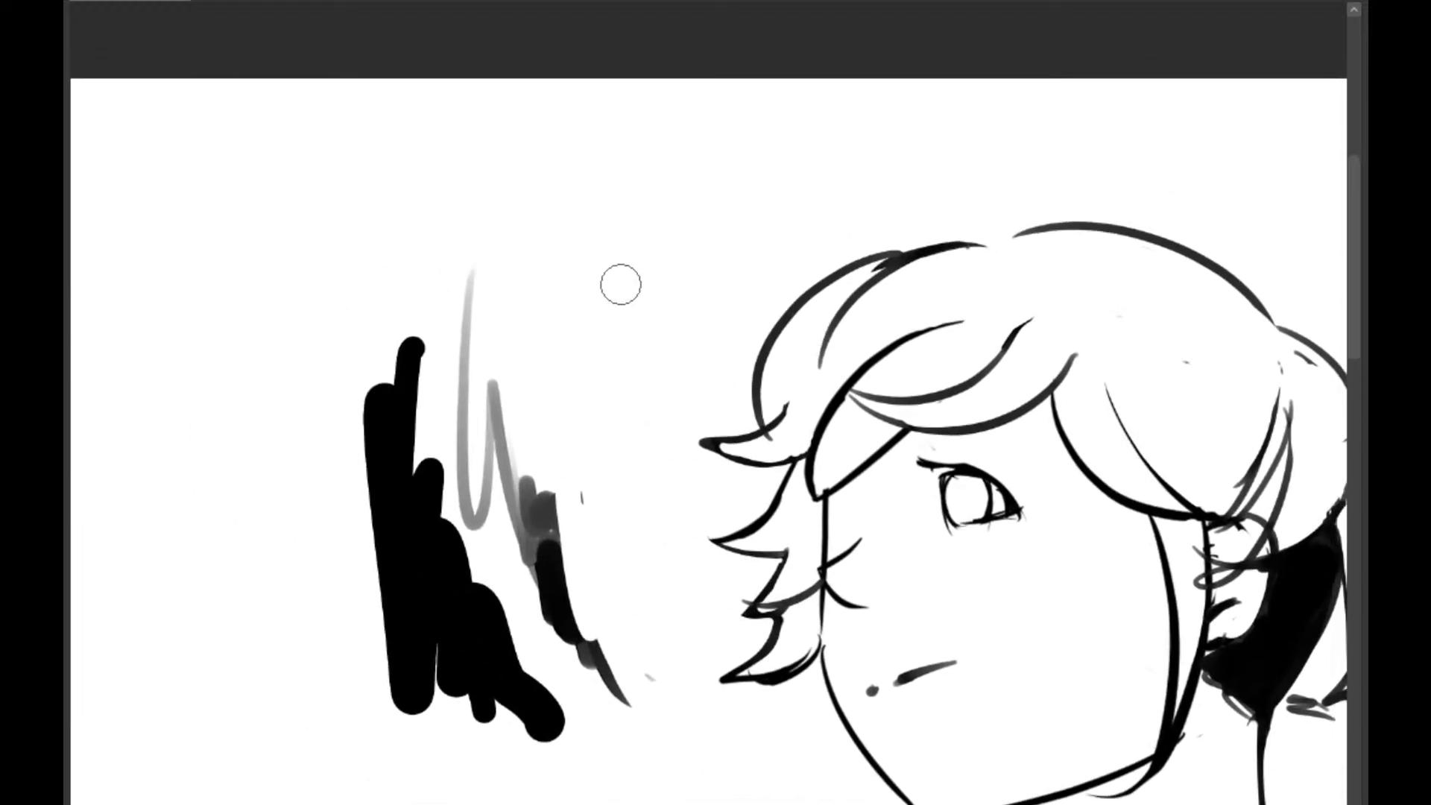
drag(649, 289, 1126, 236)
mouse_move(572, 105)
mouse_down()
mouse_move(584, 415)
mouse_move(639, 723)
mouse_move(690, 786)
mouse_up()
mouse_move(891, 647)
mouse_down()
mouse_move(690, 485)
mouse_move(796, 582)
mouse_up()
drag(535, 299, 511, 234)
mouse_move(544, 116)
mouse_down()
mouse_move(548, 295)
mouse_move(612, 648)
mouse_up()
key(ctrl+z)
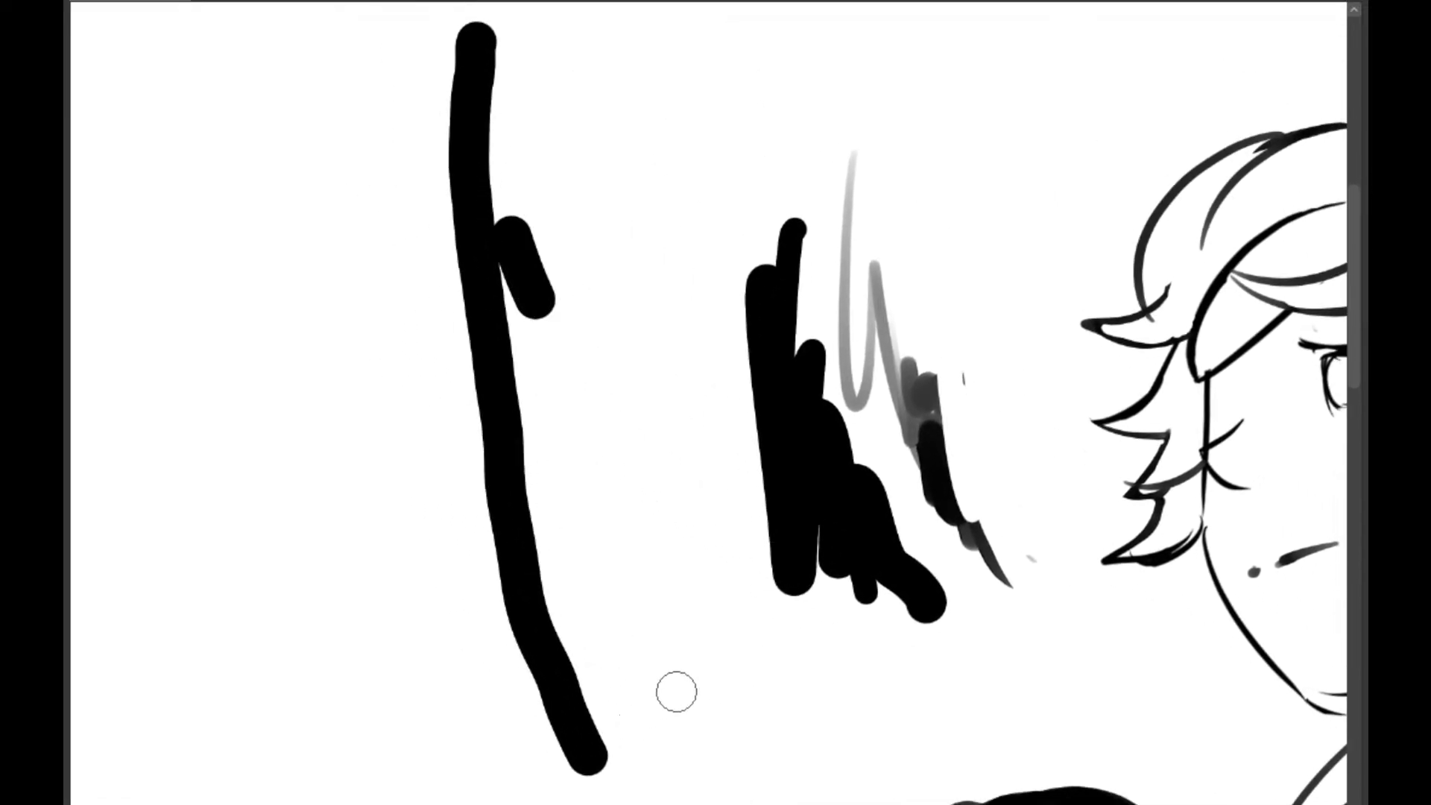
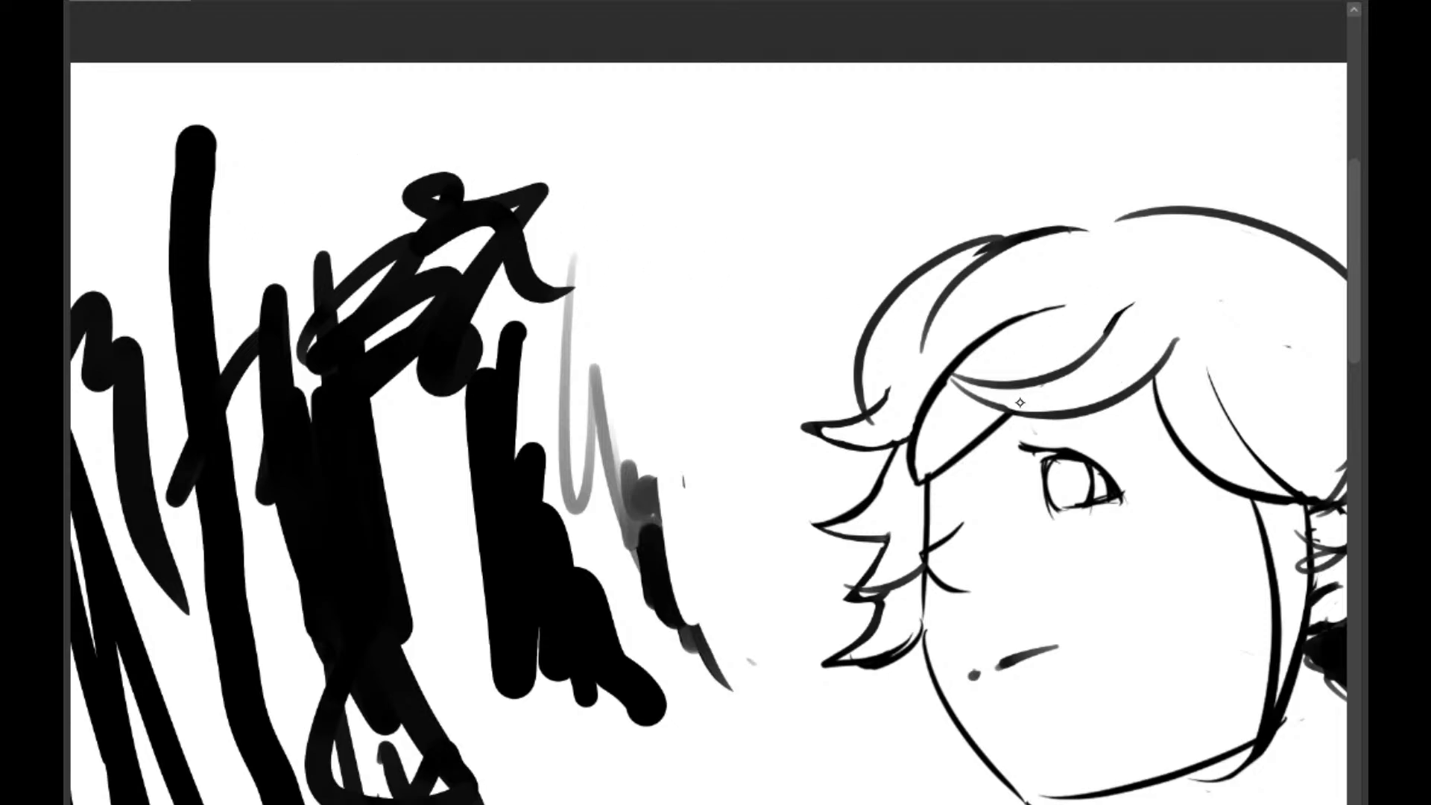
Paint a soft-edged black zigzag test scribble with tapered ends on the blank canvas beside the small portrait
mouse_move(294, 137)
mouse_down()
mouse_move(367, 92)
mouse_move(543, 526)
mouse_up()
drag(582, 609, 612, 30)
drag(194, 421, 424, 401)
mouse_move(201, 193)
mouse_down()
mouse_move(383, 607)
mouse_move(426, 627)
mouse_up()
mouse_move(325, 301)
mouse_down()
mouse_move(306, 364)
mouse_move(358, 543)
mouse_move(440, 517)
mouse_move(477, 544)
mouse_up()
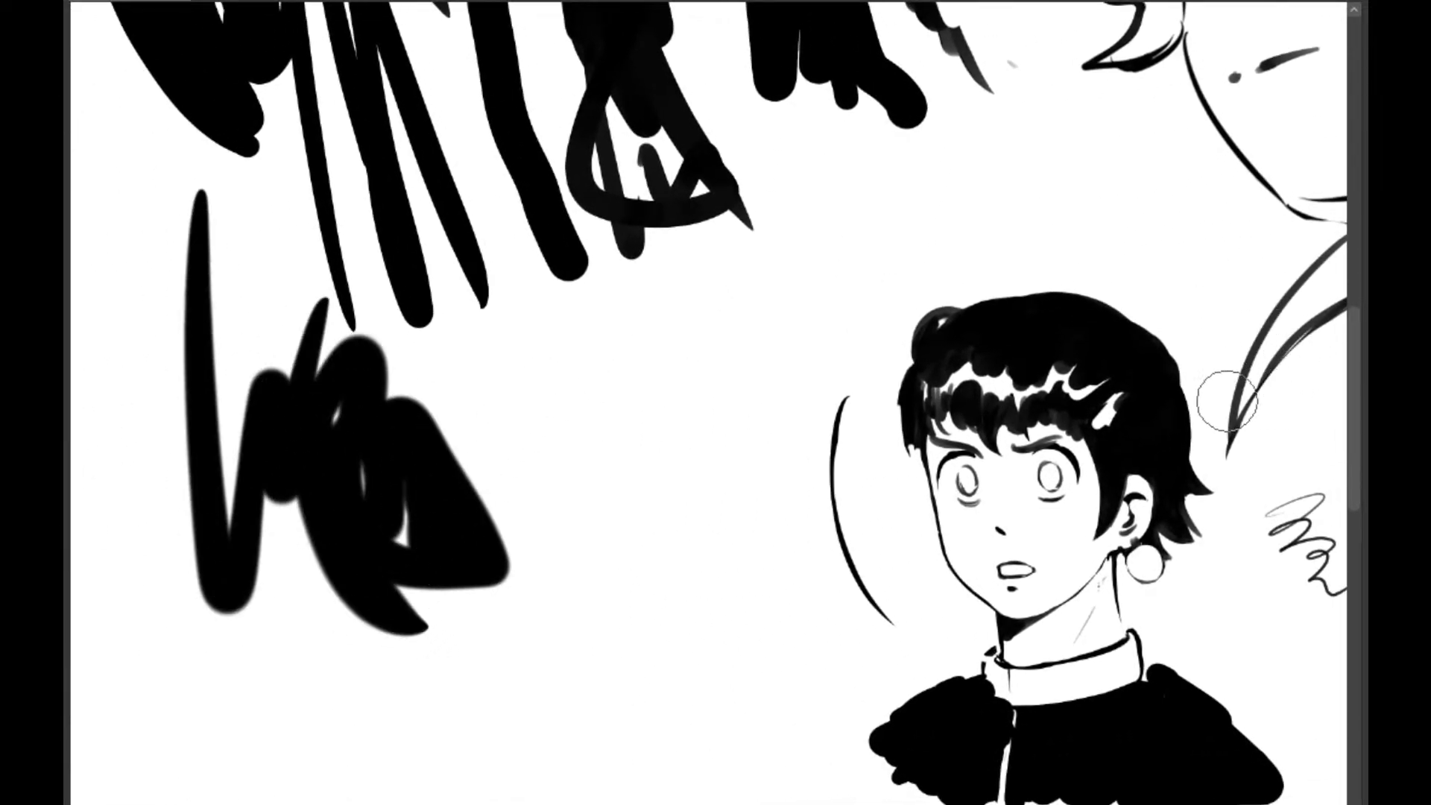
Add thick wavy black test strokes around the soft-edged scribble, including ones with tapered tips
mouse_move(421, 407)
mouse_down()
mouse_move(574, 485)
mouse_move(610, 481)
mouse_up()
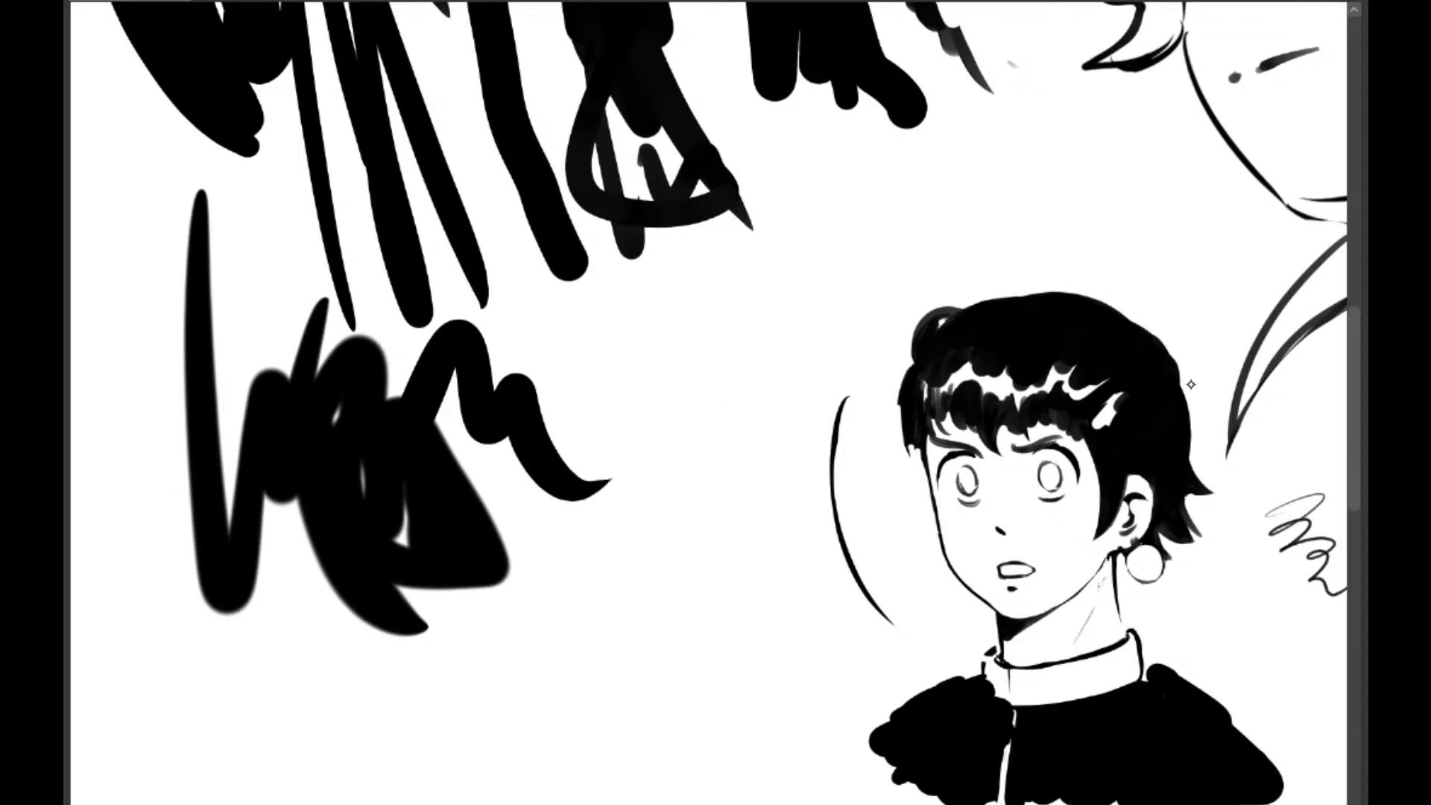
drag(185, 225, 396, 281)
mouse_move(194, 471)
mouse_down()
mouse_move(445, 432)
mouse_move(431, 430)
mouse_up()
mouse_move(293, 279)
mouse_down()
mouse_move(284, 418)
mouse_move(399, 600)
mouse_up()
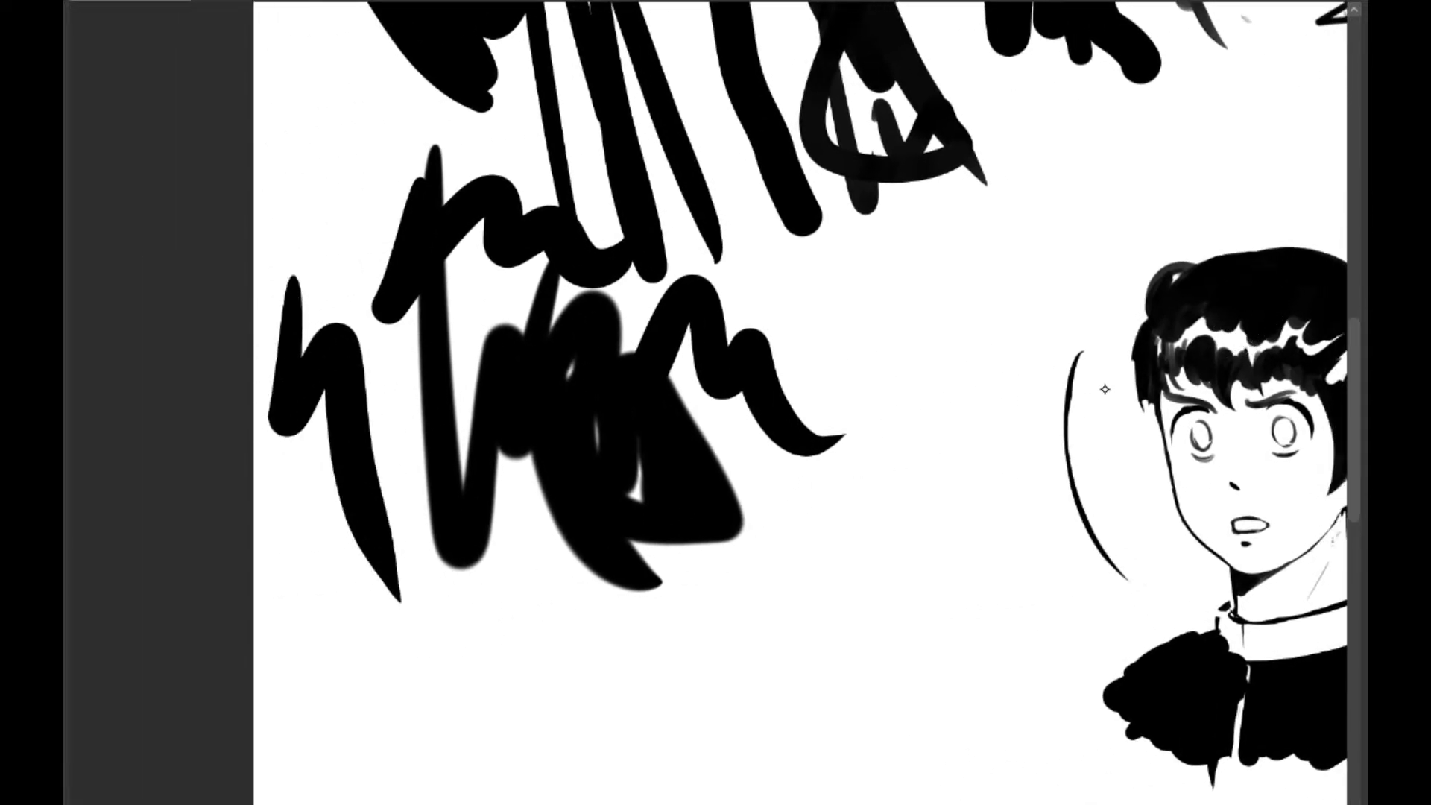
Paint more wavy test strokes below the scribbles and long curved black strokes sweeping down to tapered ends
mouse_move(332, 591)
mouse_down()
mouse_move(398, 745)
mouse_move(430, 683)
mouse_move(524, 754)
mouse_up()
drag(568, 671, 315, 466)
drag(226, 351, 392, 706)
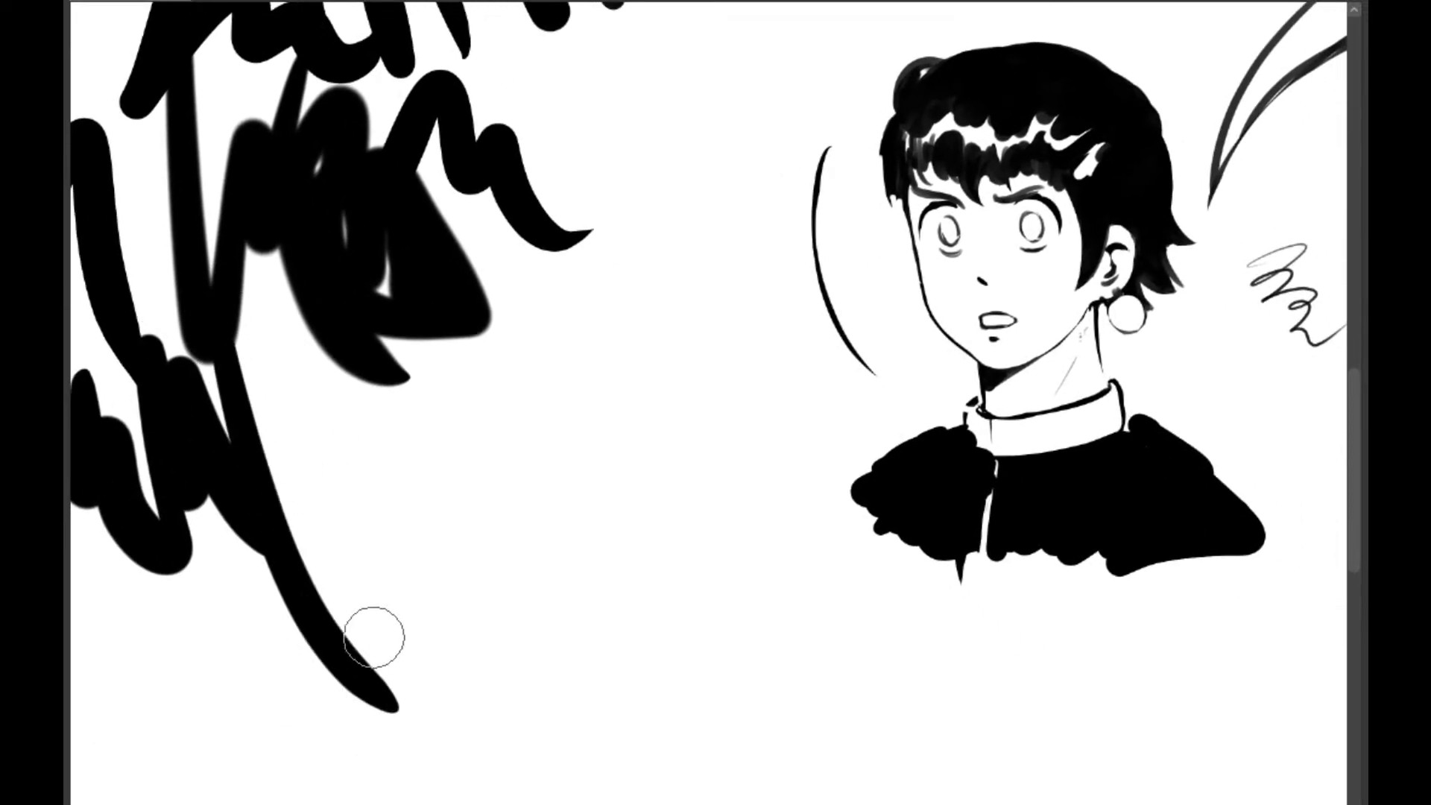
drag(274, 351, 459, 733)
drag(324, 394, 511, 700)
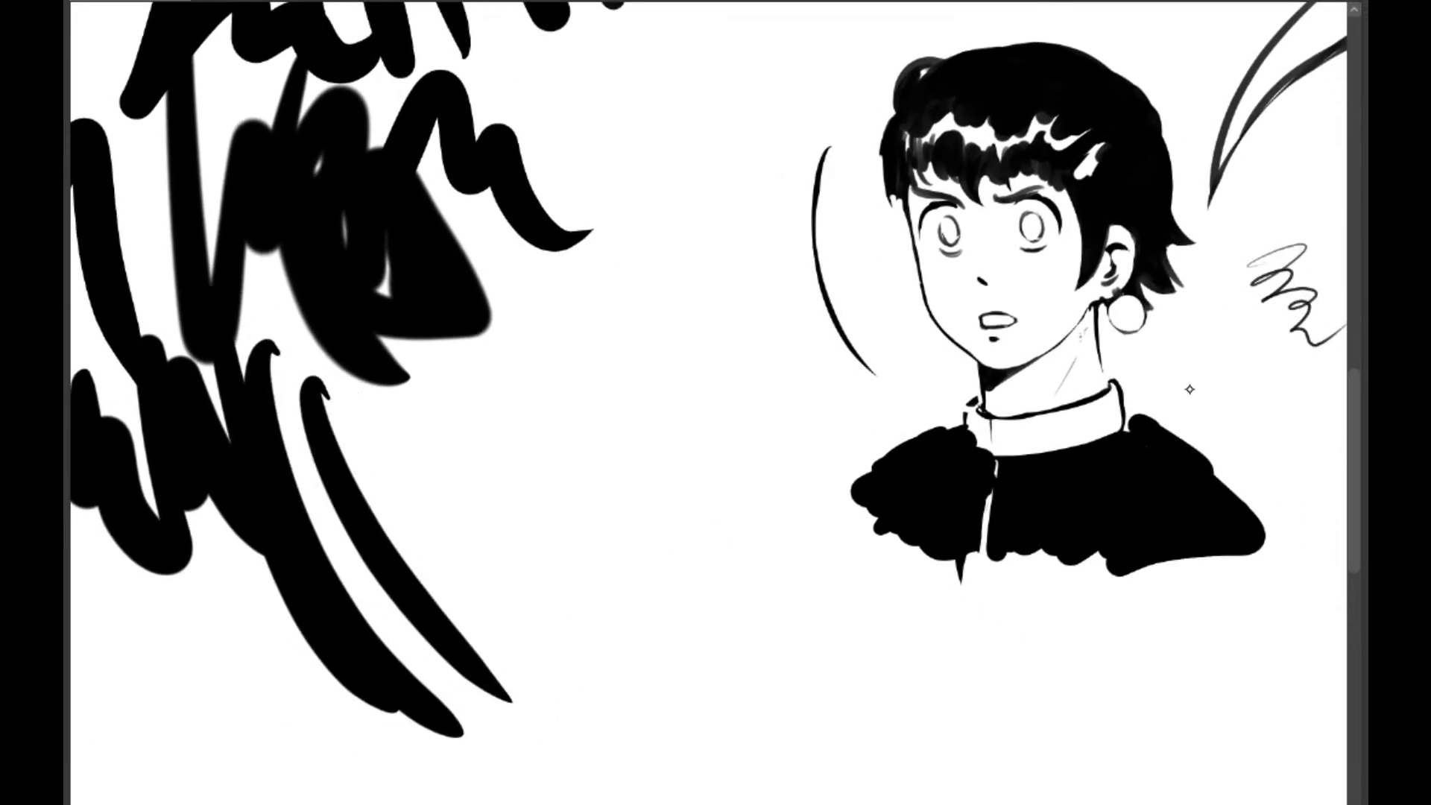
Paint more wavy black test strokes with tapered tips beside and below the long curved strokes
mouse_move(406, 382)
mouse_down()
mouse_move(486, 542)
mouse_move(578, 644)
mouse_up()
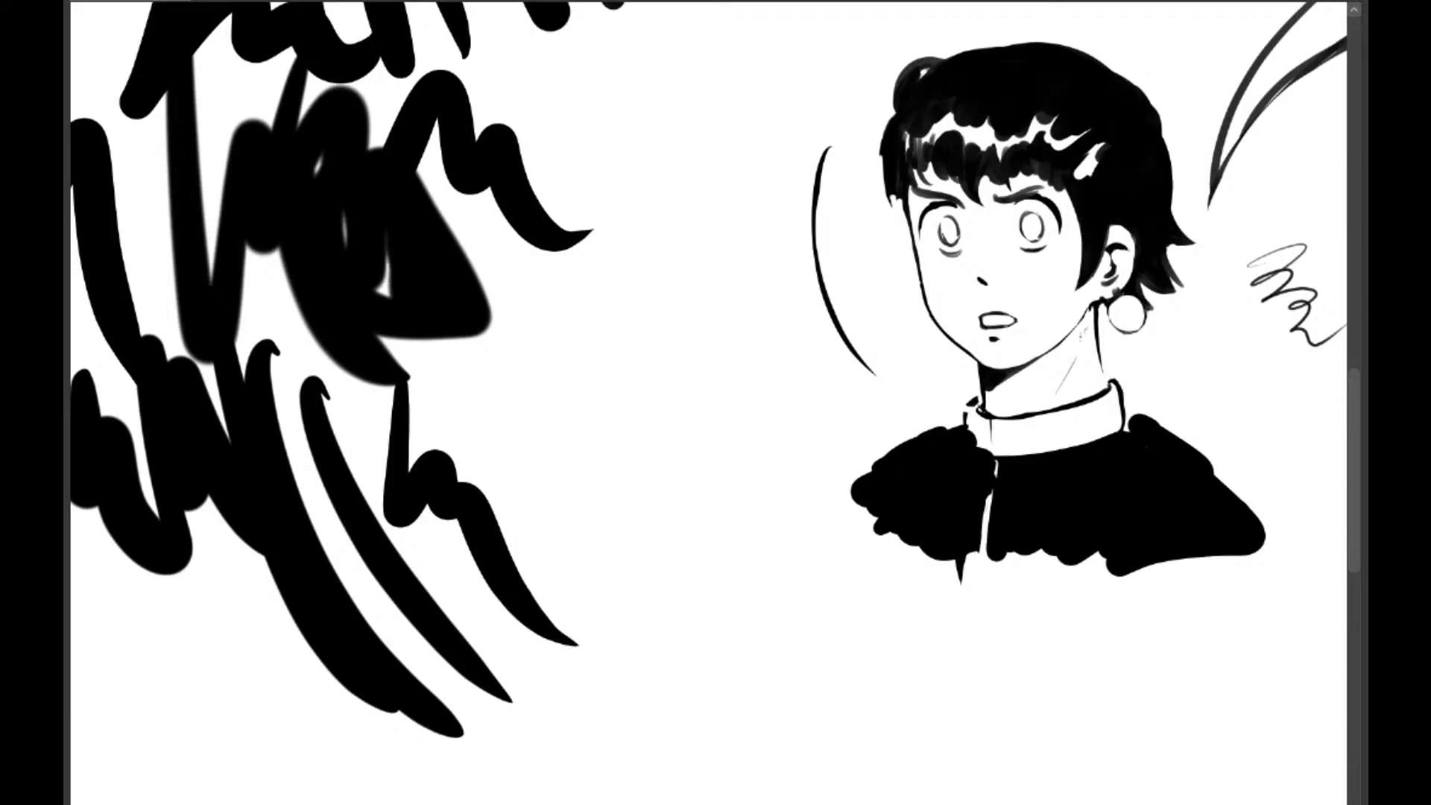
key(ctrl+plus)
mouse_move(209, 464)
mouse_down()
mouse_move(342, 343)
mouse_move(479, 274)
mouse_up()
key(ctrl+minus)
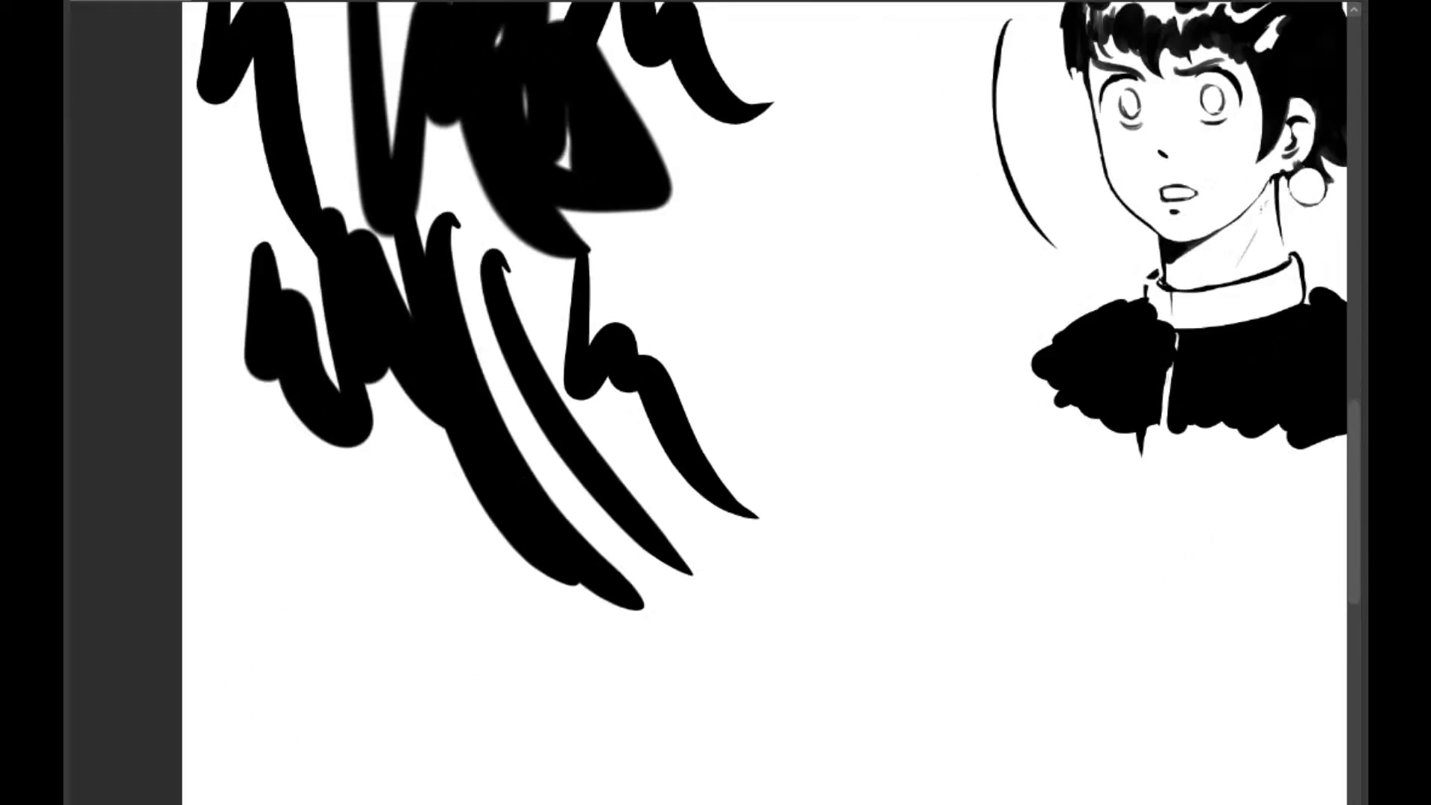
drag(397, 359, 313, 473)
mouse_move(187, 533)
mouse_down()
mouse_move(192, 639)
mouse_move(315, 678)
mouse_move(386, 769)
mouse_up()
drag(317, 579, 430, 772)
mouse_move(298, 495)
mouse_down()
mouse_move(313, 527)
mouse_move(504, 699)
mouse_up()
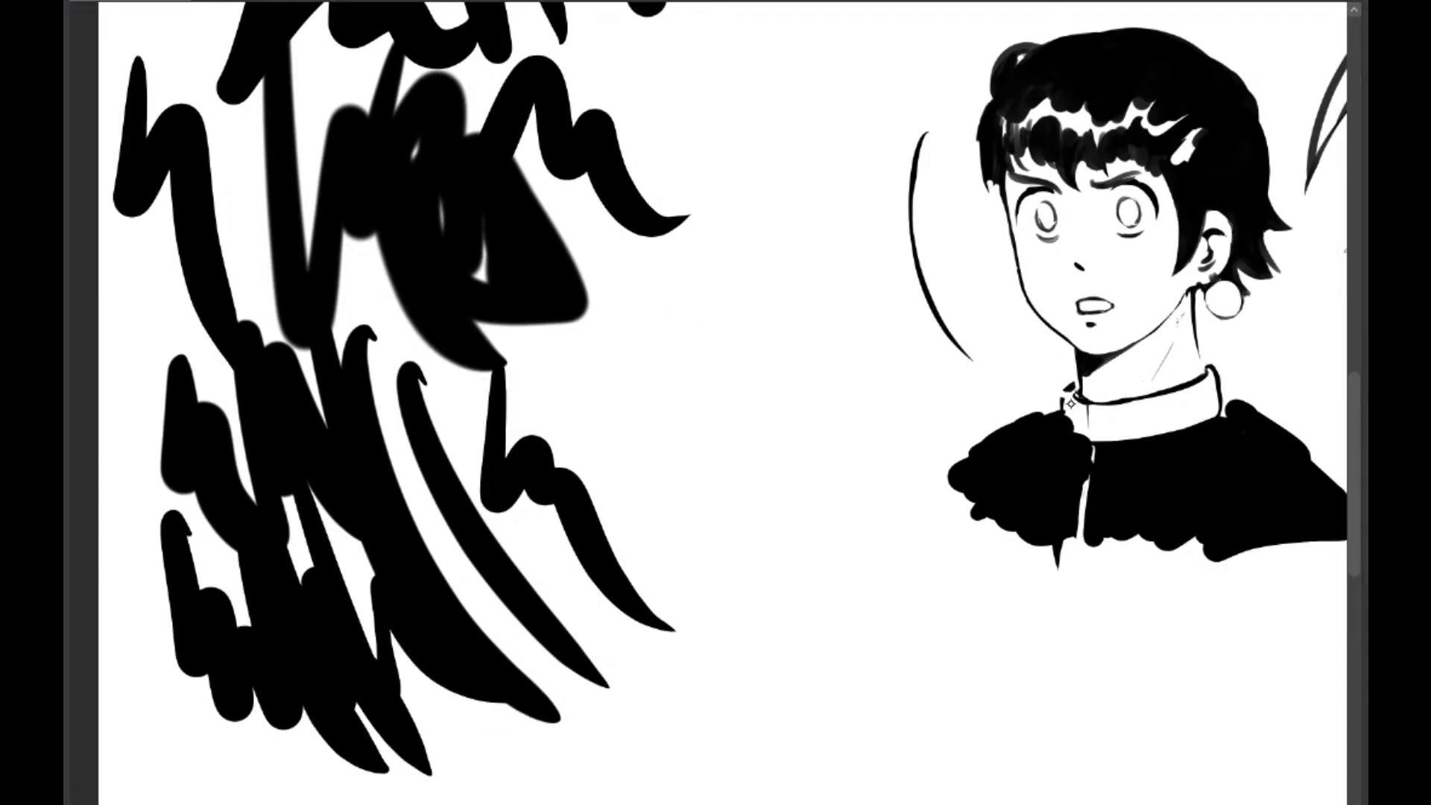
mouse_move(493, 360)
mouse_down()
mouse_move(442, 522)
mouse_move(534, 435)
mouse_move(606, 569)
mouse_up()
mouse_move(538, 325)
mouse_down()
mouse_move(536, 379)
mouse_move(594, 458)
mouse_up()
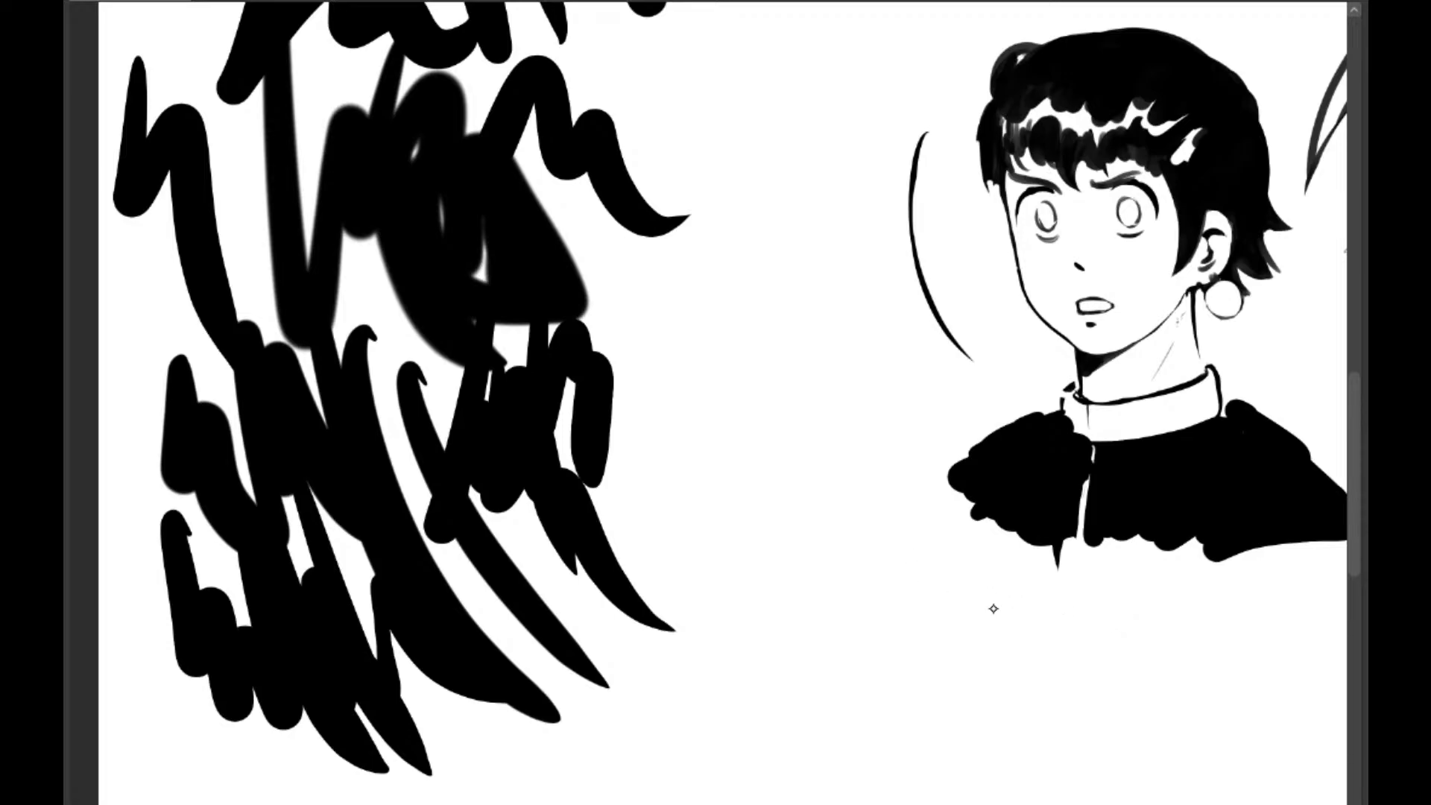
Paint soft translucent grey test strokes below the black scribbles and a thick opaque black zigzag over them
mouse_move(265, 592)
mouse_down()
mouse_move(243, 786)
mouse_move(298, 804)
mouse_up()
mouse_move(503, 691)
mouse_down()
mouse_move(375, 388)
mouse_move(357, 391)
mouse_up()
mouse_move(242, 492)
mouse_down()
mouse_move(288, 709)
mouse_move(425, 747)
mouse_move(288, 600)
mouse_move(398, 579)
mouse_move(604, 727)
mouse_up()
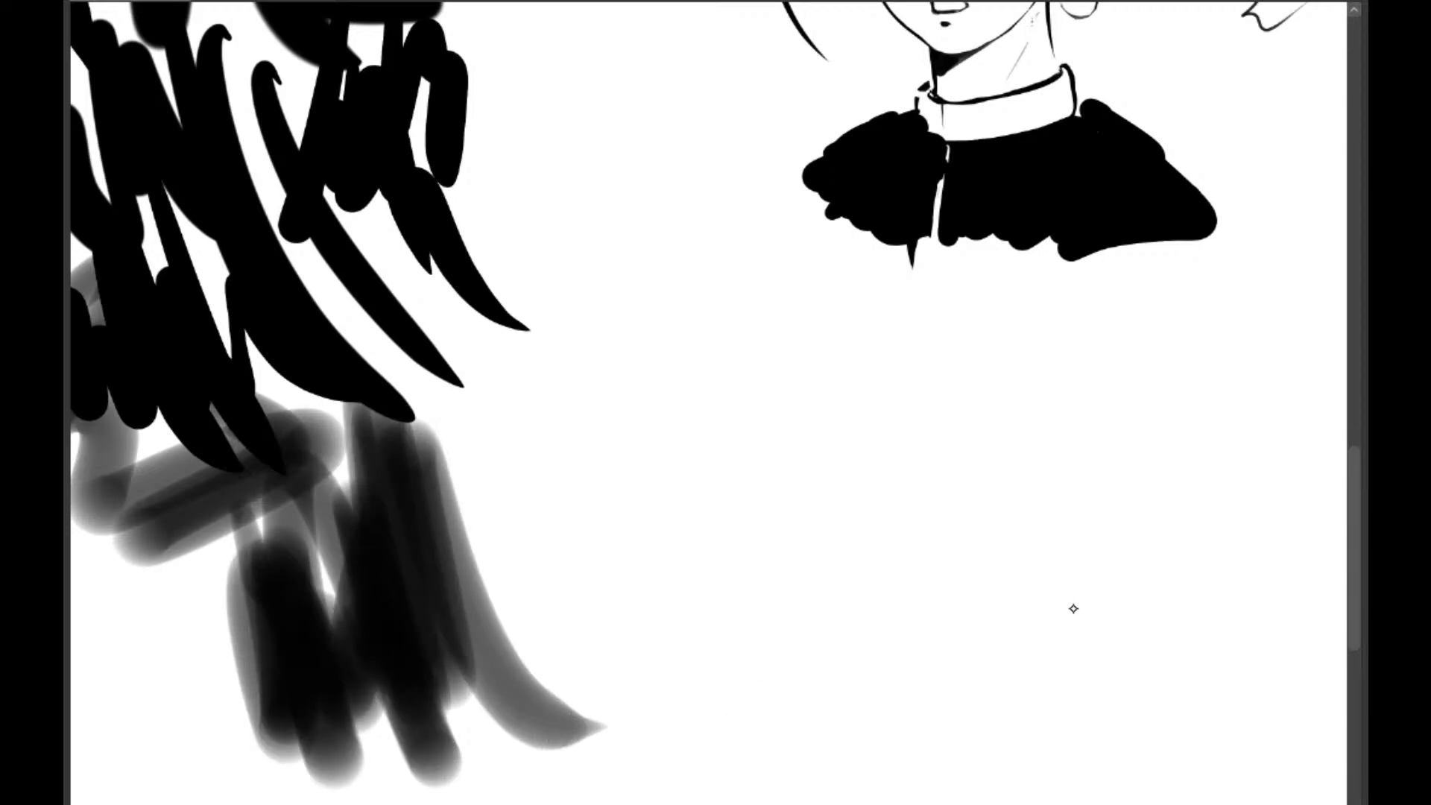
mouse_move(290, 387)
mouse_down()
mouse_move(437, 585)
mouse_move(521, 557)
mouse_move(444, 516)
mouse_move(504, 434)
mouse_move(559, 481)
mouse_move(702, 711)
mouse_move(693, 745)
mouse_up()
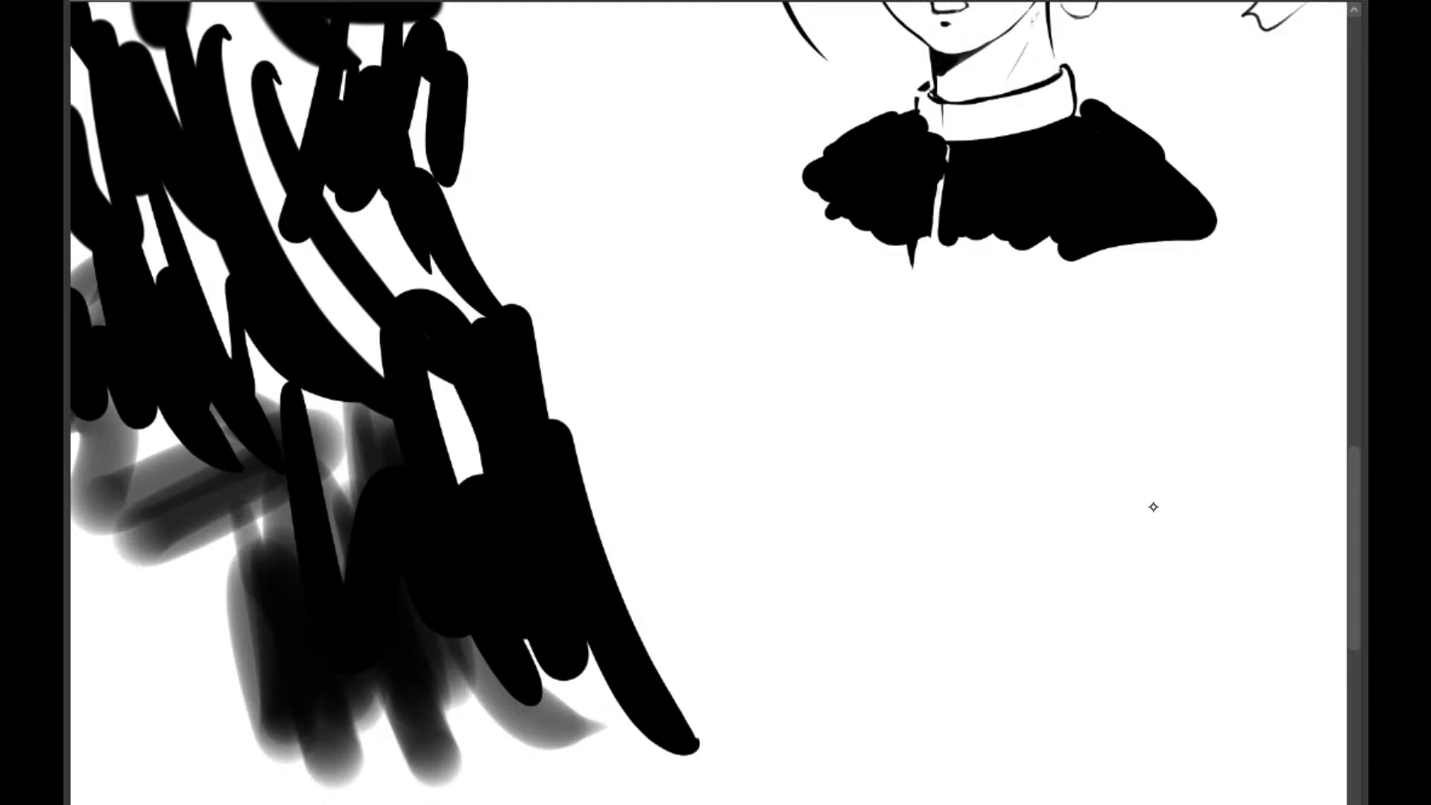
Paint thick curved black test loops with tapered ends around the opaque zigzag
mouse_move(290, 464)
mouse_down()
mouse_move(255, 738)
mouse_move(429, 692)
mouse_up()
drag(486, 165, 390, 393)
mouse_move(641, 233)
mouse_down()
mouse_move(597, 272)
mouse_move(585, 585)
mouse_up()
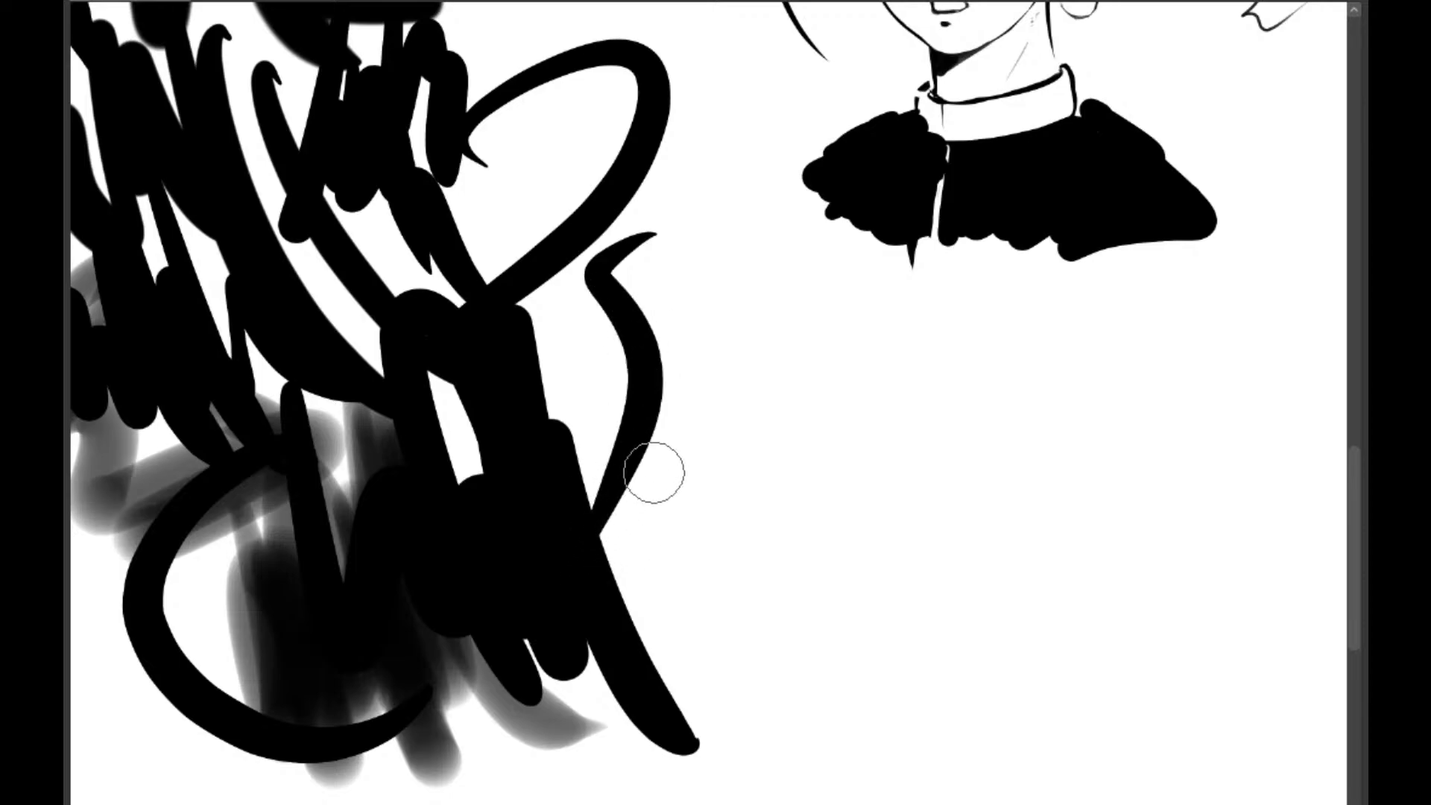
drag(530, 215, 524, 424)
Paint a thick black tangle of zigzag and wavy test strokes directly beneath the small portrait
drag(660, 508, 287, 298)
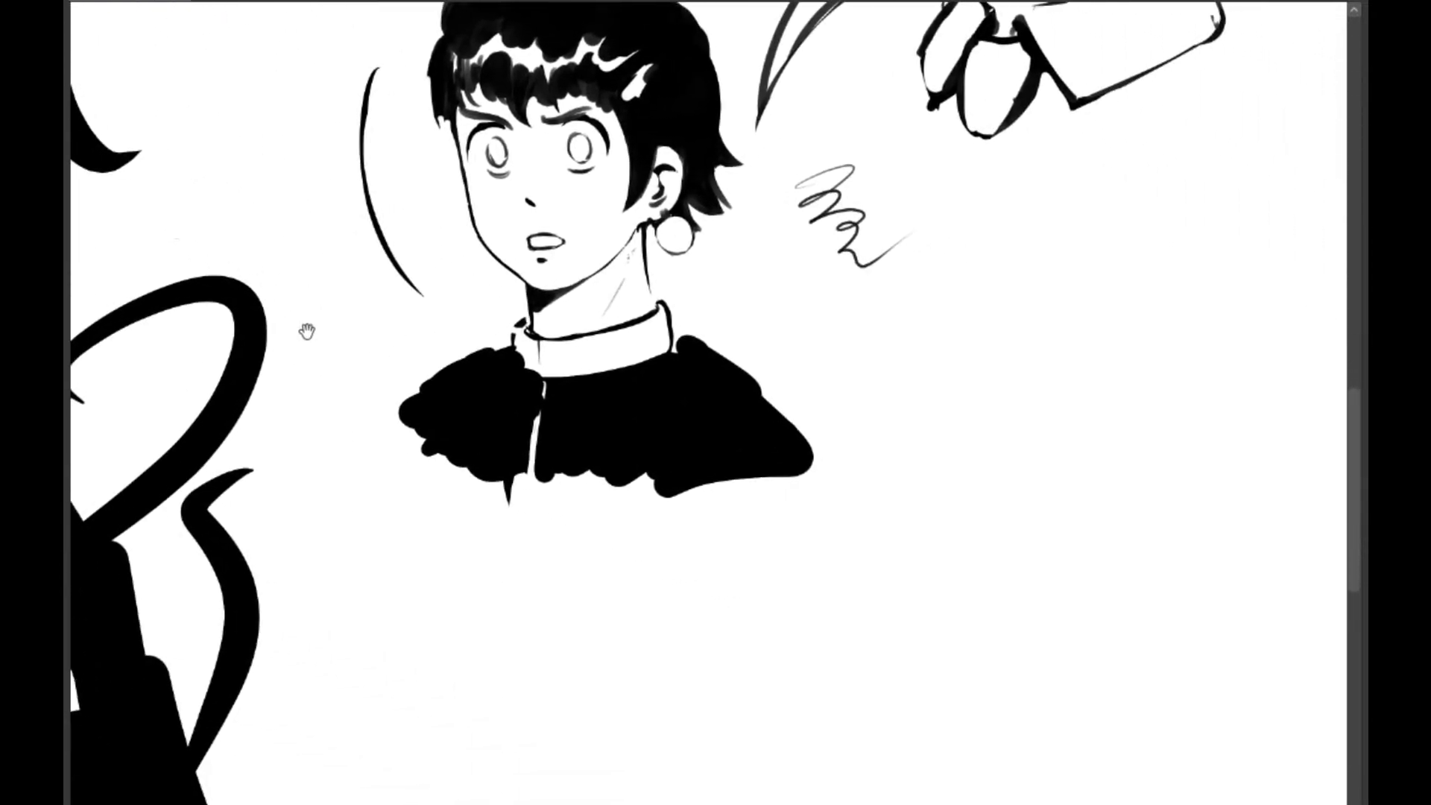
drag(473, 546, 326, 434)
mouse_move(247, 369)
mouse_down()
mouse_move(290, 621)
mouse_move(536, 728)
mouse_up()
mouse_move(195, 447)
mouse_down()
mouse_move(214, 600)
mouse_move(367, 750)
mouse_move(532, 548)
mouse_up()
mouse_move(470, 490)
mouse_down()
mouse_move(681, 692)
mouse_move(568, 573)
mouse_move(288, 561)
mouse_up()
drag(707, 468, 249, 526)
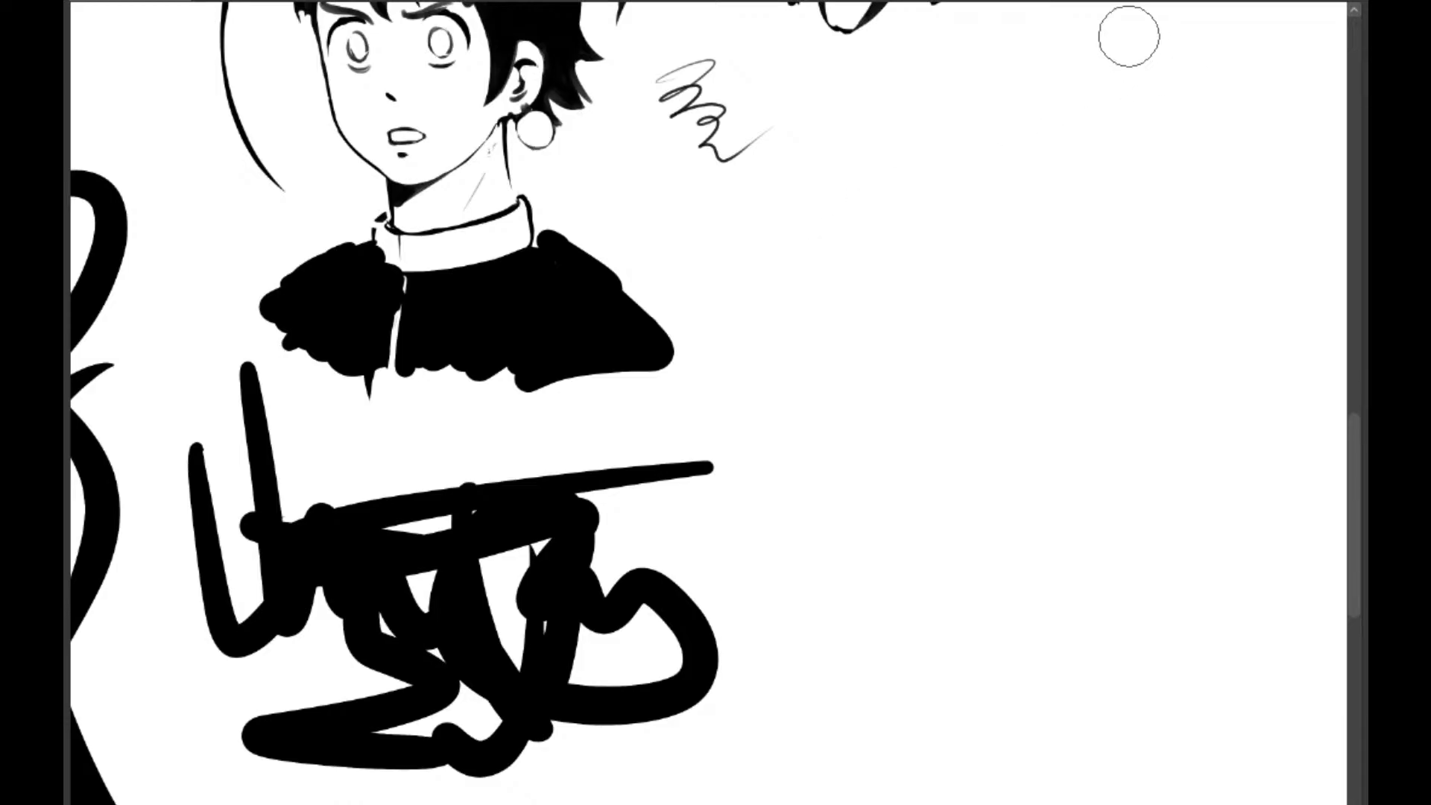
Start the large character's black jacket with a filled patch directly under the collar
drag(1080, 122, 838, 415)
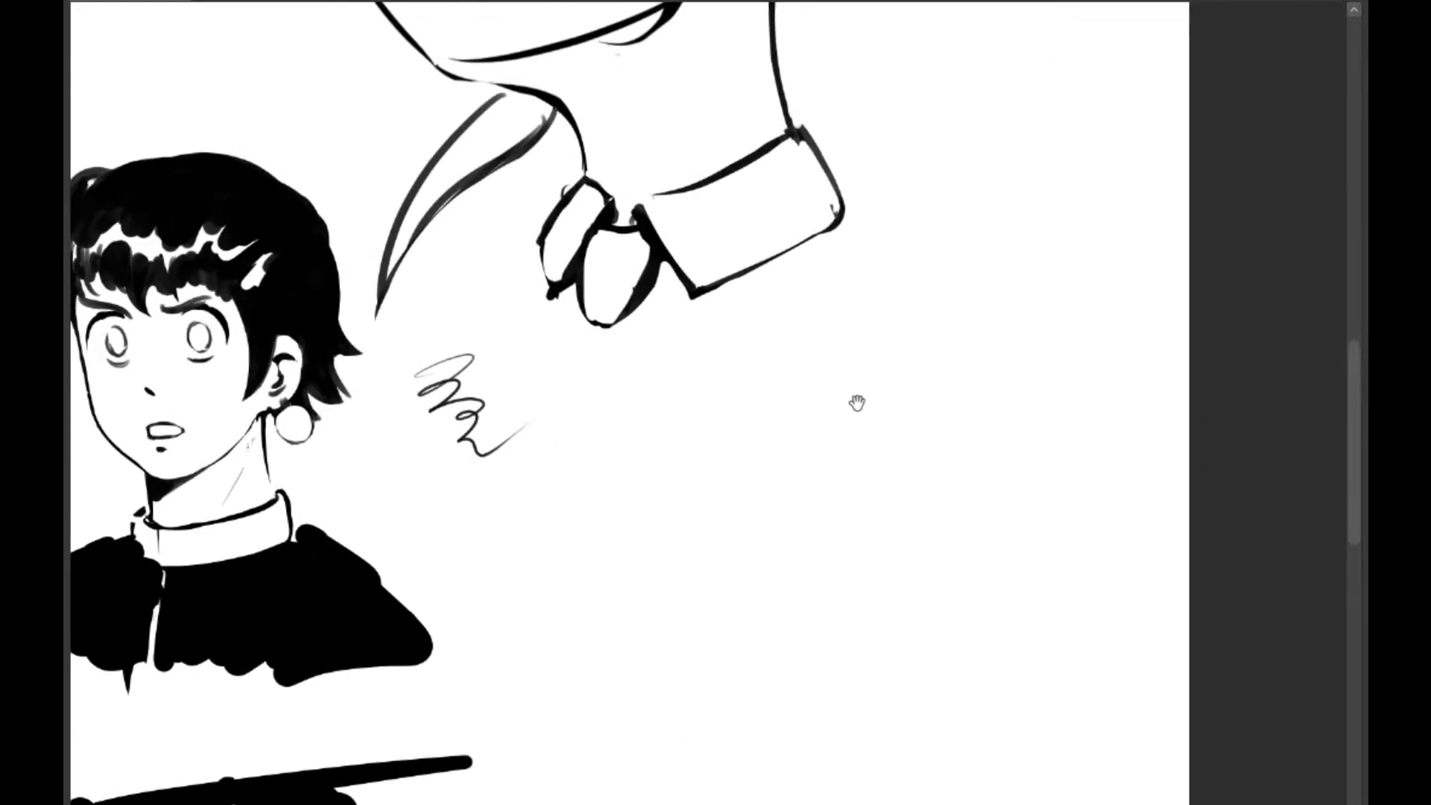
drag(904, 273, 875, 483)
mouse_move(815, 442)
mouse_down()
mouse_move(828, 549)
mouse_move(795, 493)
mouse_move(814, 458)
mouse_move(700, 512)
mouse_move(819, 484)
mouse_move(764, 529)
mouse_move(794, 503)
mouse_move(897, 516)
mouse_move(656, 555)
mouse_up()
drag(636, 524, 786, 551)
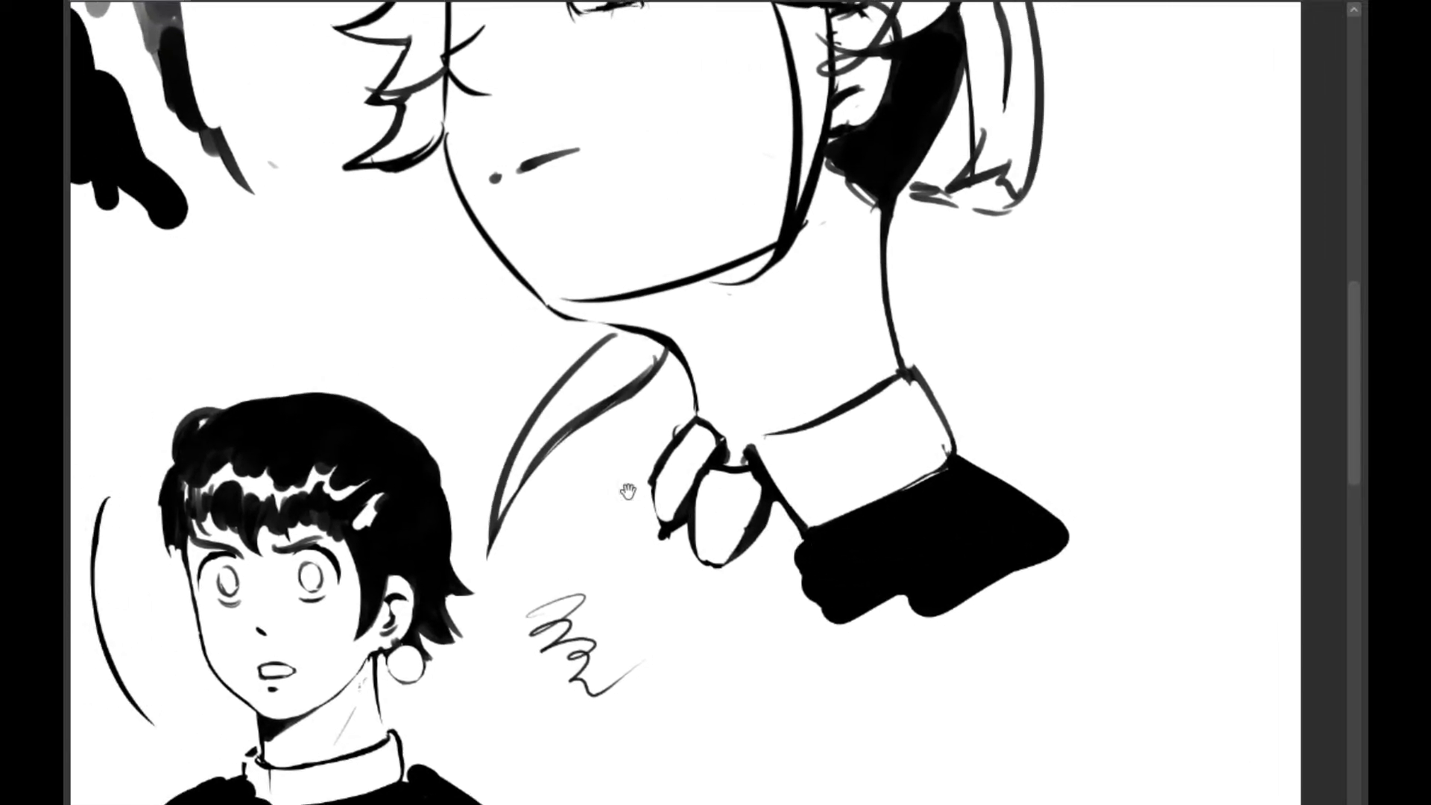
mouse_move(675, 441)
mouse_down()
mouse_move(591, 463)
mouse_move(648, 514)
mouse_move(630, 551)
mouse_move(597, 479)
mouse_move(618, 539)
mouse_move(670, 543)
mouse_move(553, 530)
mouse_move(610, 471)
mouse_move(550, 472)
mouse_move(578, 575)
mouse_move(697, 619)
mouse_up()
Extend the black jacket from the collar out over the back shoulder and along its lower edge
mouse_move(799, 597)
mouse_down()
mouse_move(833, 579)
mouse_move(802, 574)
mouse_move(776, 538)
mouse_move(915, 597)
mouse_move(998, 601)
mouse_move(1001, 512)
mouse_move(1152, 534)
mouse_move(1005, 488)
mouse_move(952, 606)
mouse_move(1081, 576)
mouse_move(1189, 582)
mouse_move(996, 636)
mouse_move(1023, 635)
mouse_move(1011, 628)
mouse_move(1080, 562)
mouse_up()
mouse_move(993, 371)
mouse_down()
mouse_move(1047, 479)
mouse_move(951, 376)
mouse_up()
mouse_move(635, 602)
mouse_down()
mouse_move(690, 607)
mouse_move(627, 600)
mouse_move(731, 571)
mouse_move(687, 626)
mouse_move(495, 656)
mouse_move(936, 715)
mouse_move(740, 722)
mouse_up()
mouse_move(553, 678)
mouse_down()
mouse_move(991, 710)
mouse_move(1152, 602)
mouse_up()
mouse_move(956, 699)
mouse_down()
mouse_move(1176, 597)
mouse_move(1166, 626)
mouse_up()
drag(1045, 712, 1129, 663)
drag(1106, 702, 1213, 608)
drag(1169, 539, 1053, 543)
Fill the jacket's chest and front shoulder black around the neckwear, reaching toward the small portrait
mouse_move(336, 626)
mouse_down()
mouse_move(331, 565)
mouse_move(358, 651)
mouse_move(418, 667)
mouse_up()
drag(792, 445, 1054, 552)
mouse_move(899, 497)
mouse_down()
mouse_move(1070, 594)
mouse_move(1058, 577)
mouse_up()
drag(977, 556, 1047, 607)
drag(1025, 607, 788, 694)
drag(567, 396, 812, 462)
drag(642, 527, 767, 521)
mouse_move(589, 548)
mouse_down()
mouse_move(561, 596)
mouse_move(557, 551)
mouse_move(551, 656)
mouse_move(570, 528)
mouse_move(569, 642)
mouse_up()
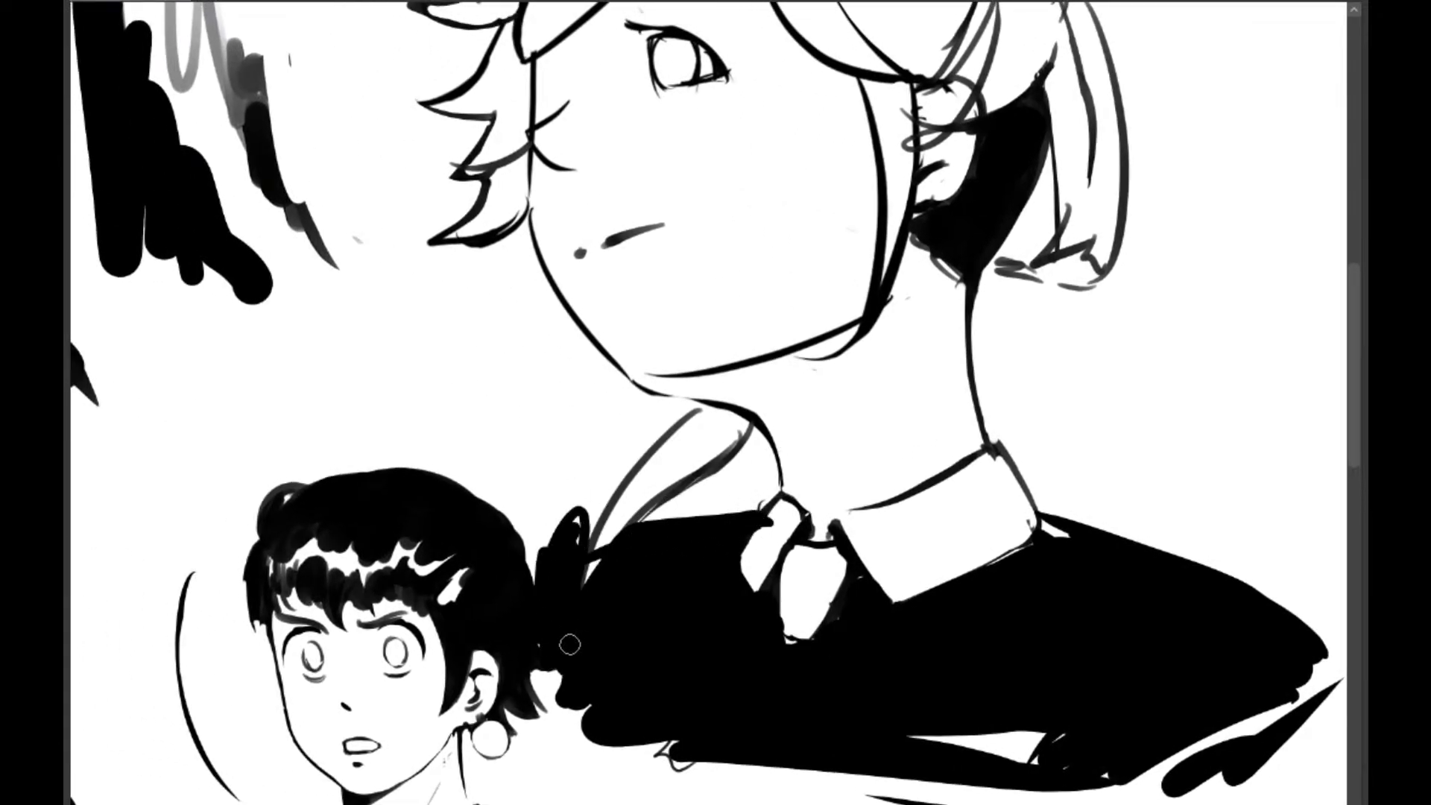
Erase the small portrait beside the large character with a much larger eraser
drag(448, 527, 498, 341)
key(e)
key(])
key(])
key(])
key(])
key(])
mouse_move(346, 329)
mouse_down()
mouse_move(438, 459)
mouse_move(477, 717)
mouse_up()
Repaint the jacket's front shoulder in black over the erased area and the small leftover scribble
key(b)
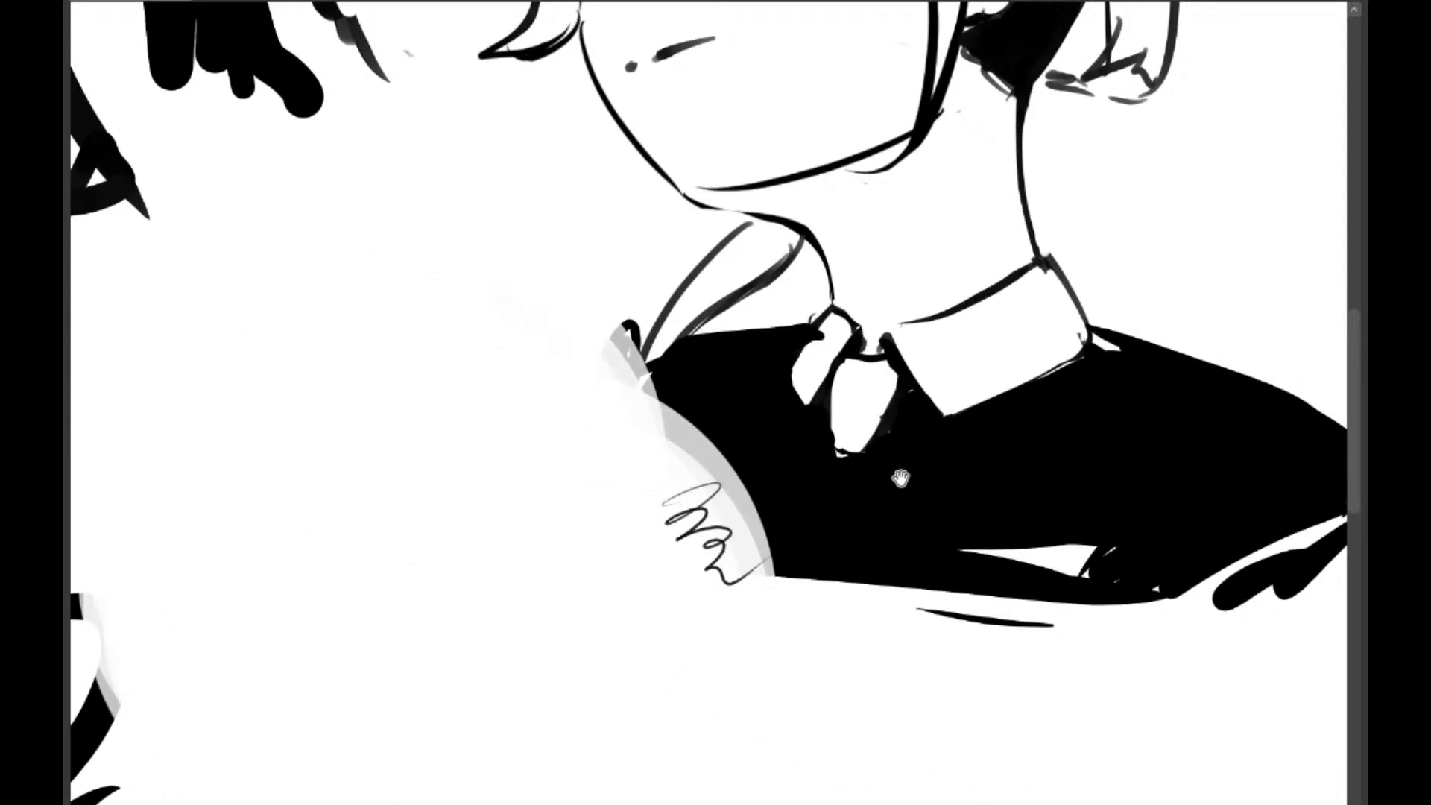
drag(786, 466, 588, 571)
mouse_move(483, 484)
mouse_down()
mouse_move(418, 589)
mouse_move(511, 495)
mouse_move(467, 562)
mouse_move(435, 665)
mouse_move(360, 638)
mouse_move(472, 677)
mouse_move(631, 664)
mouse_up()
Undo the last erasure and trim the jacket's bottom edge clean with a smaller eraser
key(e)
key(ctrl+z)
key(bracketleft)
key(bracketleft)
key(bracketleft)
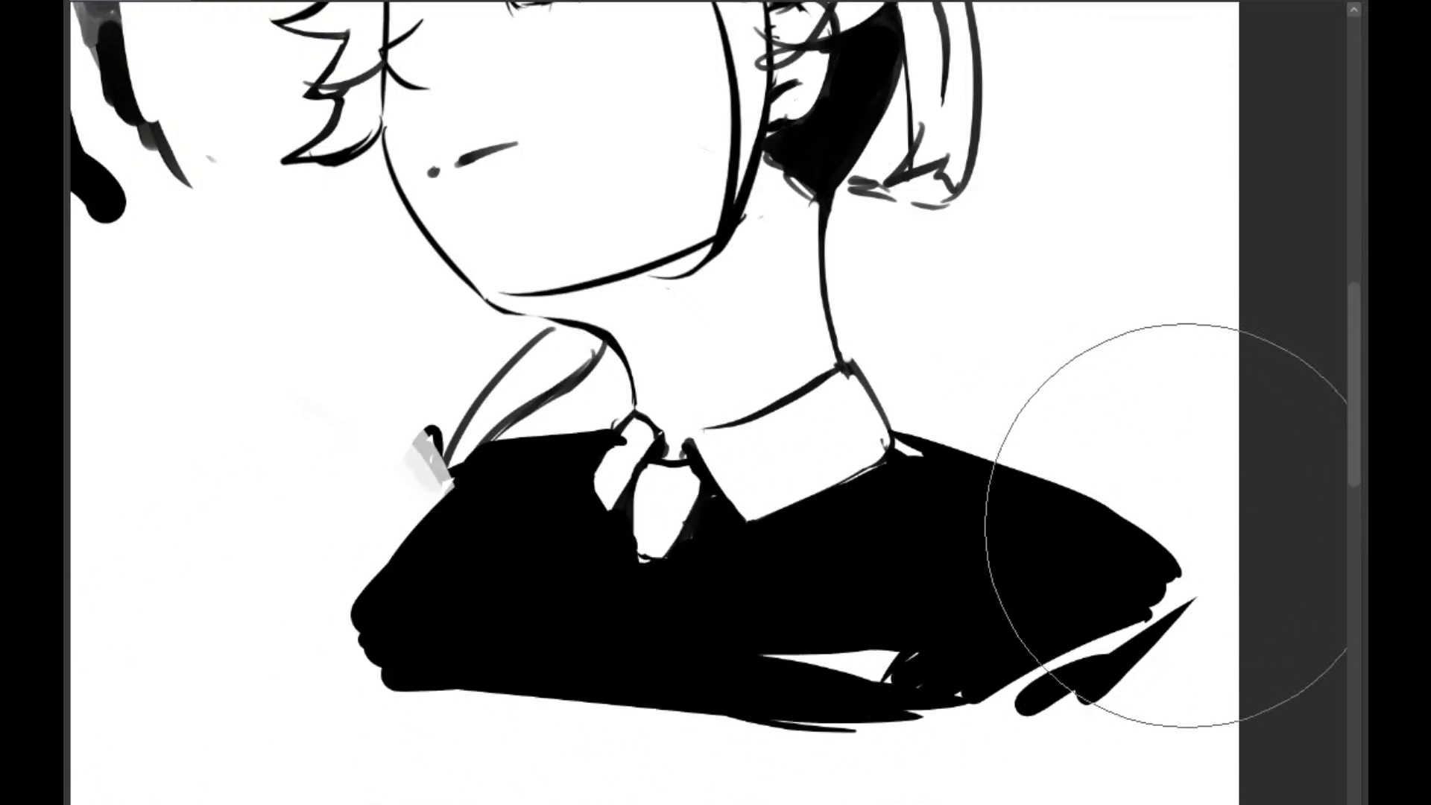
drag(417, 761, 920, 767)
key(bracketleft)
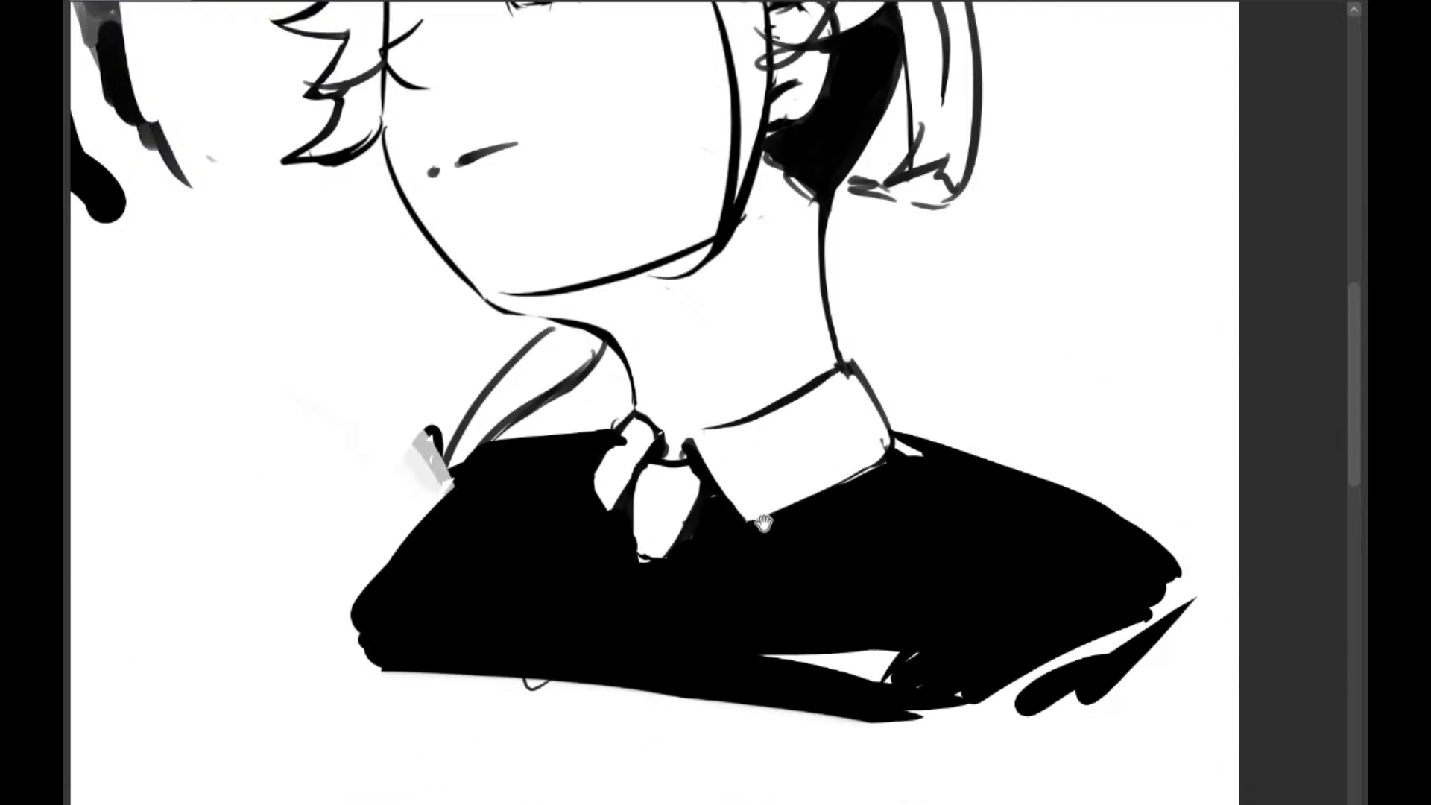
Fill the white gaps left in the black jacket near its lower edge and beside the collar
drag(901, 378, 640, 420)
key(b)
drag(508, 693, 655, 663)
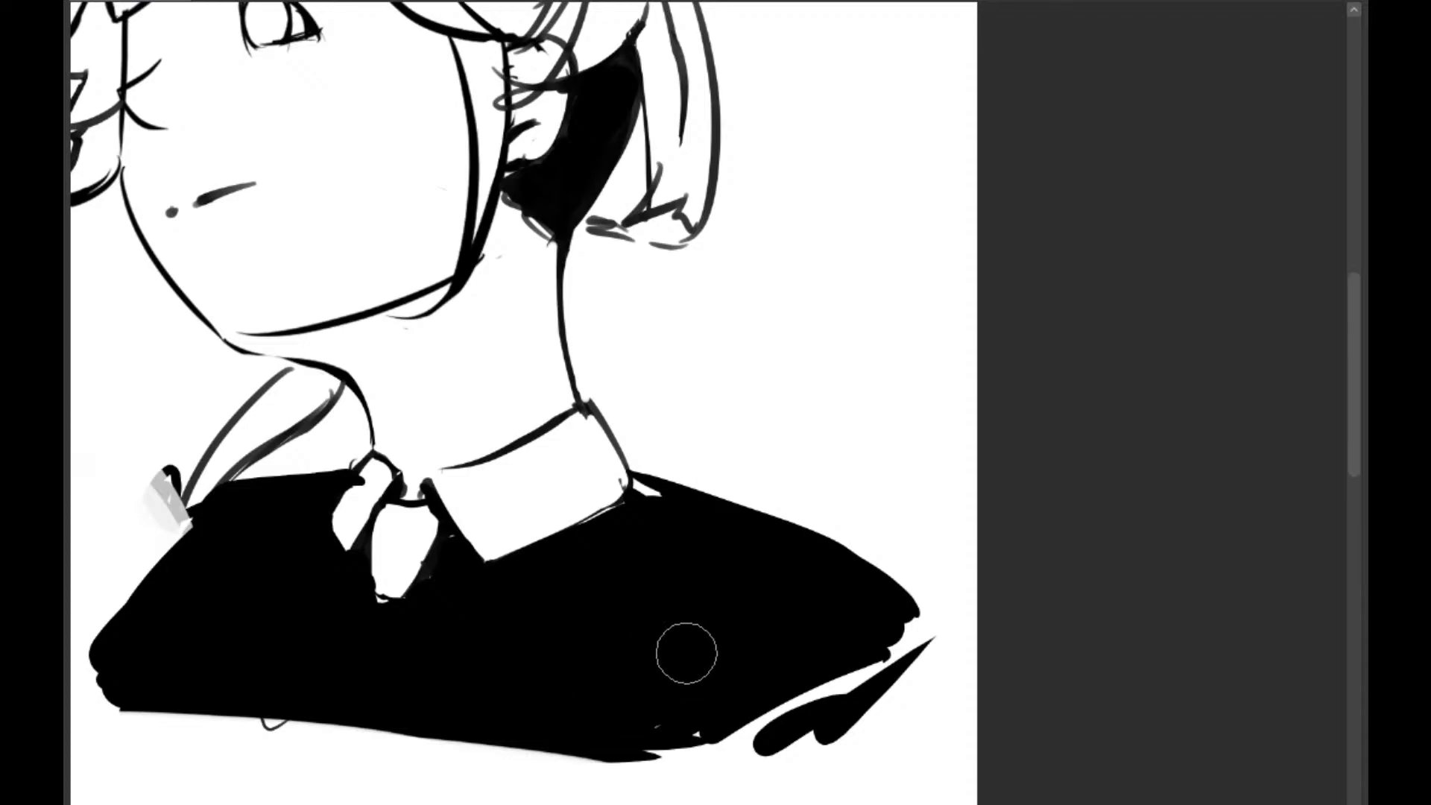
drag(640, 494, 623, 524)
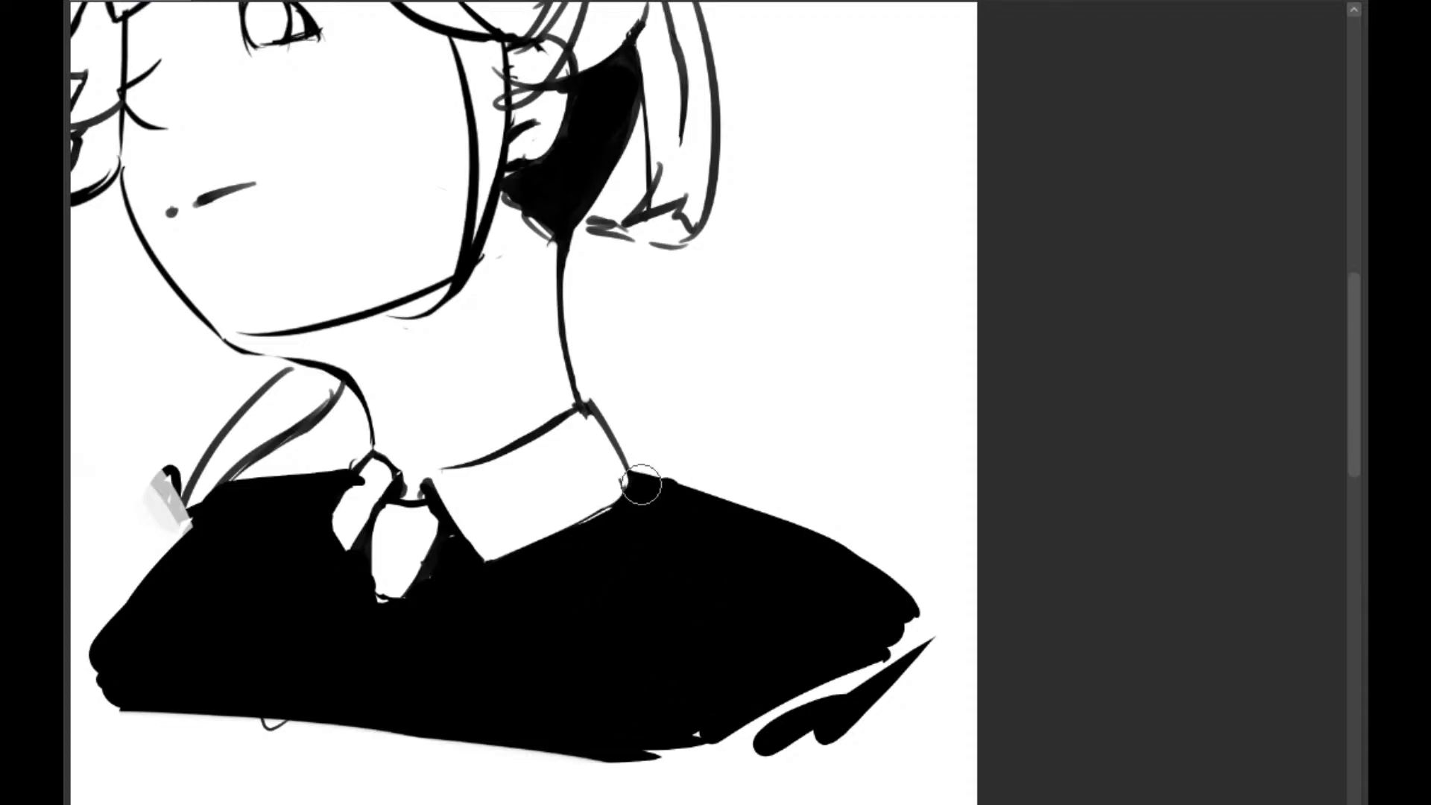
Try strokes on the character's cheek and behind the ponytail, and undo them
drag(527, 383, 757, 619)
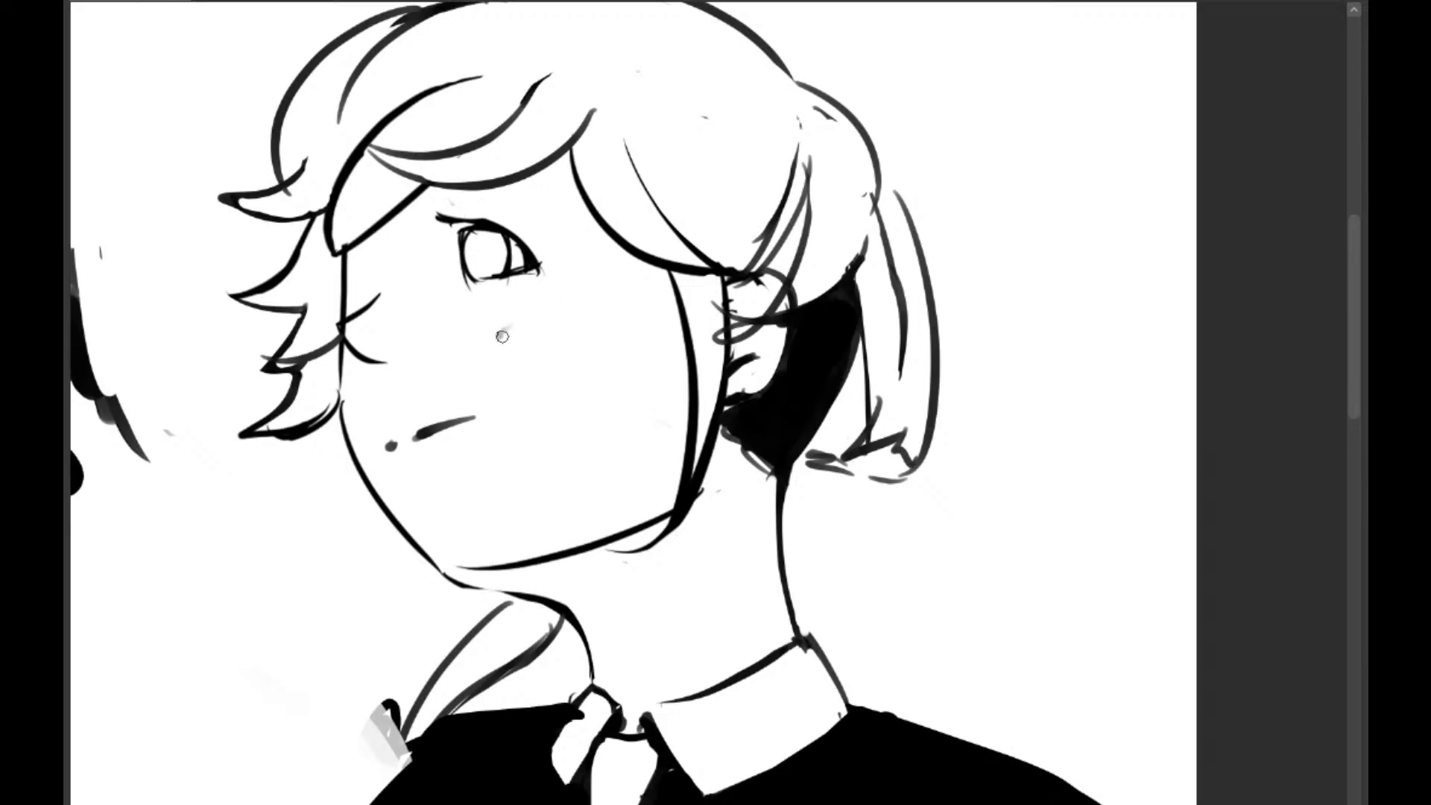
mouse_move(498, 336)
mouse_down()
mouse_move(521, 425)
mouse_move(660, 477)
mouse_up()
key(ctrl+z)
scroll(924, 323, up, 2)
mouse_move(891, 153)
mouse_down()
mouse_move(924, 261)
mouse_move(929, 244)
mouse_move(974, 303)
mouse_up()
key(ctrl+z)
key(ctrl+z)
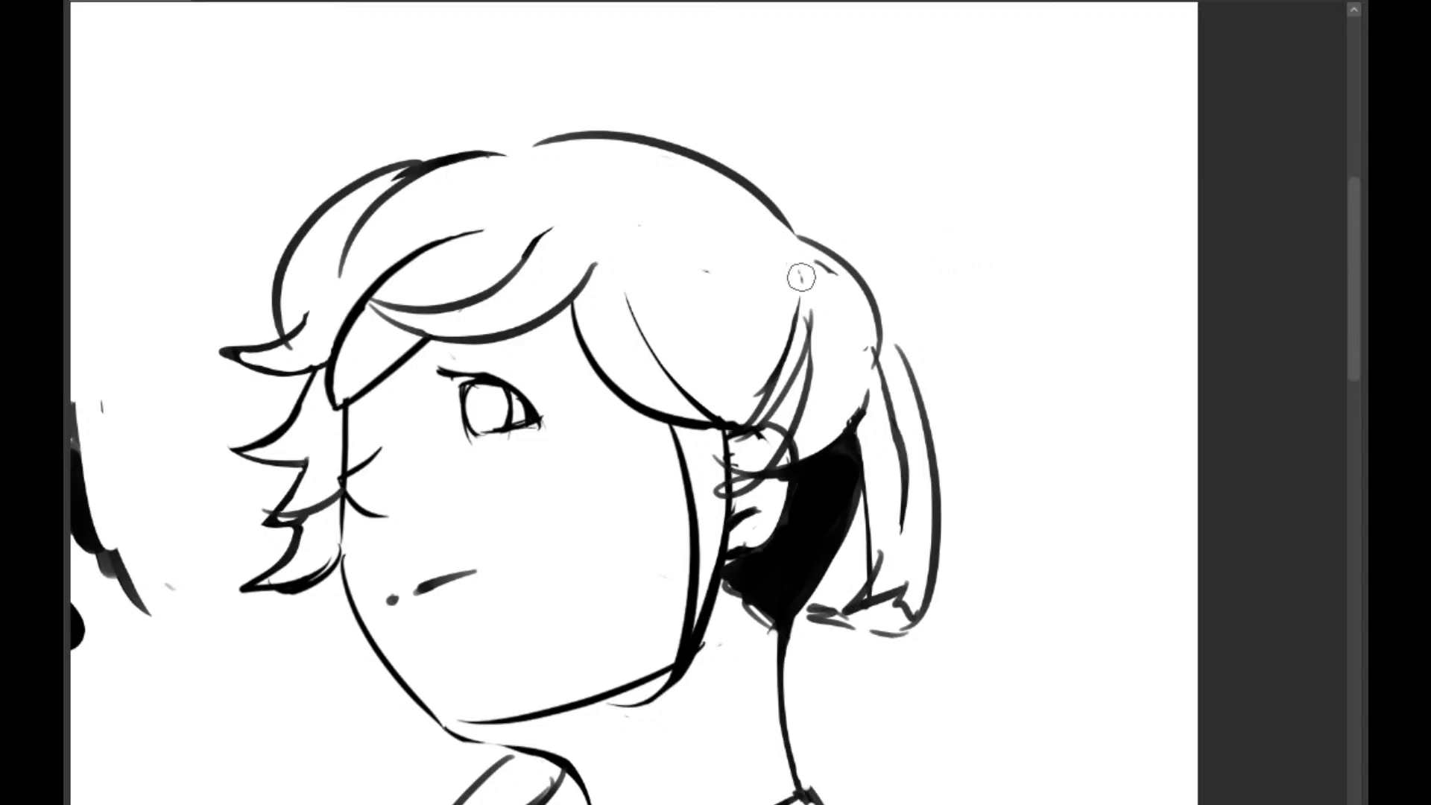
Try thin tapered test curves beside the eye with a smaller brush, and undo them
drag(594, 446, 751, 403)
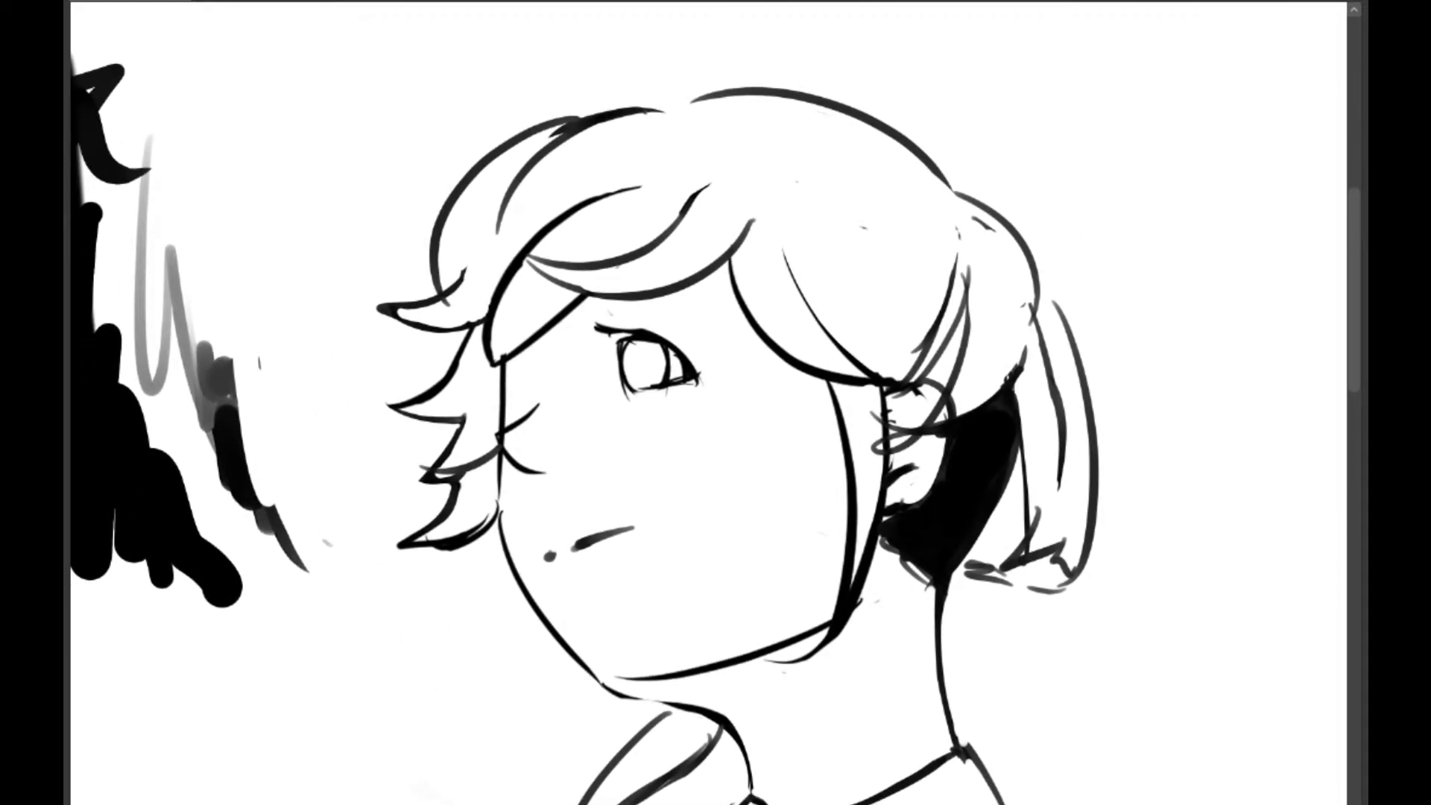
key(ctrl+plus)
key(ctrl+plus)
key(ctrl+plus)
key(ctrl+plus)
drag(938, 108, 1130, 288)
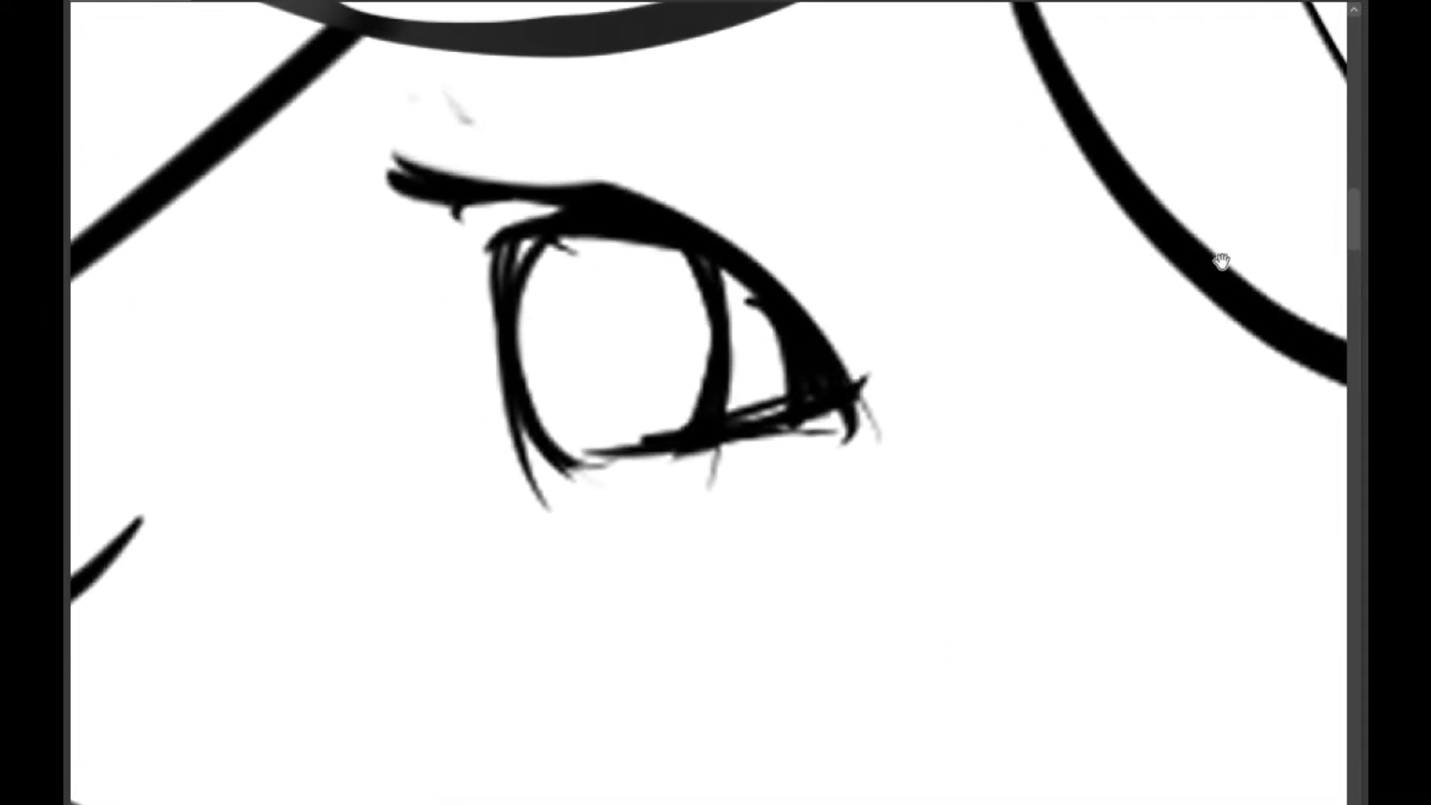
key(bracketleft)
key(bracketleft)
key(bracketleft)
key(bracketleft)
drag(825, 384, 813, 399)
drag(383, 322, 447, 674)
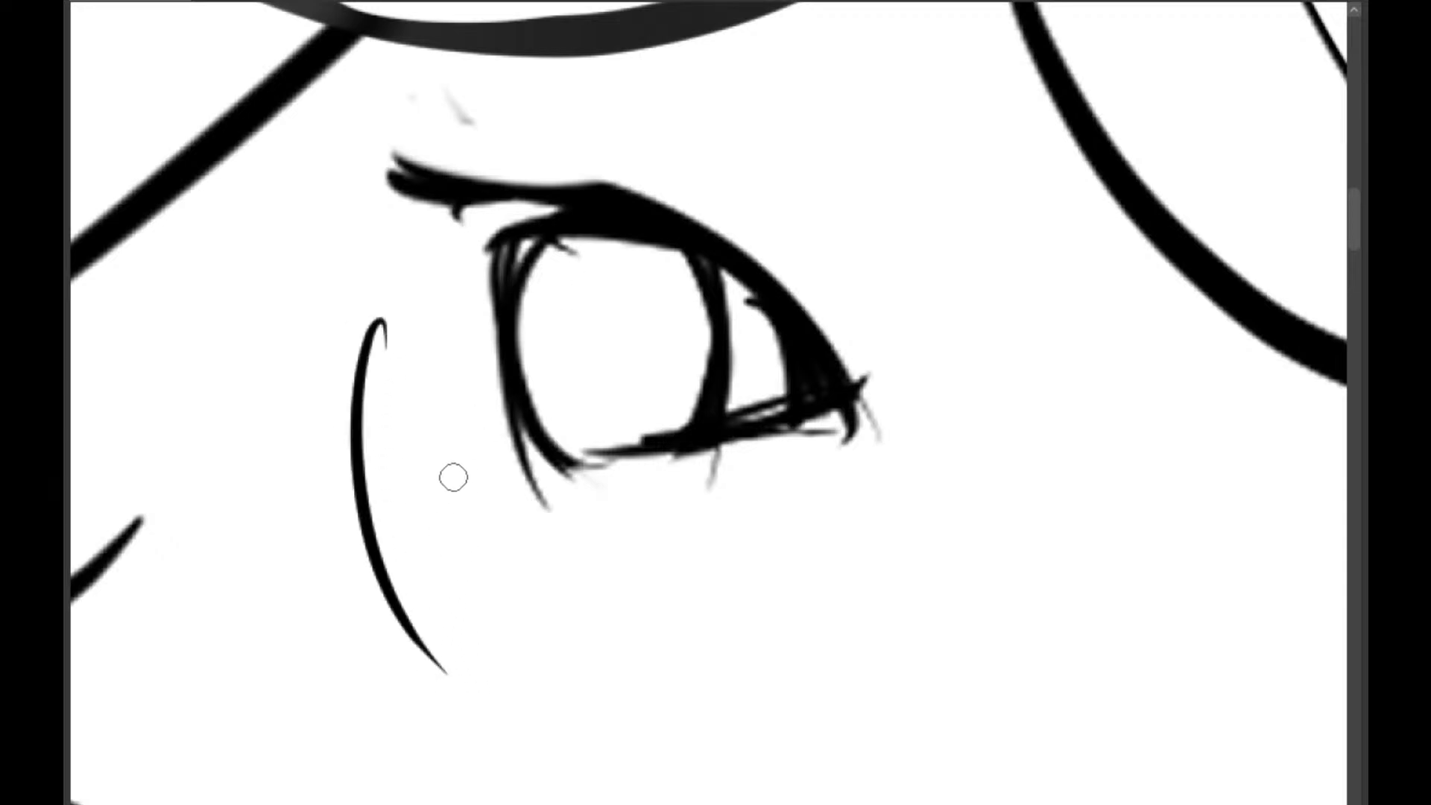
drag(477, 576, 779, 630)
key(ctrl+z)
key(ctrl+z)
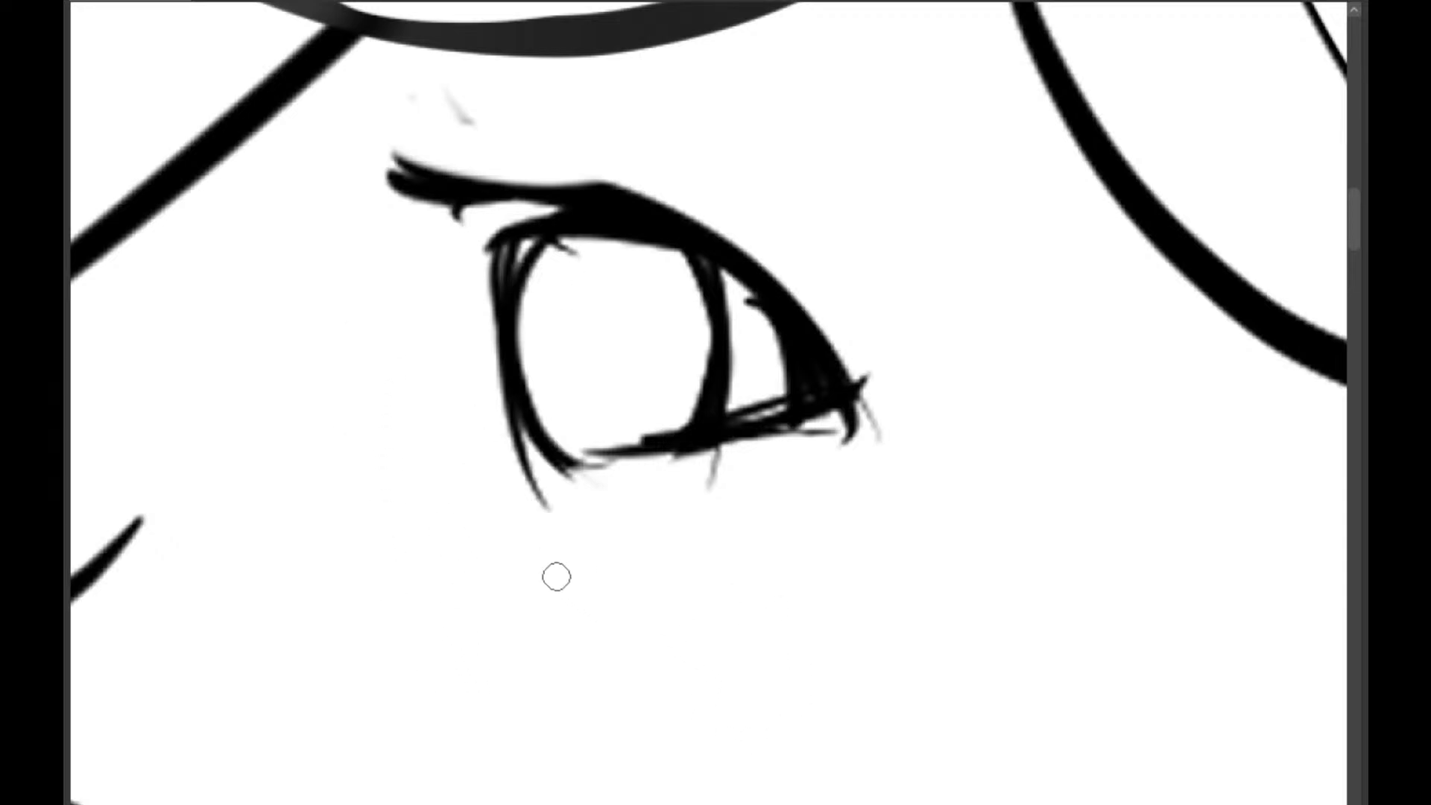
Thicken the lower curve of the nose at the front edge of the face
scroll(432, 671, down, 5)
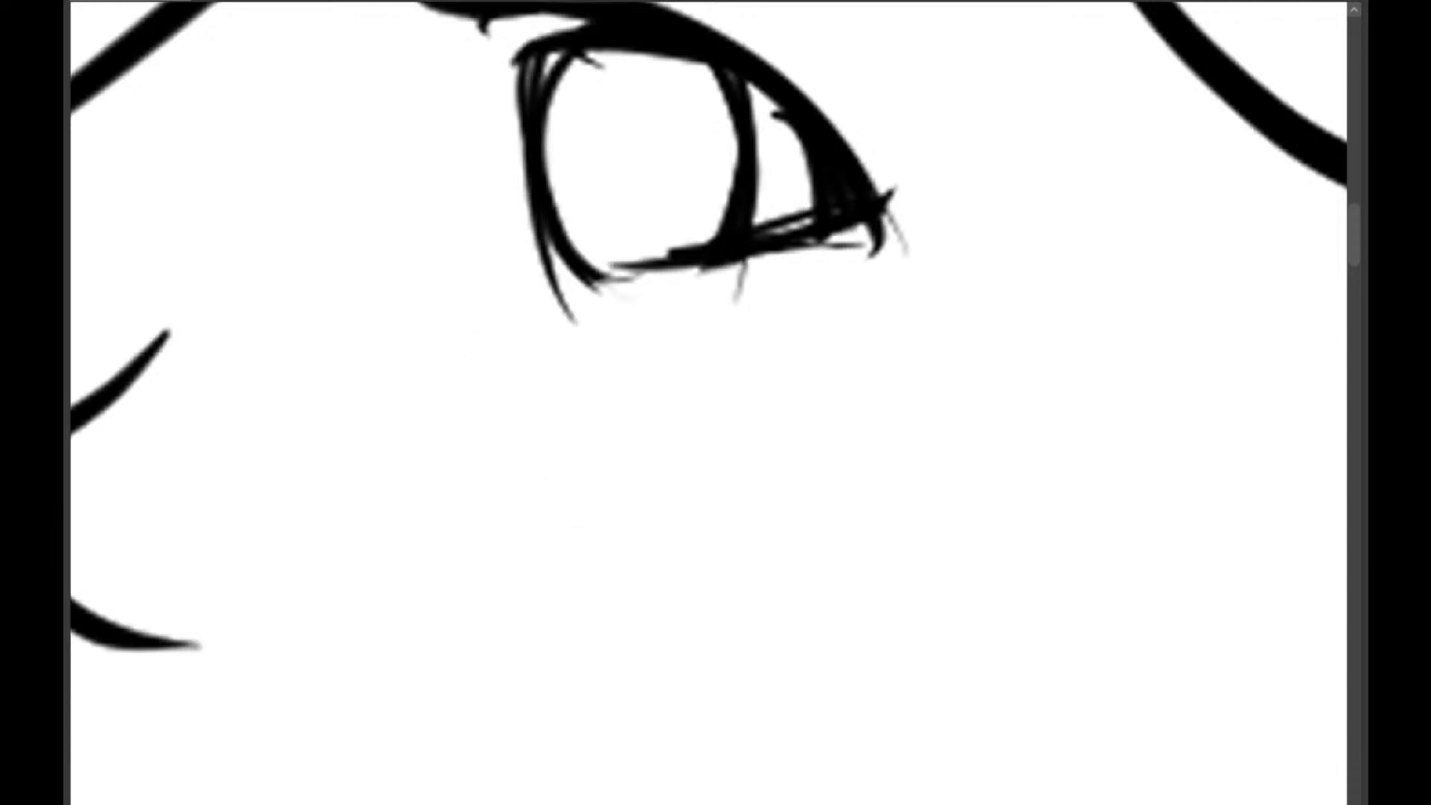
key(ctrl+minus)
drag(943, 420, 997, 211)
drag(610, 214, 556, 386)
mouse_move(250, 402)
mouse_down()
mouse_move(241, 391)
mouse_move(317, 498)
mouse_up()
drag(237, 477, 351, 530)
Undo the erasure made inside the nose and reduce the eraser size considerably
key(e)
mouse_move(289, 417)
mouse_down()
mouse_move(274, 415)
mouse_move(326, 468)
mouse_move(310, 462)
mouse_up()
key(ctrl+z)
key(bracketleft)
key(bracketleft)
key(bracketleft)
key(bracketleft)
key(bracketleft)
key(bracketleft)
key(bracketleft)
key(bracketleft)
key(bracketleft)
key(bracketleft)
key(bracketleft)
key(bracketleft)
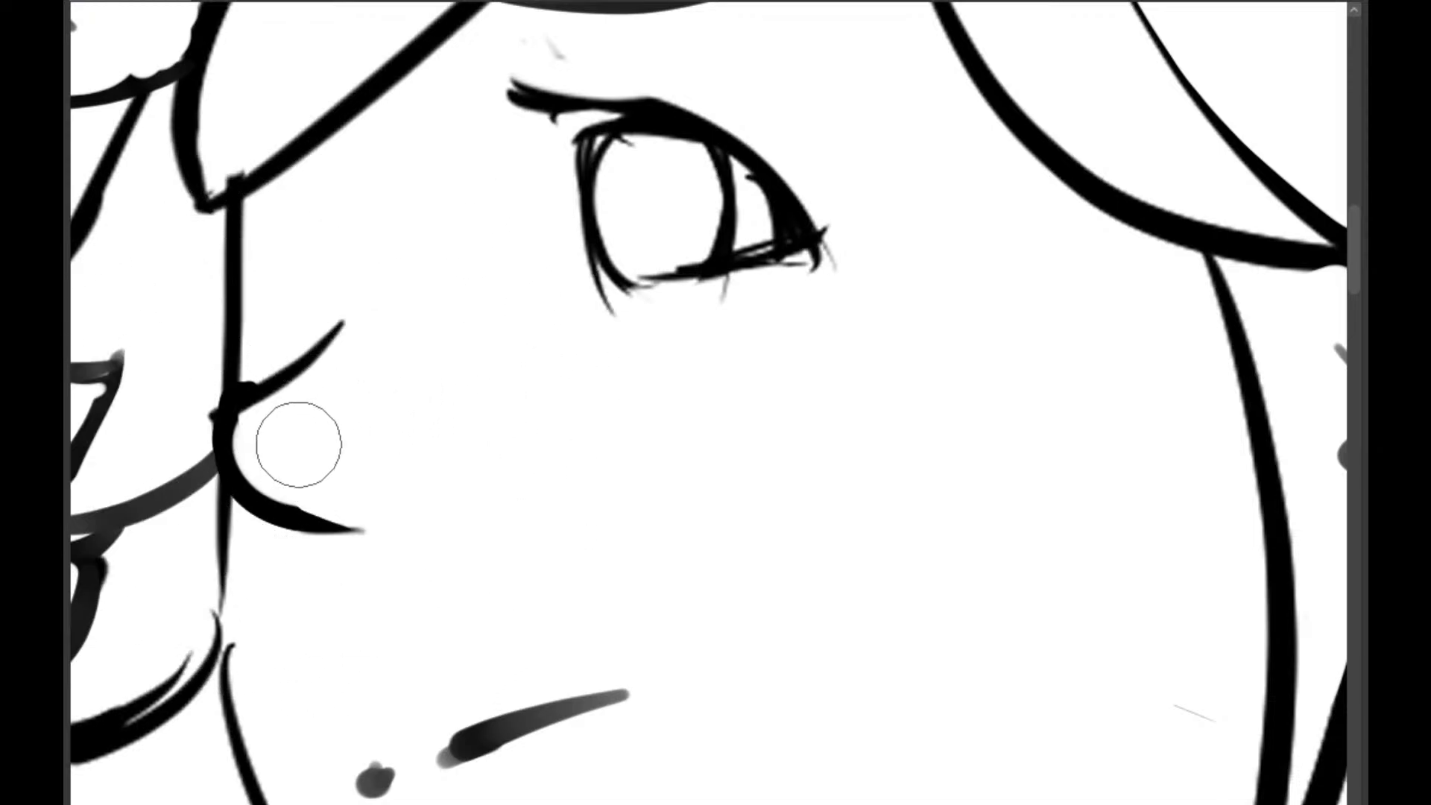
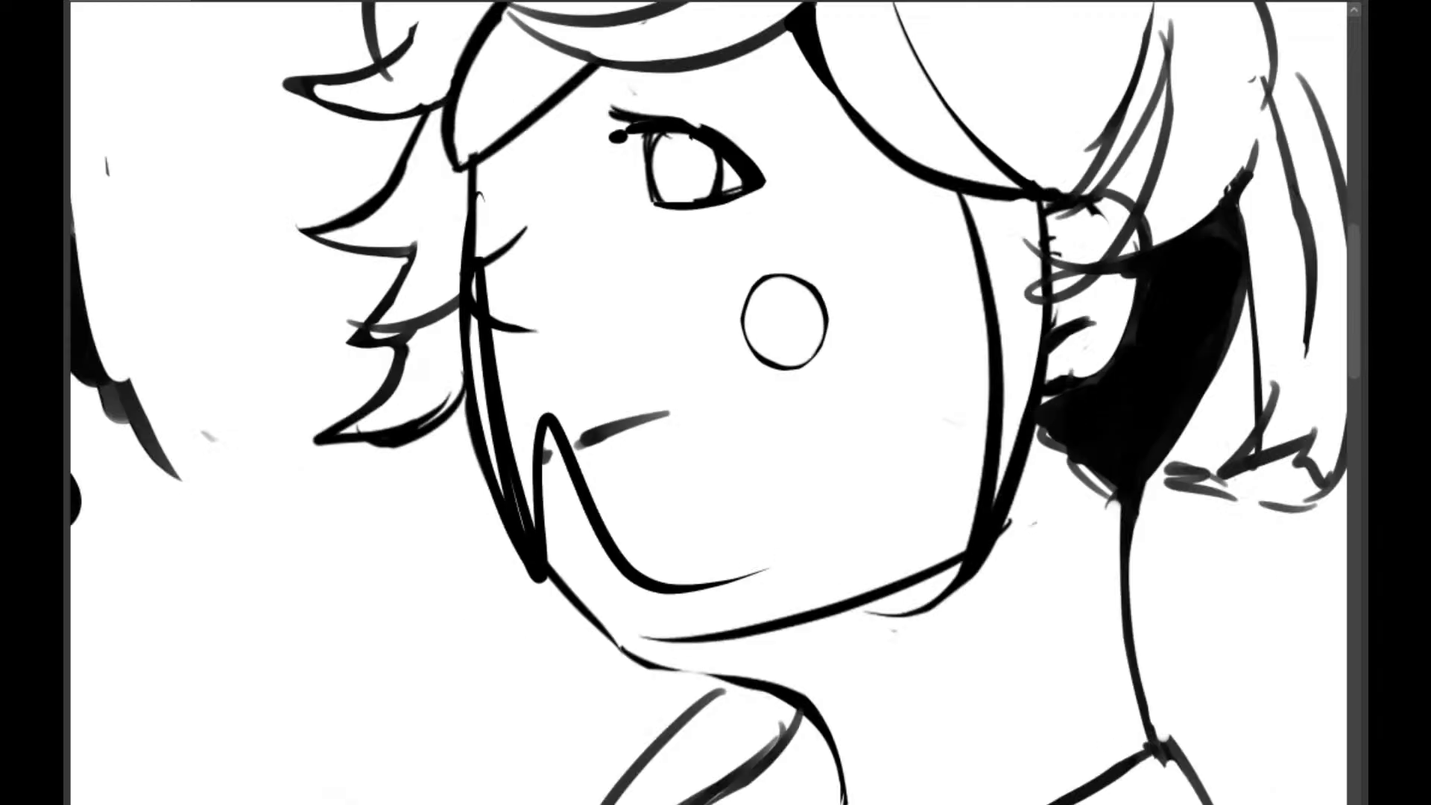
Undo the last curve on the face and erase parts of the front hair and the face's front contour
key(ctrl+z)
drag(887, 388, 1073, 251)
drag(1076, 138, 994, 274)
key(e)
drag(709, 195, 671, 421)
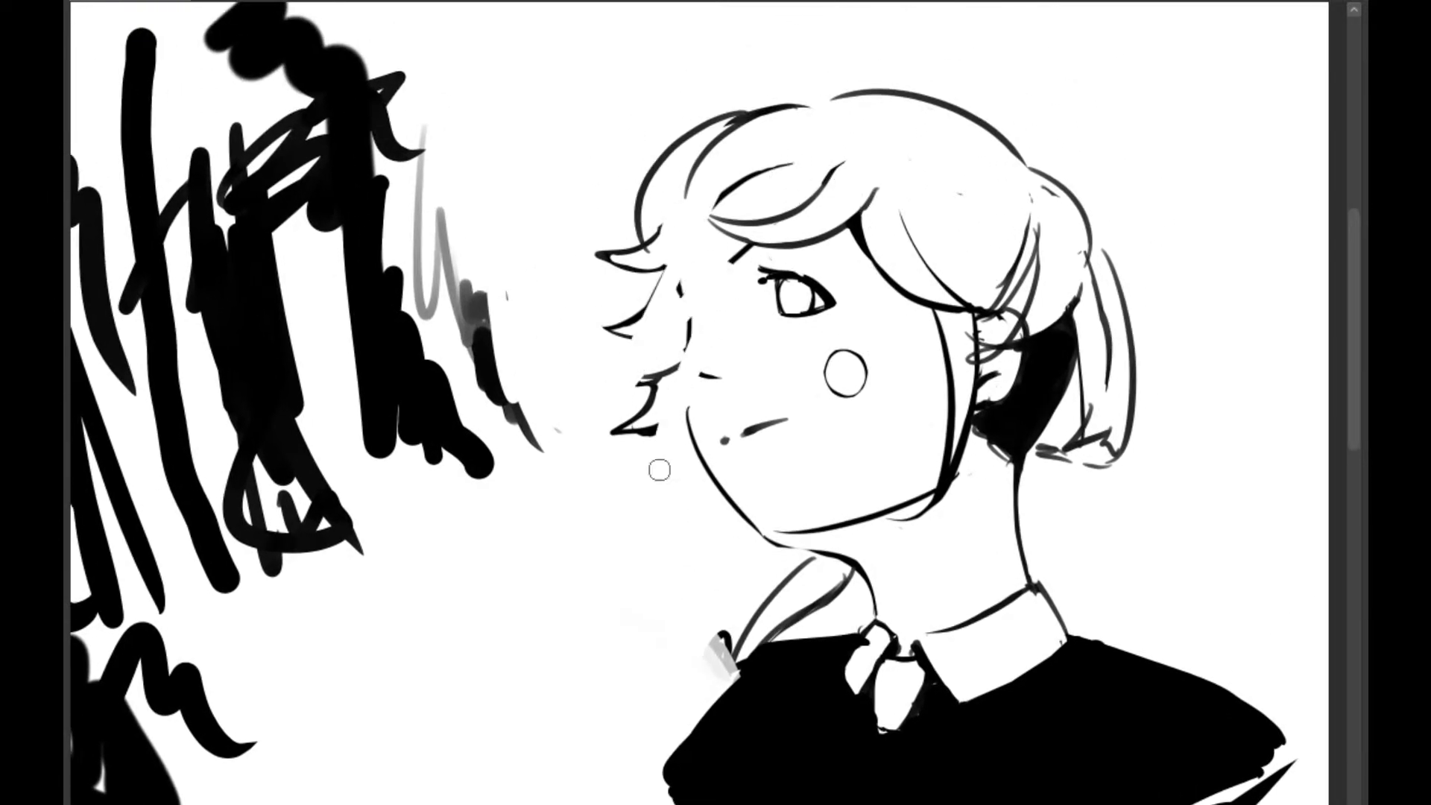
Erase the large character's remaining head, neck and jacket with an enlarged eraser
key(bracketright)
key(bracketright)
key(bracketright)
key(bracketright)
mouse_move(699, 255)
mouse_down()
mouse_move(827, 691)
mouse_move(885, 804)
mouse_move(691, 802)
mouse_move(910, 744)
mouse_move(1091, 766)
mouse_move(1129, 804)
mouse_move(1194, 787)
mouse_move(1172, 748)
mouse_move(1274, 664)
mouse_up()
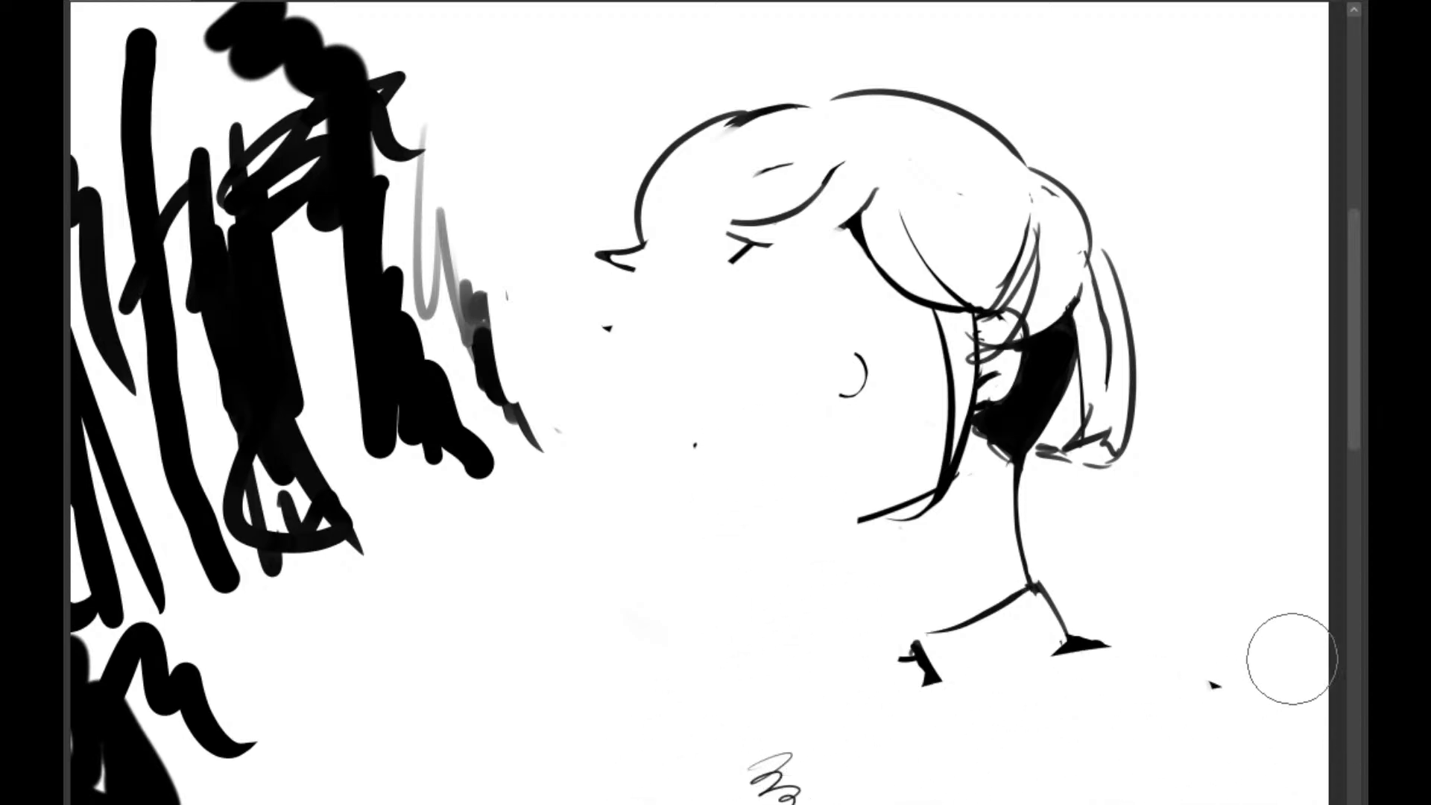
drag(764, 768, 790, 790)
mouse_move(968, 335)
mouse_down()
mouse_move(1086, 300)
mouse_move(1013, 649)
mouse_move(1053, 345)
mouse_move(991, 194)
mouse_move(888, 109)
mouse_up()
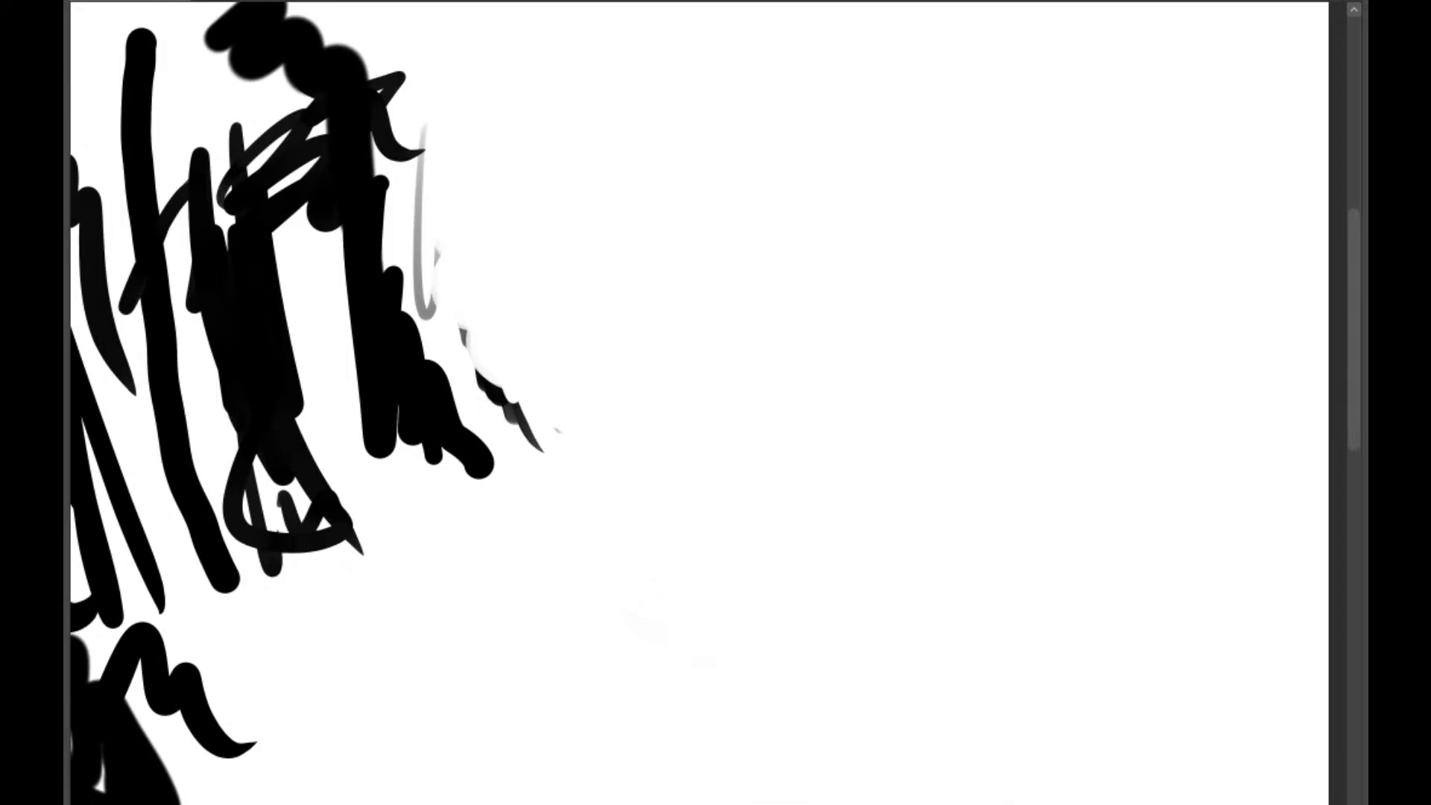
Try several curved contour lines on the cleared canvas area, undoing each one
drag(810, 295, 662, 487)
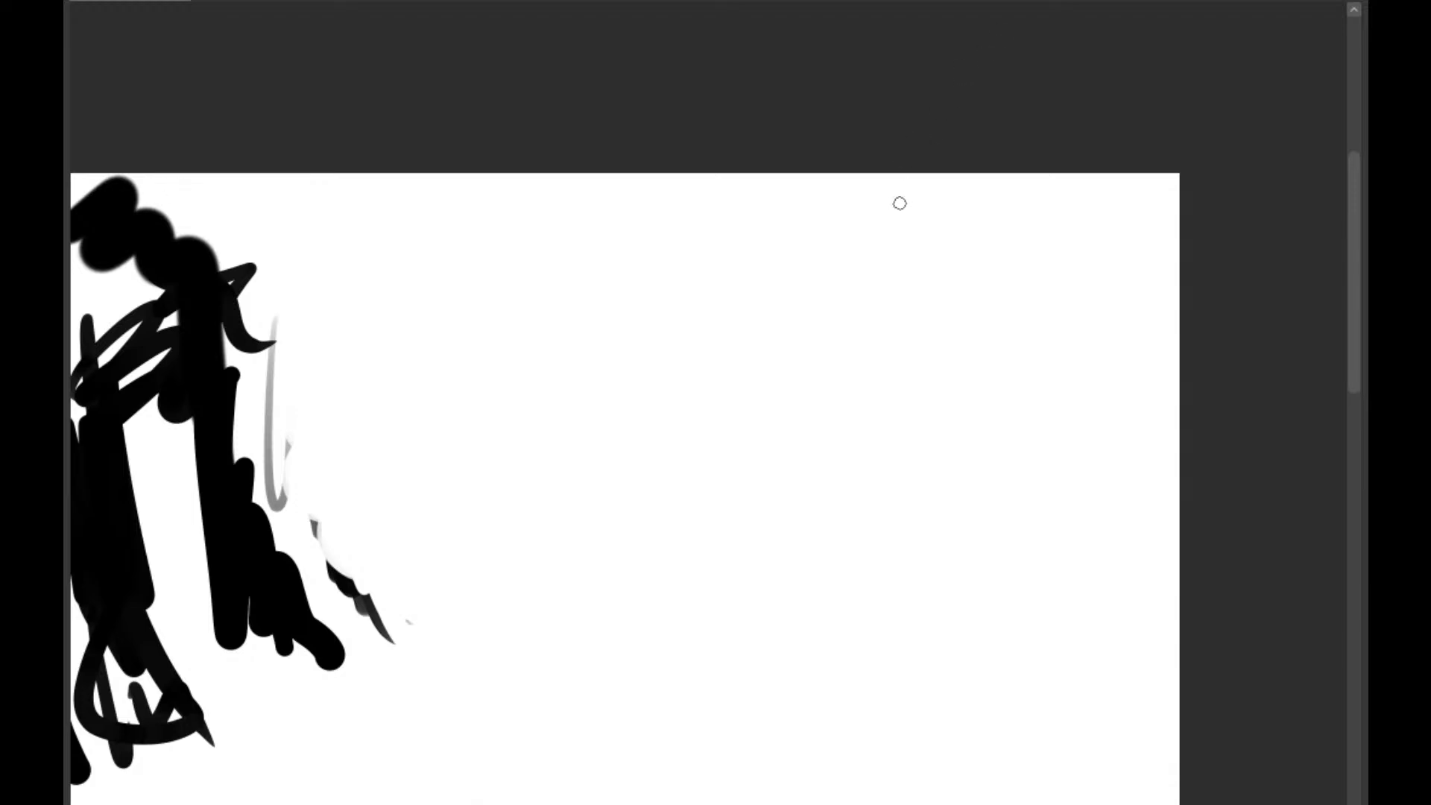
mouse_move(753, 275)
mouse_down()
mouse_move(708, 347)
mouse_move(859, 556)
mouse_up()
key(ctrl+z)
drag(629, 233, 718, 625)
key(ctrl+z)
drag(563, 397, 823, 574)
key(ctrl+z)
Draw a long tapered face contour and continue it downward with an angular line and short crossing marks
scroll(741, 348, down, 3)
scroll(623, 320, down, 1)
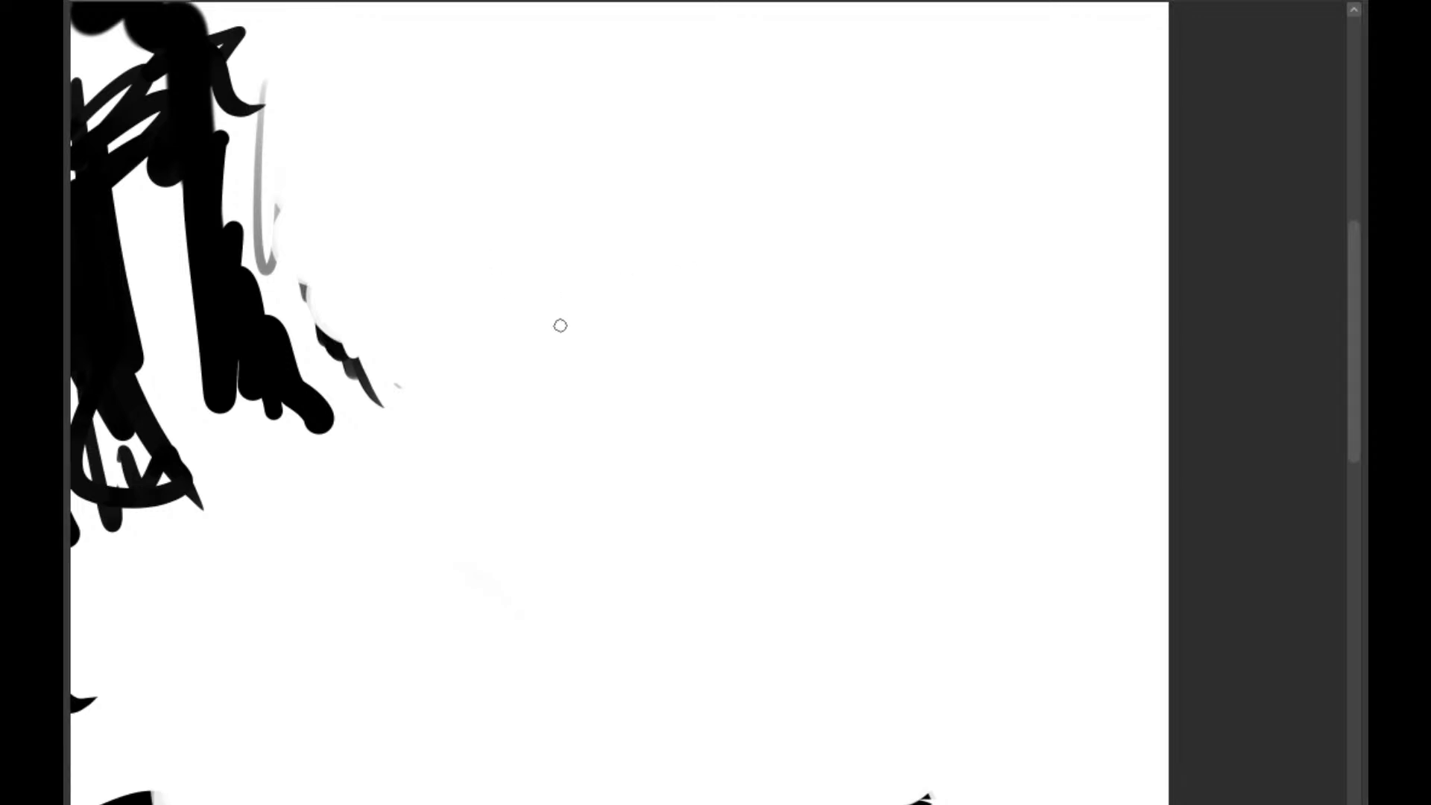
drag(565, 212, 574, 356)
key(ctrl+z)
drag(569, 140, 617, 425)
key(ctrl+plus)
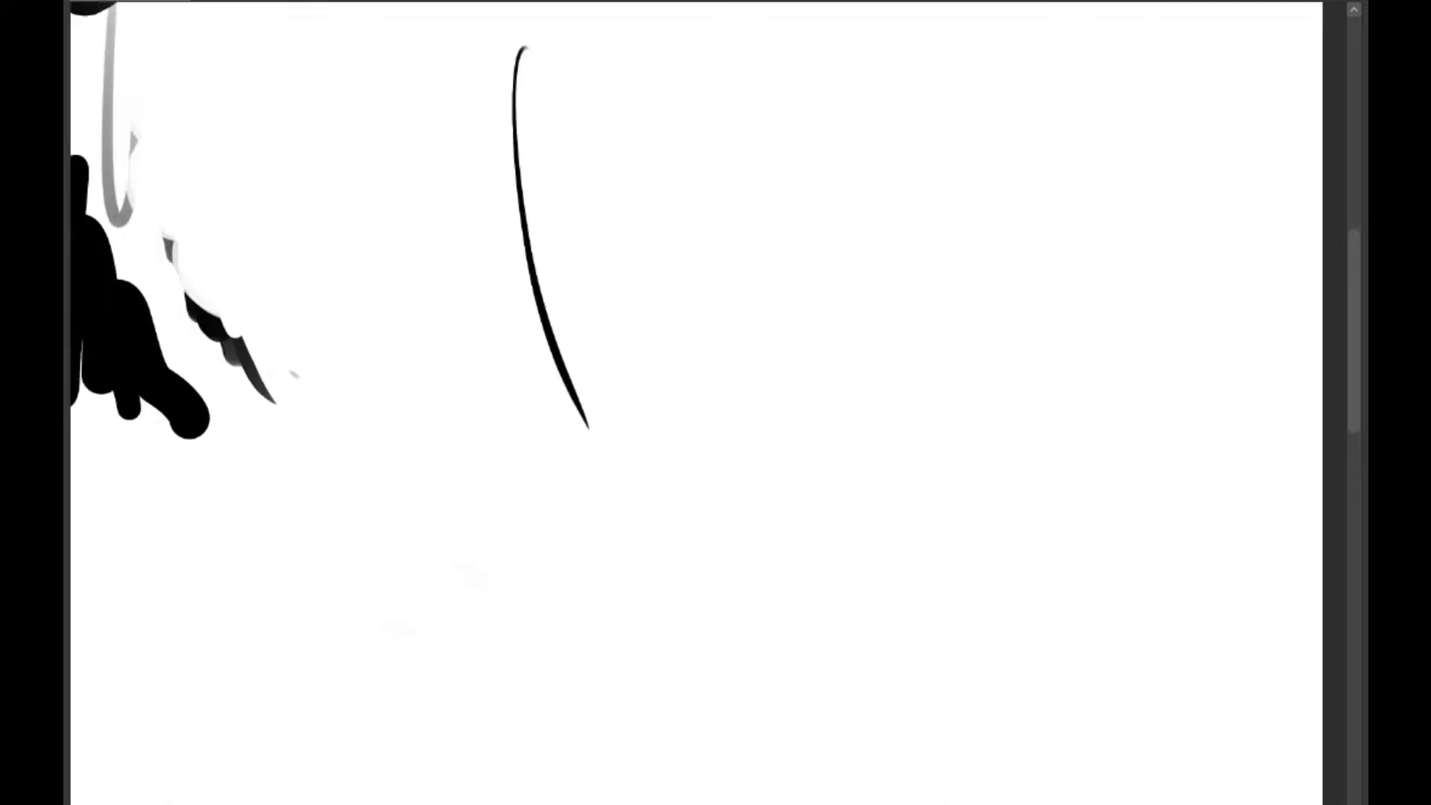
mouse_move(574, 271)
mouse_down()
mouse_move(530, 341)
mouse_move(591, 359)
mouse_move(565, 380)
mouse_move(563, 367)
mouse_move(663, 561)
mouse_up()
key(ctrl+z)
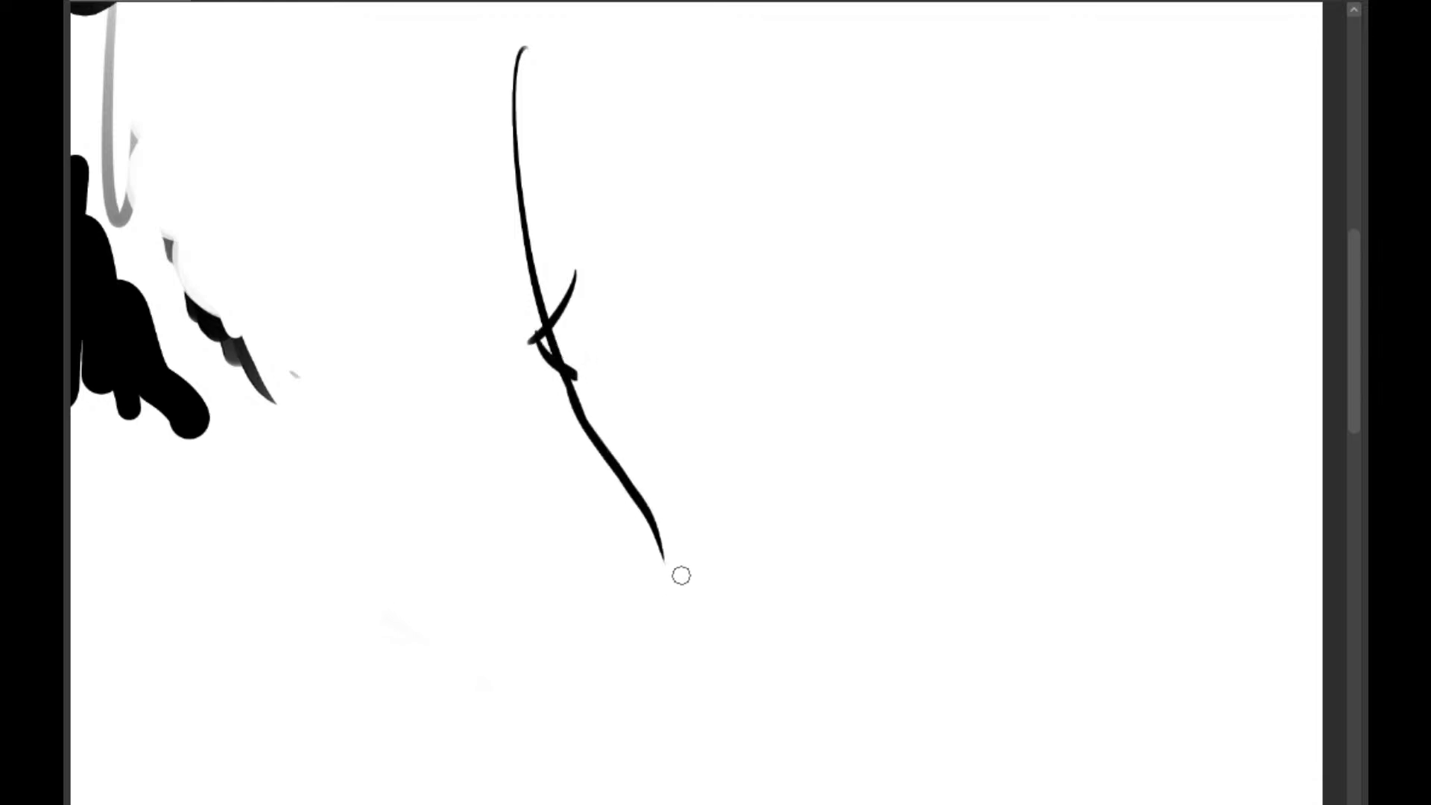
Try alternative lines continuing down and across from the face contour, undoing each one
drag(584, 396, 677, 597)
key(ctrl+z)
mouse_move(569, 364)
mouse_down()
mouse_move(575, 407)
mouse_move(671, 581)
mouse_up()
key(ctrl+z)
mouse_move(573, 390)
mouse_down()
mouse_move(663, 600)
mouse_move(713, 557)
mouse_move(846, 526)
mouse_up()
key(ctrl+z)
key(ctrl+z)
Draw a gently arched line running sideways from the lower end of the face contour, redoing it twice
drag(662, 564, 841, 579)
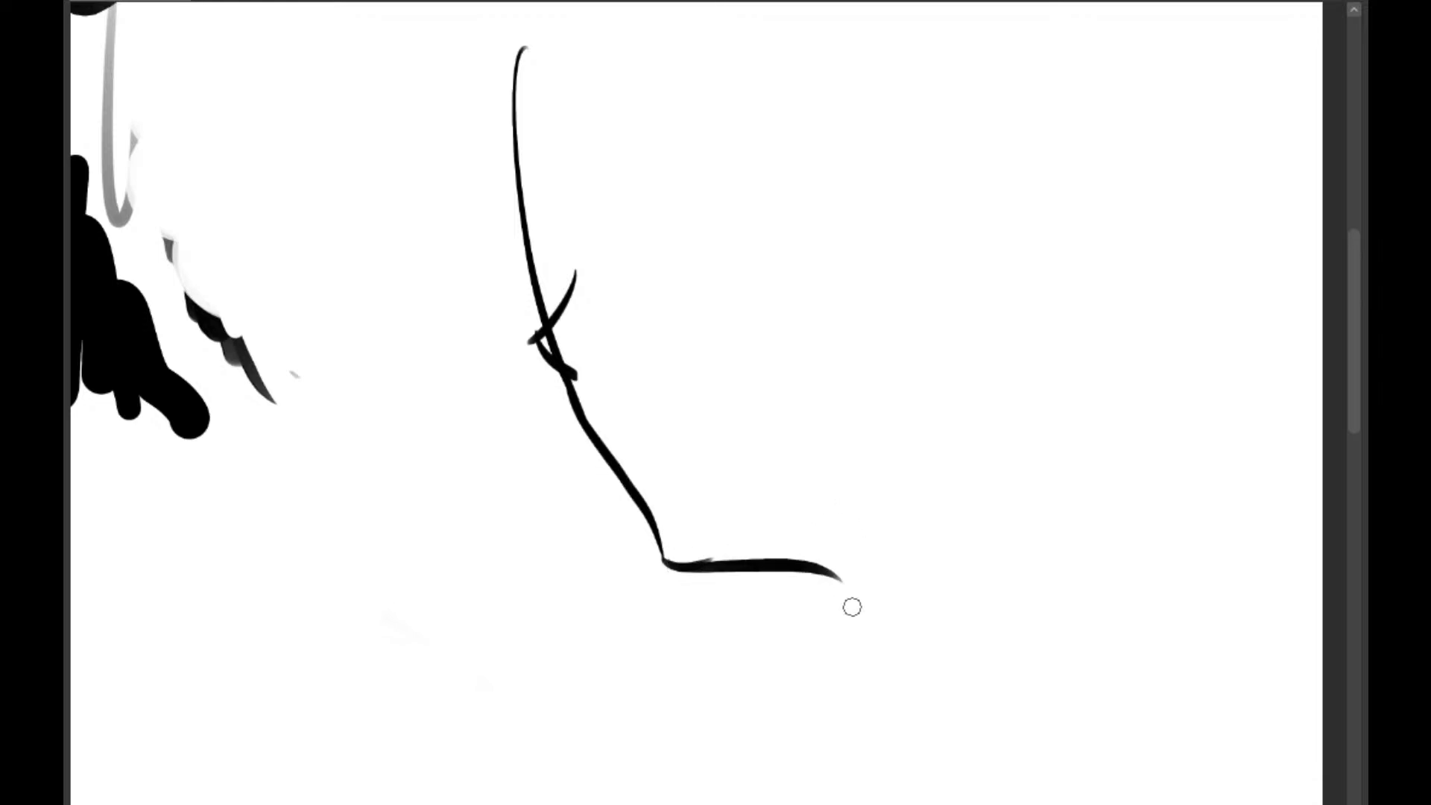
key(ctrl+z)
drag(664, 564, 858, 579)
key(ctrl+z)
drag(664, 564, 855, 586)
key(ctrl+minus)
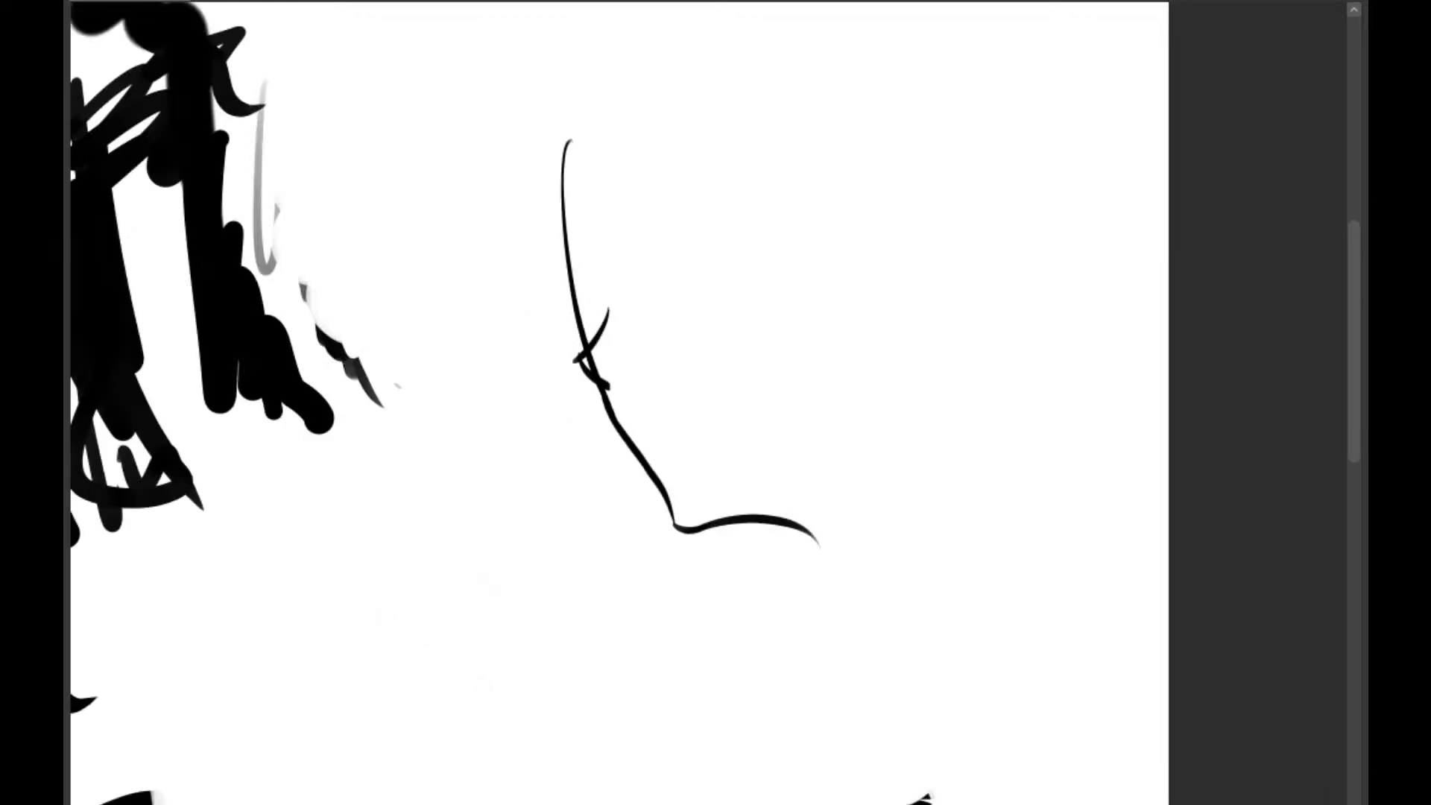
Rework the far end of the face contour with short overlapping curved strokes and add a short curved line on the opposite side
drag(955, 261, 925, 350)
key(ctrl+z)
mouse_move(719, 595)
mouse_down()
mouse_move(742, 642)
mouse_move(763, 640)
mouse_move(759, 627)
mouse_up()
key(ctrl+z)
drag(708, 605, 758, 661)
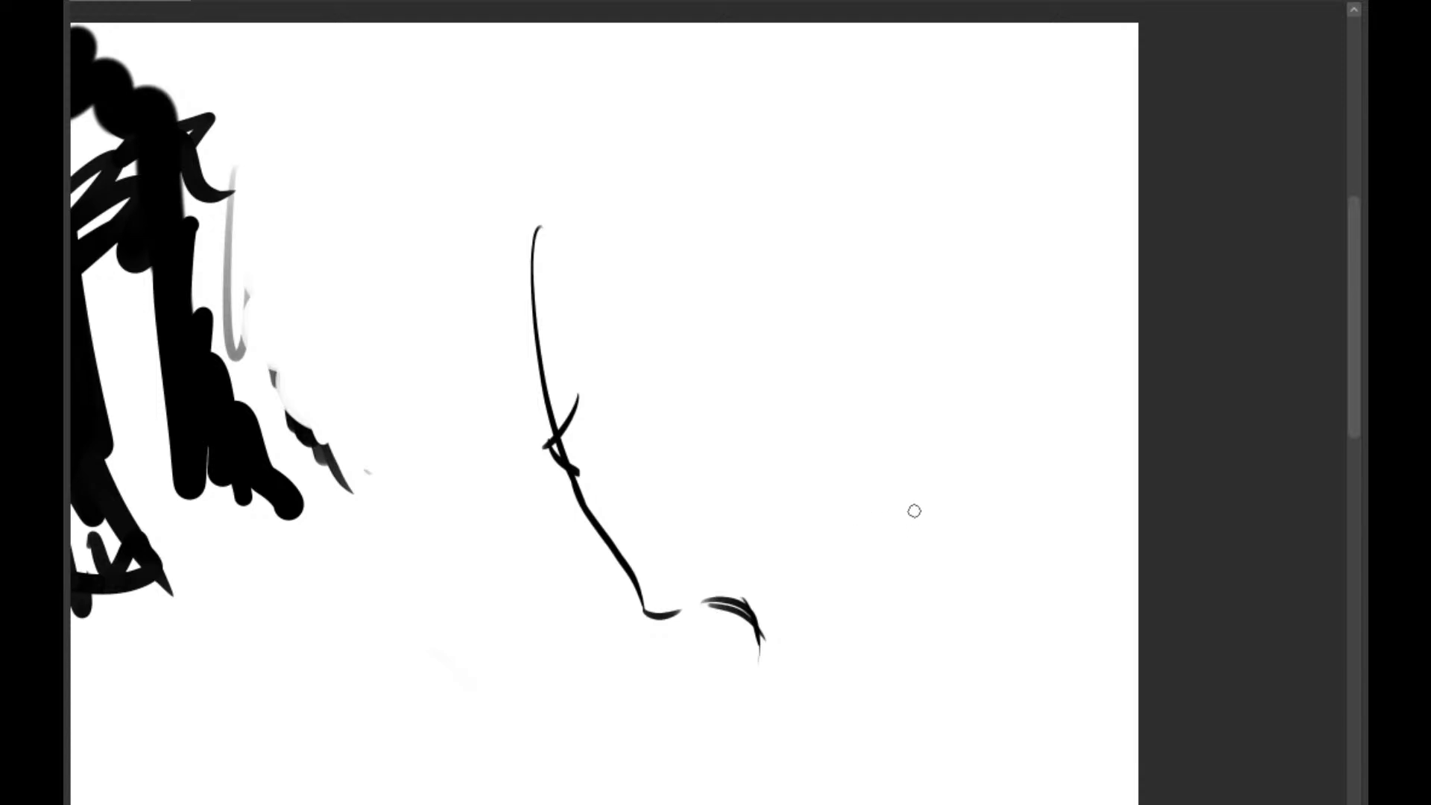
drag(874, 546, 892, 612)
drag(880, 516, 894, 620)
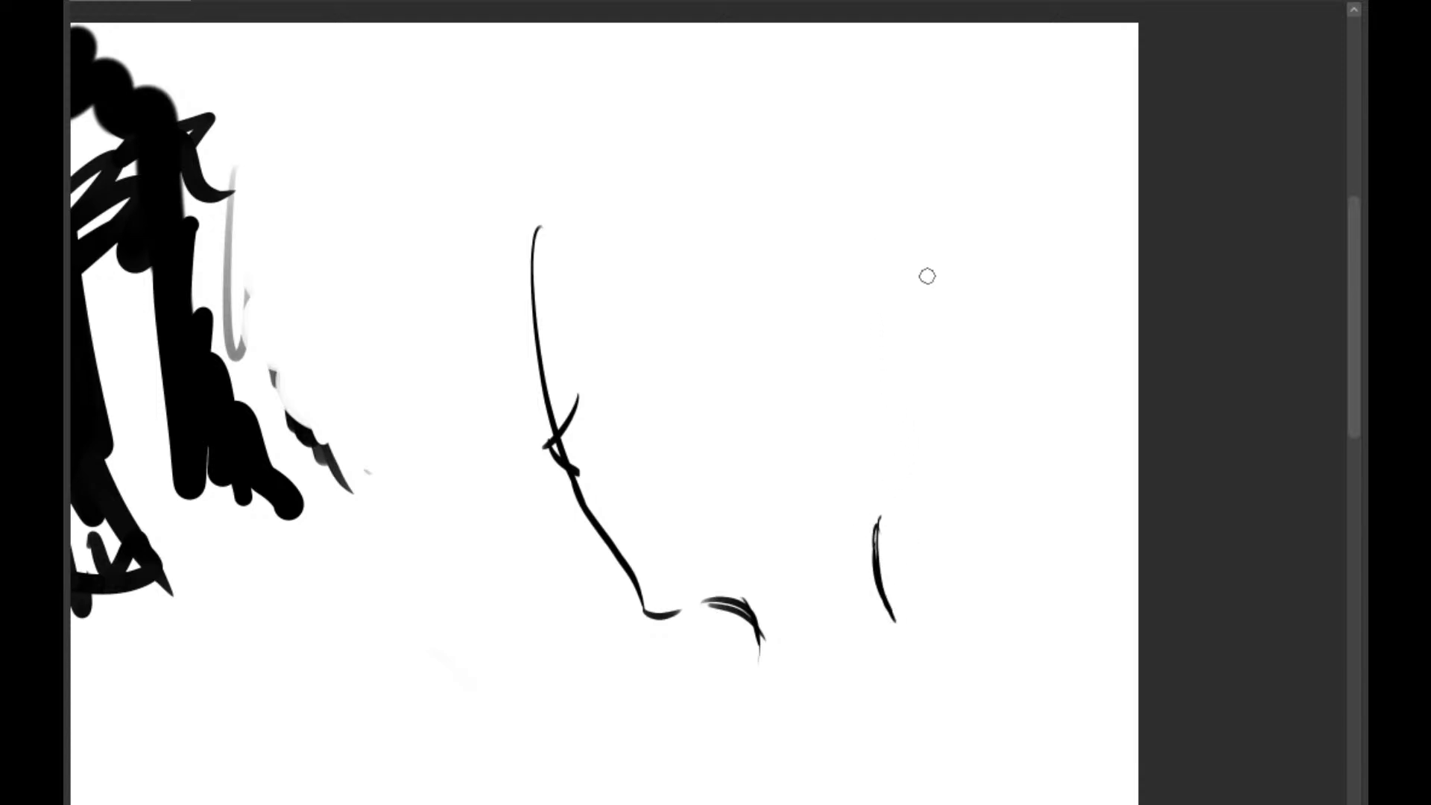
Try several long diagonal curves sweeping across the face area, undoing each one
mouse_move(542, 244)
mouse_down()
mouse_move(737, 134)
mouse_move(817, 432)
mouse_up()
key(ctrl+z)
mouse_move(509, 270)
mouse_down()
mouse_move(715, 135)
mouse_move(803, 490)
mouse_up()
key(ctrl+z)
mouse_move(525, 238)
mouse_down()
mouse_move(834, 204)
mouse_move(804, 488)
mouse_move(952, 303)
mouse_move(771, 473)
mouse_move(871, 476)
mouse_up()
key(ctrl+z)
key(ctrl+z)
key(ctrl+z)
drag(536, 233, 879, 470)
key(ctrl+z)
drag(542, 249, 891, 421)
key(ctrl+z)
drag(533, 313, 890, 417)
key(ctrl+z)
drag(534, 328, 901, 484)
key(ctrl+z)
Enlarge the eraser, clear the face contour from the canvas and return to the brush
key(bracketright)
mouse_move(504, 134)
mouse_down()
mouse_move(562, 306)
mouse_move(925, 500)
mouse_move(768, 618)
mouse_up()
key(b)
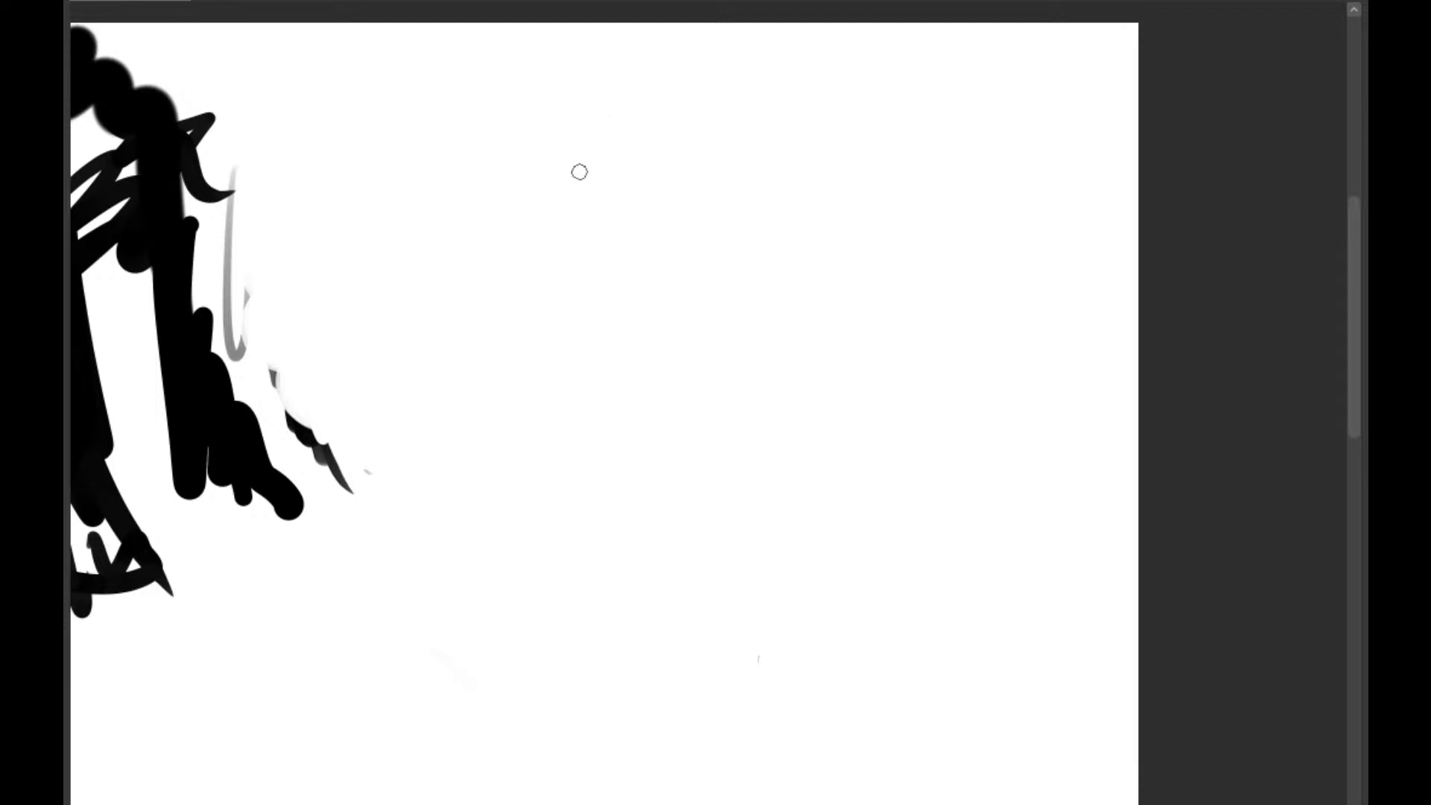
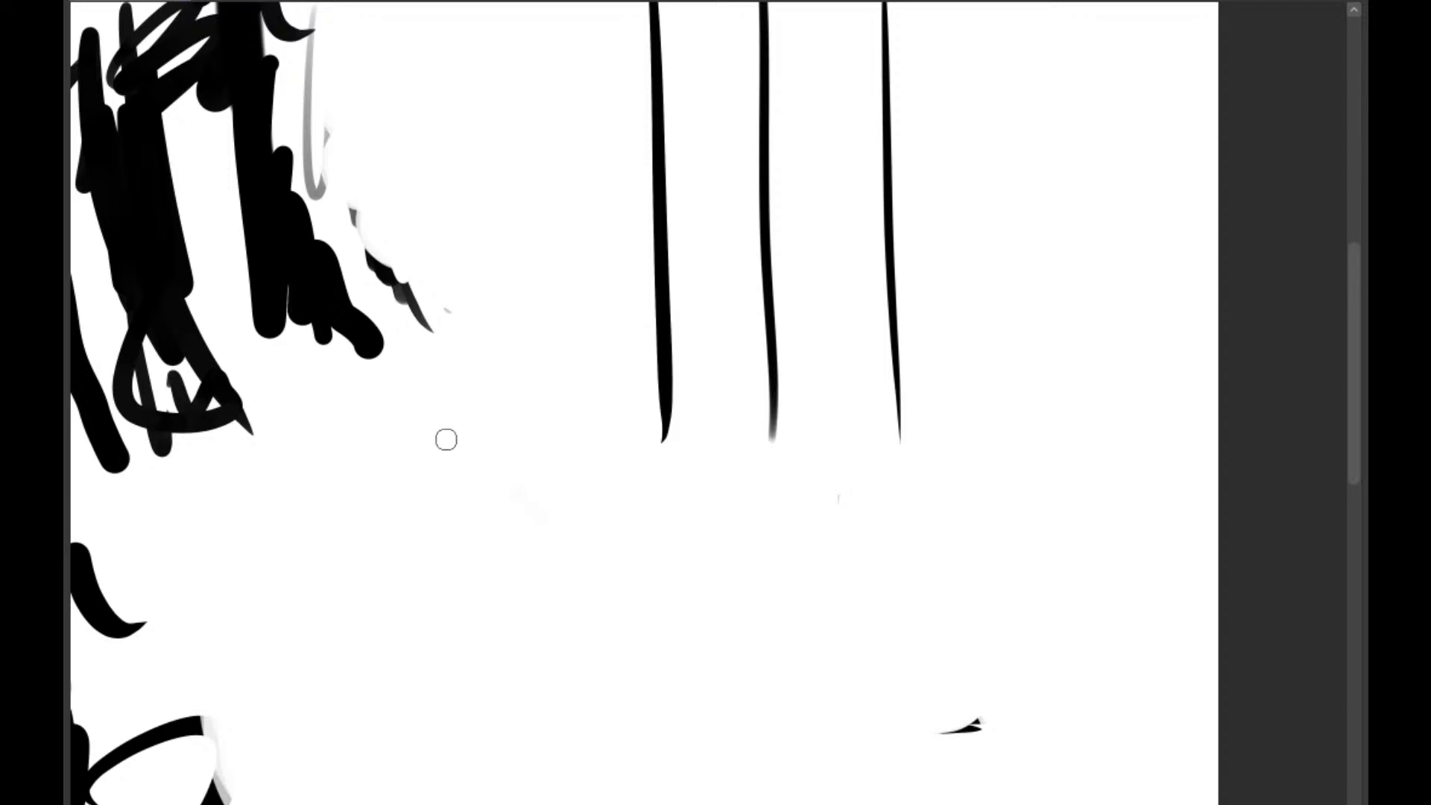
Draw thick looping and zigzag test strokes below the three vertical lines, undoing each one
key(ctrl+z)
mouse_move(465, 496)
mouse_down()
mouse_move(489, 645)
mouse_move(641, 650)
mouse_up()
key(ctrl+z)
mouse_move(351, 526)
mouse_down()
mouse_move(612, 639)
mouse_move(942, 596)
mouse_up()
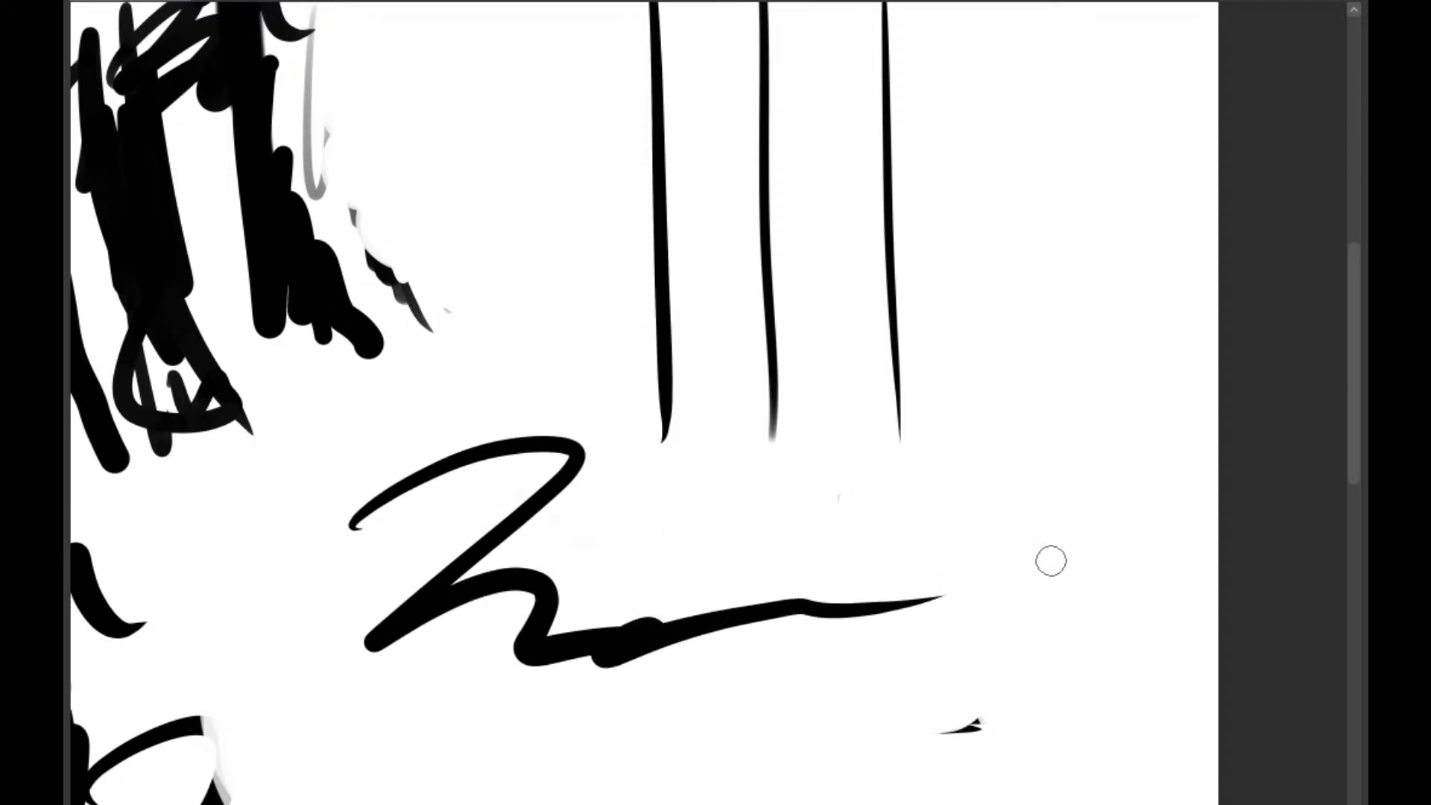
key(ctrl+z)
mouse_move(306, 488)
mouse_down()
mouse_move(708, 565)
mouse_move(927, 536)
mouse_up()
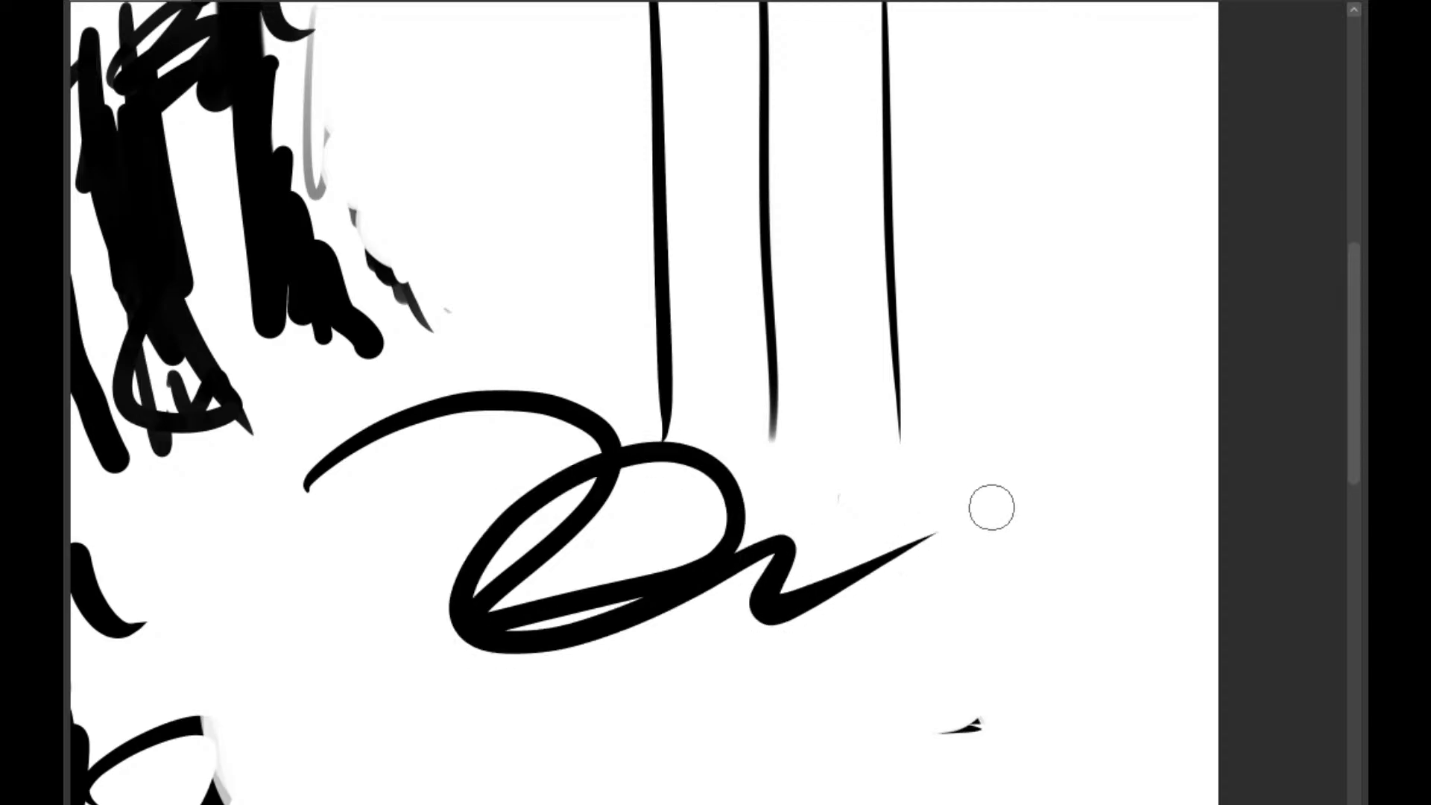
key(ctrl+z)
mouse_move(335, 445)
mouse_down()
mouse_move(463, 384)
mouse_move(941, 647)
mouse_up()
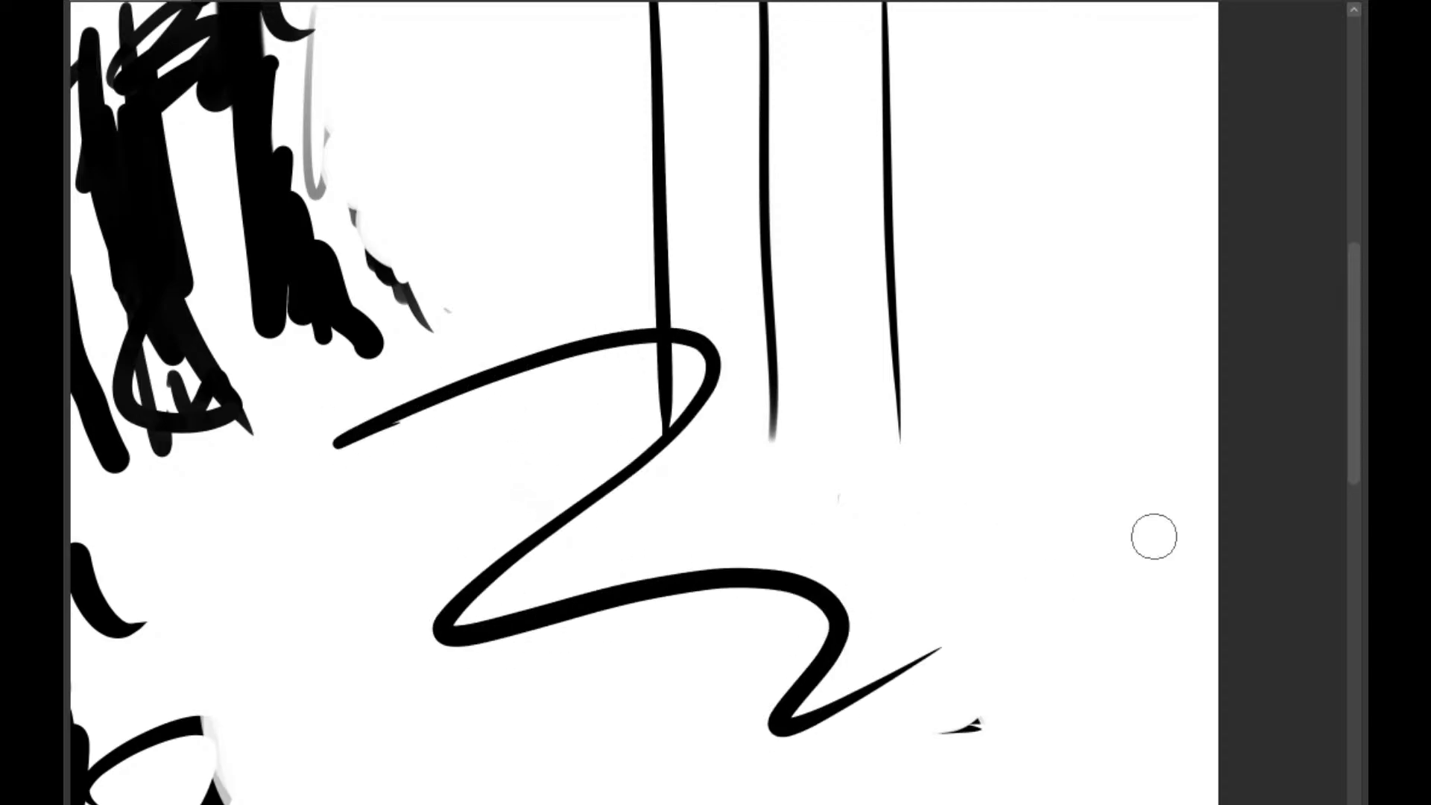
key(ctrl+z)
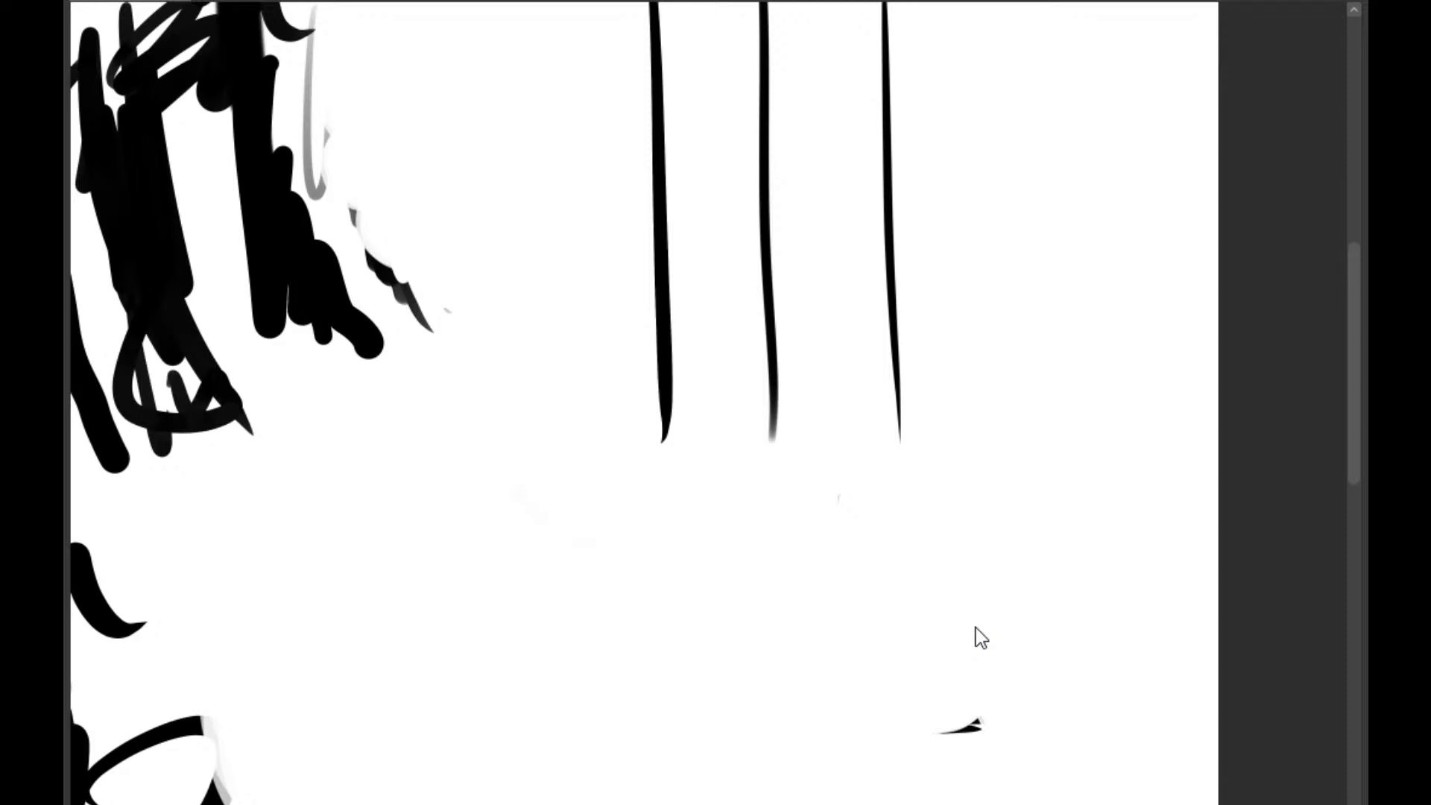
Draw two nested Z-shaped test strokes with tapered ends below the black scribbles, then undo both
mouse_move(259, 531)
mouse_down()
mouse_move(281, 670)
mouse_move(533, 670)
mouse_up()
mouse_move(306, 437)
mouse_down()
mouse_move(470, 446)
mouse_move(592, 615)
mouse_up()
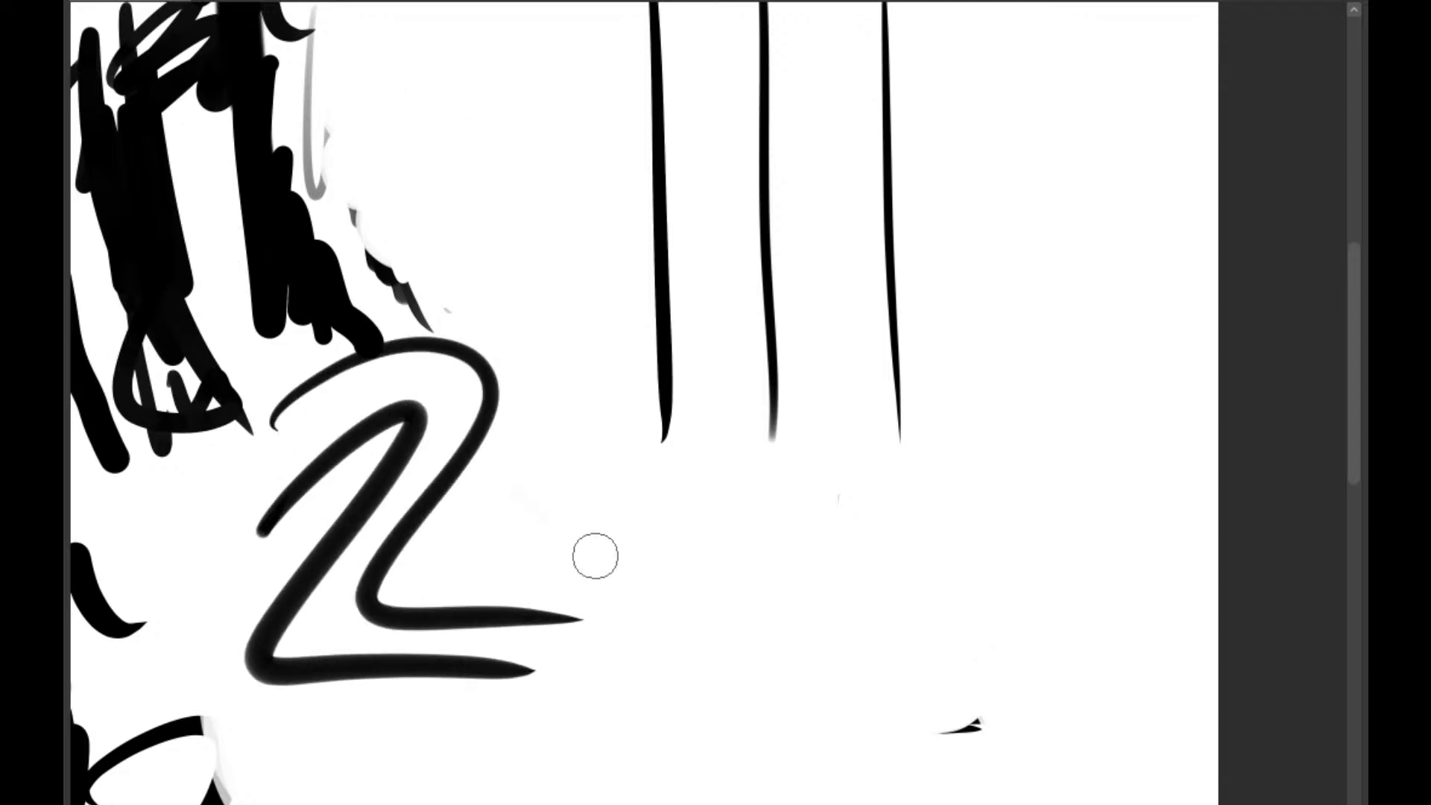
key(ctrl+z)
key(ctrl+z)
Draw a thin arched hairline ending in a pointed tuft below the three vertical lines, undoing the unsuccessful attempts
mouse_move(564, 405)
mouse_down()
mouse_move(504, 408)
mouse_move(444, 466)
mouse_up()
key(ctrl+z)
drag(579, 393, 462, 463)
key(ctrl+z)
mouse_move(590, 411)
mouse_down()
mouse_move(560, 393)
mouse_move(357, 512)
mouse_up()
key(ctrl+z)
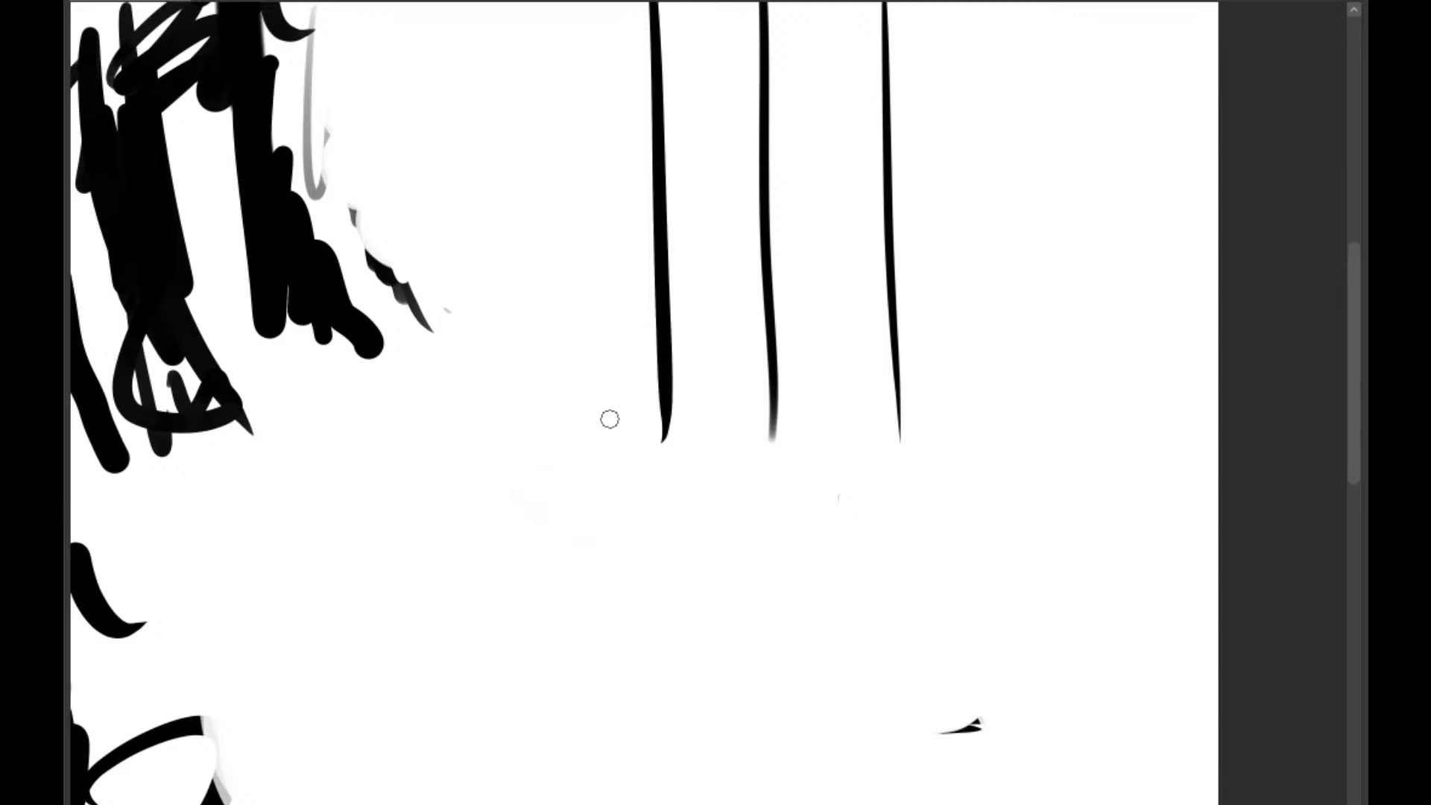
mouse_move(609, 428)
mouse_down()
mouse_move(360, 470)
mouse_move(393, 519)
mouse_move(363, 620)
mouse_up()
drag(430, 602, 396, 498)
key(ctrl+z)
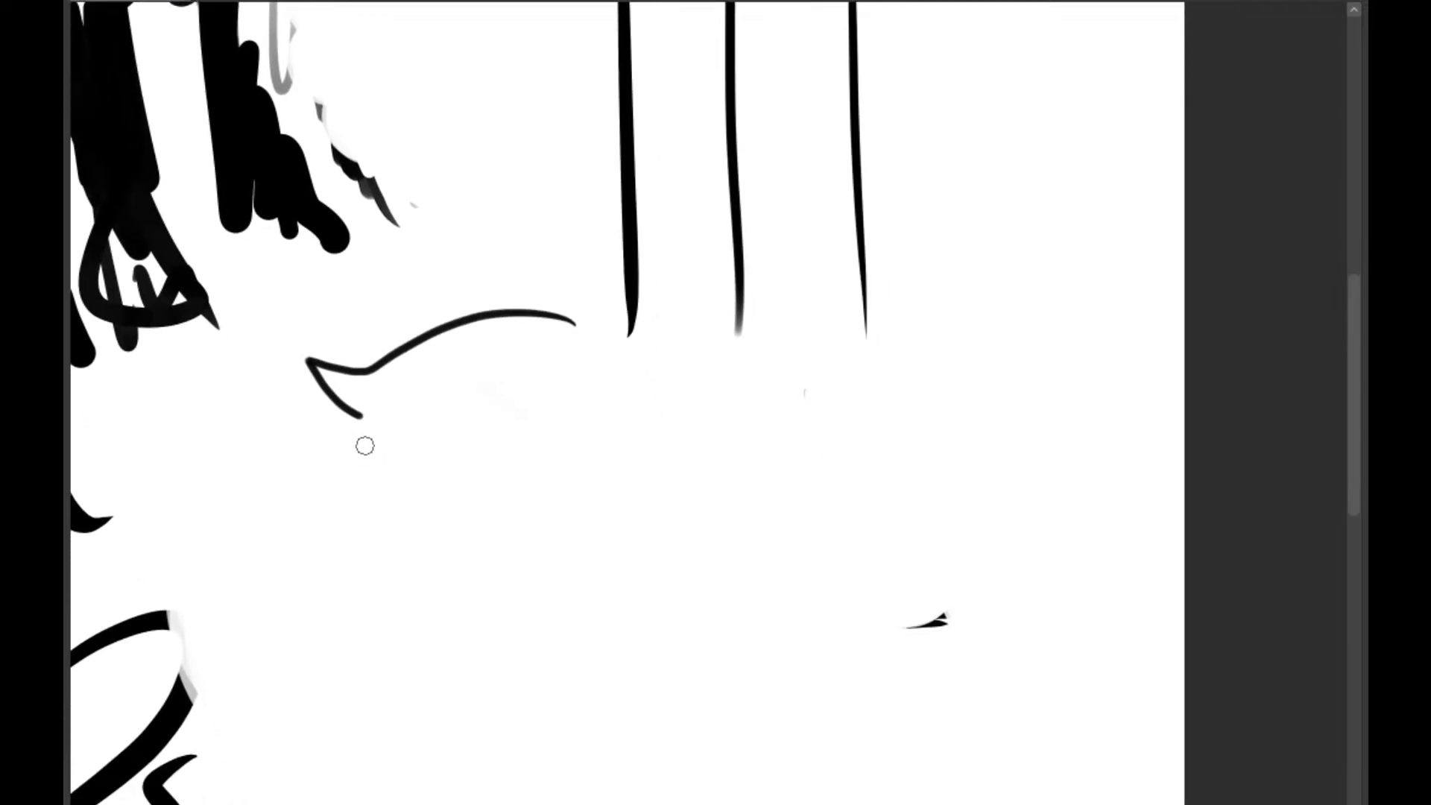
Draw a curved line down from the pointed hair tuft and continue it with a second tuft and a lower curve
drag(371, 399, 359, 518)
key(ctrl+z)
drag(376, 406, 363, 546)
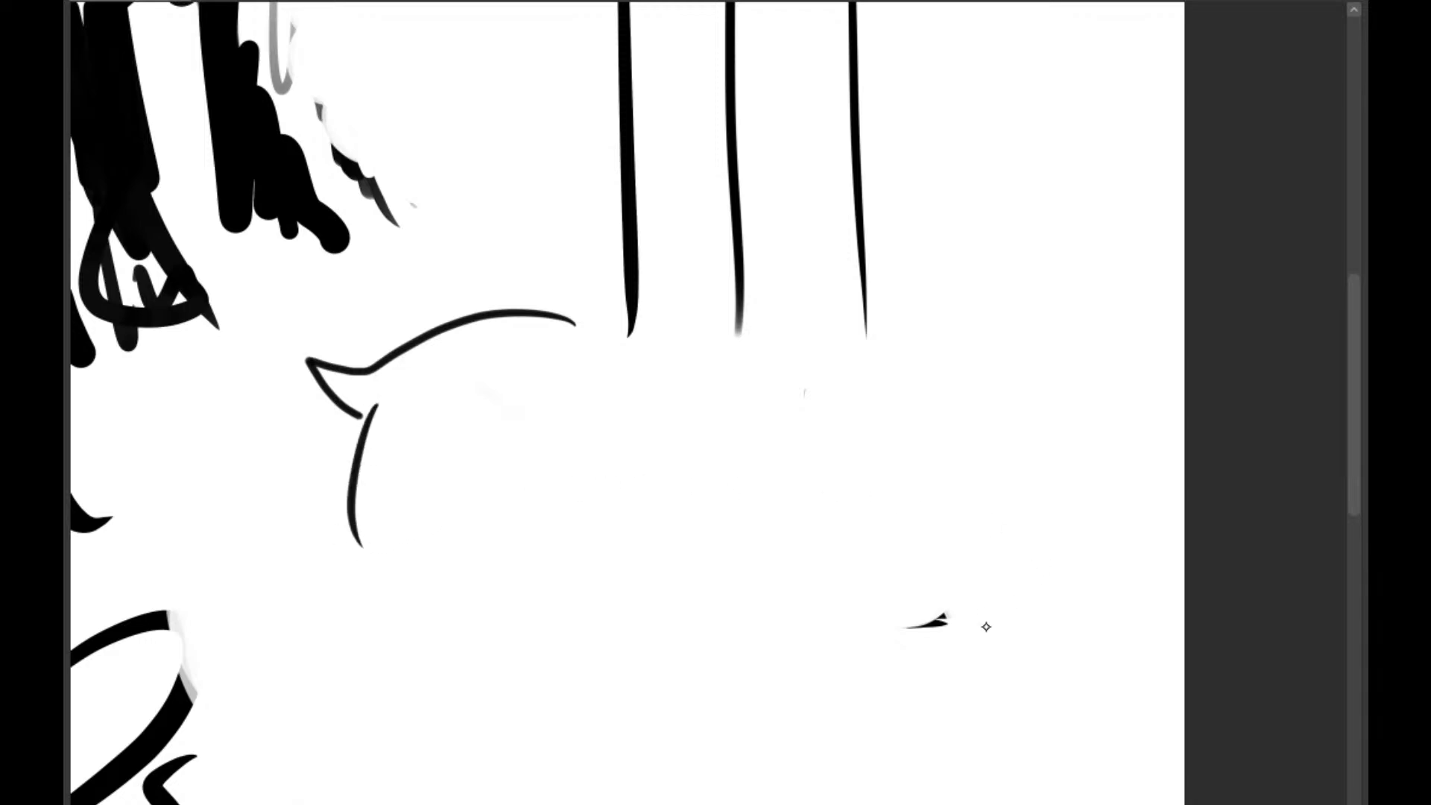
key(ctrl+z)
mouse_move(373, 399)
mouse_down()
mouse_move(365, 520)
mouse_move(345, 526)
mouse_move(398, 626)
mouse_up()
key(ctrl+z)
key(ctrl+z)
mouse_move(356, 508)
mouse_down()
mouse_move(372, 560)
mouse_move(446, 661)
mouse_up()
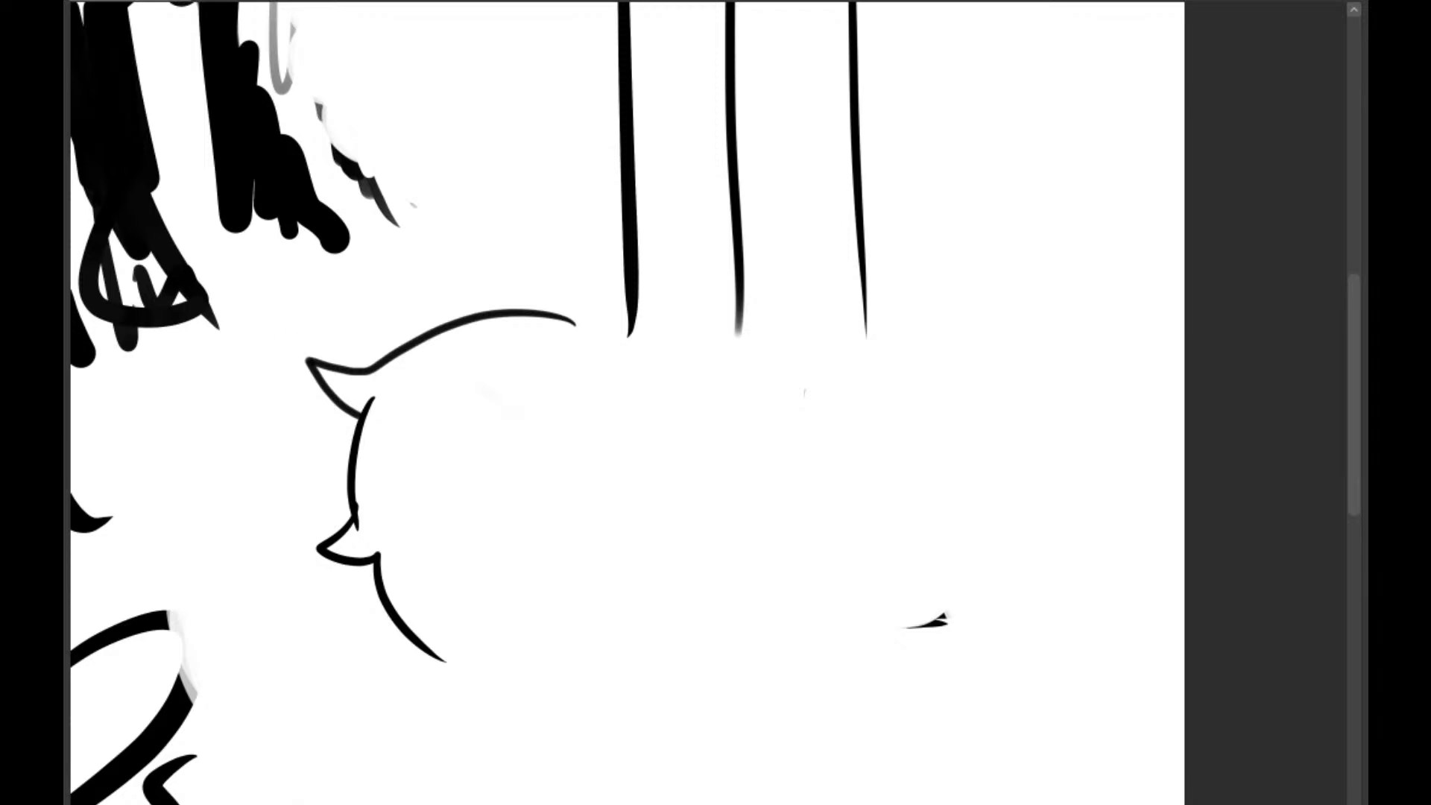
Try diagonal curves across the head area, then undo them together with the lines below the pointed hair tuft
mouse_move(372, 373)
mouse_down()
mouse_move(387, 428)
mouse_move(544, 588)
mouse_up()
key(ctrl+z)
mouse_move(469, 343)
mouse_down()
mouse_move(331, 544)
mouse_move(603, 656)
mouse_up()
key(ctrl+z)
key(ctrl+z)
key(ctrl+z)
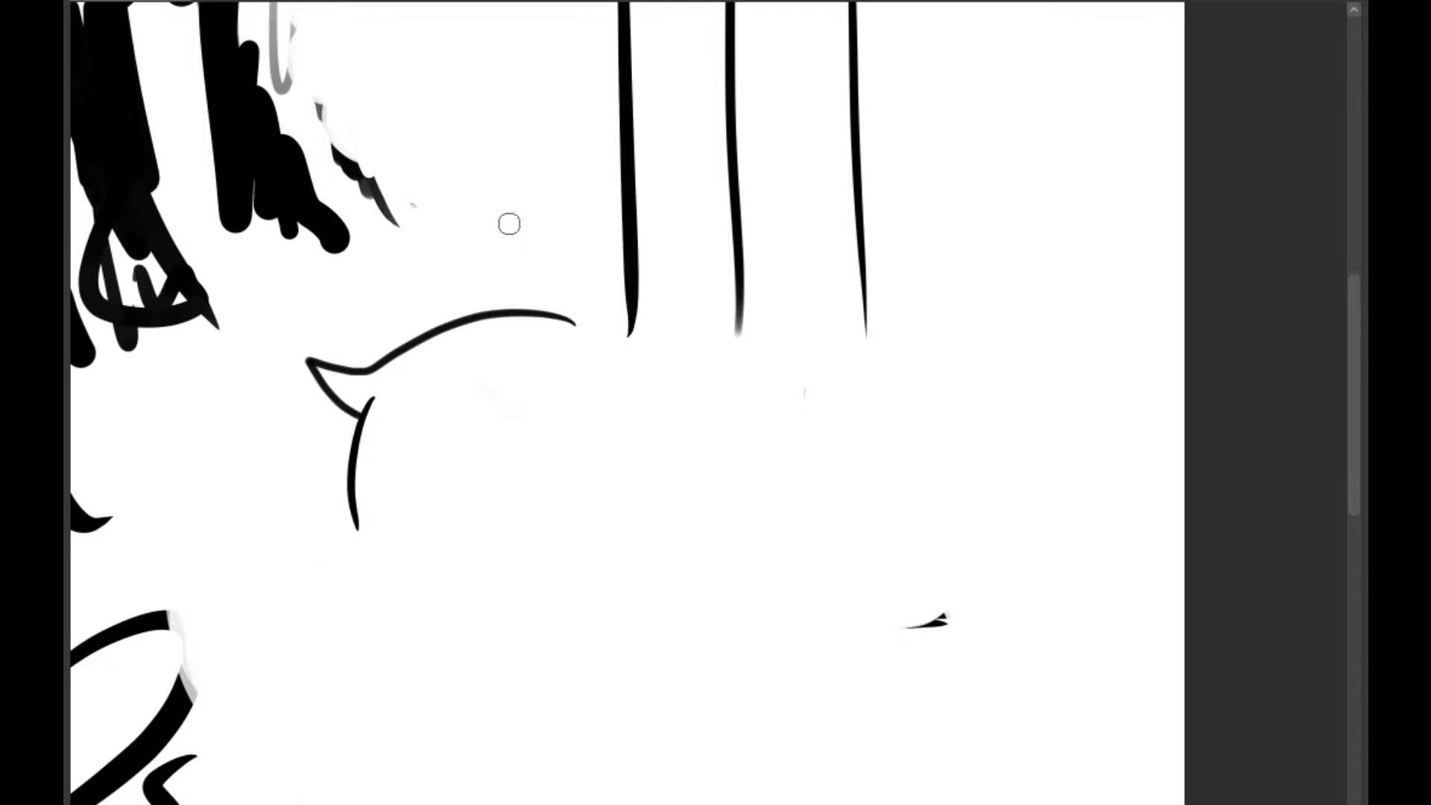
key(ctrl+z)
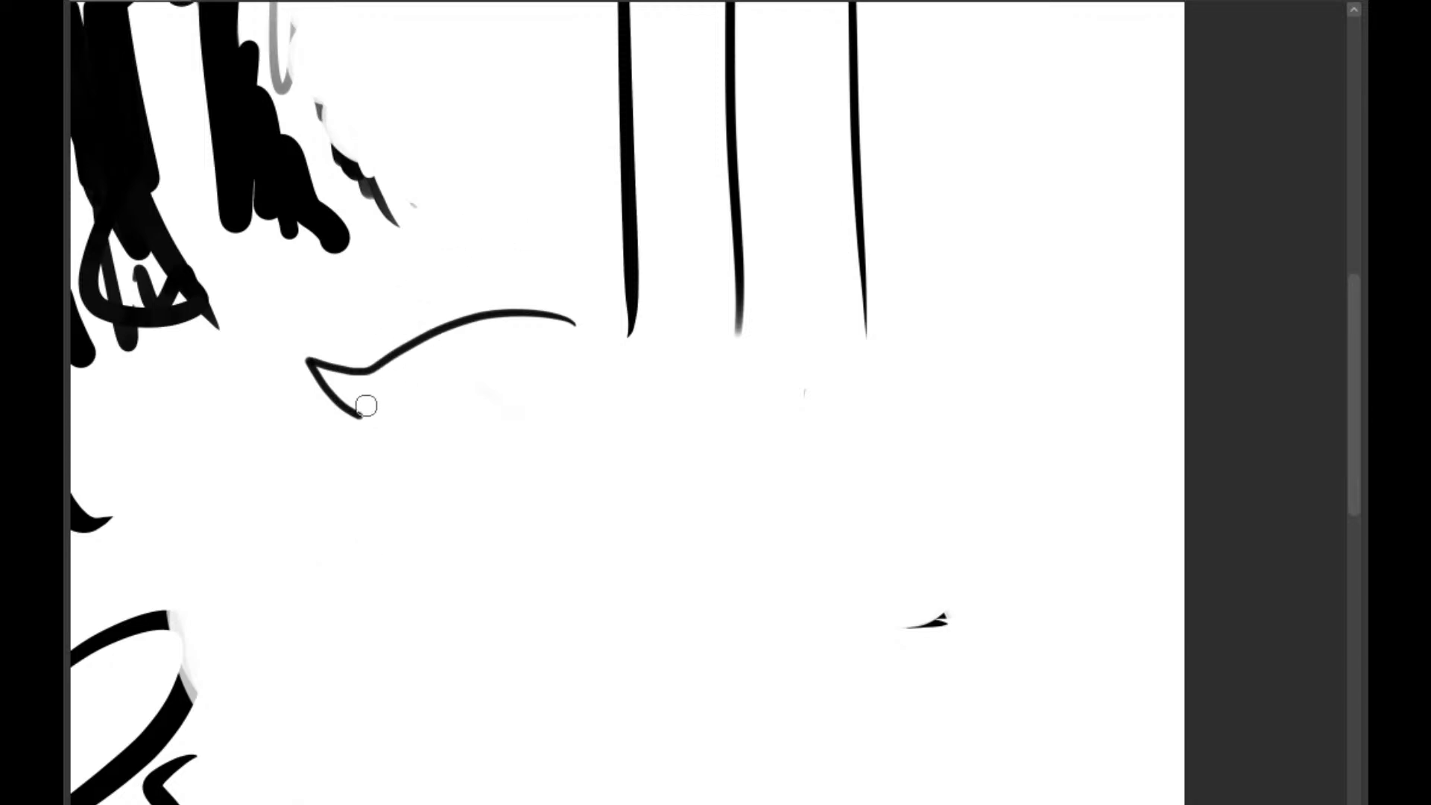
Draw a thicker tapered curve down from the pointed hair tuft, undoing an extra parallel stroke
drag(372, 397, 358, 532)
drag(398, 395, 384, 550)
key(ctrl+z)
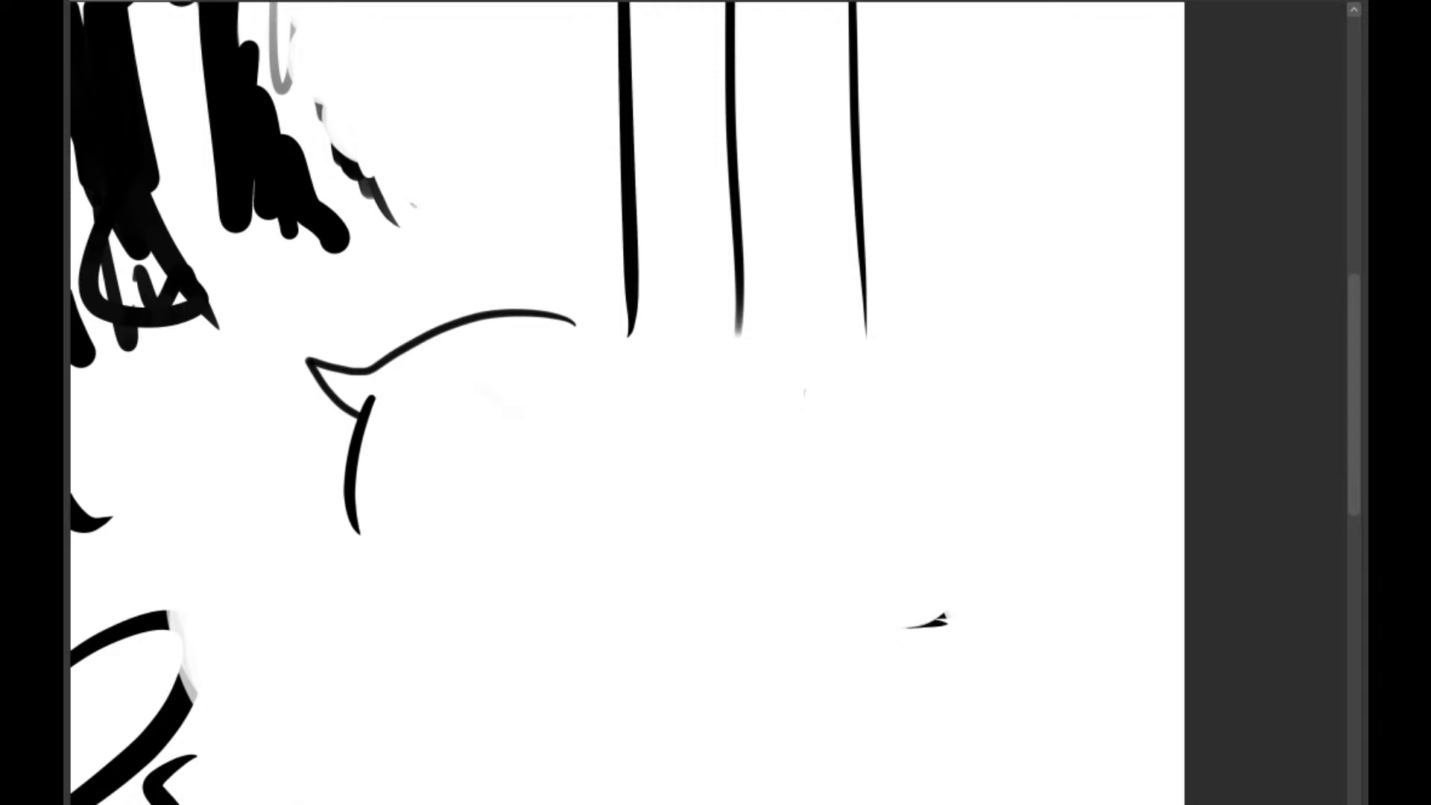
Draw the face contour down to the chin and across the jaw, ending in a short hooked stroke
drag(604, 487, 500, 420)
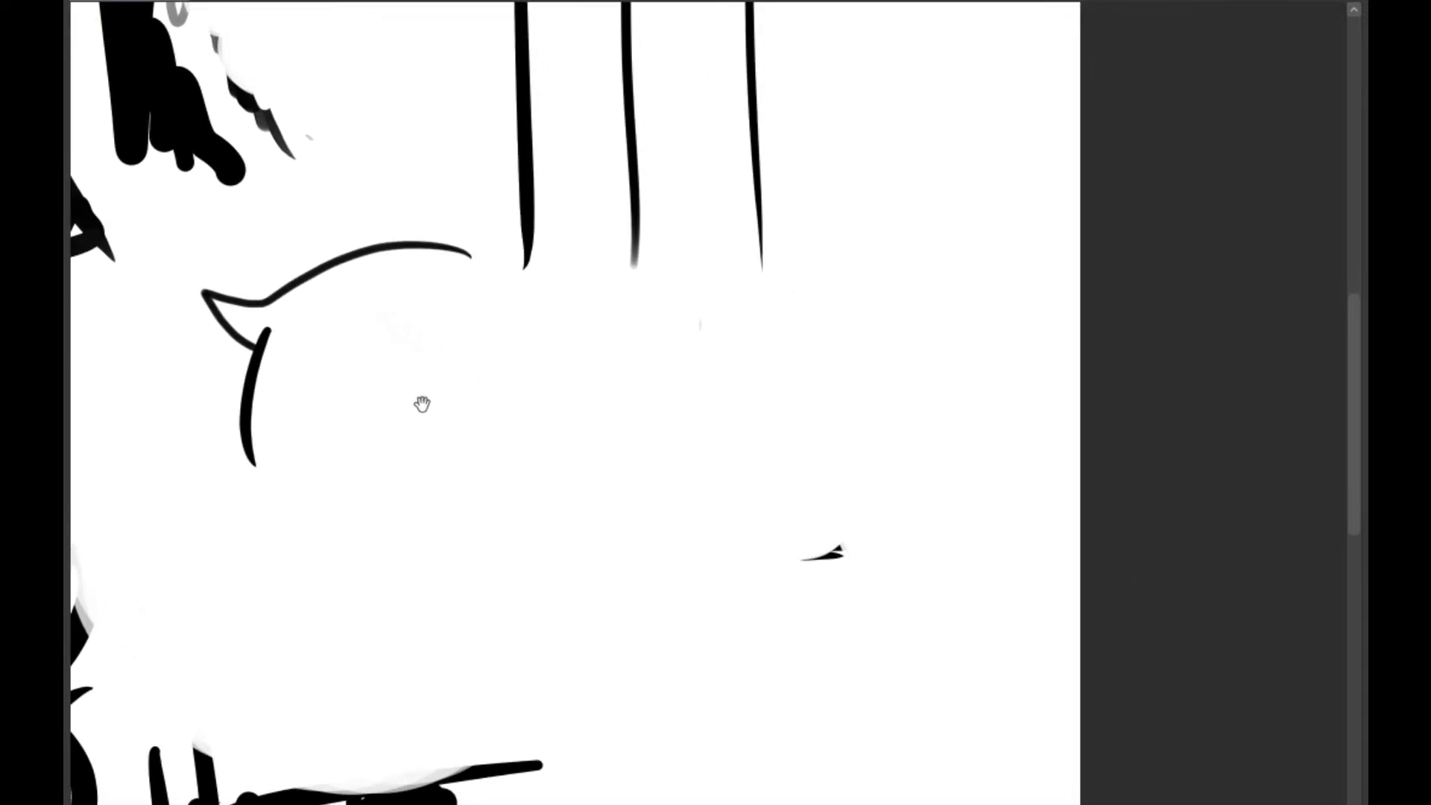
mouse_move(282, 436)
mouse_down()
mouse_move(354, 668)
mouse_move(436, 663)
mouse_up()
key(ctrl+z)
key(ctrl+z)
mouse_move(350, 670)
mouse_down()
mouse_move(457, 646)
mouse_move(463, 695)
mouse_up()
mouse_move(341, 646)
mouse_down()
mouse_move(456, 658)
mouse_move(450, 691)
mouse_move(390, 684)
mouse_move(365, 701)
mouse_move(341, 680)
mouse_move(440, 708)
mouse_up()
key(e)
key(ctrl+z)
key([)
key([)
key([)
key([)
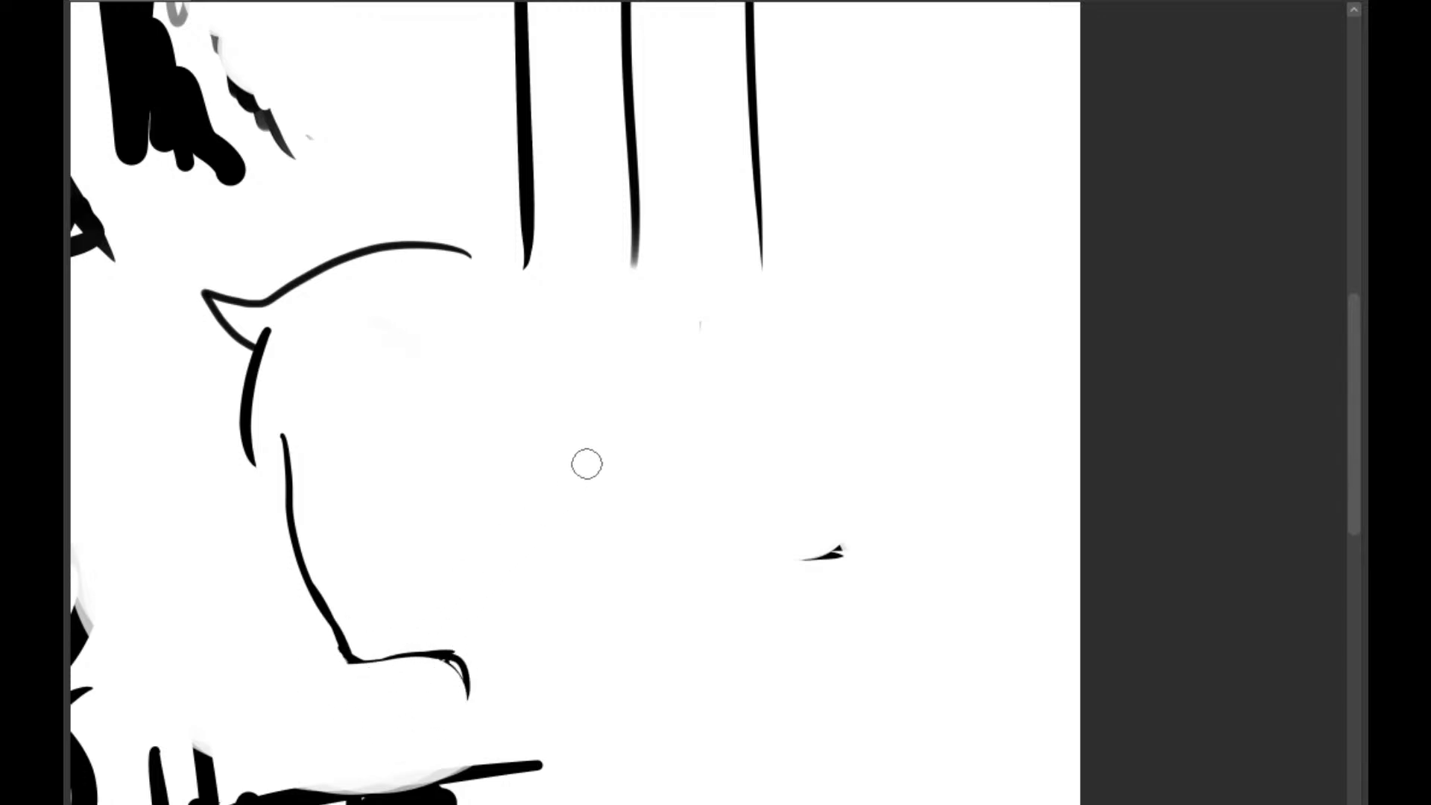
Draw the back hair outline with tapered strokes ending in pointed locks opposite the face contour
key(b)
drag(566, 580, 581, 668)
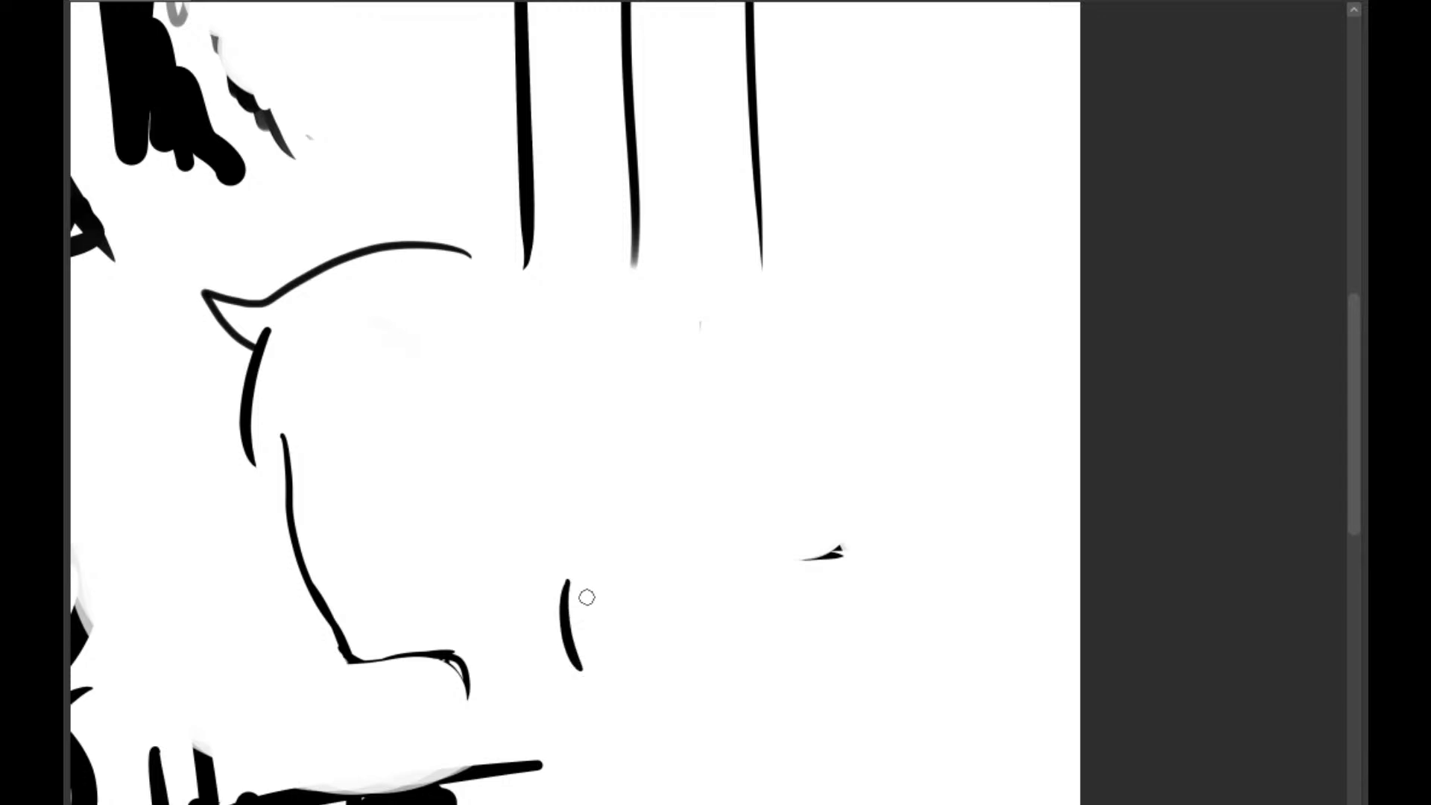
mouse_move(596, 348)
mouse_down()
mouse_move(611, 506)
mouse_move(596, 555)
mouse_move(549, 610)
mouse_up()
drag(546, 539, 541, 626)
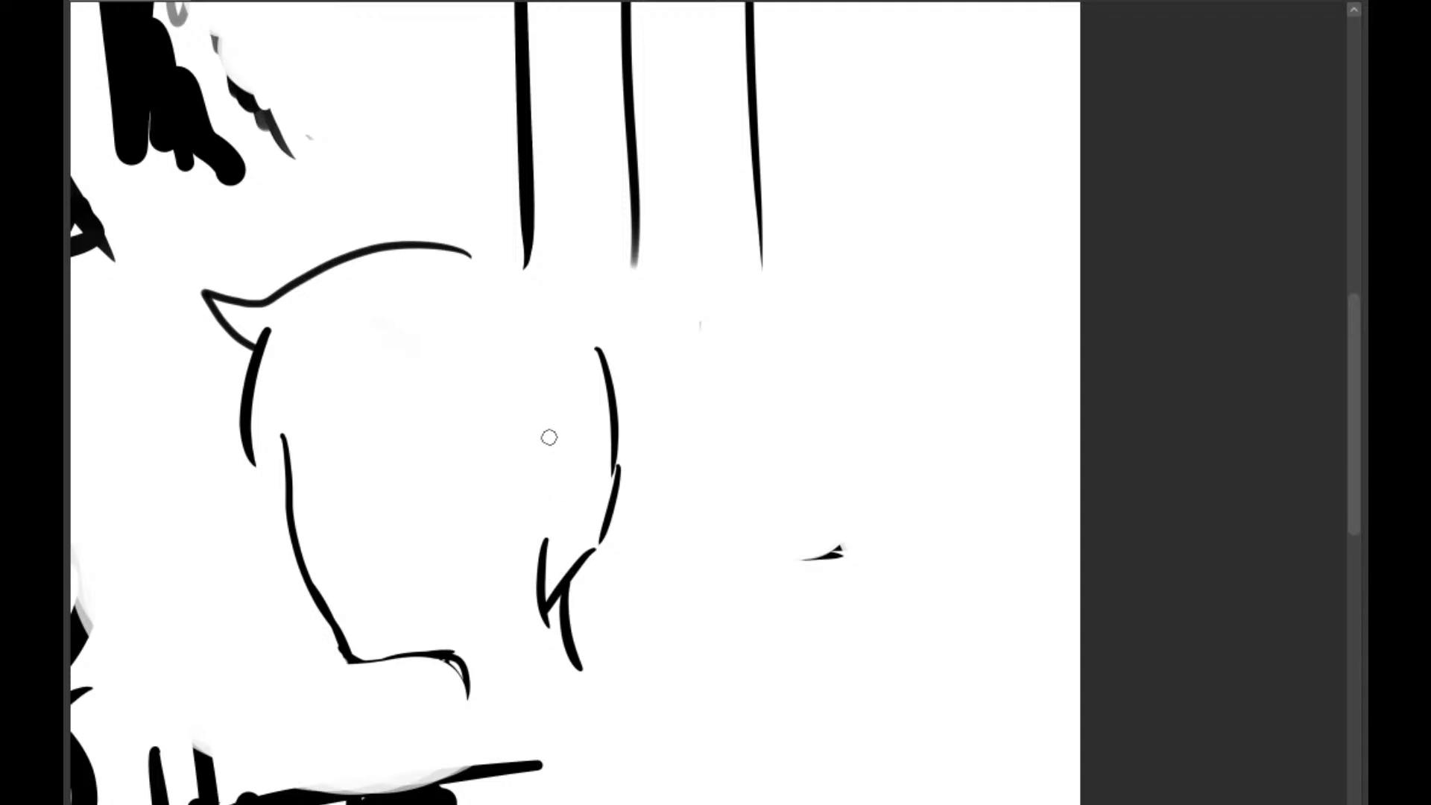
Draw a rounded ear curve inside the back hair outline, clean it up with the eraser and return to the brush
mouse_move(529, 437)
mouse_down()
mouse_move(567, 483)
mouse_move(537, 527)
mouse_move(568, 495)
mouse_move(567, 439)
mouse_move(541, 428)
mouse_move(561, 509)
mouse_up()
key(e)
mouse_move(546, 457)
mouse_down()
mouse_move(551, 485)
mouse_move(533, 489)
mouse_up()
key(b)
Try a V-shaped hair lock in front of the ear, then undo its overlapping strokes
drag(477, 391, 502, 557)
drag(538, 411, 502, 570)
drag(474, 393, 510, 580)
mouse_move(510, 580)
mouse_down()
mouse_move(541, 384)
mouse_move(504, 576)
mouse_up()
key(ctrl+z)
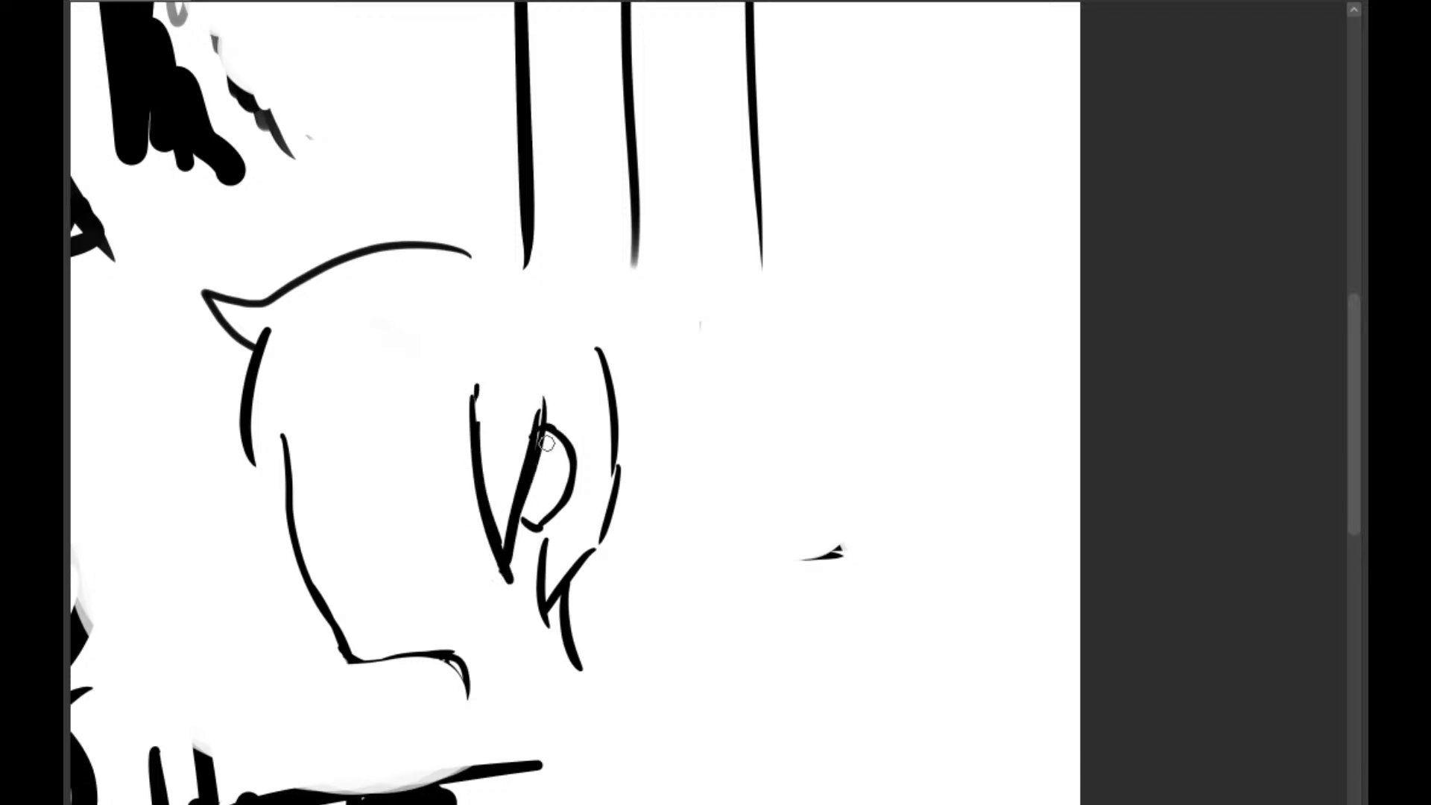
key(ctrl+z)
key(ctrl+z)
key(ctrl+z)
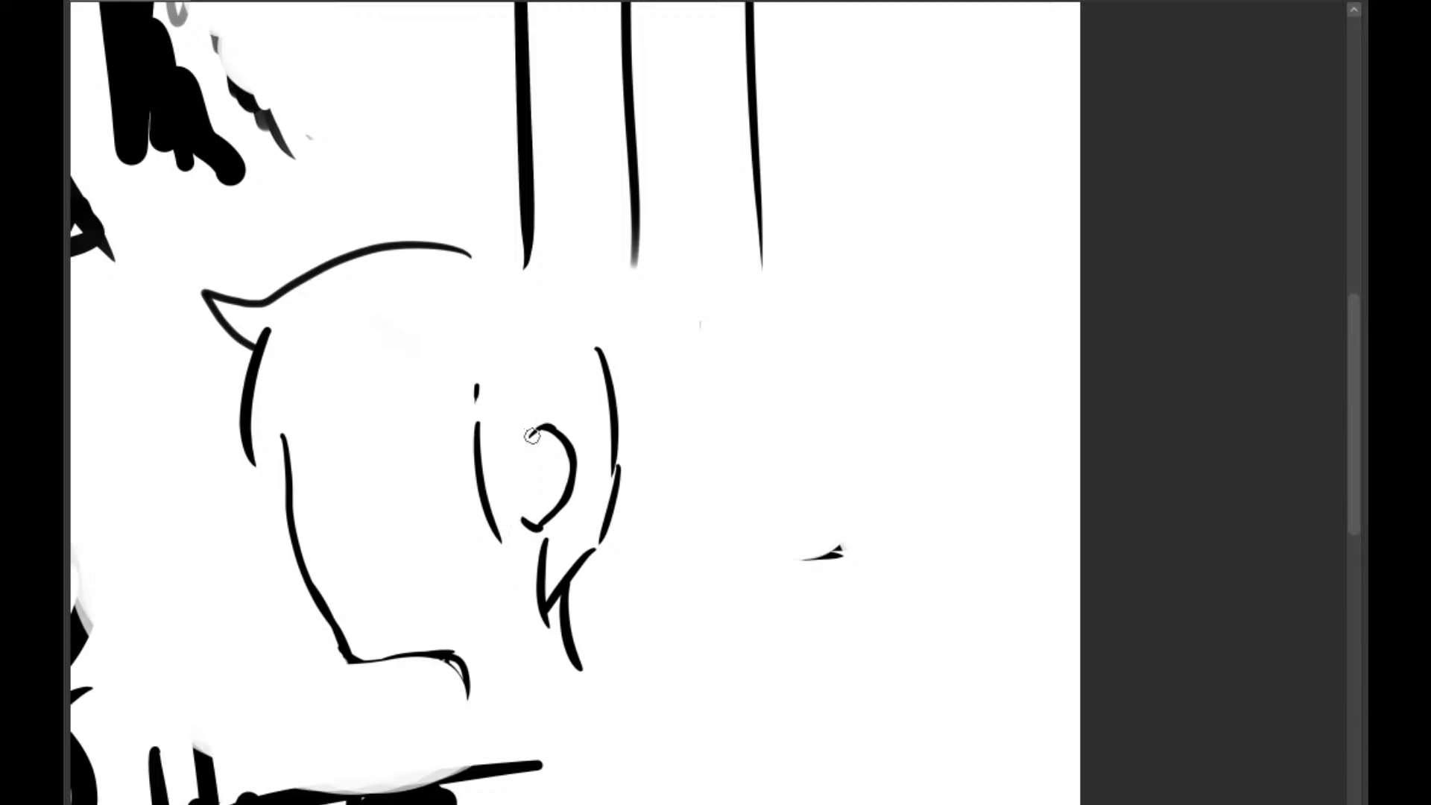
Redraw the pointed hair lock in front of the ear and add a long diagonal fringe stroke beside it
drag(541, 398, 498, 530)
key(ctrl+z)
drag(544, 395, 497, 552)
drag(541, 430, 498, 551)
mouse_move(404, 336)
mouse_down()
mouse_move(442, 442)
mouse_move(494, 480)
mouse_up()
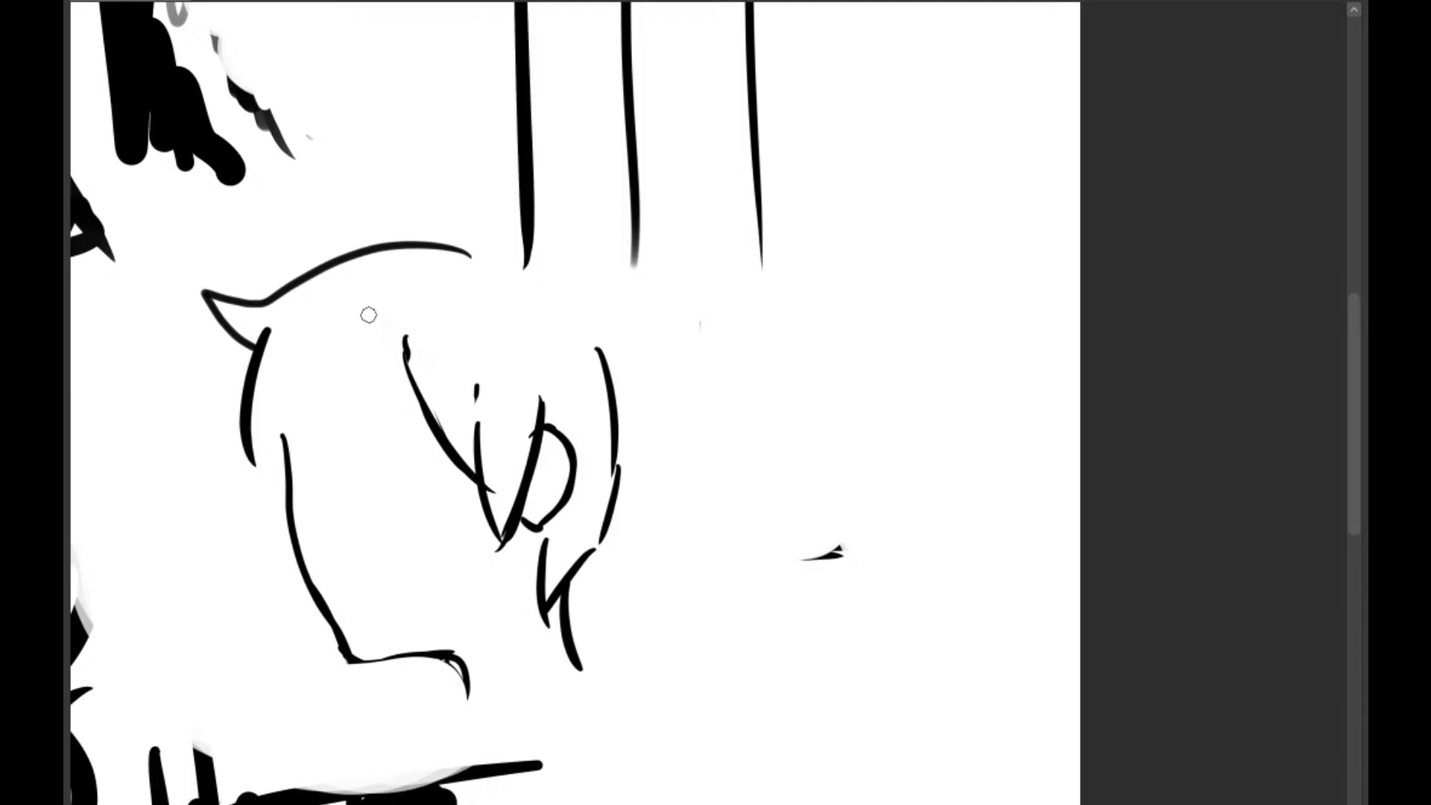
Add pointed fringe locks across the forehead up to the face contour
drag(371, 296, 352, 431)
drag(406, 344, 368, 468)
drag(352, 309, 374, 478)
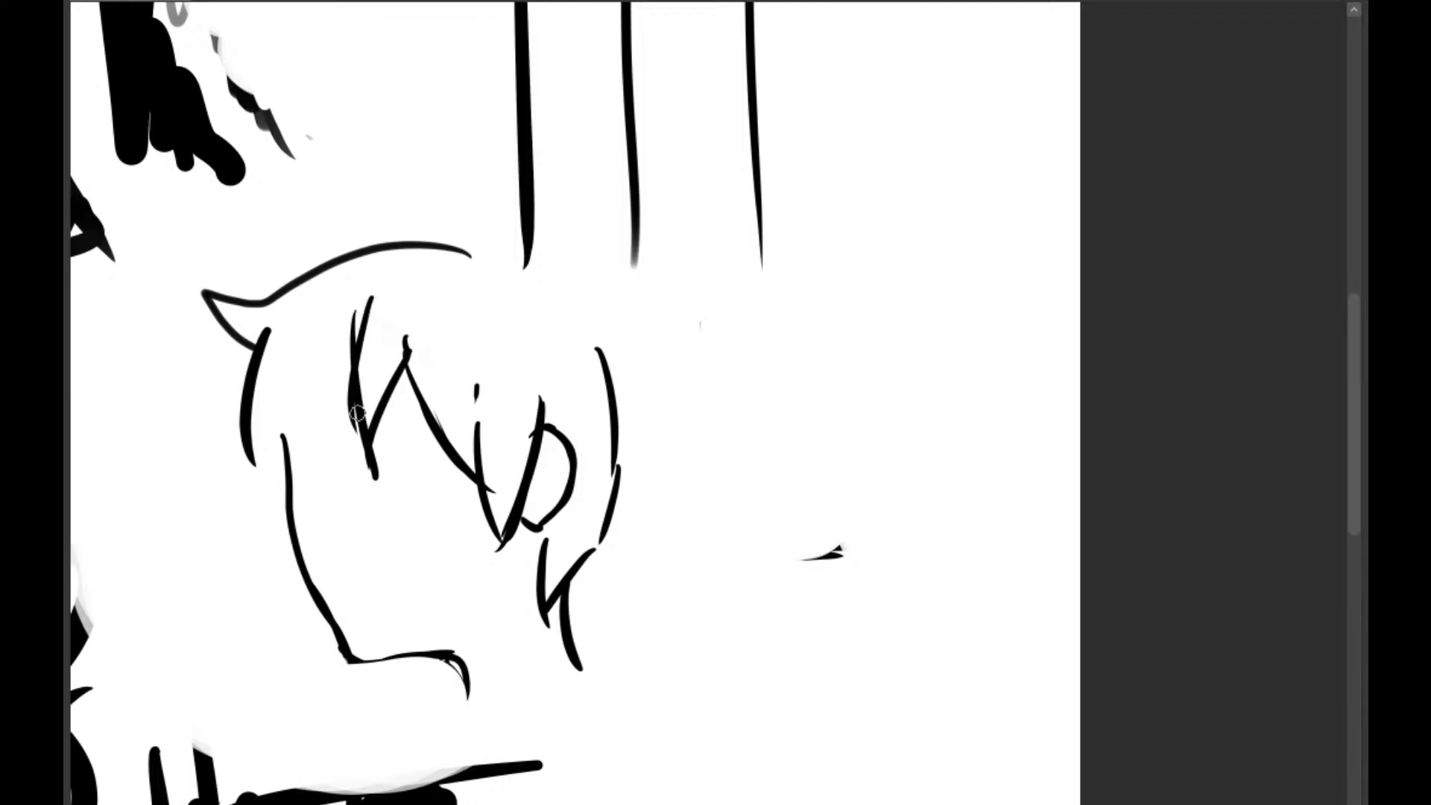
drag(351, 363, 274, 469)
drag(287, 301, 273, 471)
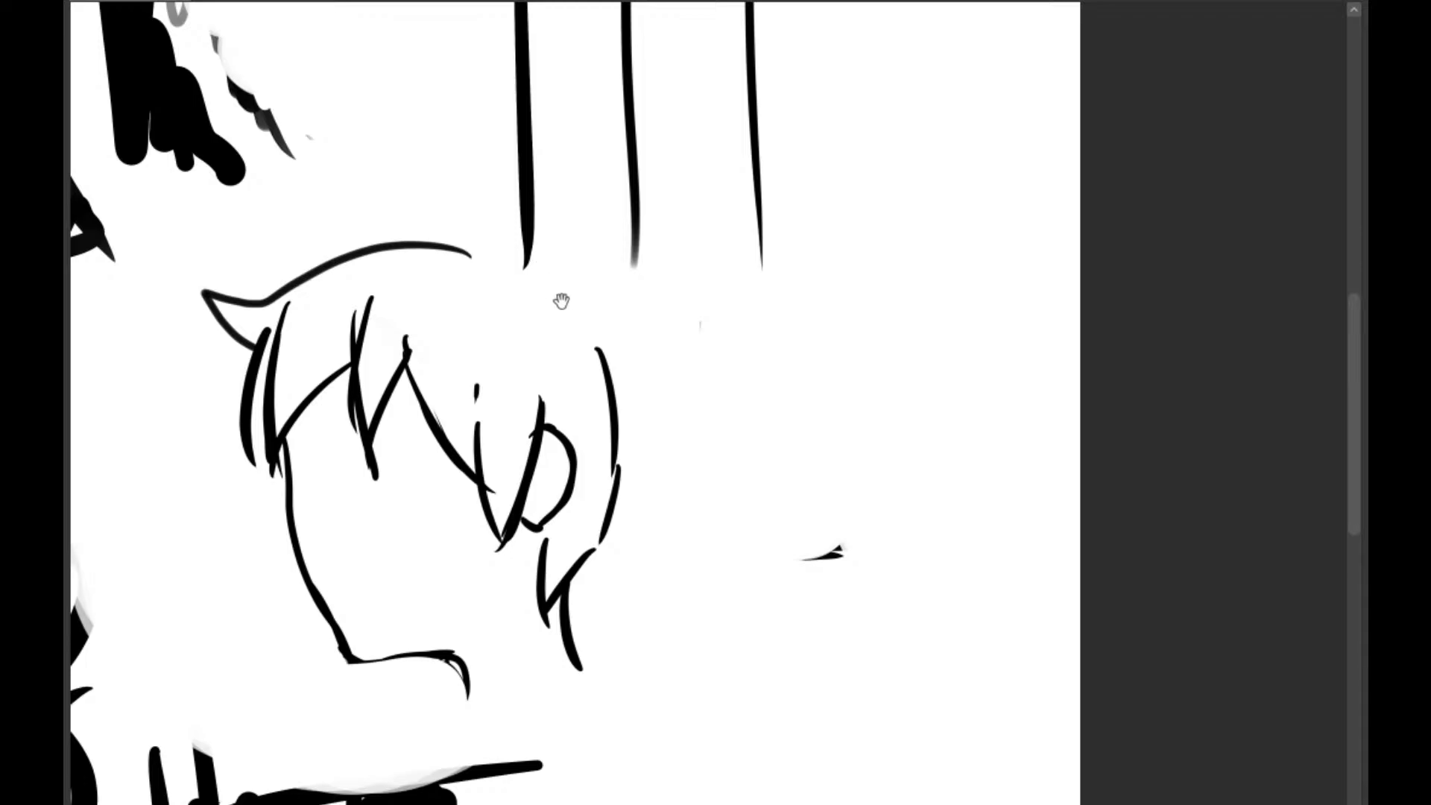
Try pointed hair strokes sticking out behind the head, undoing all of them
drag(569, 316, 473, 281)
mouse_move(545, 313)
mouse_down()
mouse_move(641, 353)
mouse_move(551, 420)
mouse_up()
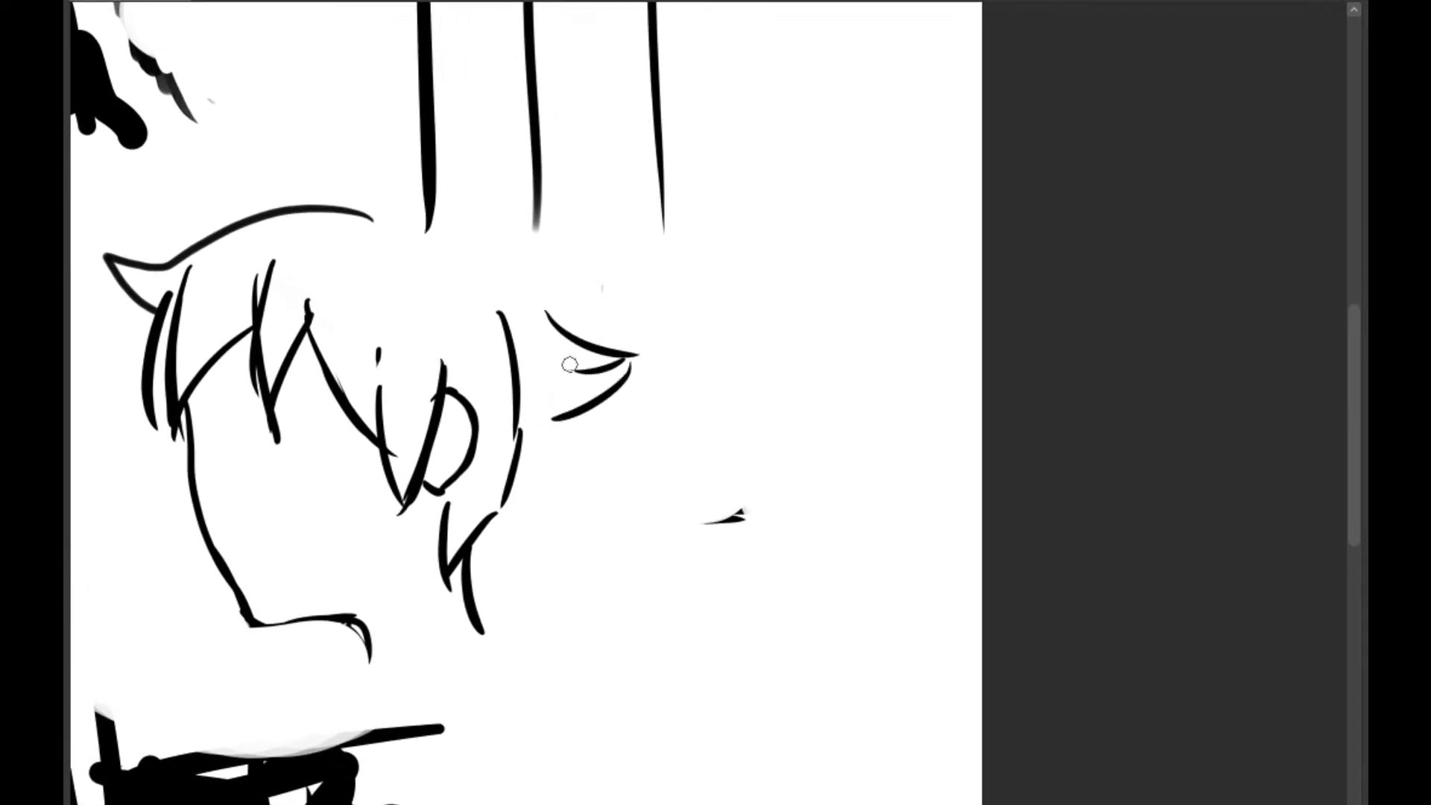
mouse_move(517, 286)
mouse_down()
mouse_move(626, 396)
mouse_move(658, 403)
mouse_up()
key(ctrl+z)
key(ctrl+z)
drag(654, 406, 540, 466)
key(ctrl+z)
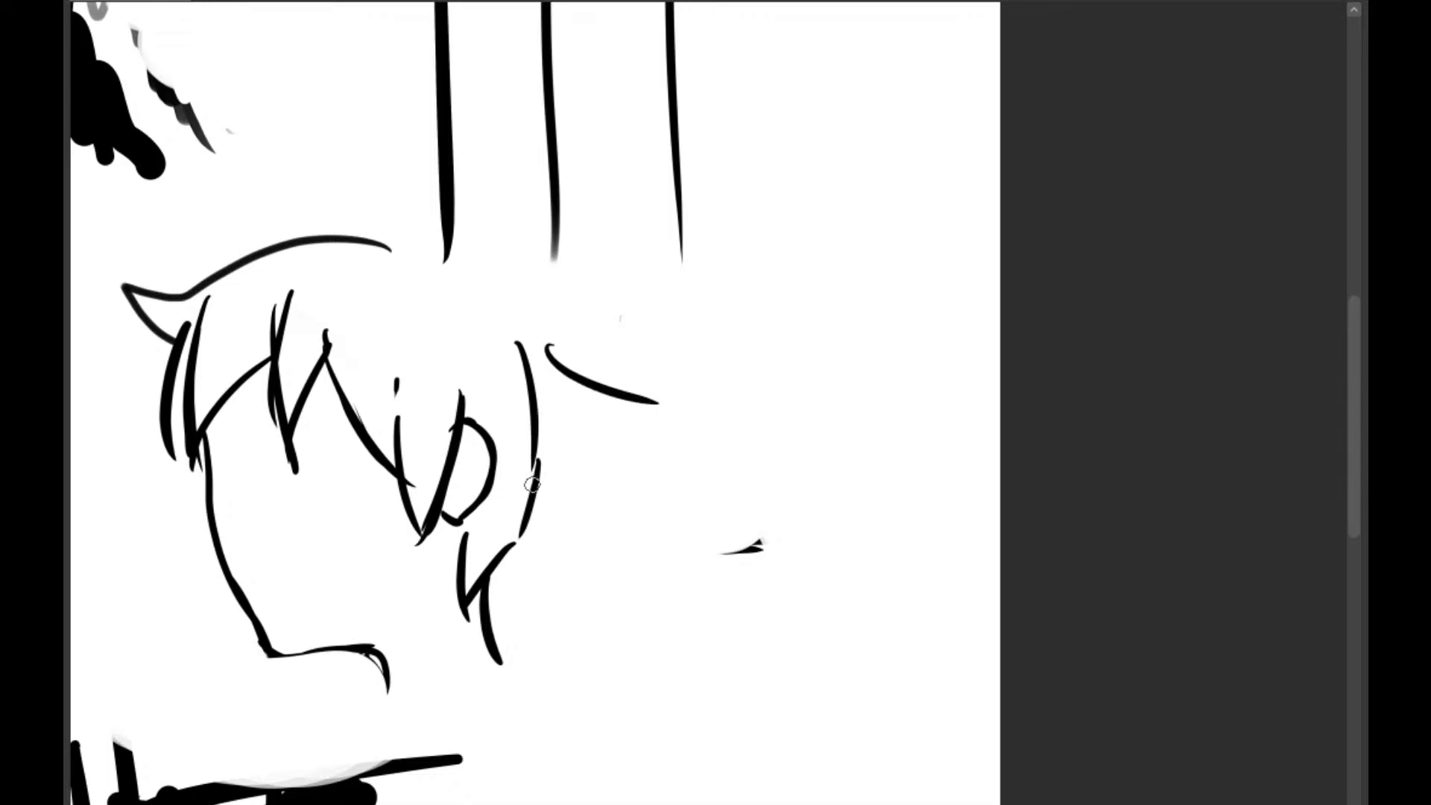
key(ctrl+z)
Redraw the lower hair lock slightly farther back and erase the old stroke beside it
mouse_move(511, 558)
mouse_down()
mouse_move(502, 600)
mouse_move(519, 691)
mouse_move(528, 672)
mouse_up()
key(ctrl+z)
key(e)
drag(486, 602, 496, 659)
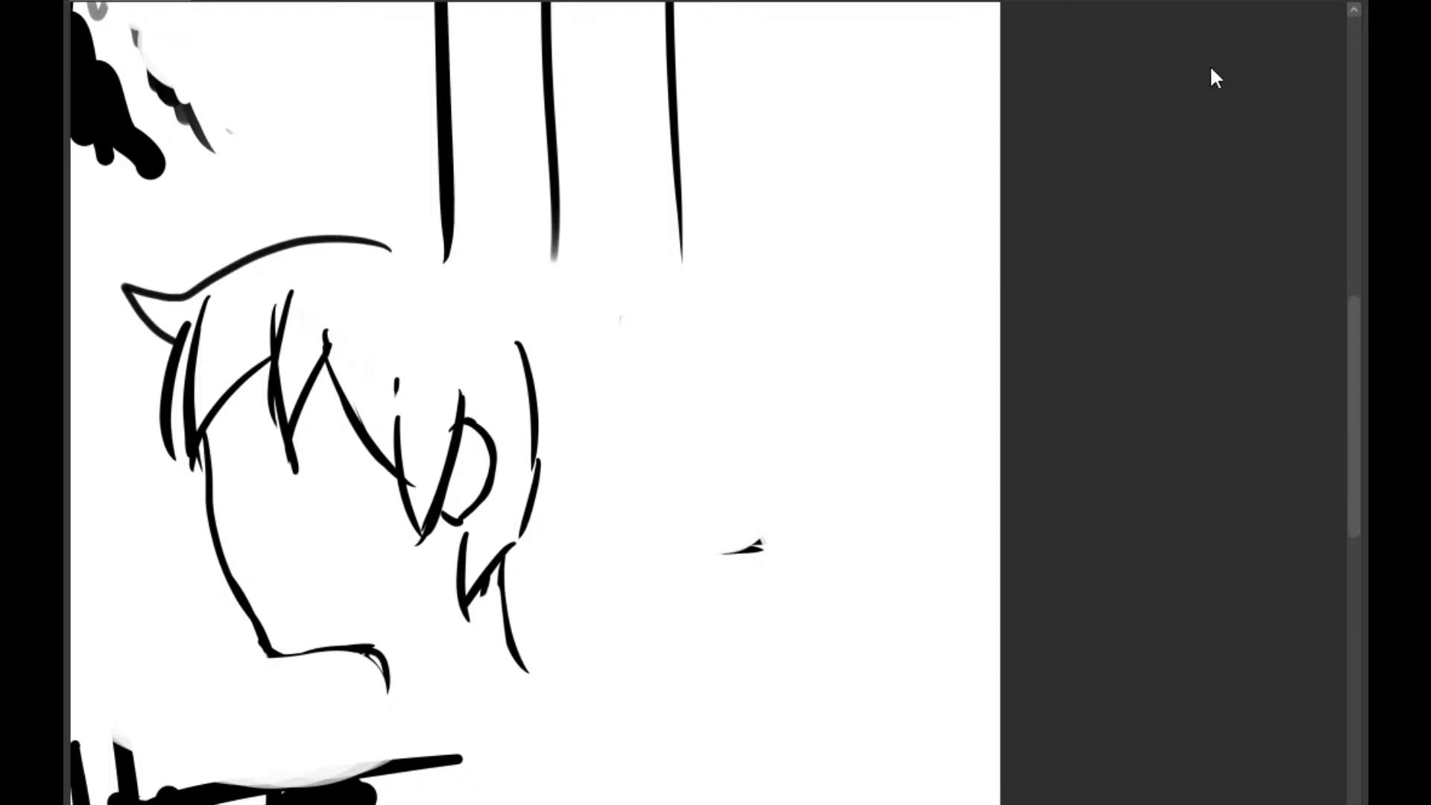
Delete the head sketch and all practice strokes, leaving an empty canvas
key(Delete)
key(ctrl+z)
key(Delete)
key(ctrl+z)
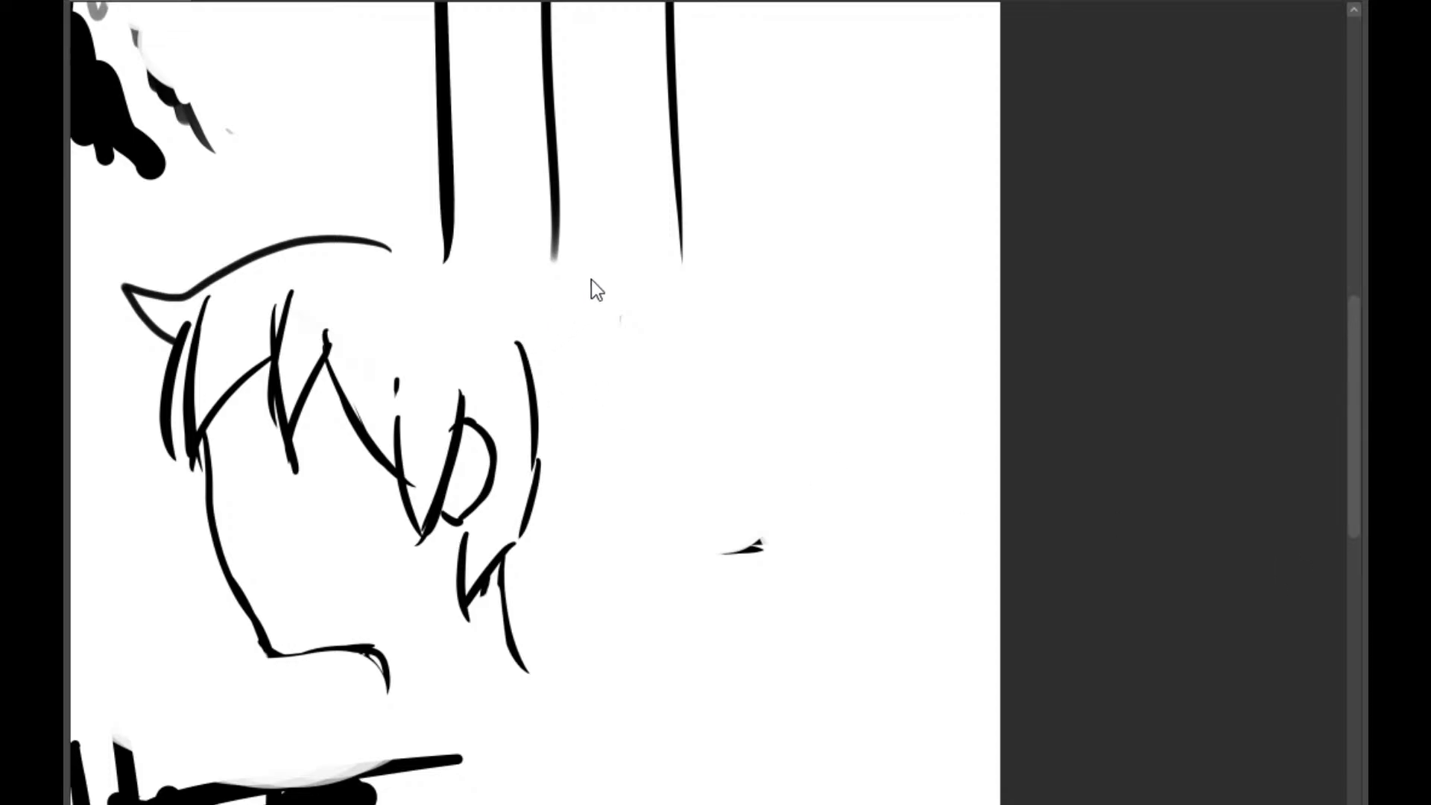
key(Delete)
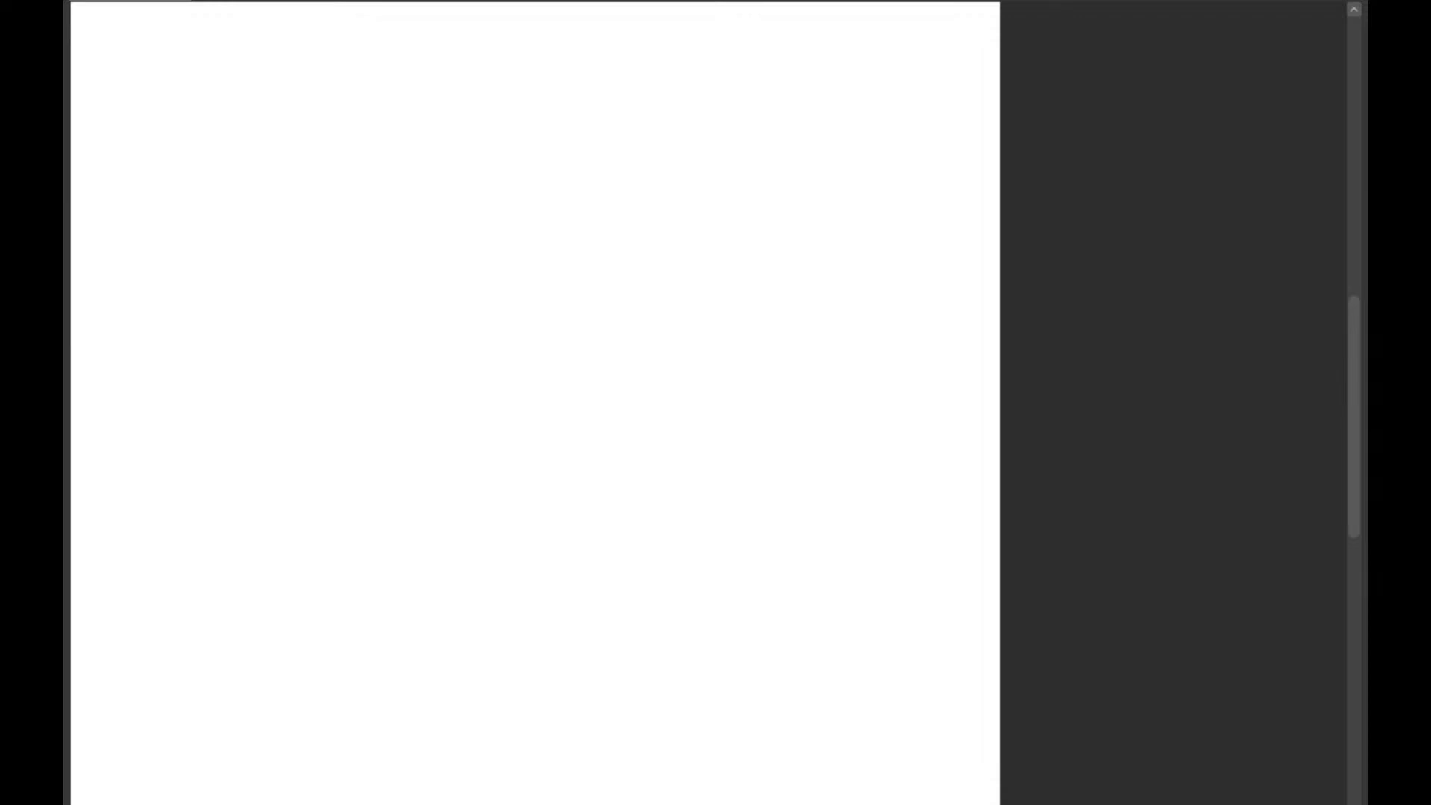
Scribble small test strokes in the middle of the empty canvas
drag(421, 467, 499, 509)
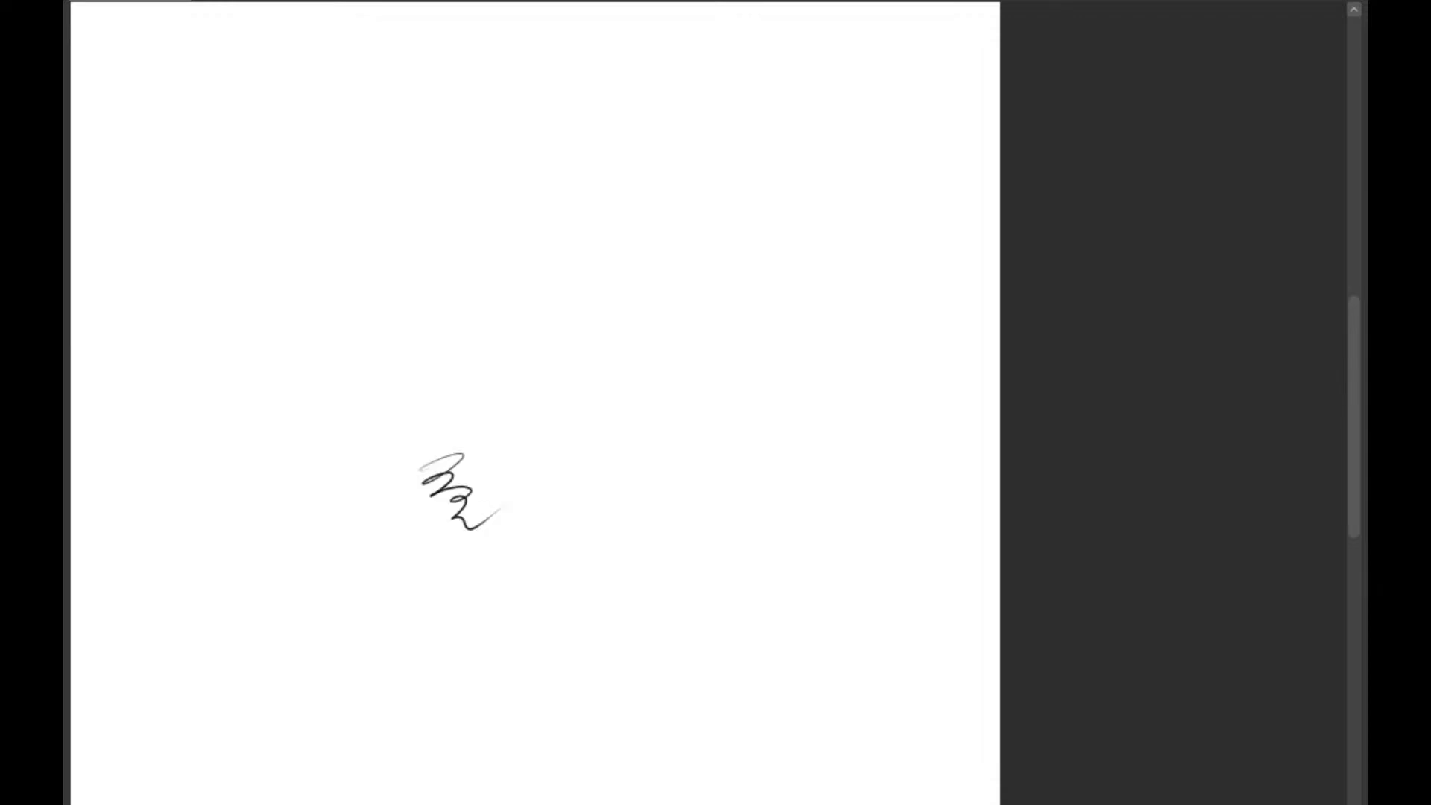
mouse_move(460, 370)
mouse_down()
mouse_move(482, 437)
mouse_move(480, 526)
mouse_move(443, 462)
mouse_move(492, 486)
mouse_up()
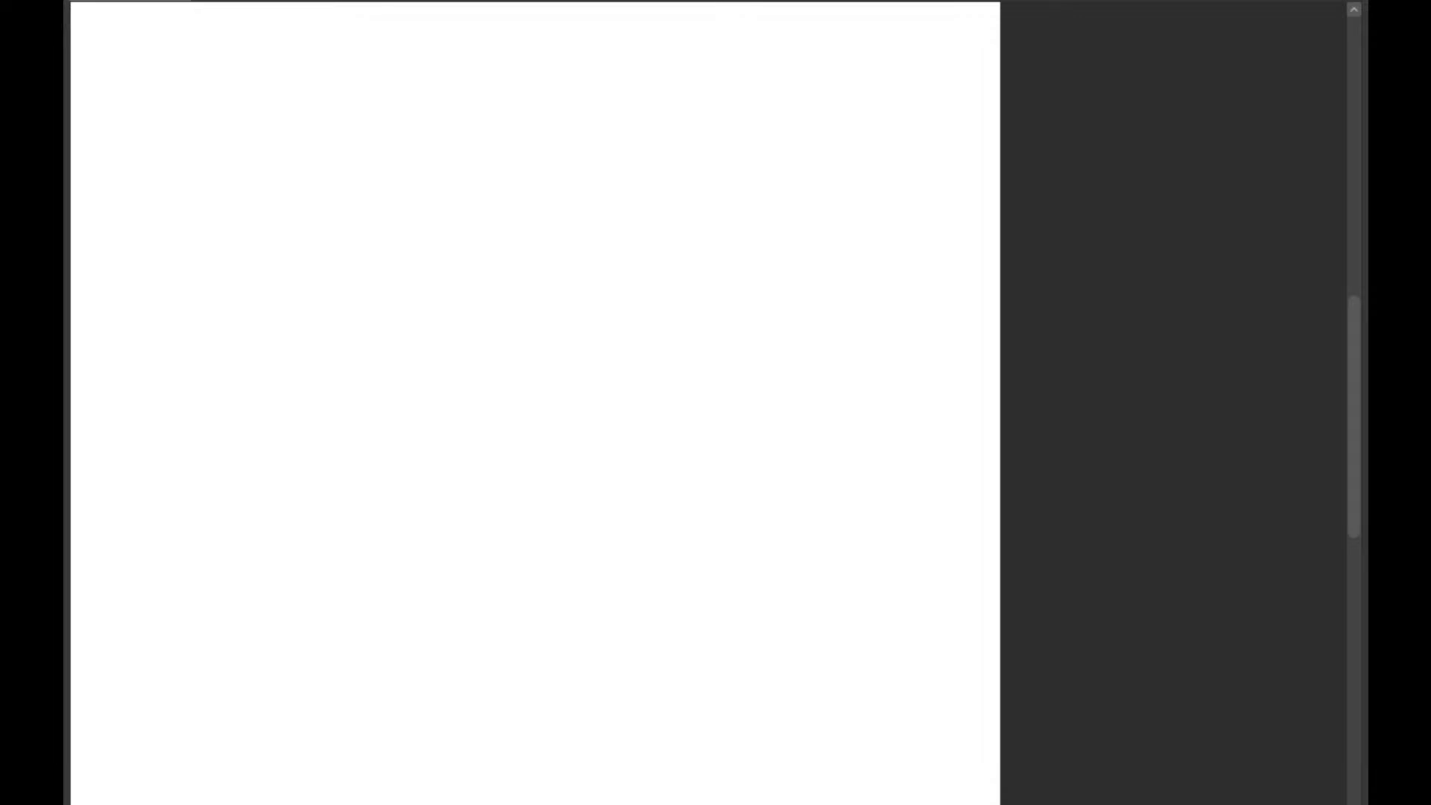
Draw a large C-shaped curve as the left half of a wide oval, redoing it once
scroll(477, 402, up, 3)
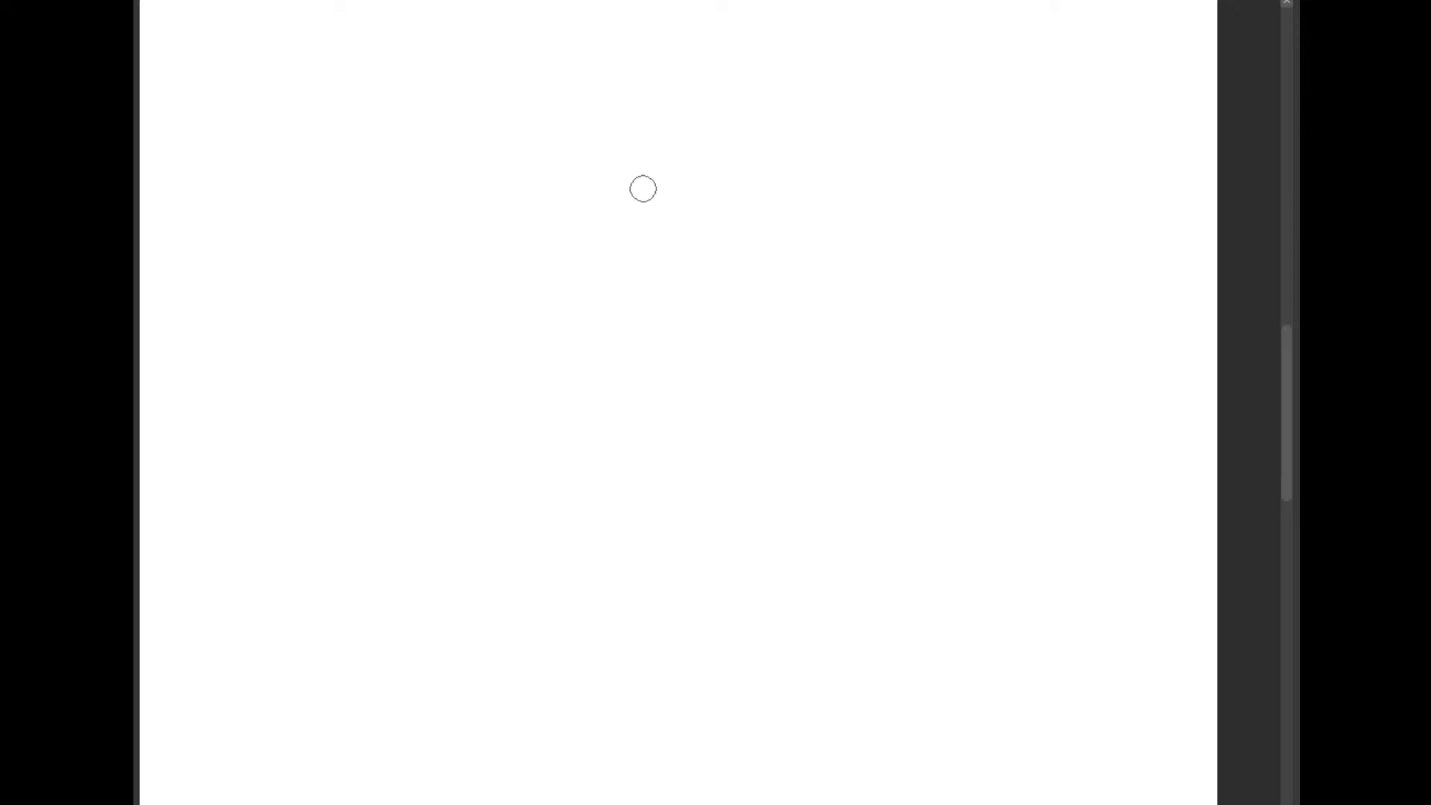
drag(661, 130, 919, 307)
key(ctrl+z)
mouse_move(693, 112)
mouse_down()
mouse_move(636, 111)
mouse_move(761, 370)
mouse_up()
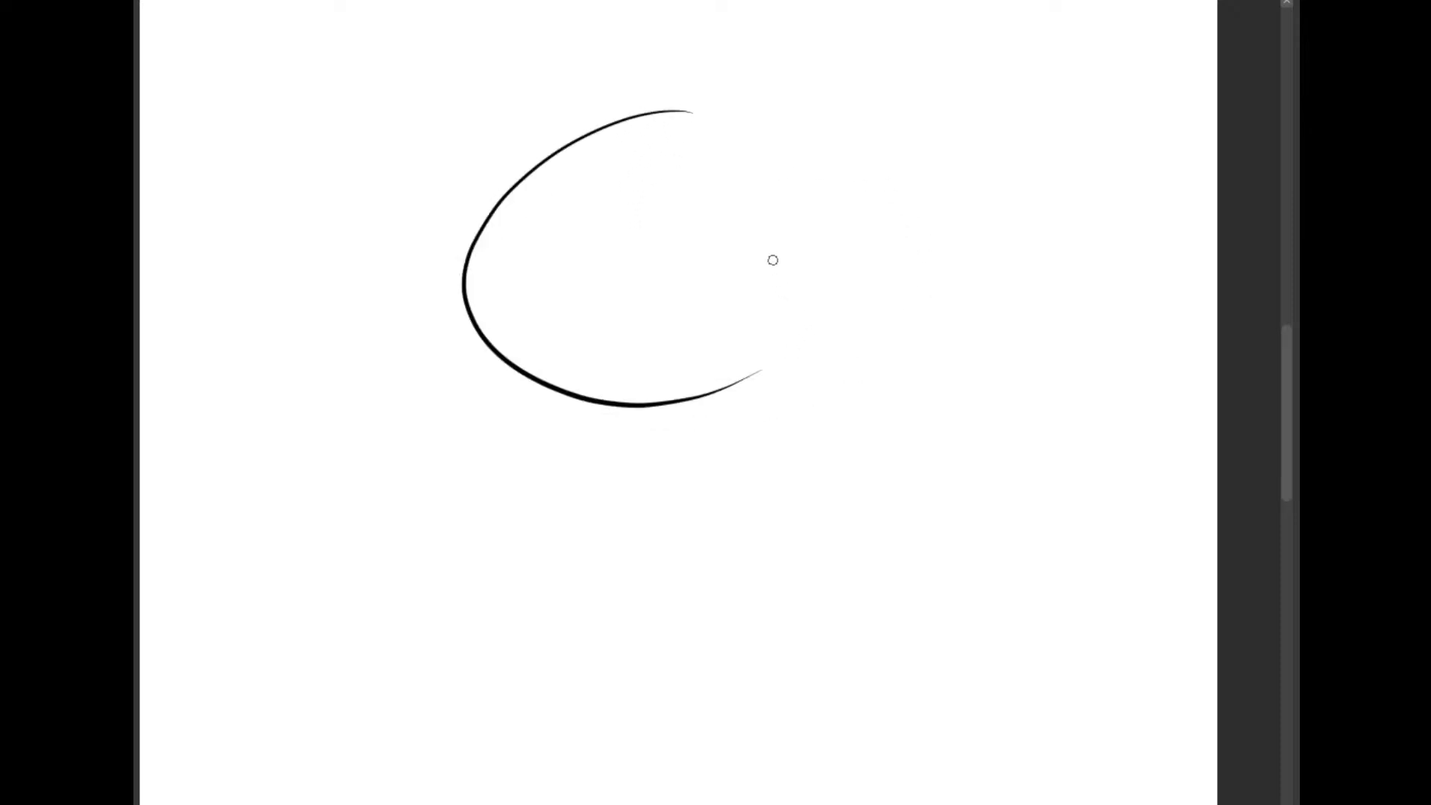
Draw the right half of the wide oval so it meets the first curve along the lower edge
drag(899, 123, 727, 379)
key(ctrl+z)
mouse_move(784, 110)
mouse_down()
mouse_move(953, 189)
mouse_move(642, 382)
mouse_move(838, 351)
mouse_move(632, 414)
mouse_up()
key(ctrl+z)
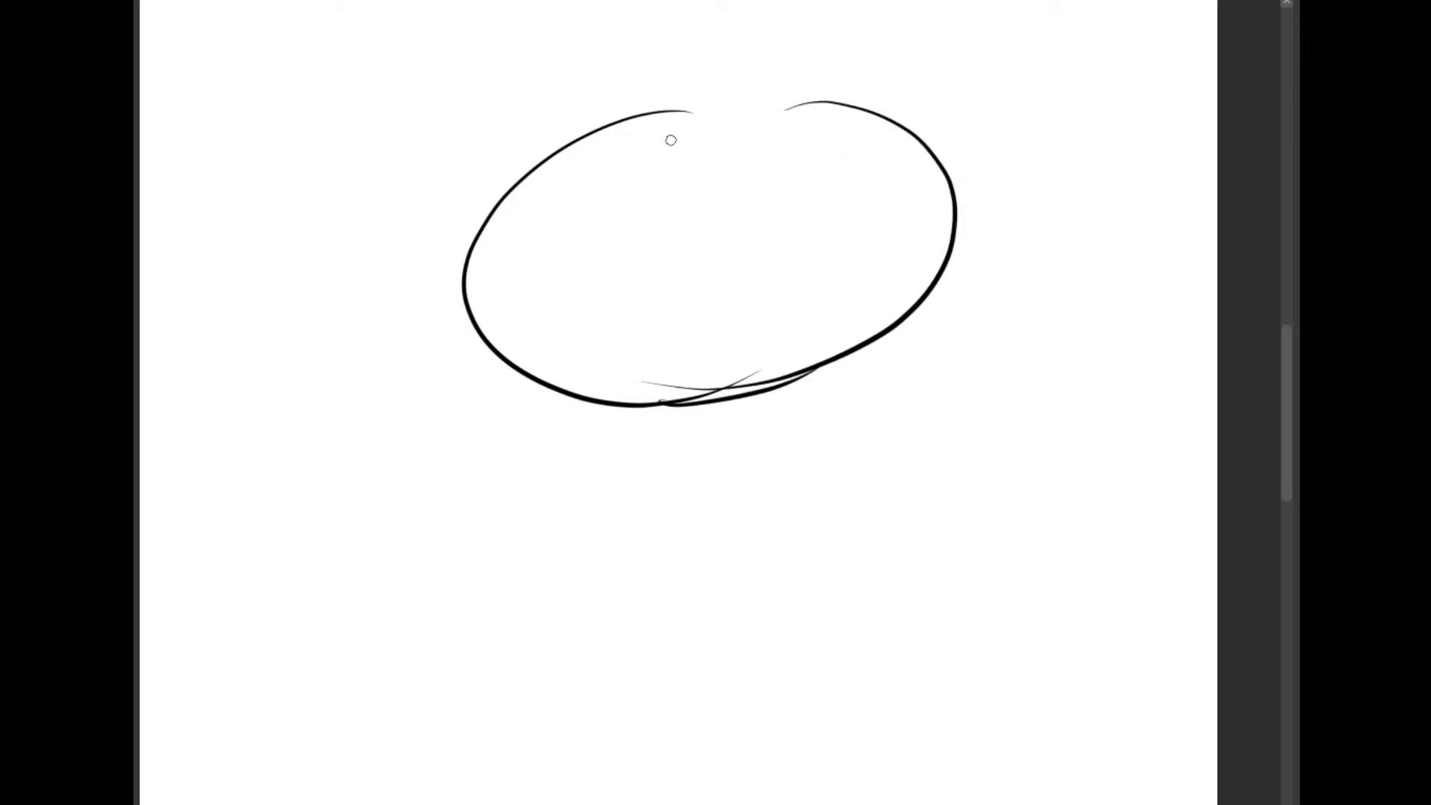
Draw the upper right arc of the oval toward the gap at its top, undoing and redrawing the stroke several times
drag(948, 177, 555, 156)
key(ctrl+z)
drag(954, 183, 488, 170)
key(ctrl+z)
mouse_move(952, 155)
mouse_down()
mouse_move(727, 100)
mouse_move(514, 193)
mouse_up()
key(ctrl+z)
key(ctrl+z)
mouse_move(924, 141)
mouse_down()
mouse_move(508, 195)
mouse_move(613, 143)
mouse_up()
Erase the oval's upper left arc and trim the overlapping line ends along its lower edge
key(e)
drag(775, 127, 813, 124)
mouse_move(726, 115)
mouse_down()
mouse_move(565, 168)
mouse_move(668, 374)
mouse_move(757, 368)
mouse_up()
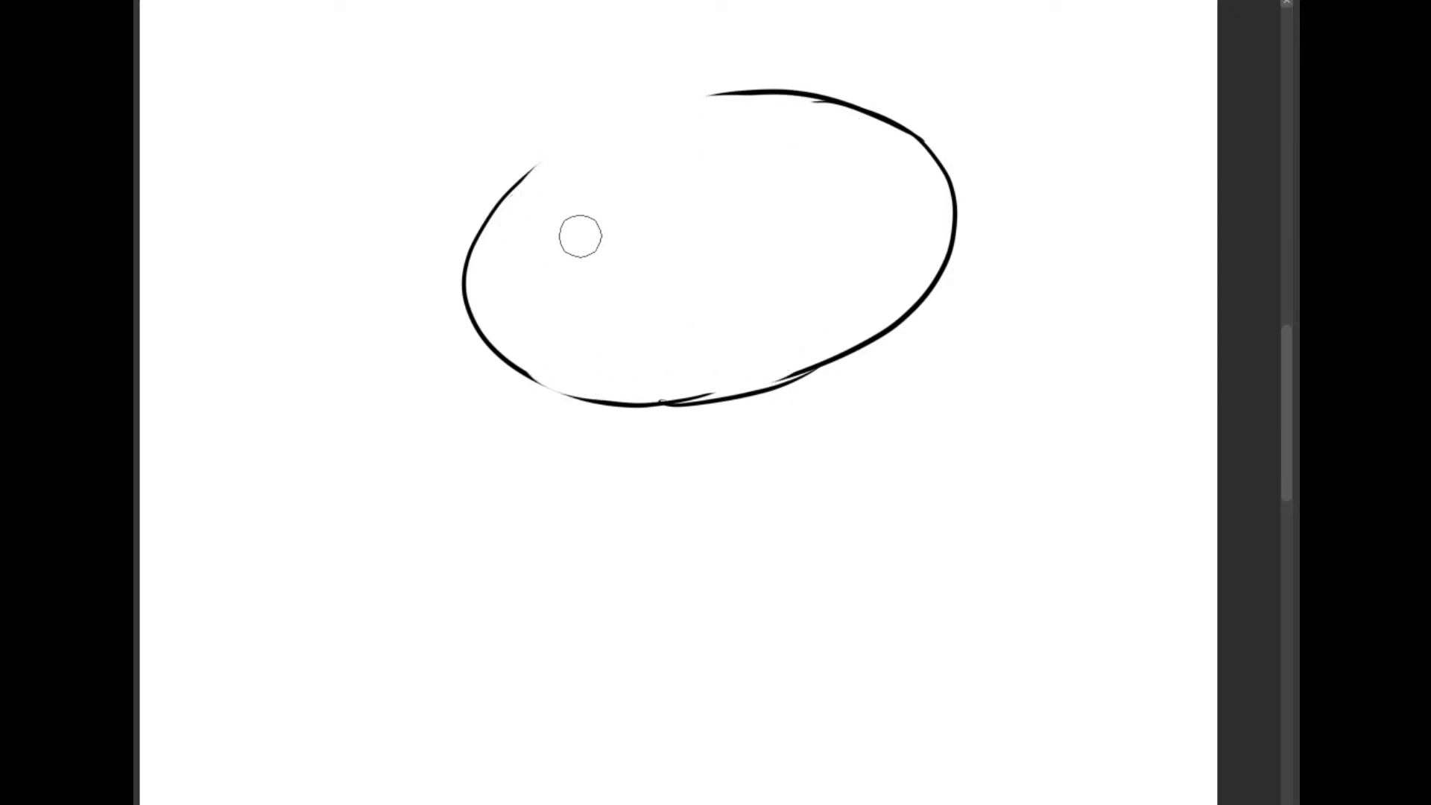
Draw an arched line across the oval's interior with a short slanted stroke at its right end, and erase its reworked left end
key(b)
mouse_move(500, 330)
mouse_down()
mouse_move(875, 318)
mouse_move(895, 250)
mouse_move(862, 349)
mouse_up()
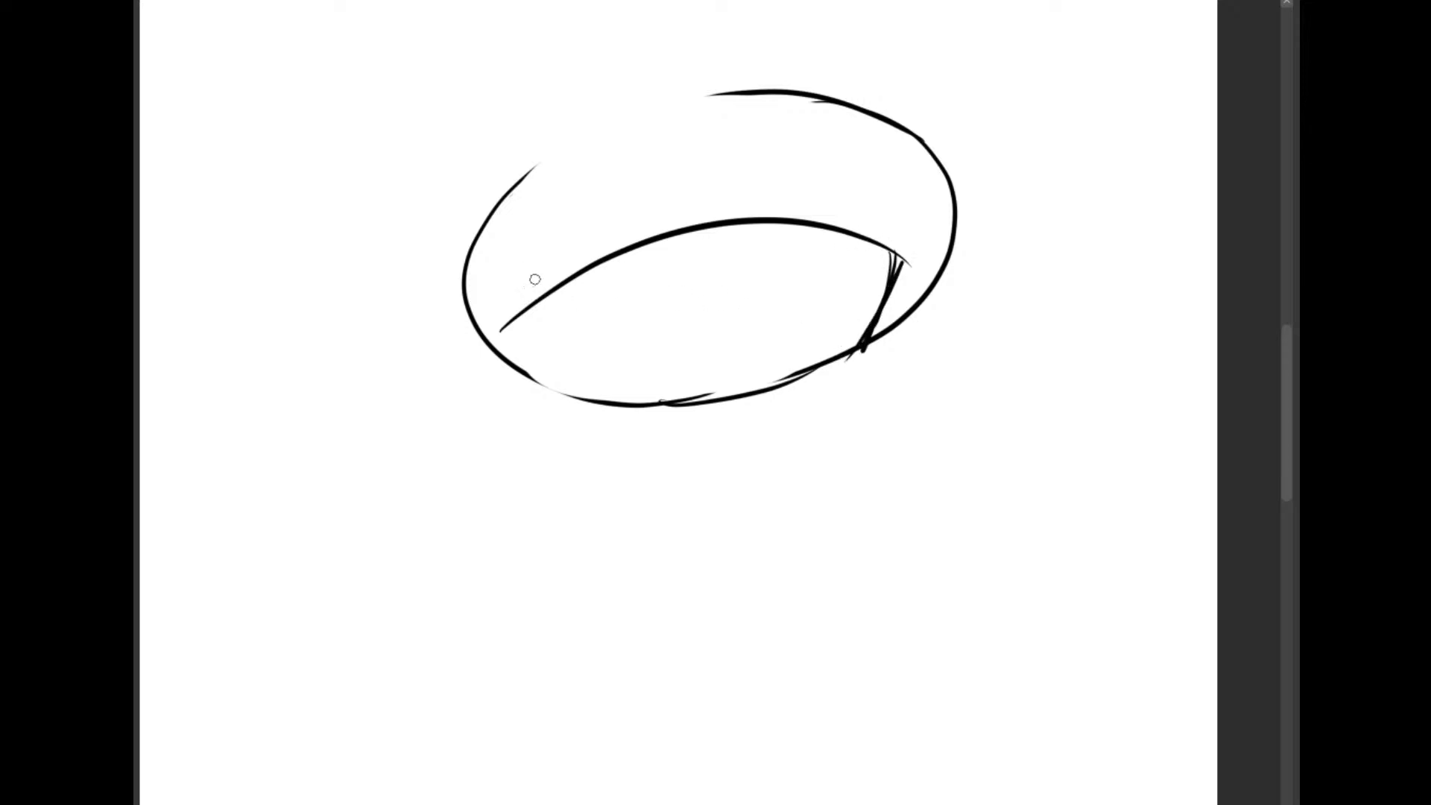
drag(490, 332, 720, 259)
key(ctrl+z)
drag(496, 333, 729, 239)
key(e)
drag(523, 329, 725, 250)
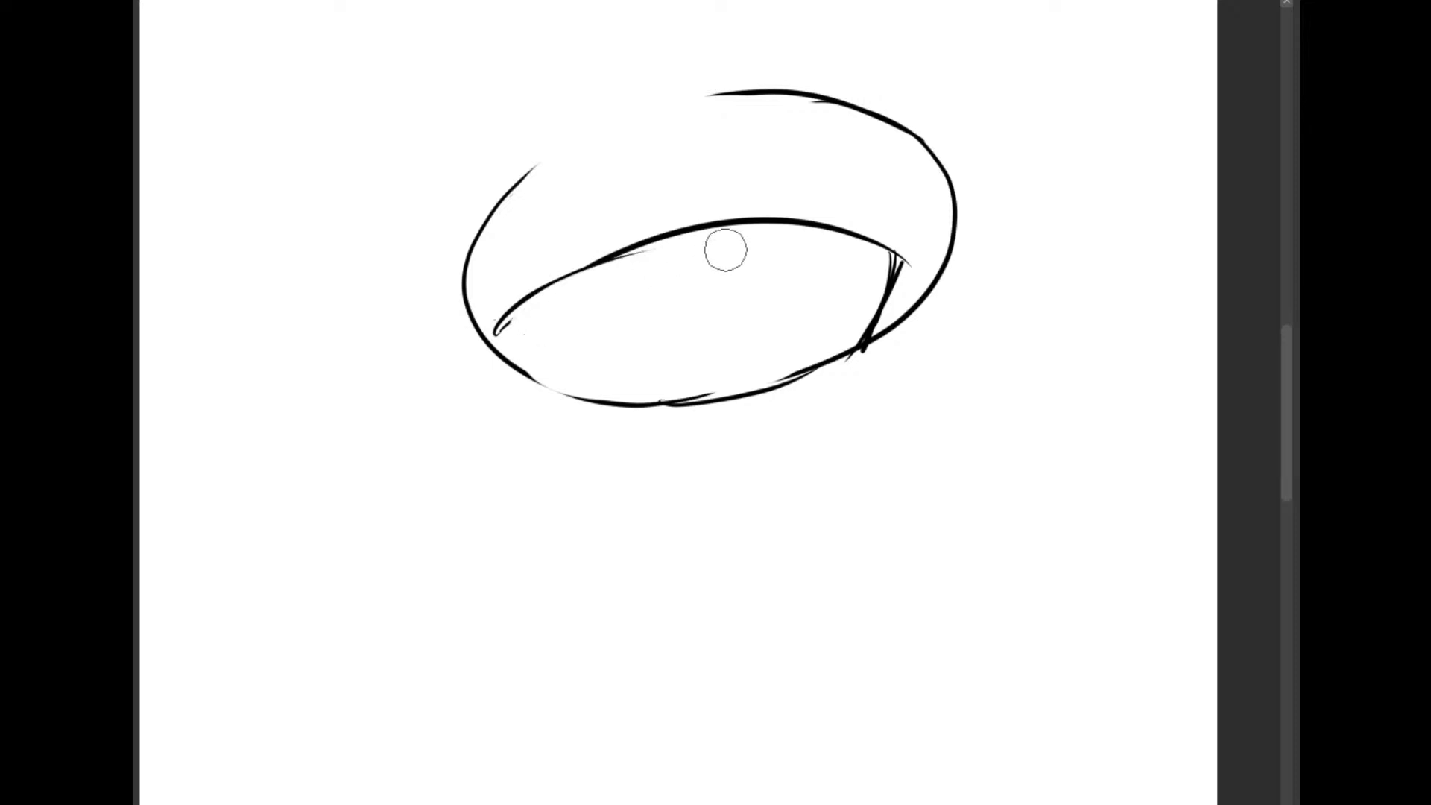
drag(619, 284, 506, 343)
Redraw the oval's upper left outline and add a narrow pointed ear with a bent tip on top of it
key(b)
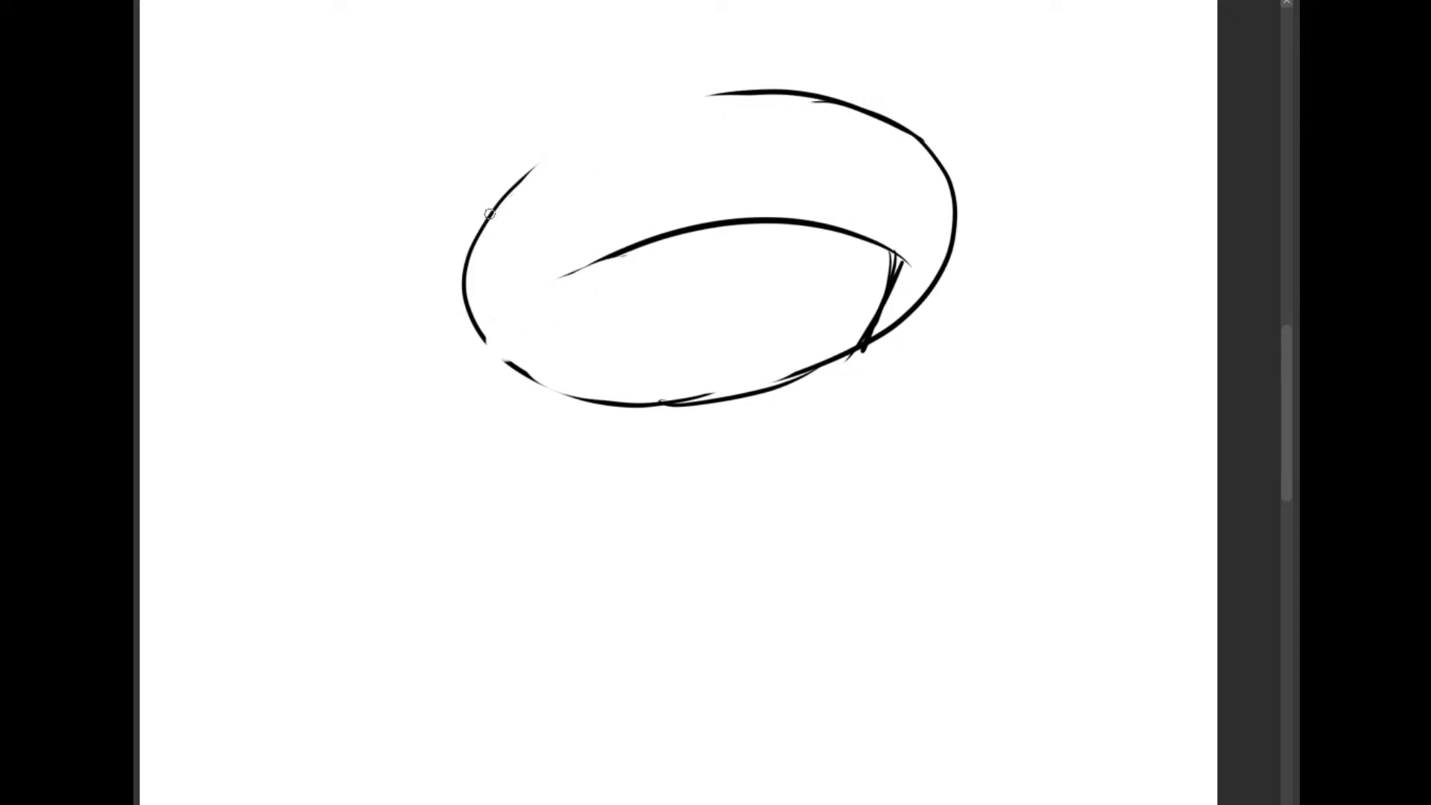
mouse_move(462, 267)
mouse_down()
mouse_move(737, 105)
mouse_move(628, 144)
mouse_up()
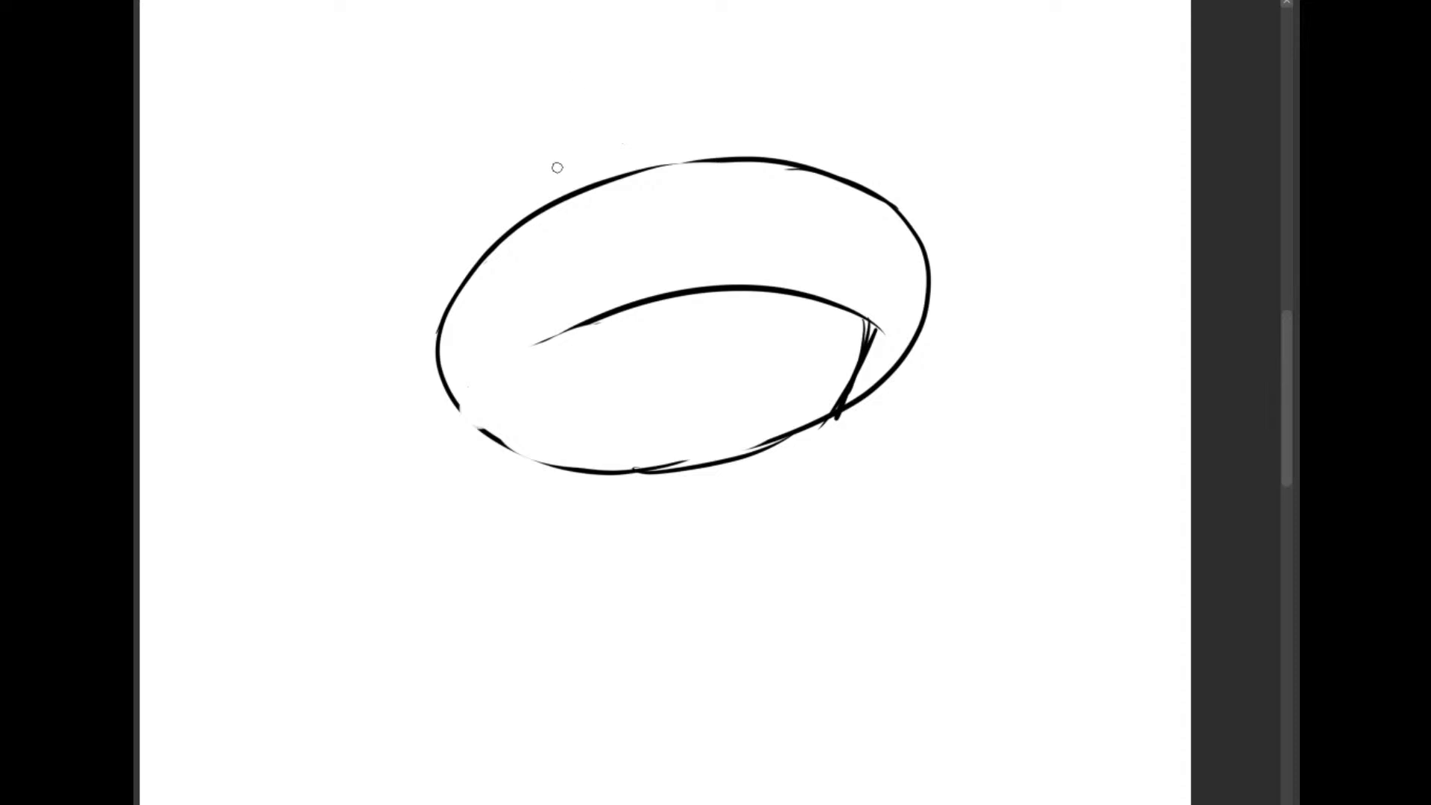
mouse_move(549, 201)
mouse_down()
mouse_move(652, 86)
mouse_move(625, 127)
mouse_move(654, 90)
mouse_move(638, 170)
mouse_up()
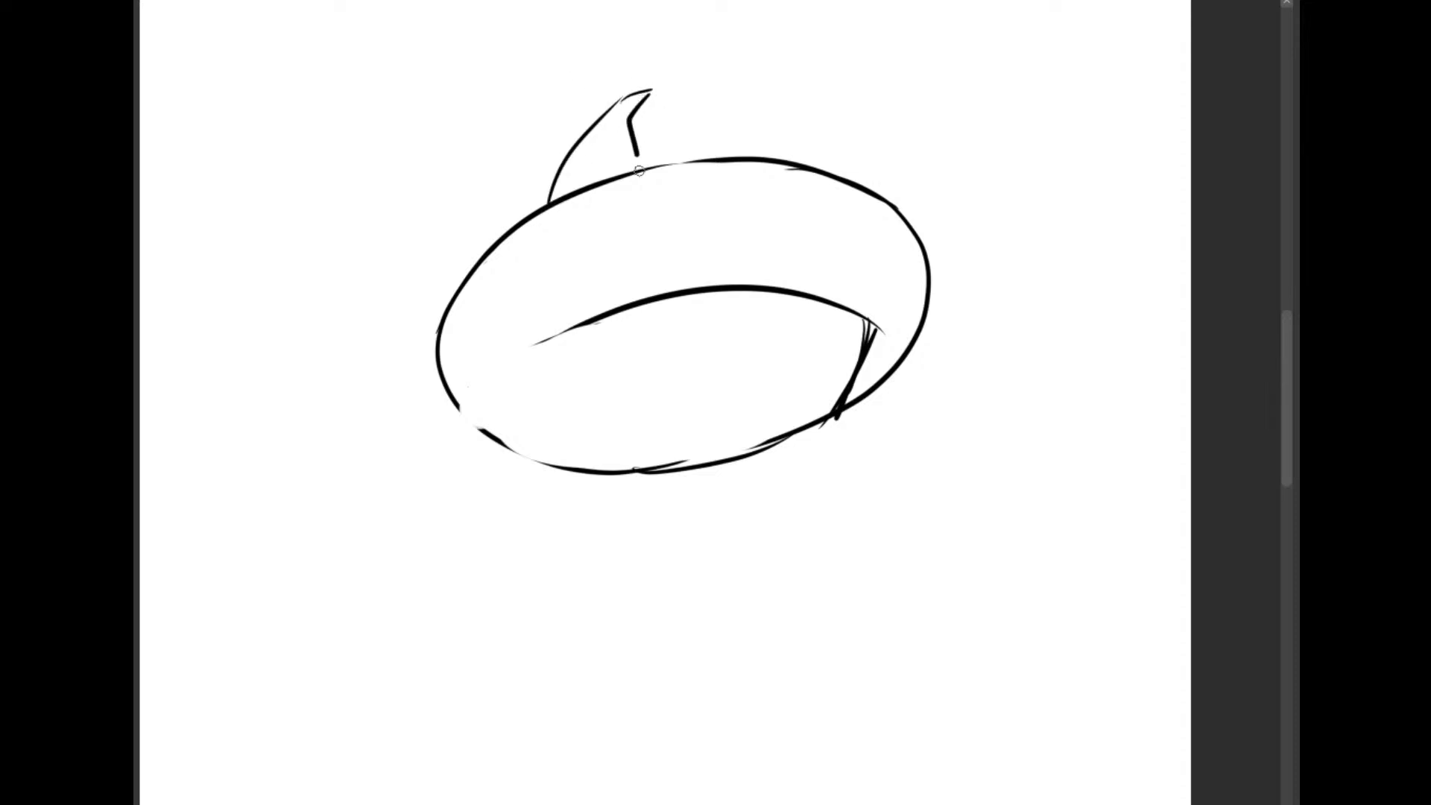
drag(631, 115, 634, 186)
Draw a pointed ear on the oval's upper right side and a small curl at the base of the left ear
mouse_move(854, 180)
mouse_down()
mouse_move(967, 148)
mouse_move(999, 148)
mouse_up()
key(ctrl+z)
mouse_move(850, 179)
mouse_down()
mouse_move(992, 155)
mouse_move(894, 234)
mouse_up()
key(ctrl+z)
drag(991, 154, 919, 250)
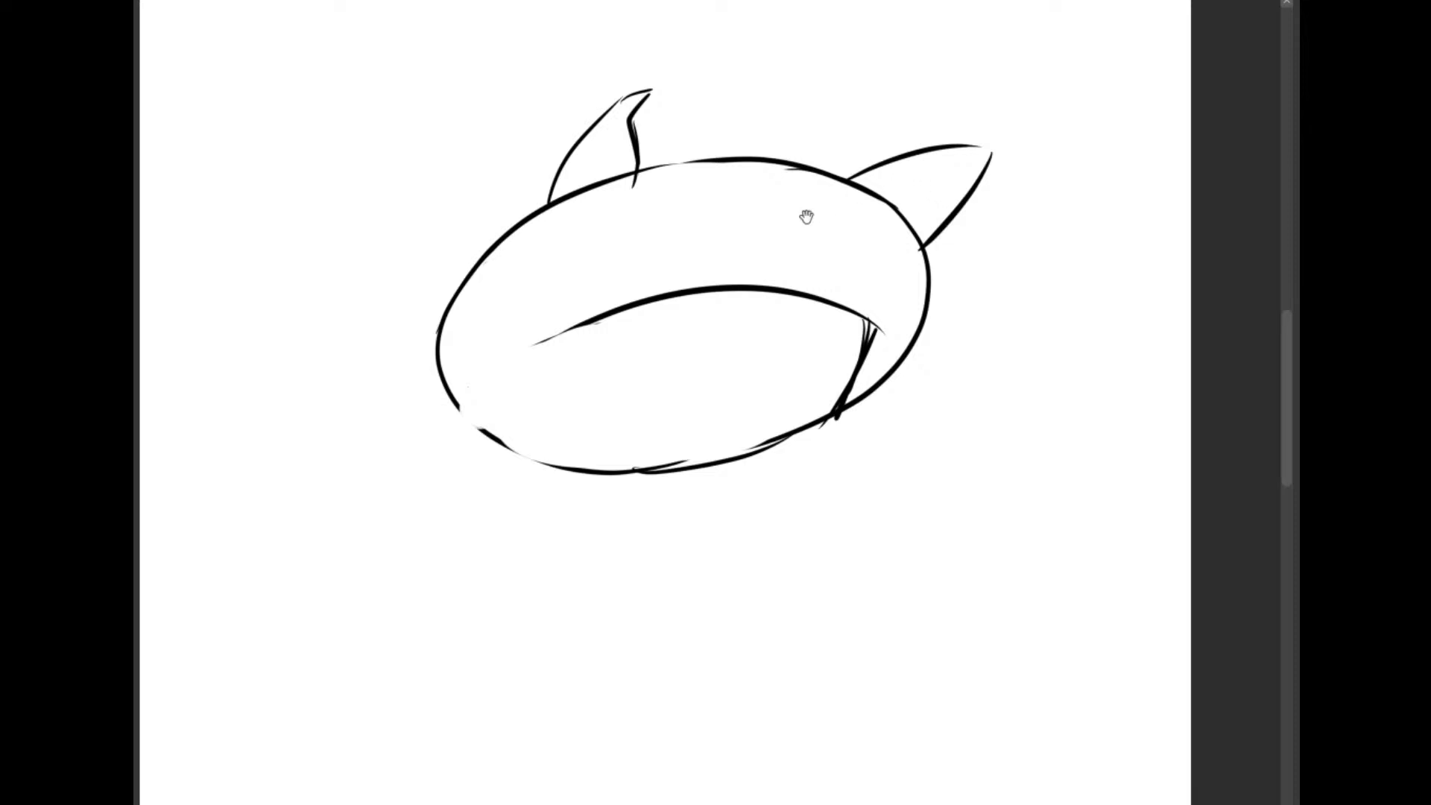
drag(808, 214, 866, 157)
mouse_move(674, 140)
mouse_down()
mouse_move(739, 114)
mouse_move(640, 150)
mouse_up()
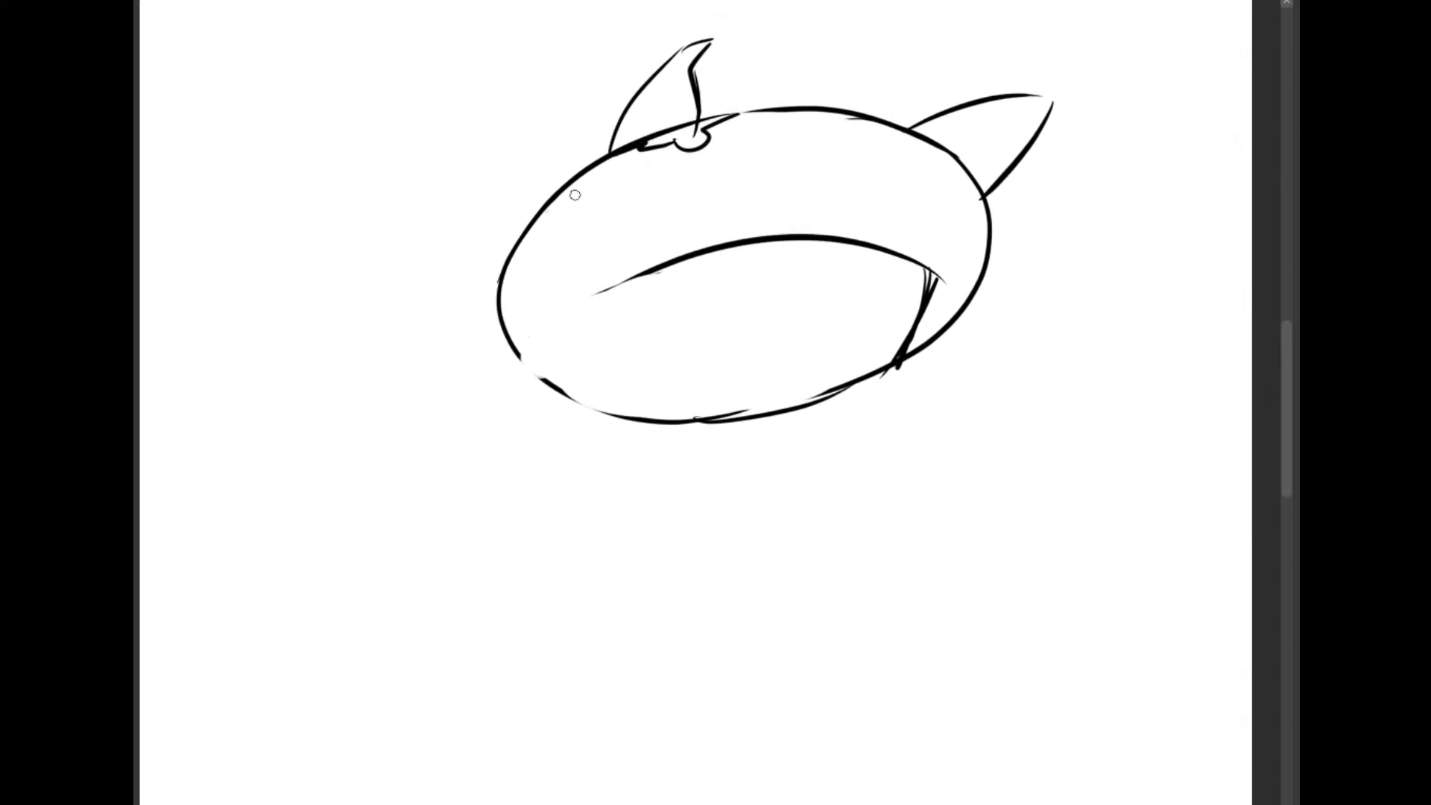
Redraw the oval's lower edge as a thick tapered line, erasing and redoing strokes until it runs smoothly
drag(827, 240, 817, 216)
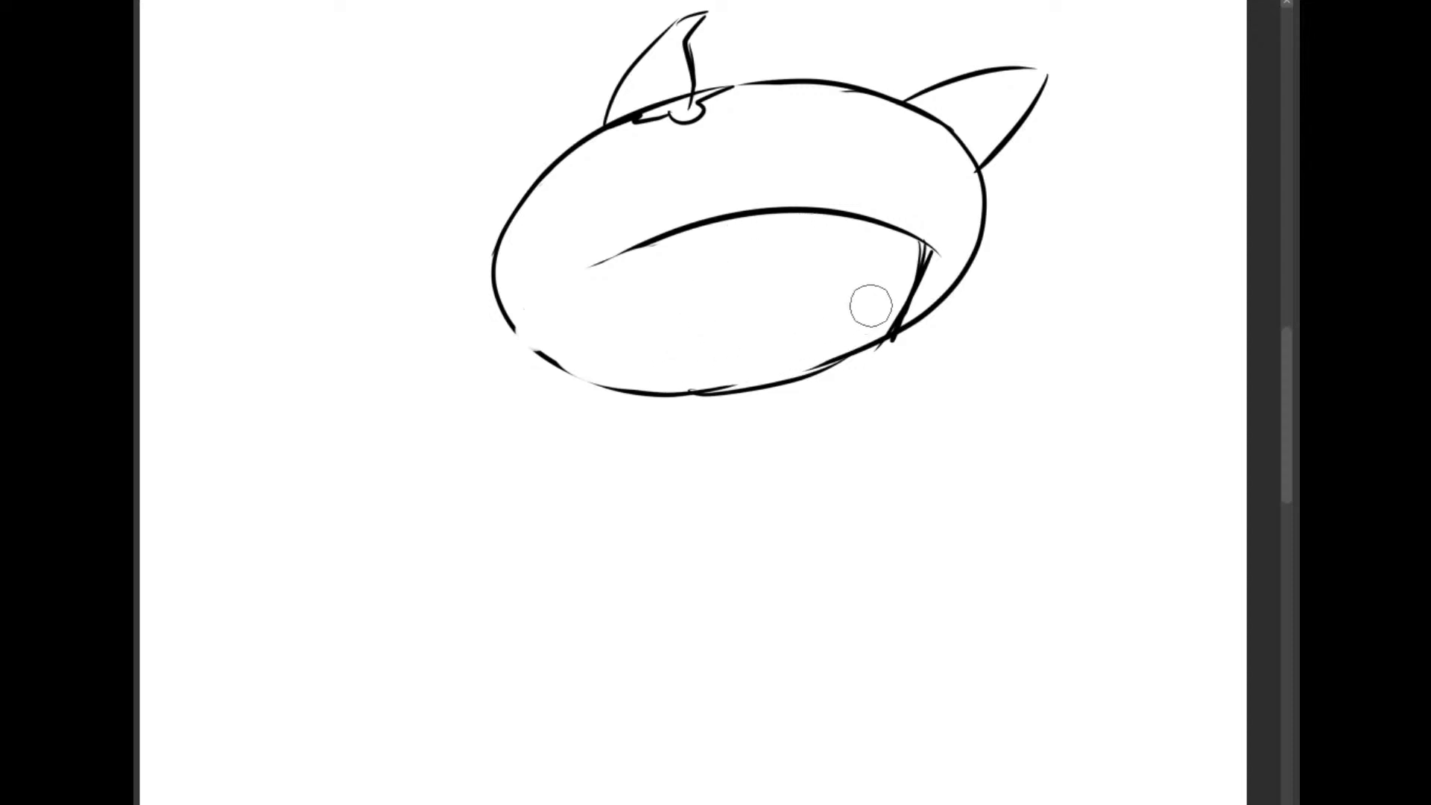
drag(570, 367, 850, 372)
key(ctrl+z)
mouse_move(585, 377)
mouse_down()
mouse_move(849, 373)
mouse_move(558, 378)
mouse_up()
key(ctrl+z)
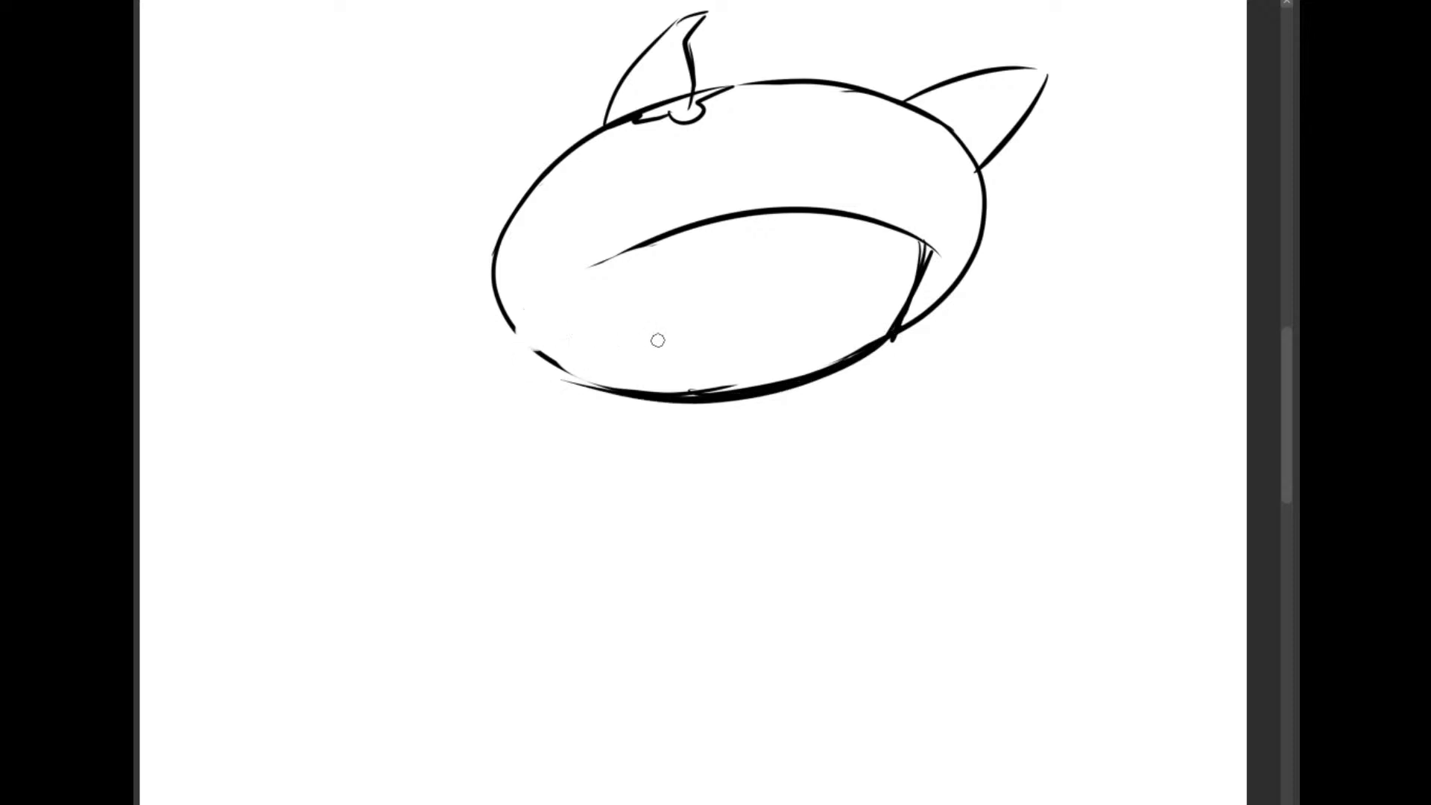
key(e)
mouse_move(532, 328)
mouse_down()
mouse_move(779, 374)
mouse_move(841, 351)
mouse_up()
key(ctrl+z)
mouse_move(577, 395)
mouse_down()
mouse_move(623, 415)
mouse_move(798, 396)
mouse_up()
key(b)
drag(576, 368, 849, 359)
Redraw the oval's lower left outline so it flows into the thick lower edge
key(e)
drag(526, 338, 653, 358)
key(b)
mouse_move(526, 340)
mouse_down()
mouse_move(555, 373)
mouse_move(635, 396)
mouse_up()
key(ctrl+z)
drag(513, 335, 600, 386)
key(ctrl+z)
drag(514, 335, 622, 386)
key(ctrl+z)
drag(522, 342, 632, 389)
mouse_move(514, 332)
mouse_down()
mouse_move(637, 382)
mouse_move(644, 398)
mouse_up()
Erase stray line ends on the oval's left side and along its lower edge with a smaller eraser
key(e)
key([)
mouse_move(517, 287)
mouse_down()
mouse_move(534, 334)
mouse_move(849, 332)
mouse_up()
key(ctrl+z)
drag(596, 372, 835, 363)
key(ctrl+z)
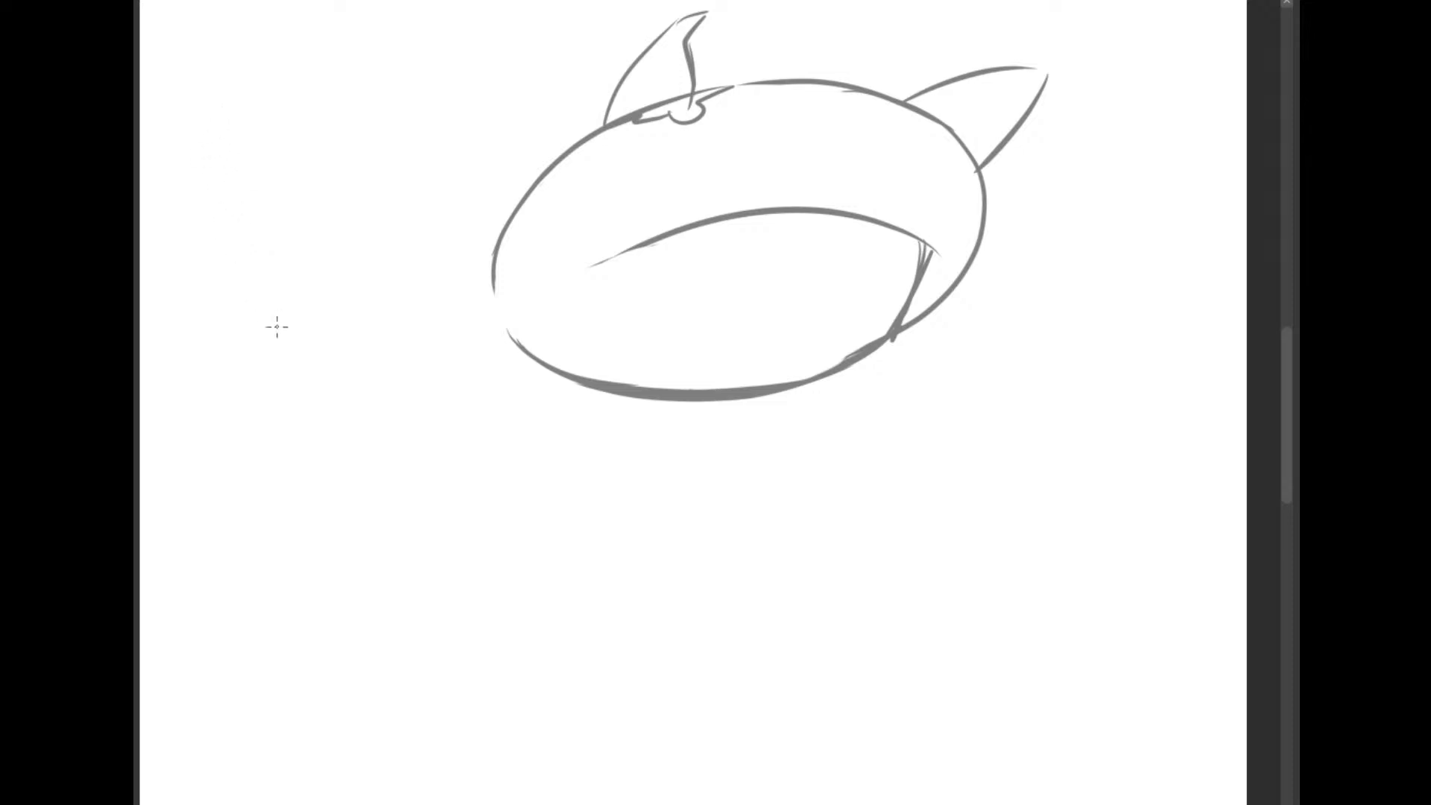
Try loose thin curves and loops beside and below the dimmed sketch, undoing each of them
mouse_move(247, 388)
mouse_down()
mouse_move(328, 472)
mouse_move(429, 513)
mouse_up()
key(ctrl+z)
mouse_move(251, 365)
mouse_down()
mouse_move(405, 399)
mouse_move(287, 485)
mouse_up()
key(ctrl+z)
mouse_move(231, 326)
mouse_down()
mouse_move(233, 372)
mouse_move(303, 399)
mouse_move(463, 600)
mouse_up()
key(ctrl+z)
mouse_move(313, 473)
mouse_down()
mouse_move(342, 415)
mouse_move(569, 549)
mouse_move(605, 628)
mouse_up()
drag(242, 238, 413, 616)
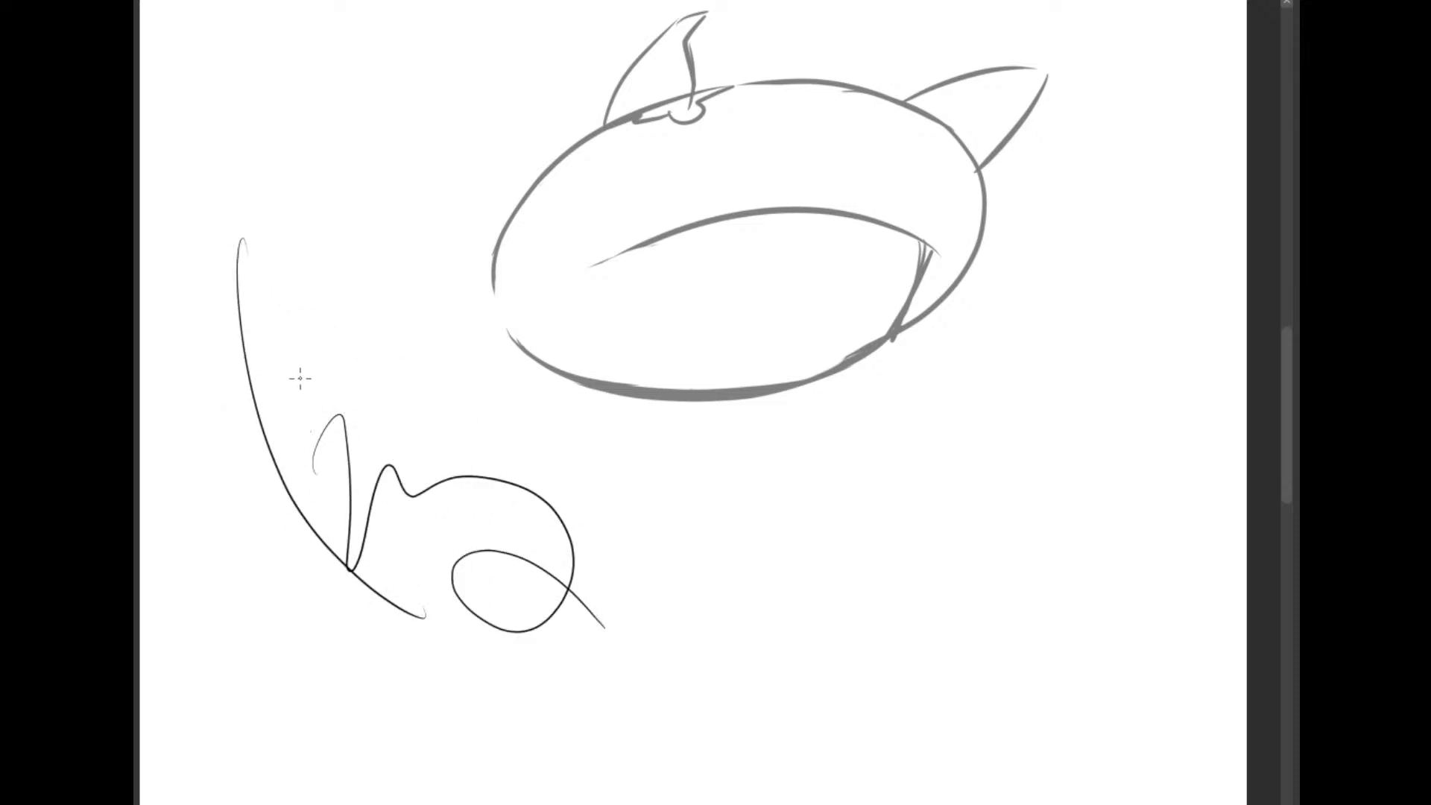
key(ctrl+z)
key(ctrl+z)
Draw a row of six thin curved practice strokes below the dimmed sketch and clear them all
drag(250, 274, 410, 596)
drag(319, 431, 480, 623)
drag(362, 431, 548, 638)
drag(408, 473, 605, 640)
drag(440, 462, 661, 619)
drag(495, 475, 768, 608)
key(Delete)
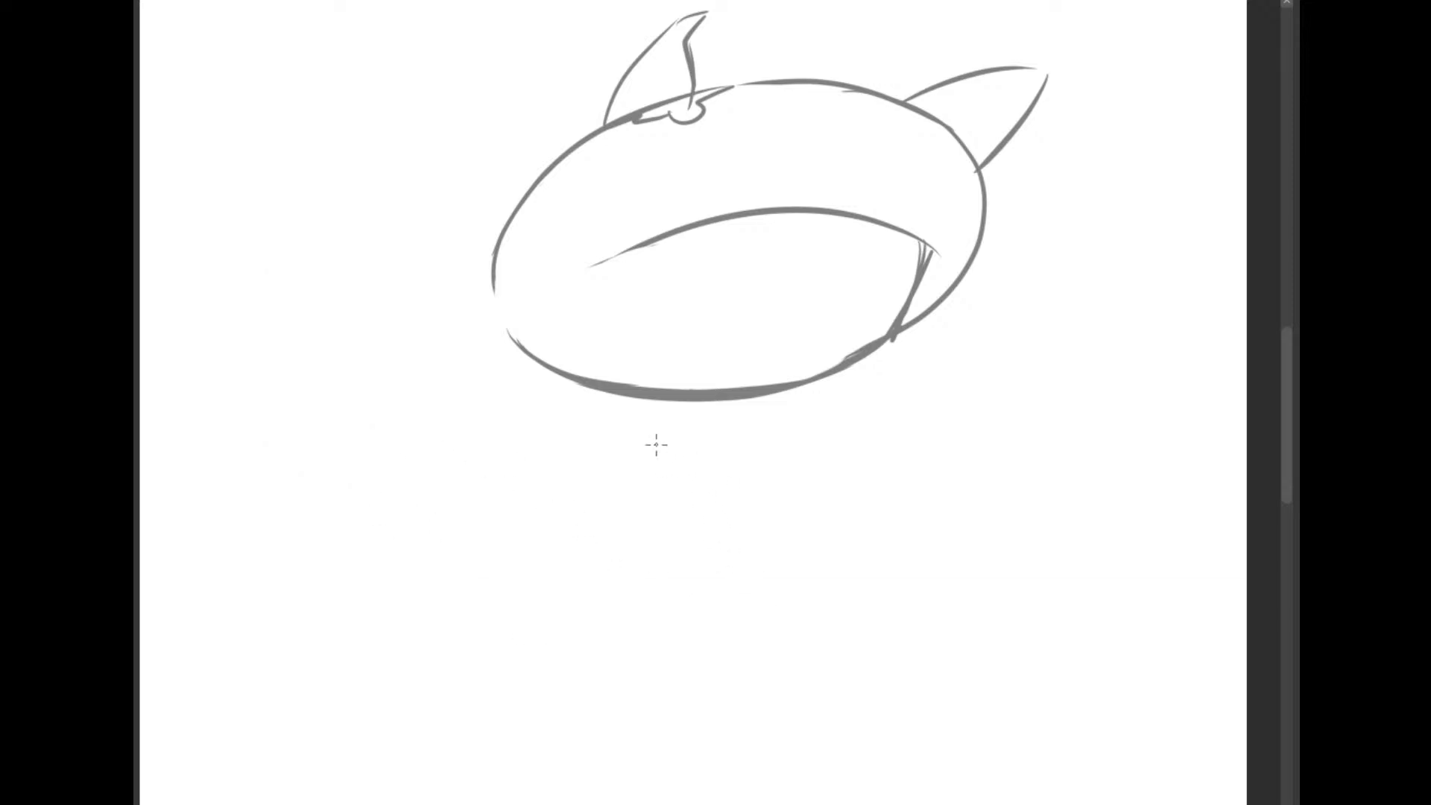
Try a few wide thin strokes beneath the oval's lower edge and undo them
mouse_move(435, 515)
mouse_down()
mouse_move(858, 546)
mouse_move(769, 472)
mouse_up()
key(ctrl+z)
mouse_move(488, 506)
mouse_down()
mouse_move(783, 437)
mouse_move(712, 452)
mouse_move(885, 501)
mouse_move(604, 495)
mouse_up()
key(ctrl+z)
key(ctrl+z)
mouse_move(492, 586)
mouse_down()
mouse_move(765, 490)
mouse_move(530, 597)
mouse_move(745, 549)
mouse_up()
key(ctrl+z)
Draw a group of progressively shorter thin strokes below the oval and clear them
mouse_move(583, 564)
mouse_down()
mouse_move(700, 556)
mouse_move(772, 497)
mouse_move(778, 516)
mouse_up()
mouse_move(626, 555)
mouse_down()
mouse_move(659, 605)
mouse_move(692, 607)
mouse_up()
drag(702, 565, 727, 592)
drag(744, 543, 763, 560)
drag(764, 546, 779, 554)
key(Delete)
Draw two rows of short hooked practice strokes and a round loop around the oval's lower side, and clear them
mouse_move(291, 367)
mouse_down()
mouse_move(329, 501)
mouse_move(496, 629)
mouse_up()
drag(436, 381, 568, 617)
drag(513, 522, 588, 603)
drag(571, 552, 665, 586)
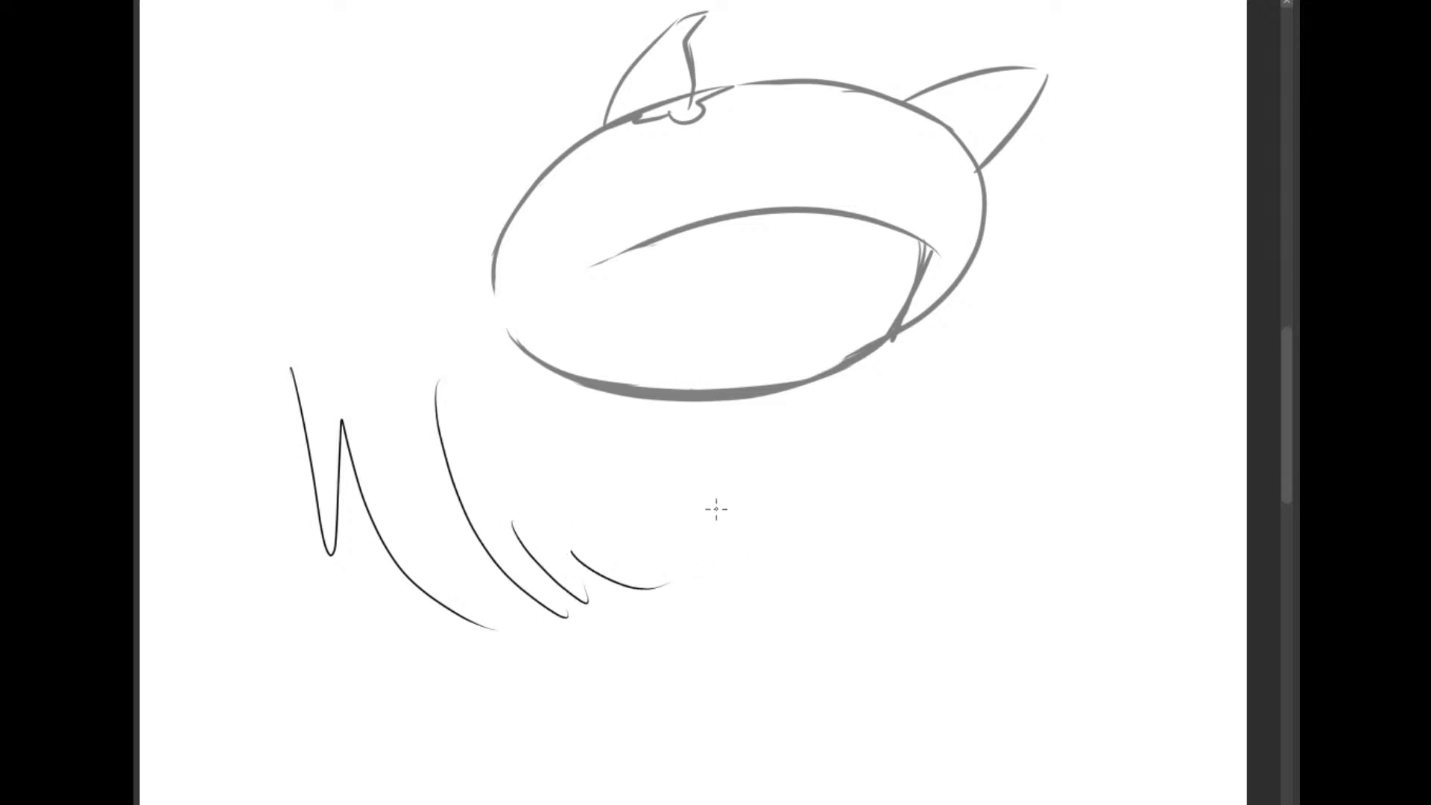
drag(719, 494, 796, 605)
mouse_move(761, 515)
mouse_down()
mouse_move(831, 597)
mouse_move(880, 599)
mouse_up()
drag(825, 484, 911, 559)
drag(889, 504, 988, 542)
mouse_move(270, 383)
mouse_down()
mouse_move(412, 284)
mouse_move(287, 367)
mouse_up()
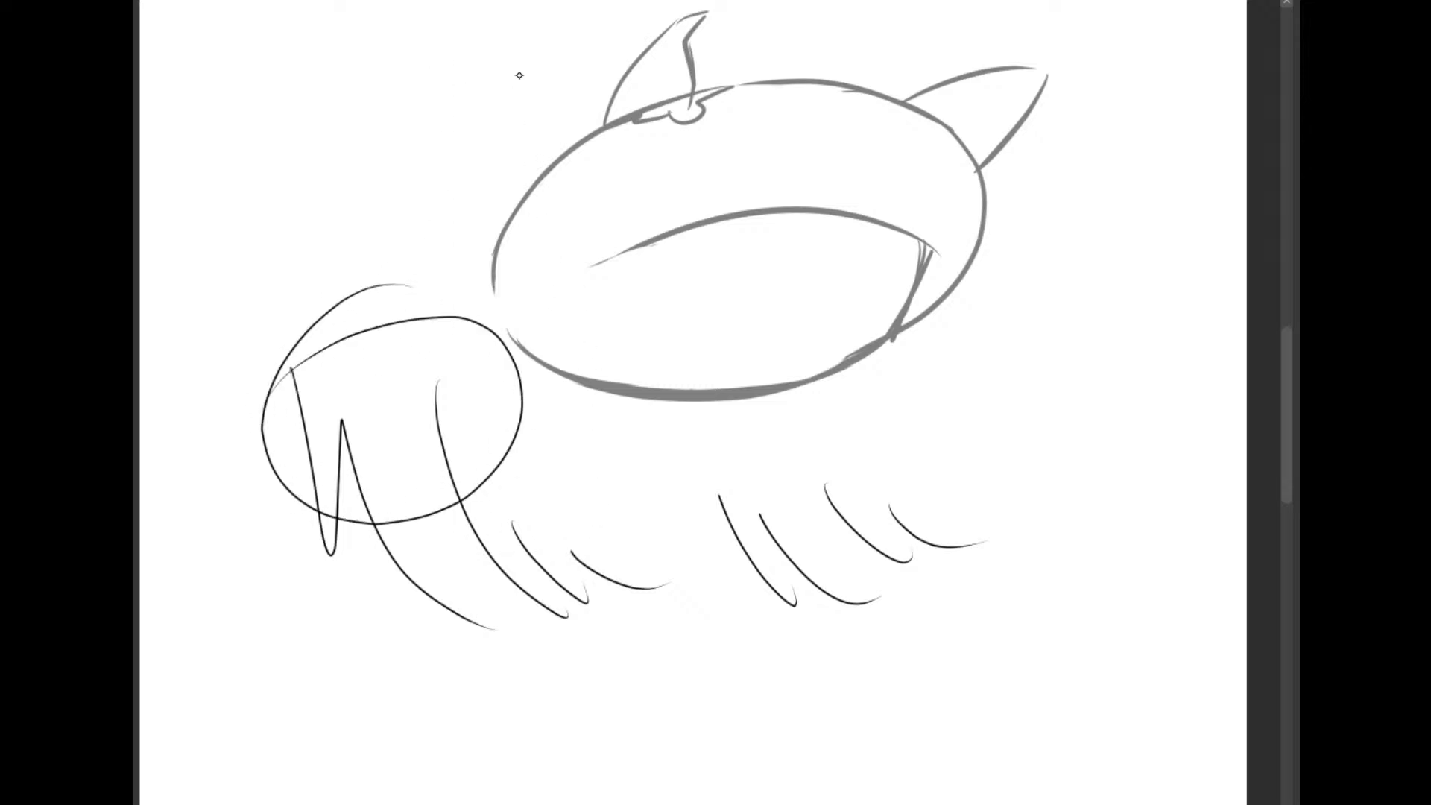
key(Delete)
Scribble long, thin looping lines across the area below the oval and remove them
mouse_move(407, 427)
mouse_down()
mouse_move(278, 600)
mouse_move(591, 677)
mouse_move(899, 636)
mouse_up()
key(Delete)
mouse_move(356, 354)
mouse_down()
mouse_move(281, 457)
mouse_move(584, 638)
mouse_move(1215, 605)
mouse_up()
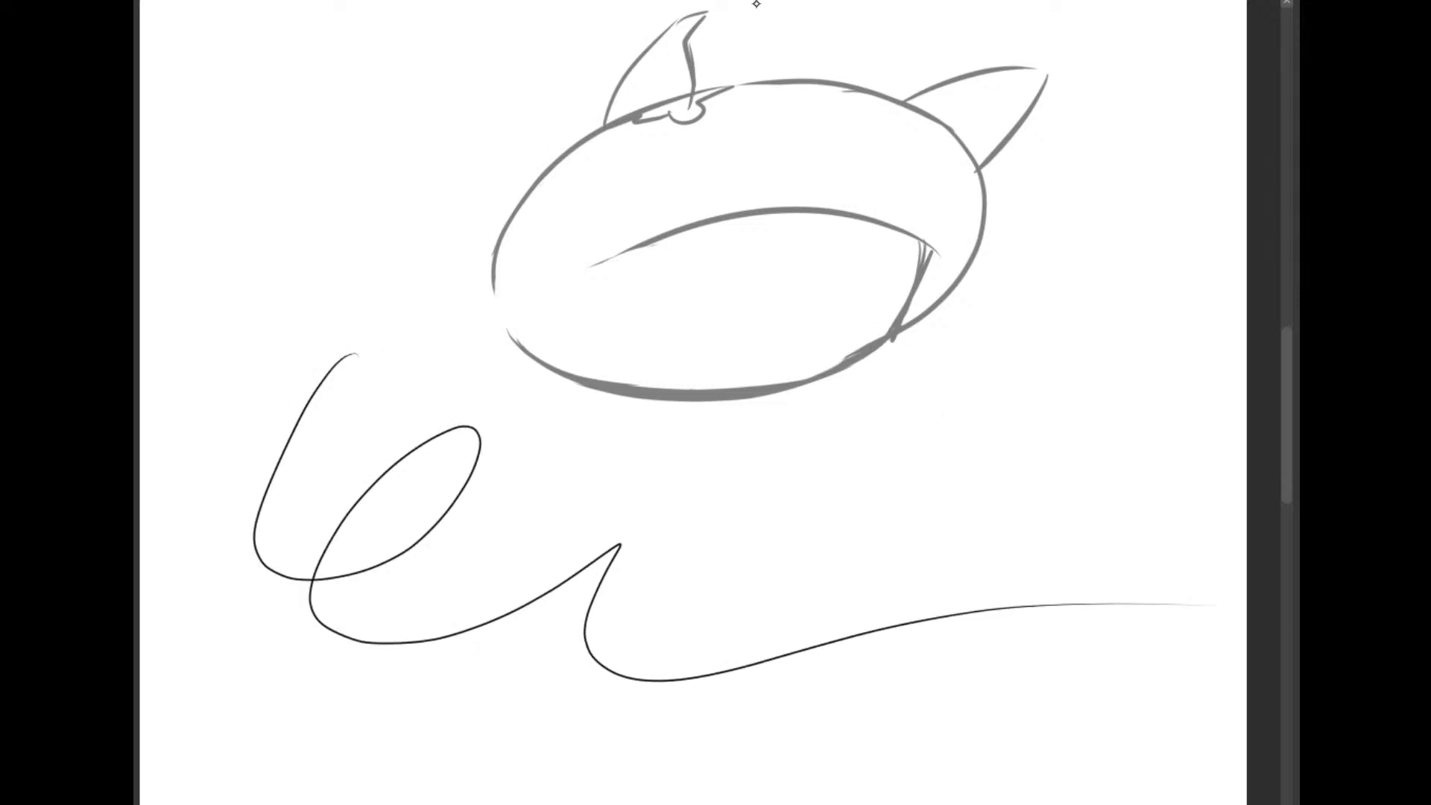
key(ctrl+z)
key(ctrl+z)
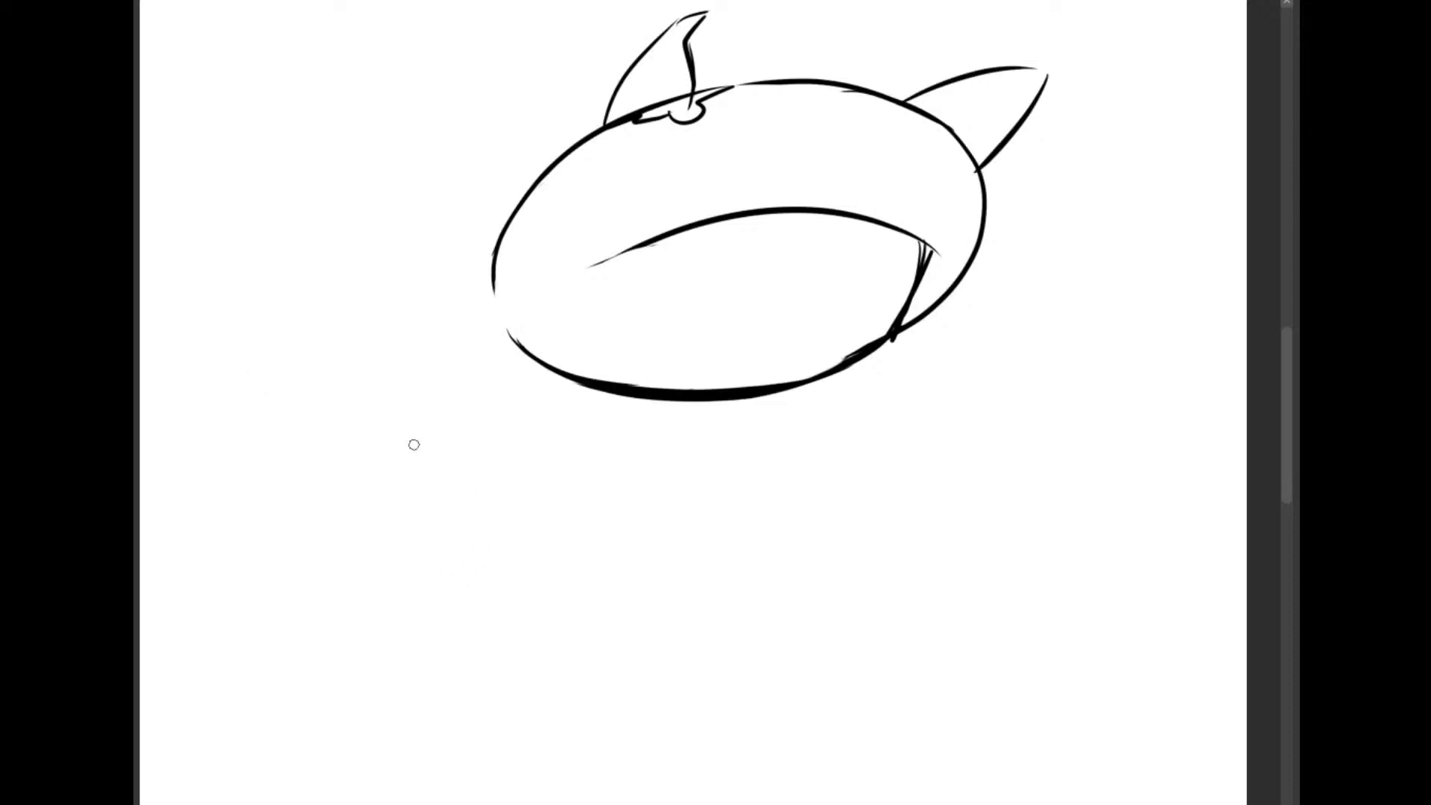
Try curved strokes beside the oval and over its lower left edge, undoing each one
mouse_move(317, 303)
mouse_down()
mouse_move(320, 517)
mouse_move(606, 559)
mouse_up()
key(ctrl+z)
mouse_move(301, 339)
mouse_down()
mouse_move(649, 502)
mouse_move(507, 634)
mouse_up()
key(ctrl+z)
drag(522, 269, 700, 376)
key(ctrl+z)
drag(529, 261, 682, 402)
key(ctrl+z)
drag(512, 273, 768, 417)
key(ctrl+z)
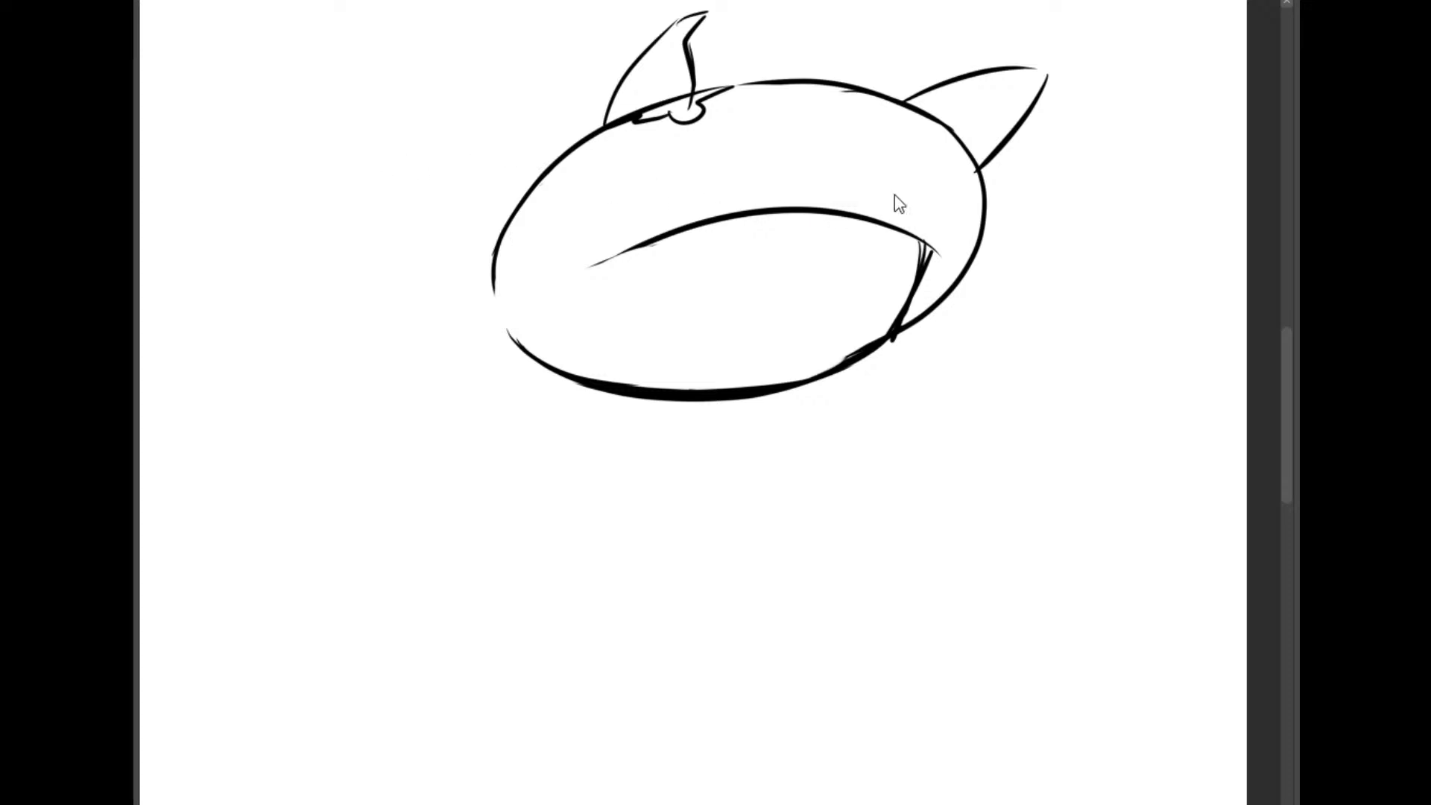
Try long sweeping strokes and short curves below the oval, undoing each one
mouse_move(371, 338)
mouse_down()
mouse_move(304, 569)
mouse_move(846, 623)
mouse_up()
key(ctrl+z)
mouse_move(320, 344)
mouse_down()
mouse_move(400, 472)
mouse_move(781, 753)
mouse_move(799, 621)
mouse_move(1146, 575)
mouse_up()
key(ctrl+z)
mouse_move(427, 305)
mouse_down()
mouse_move(781, 670)
mouse_move(912, 493)
mouse_move(1245, 485)
mouse_up()
key(ctrl+z)
drag(248, 477, 456, 472)
key(ctrl+z)
drag(257, 425, 535, 472)
key(ctrl+z)
Draw a thick scalloped lip line of two curves below the oval and a deep curved jaw line beneath it
mouse_move(335, 495)
mouse_down()
mouse_move(368, 566)
mouse_move(522, 497)
mouse_move(728, 443)
mouse_up()
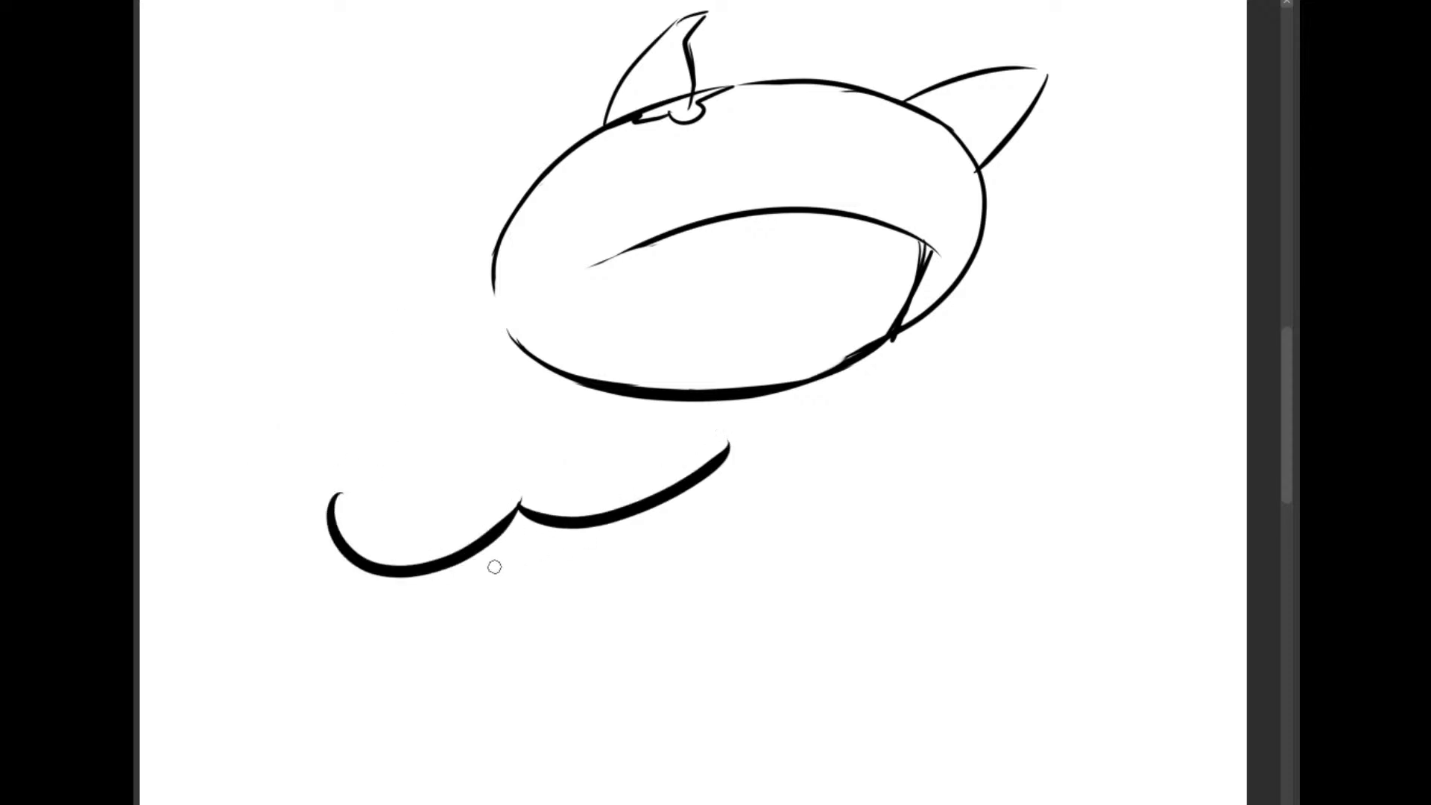
mouse_move(433, 571)
mouse_down()
mouse_move(669, 610)
mouse_move(651, 468)
mouse_up()
key(ctrl+z)
mouse_move(406, 558)
mouse_down()
mouse_move(718, 552)
mouse_move(728, 471)
mouse_up()
key(ctrl+z)
mouse_move(408, 573)
mouse_down()
mouse_move(767, 485)
mouse_move(733, 456)
mouse_up()
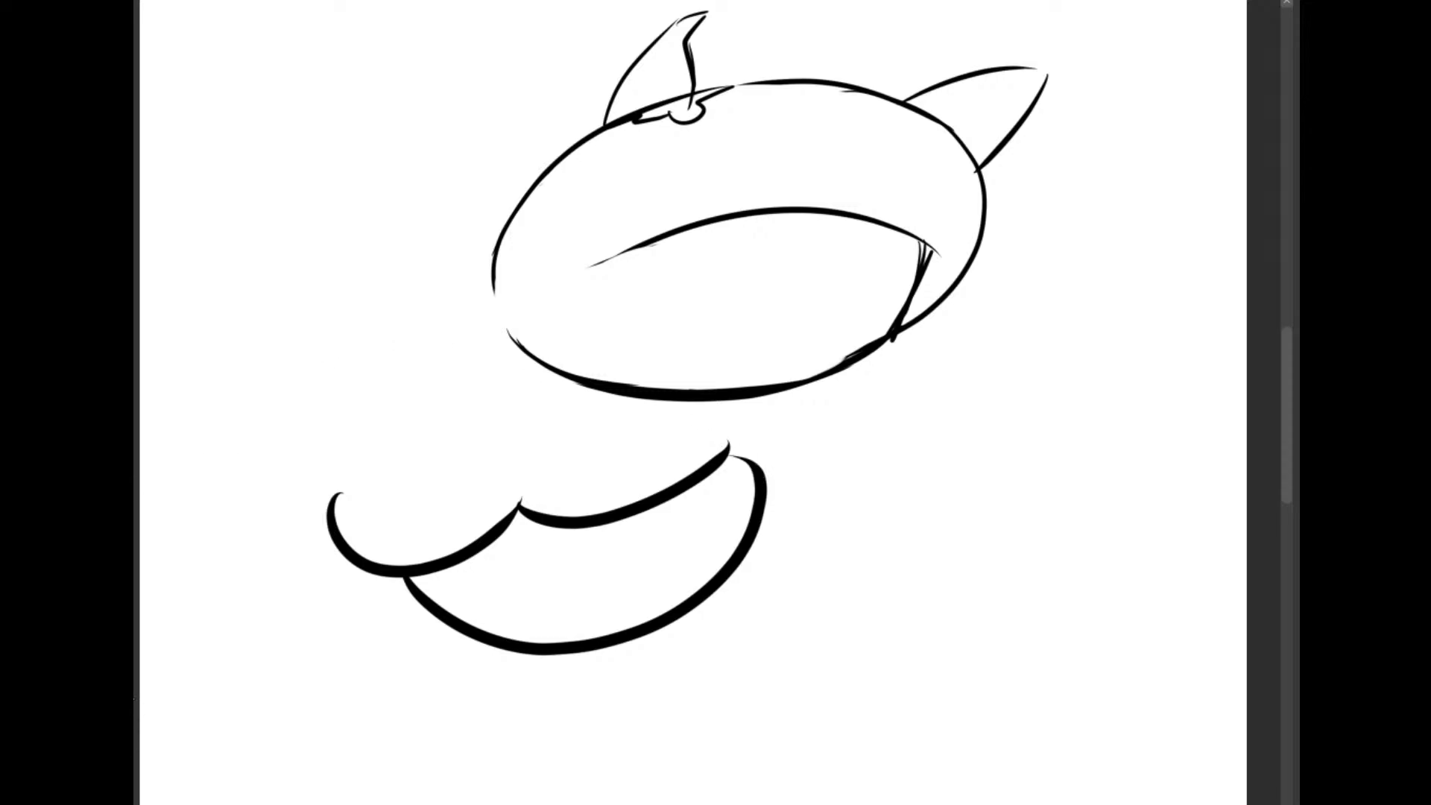
Draw a zigzag row of pointed teeth between the practice mouth's lip line and jaw line
mouse_move(429, 571)
mouse_down()
mouse_move(418, 589)
mouse_move(489, 617)
mouse_move(498, 652)
mouse_up()
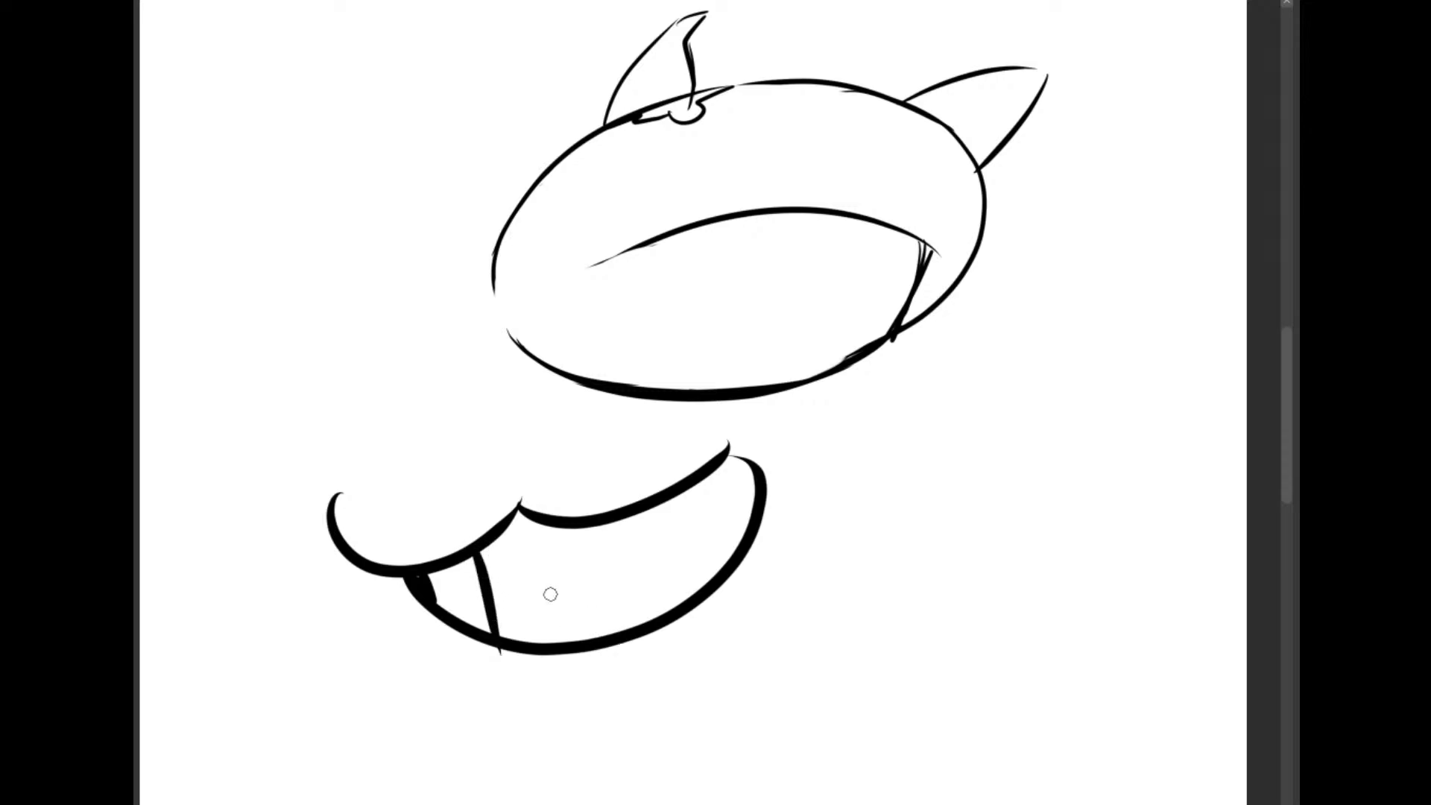
key(ctrl+z)
mouse_move(479, 550)
mouse_down()
mouse_move(498, 635)
mouse_move(623, 629)
mouse_up()
key(ctrl+z)
drag(489, 548, 607, 633)
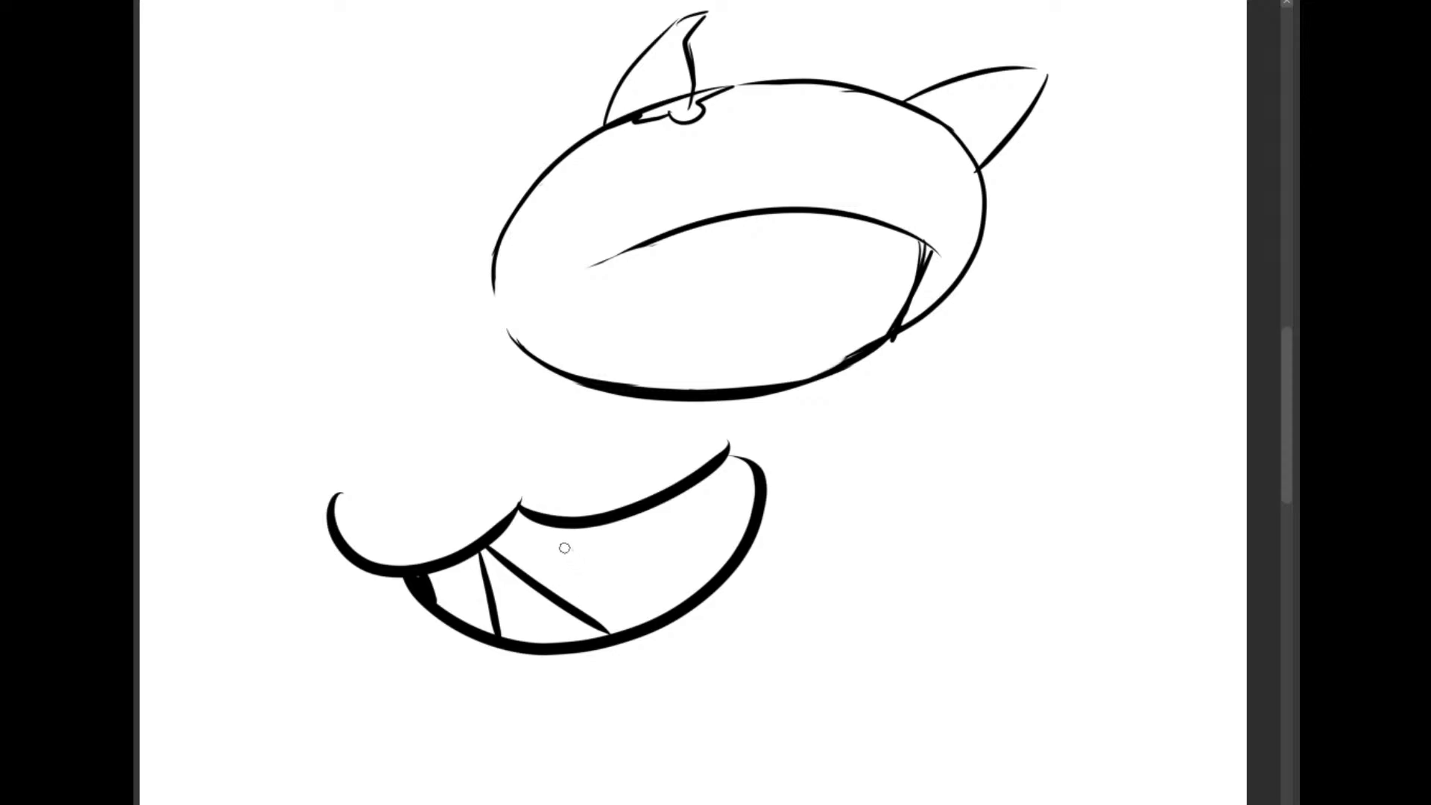
mouse_move(566, 538)
mouse_down()
mouse_move(601, 637)
mouse_move(677, 611)
mouse_up()
mouse_move(639, 522)
mouse_down()
mouse_move(671, 608)
mouse_move(749, 552)
mouse_up()
mouse_move(699, 484)
mouse_down()
mouse_move(737, 542)
mouse_move(775, 502)
mouse_up()
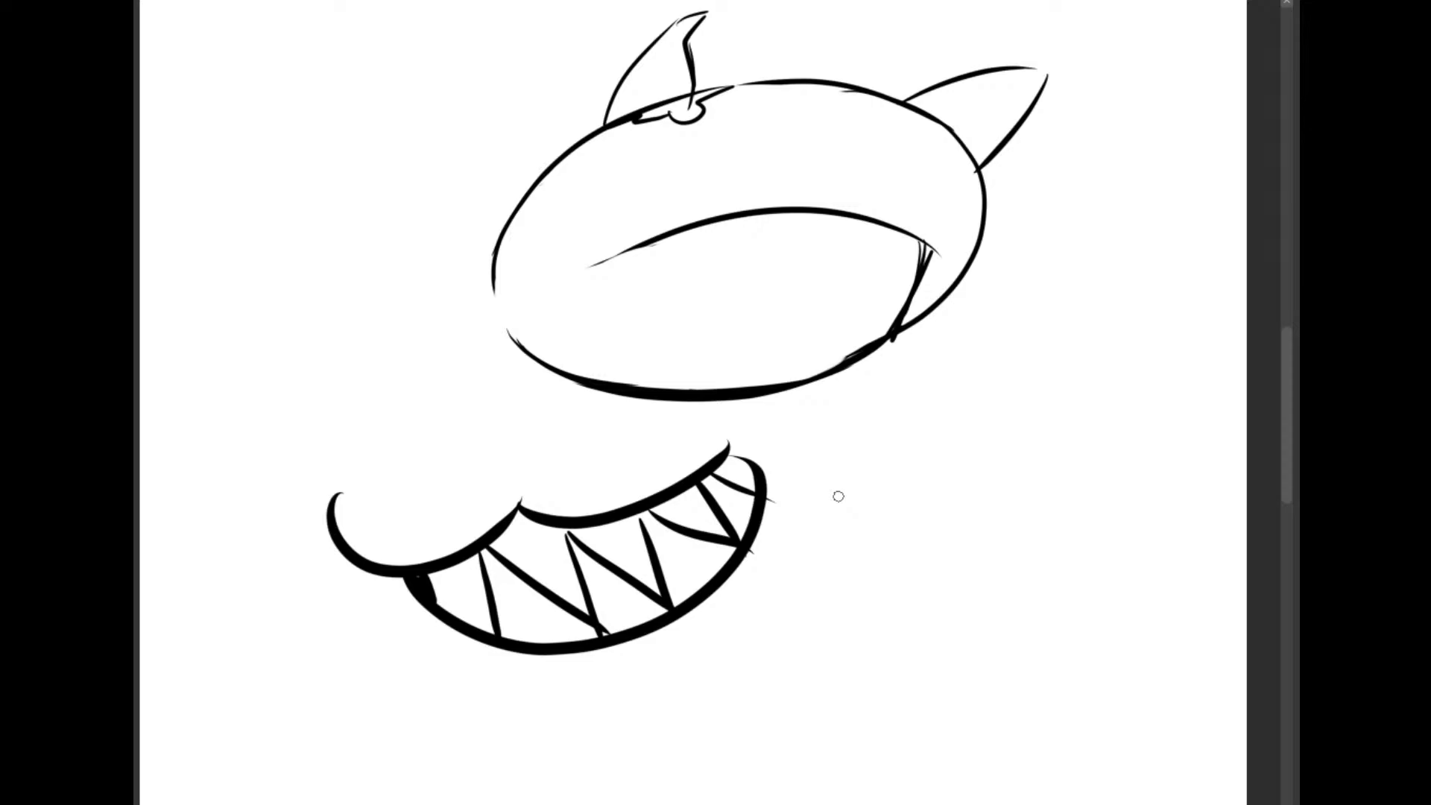
Erase the whole toothed practice mouth below the oval
key(e)
mouse_move(764, 489)
mouse_down()
mouse_move(809, 499)
mouse_move(814, 527)
mouse_move(824, 478)
mouse_move(808, 459)
mouse_move(648, 518)
mouse_move(535, 614)
mouse_move(610, 574)
mouse_move(578, 641)
mouse_move(464, 523)
mouse_move(362, 485)
mouse_move(402, 582)
mouse_move(480, 639)
mouse_move(301, 400)
mouse_up()
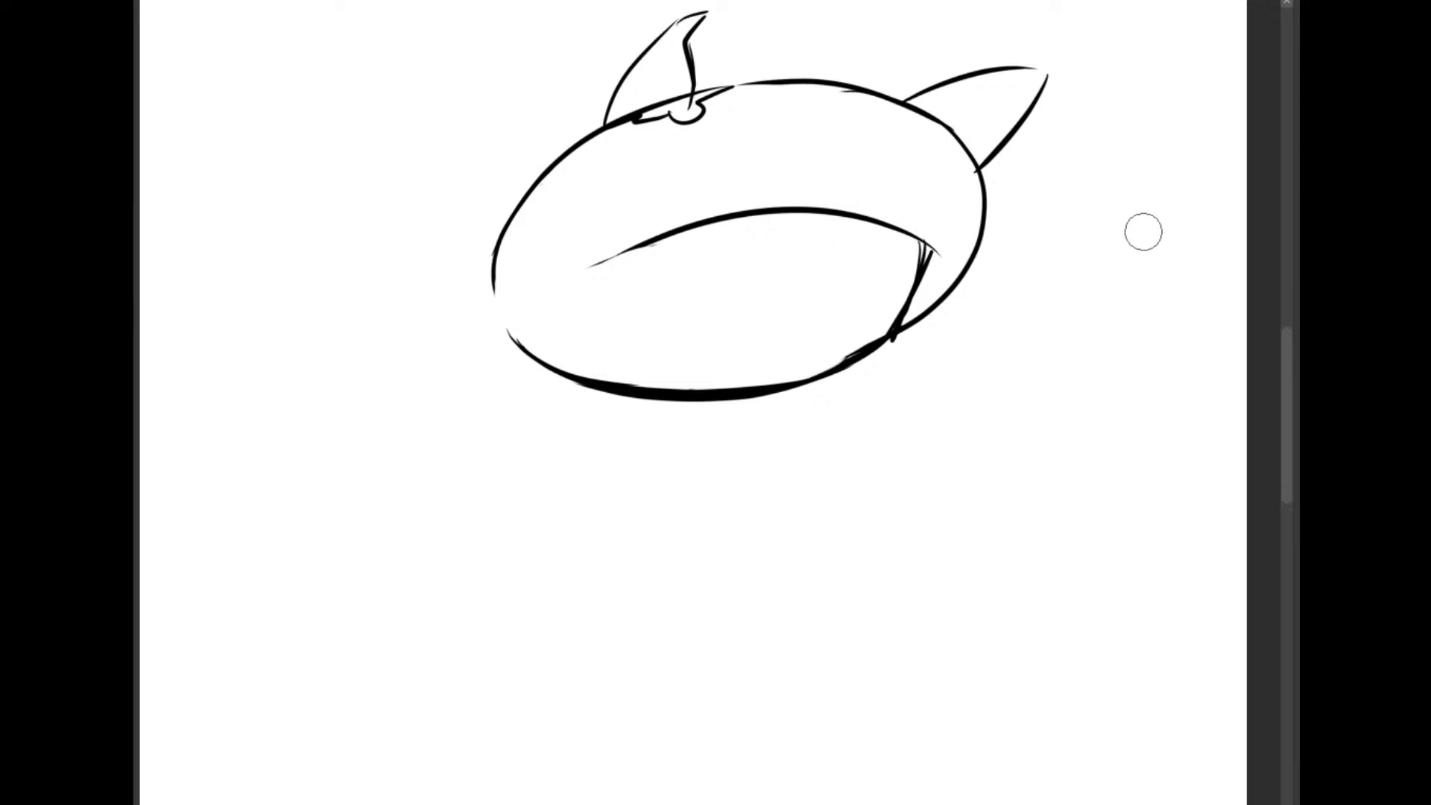
scroll(1143, 231, down, 10)
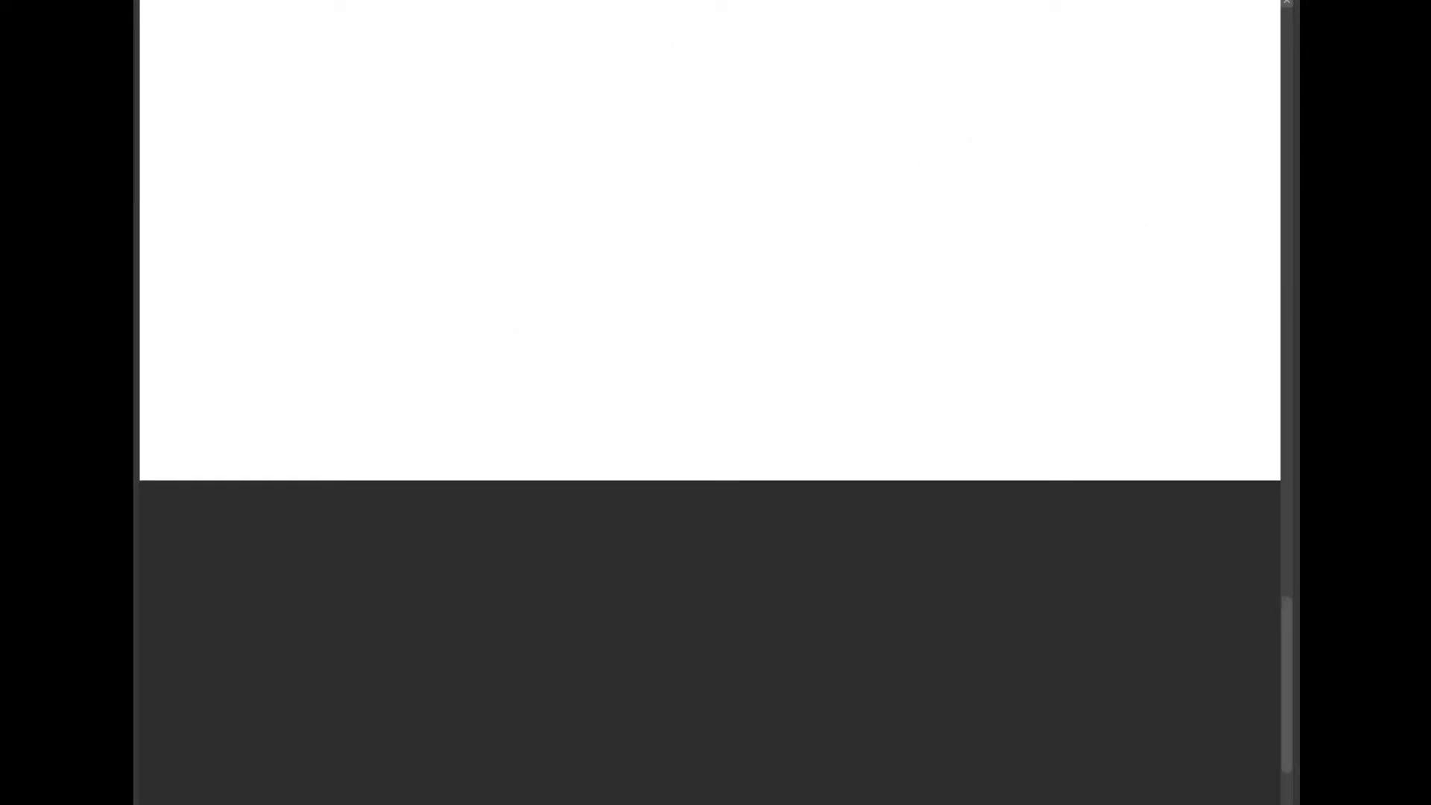
scroll(710, 402, up, 8)
Extend the arched line with a thick stroke to the oval's left edge, and trim the underside where the strokes meet
drag(806, 195, 842, 286)
mouse_move(498, 425)
mouse_down()
mouse_move(568, 377)
mouse_move(743, 330)
mouse_up()
key(e)
drag(596, 394, 763, 347)
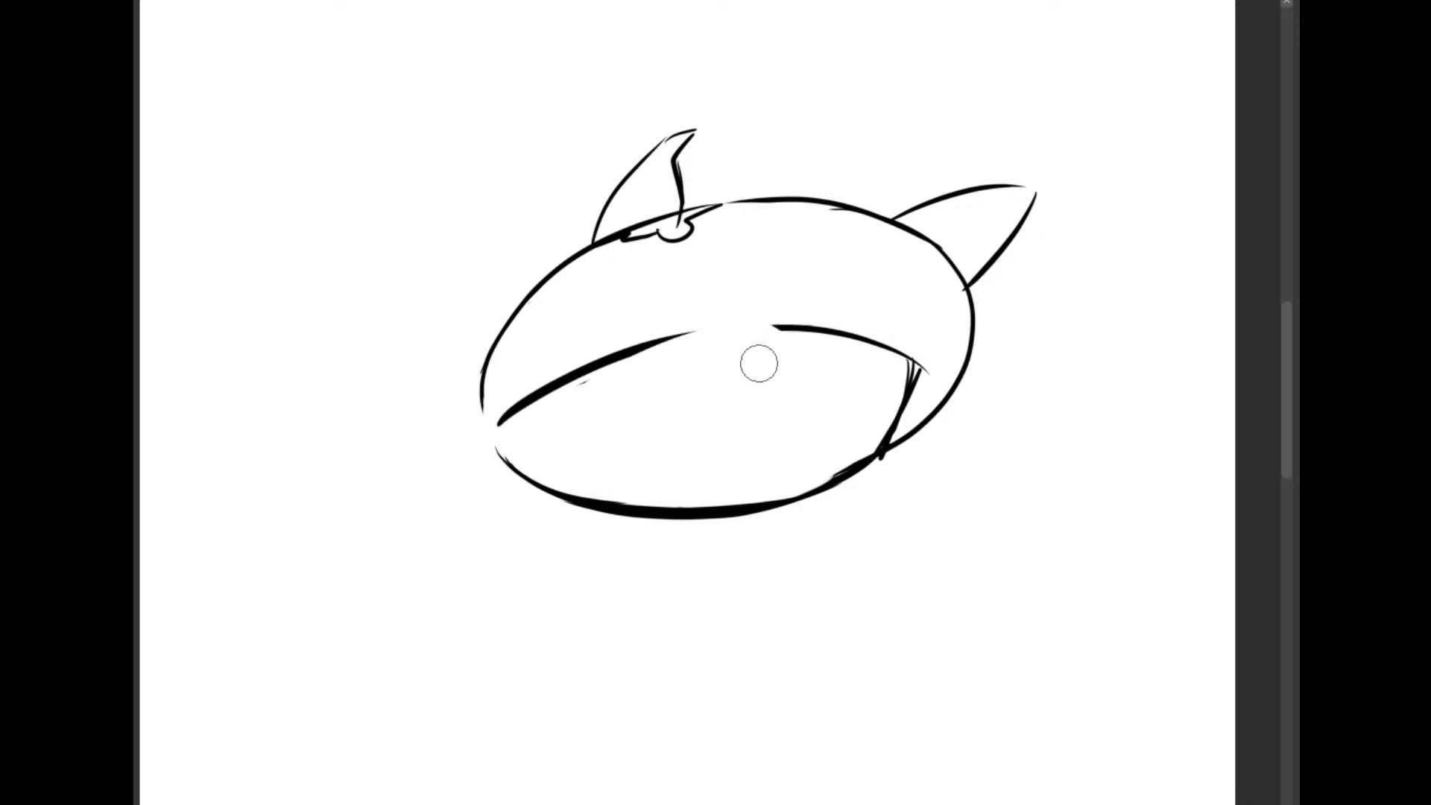
key(ctrl+z)
drag(585, 404, 787, 353)
Draw a thick scalloped lip line of two curves inside the oval, ending the second curve at the arched line
key(b)
drag(584, 396, 713, 381)
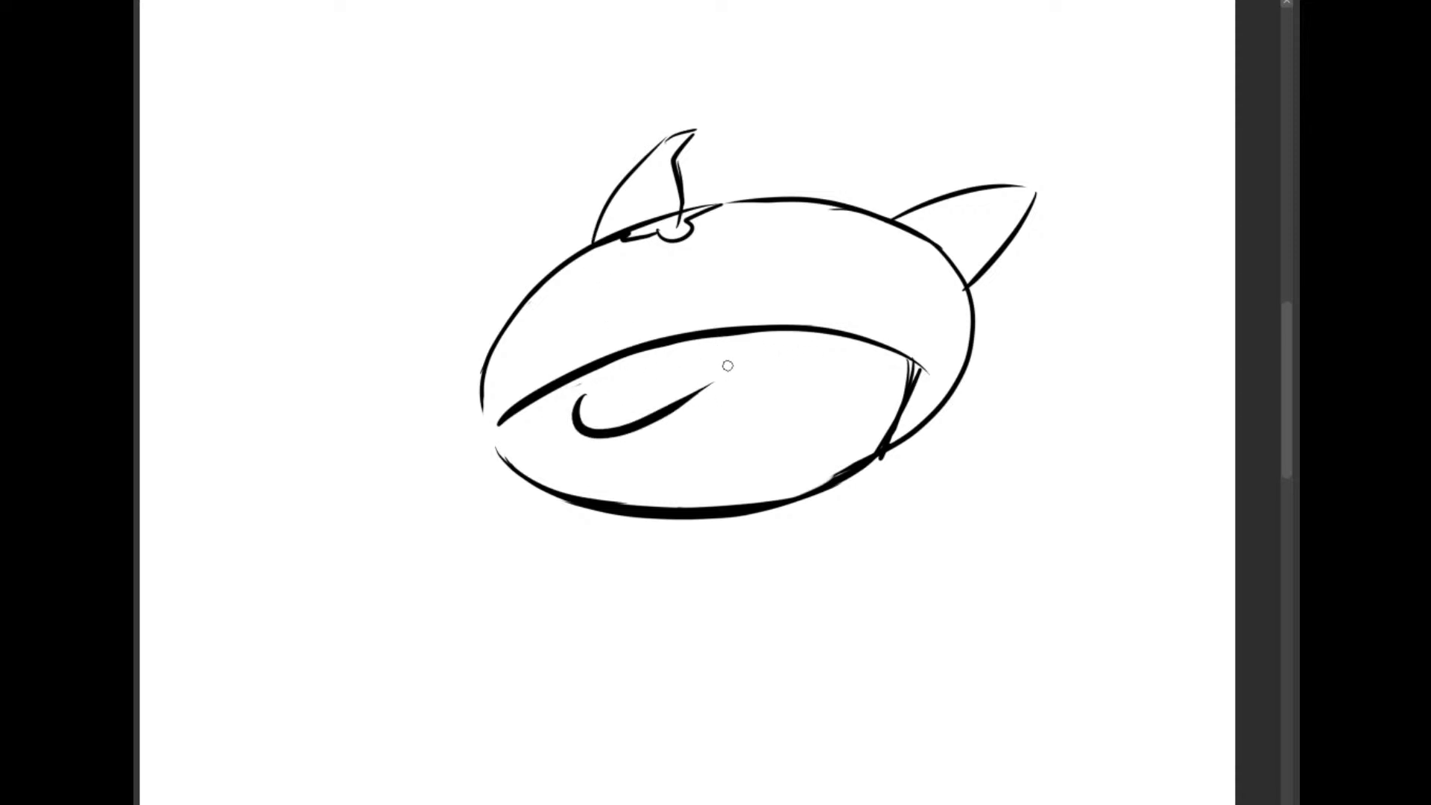
drag(706, 387, 845, 352)
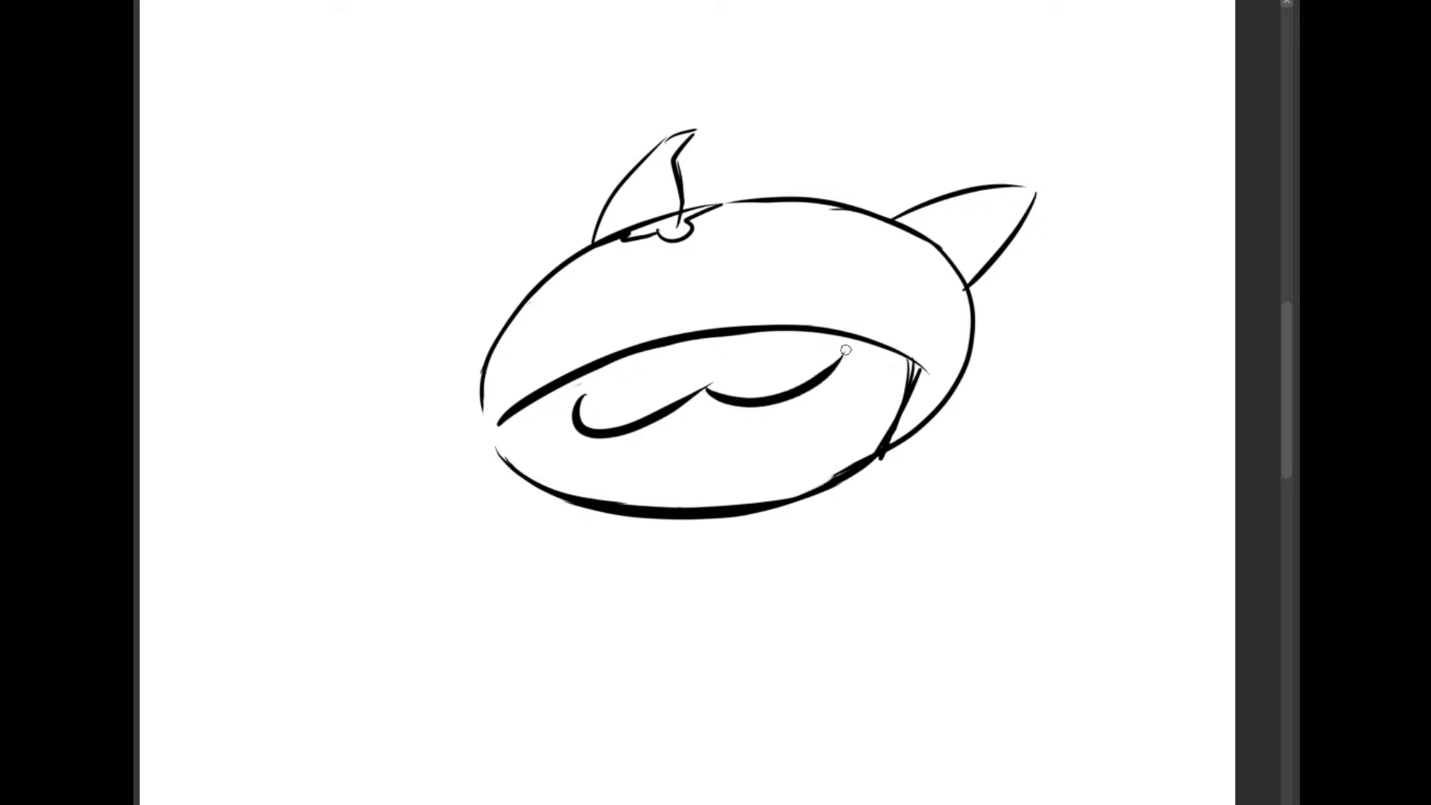
key(ctrl+z)
mouse_move(833, 338)
mouse_down()
mouse_move(703, 394)
mouse_move(657, 395)
mouse_up()
key(ctrl+z)
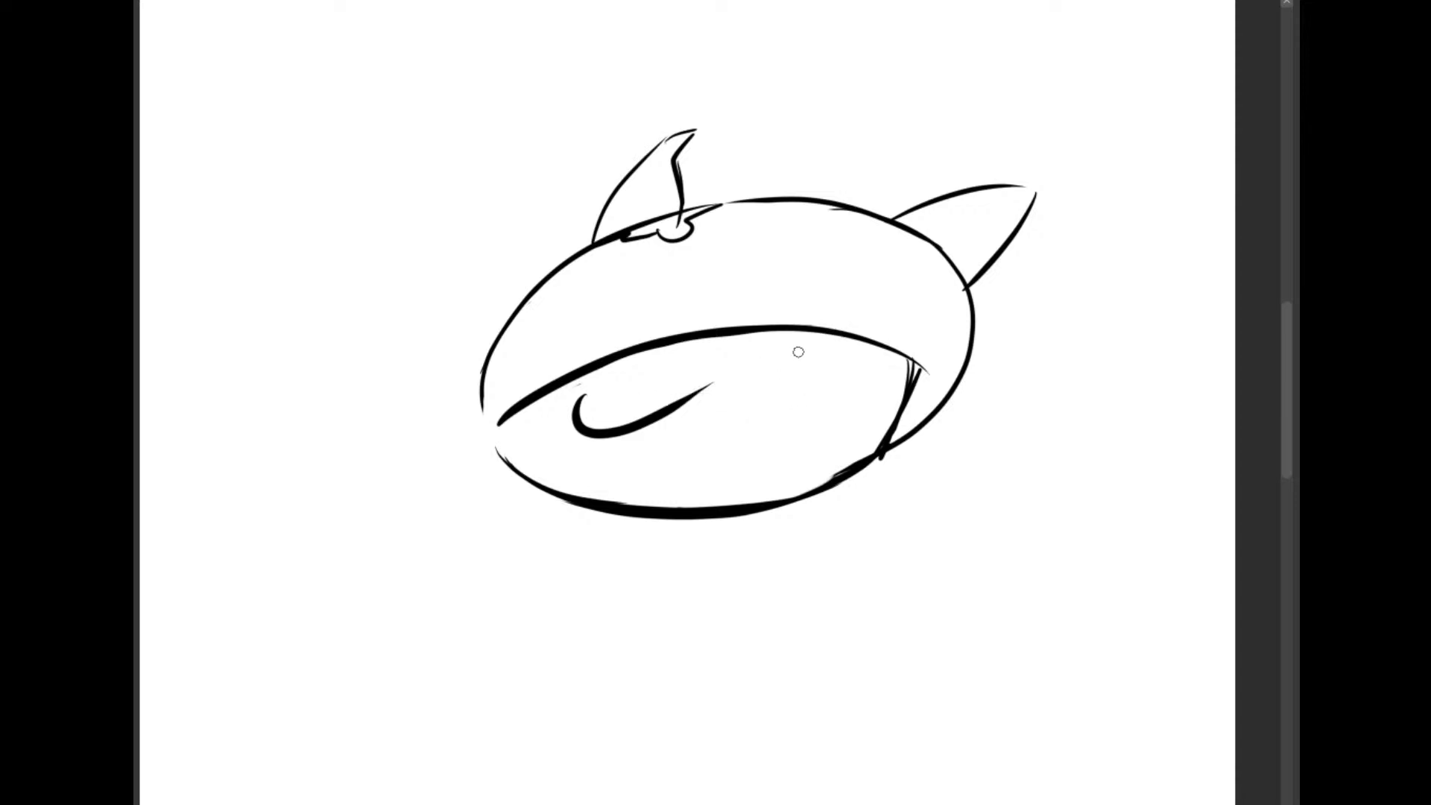
drag(823, 338, 670, 382)
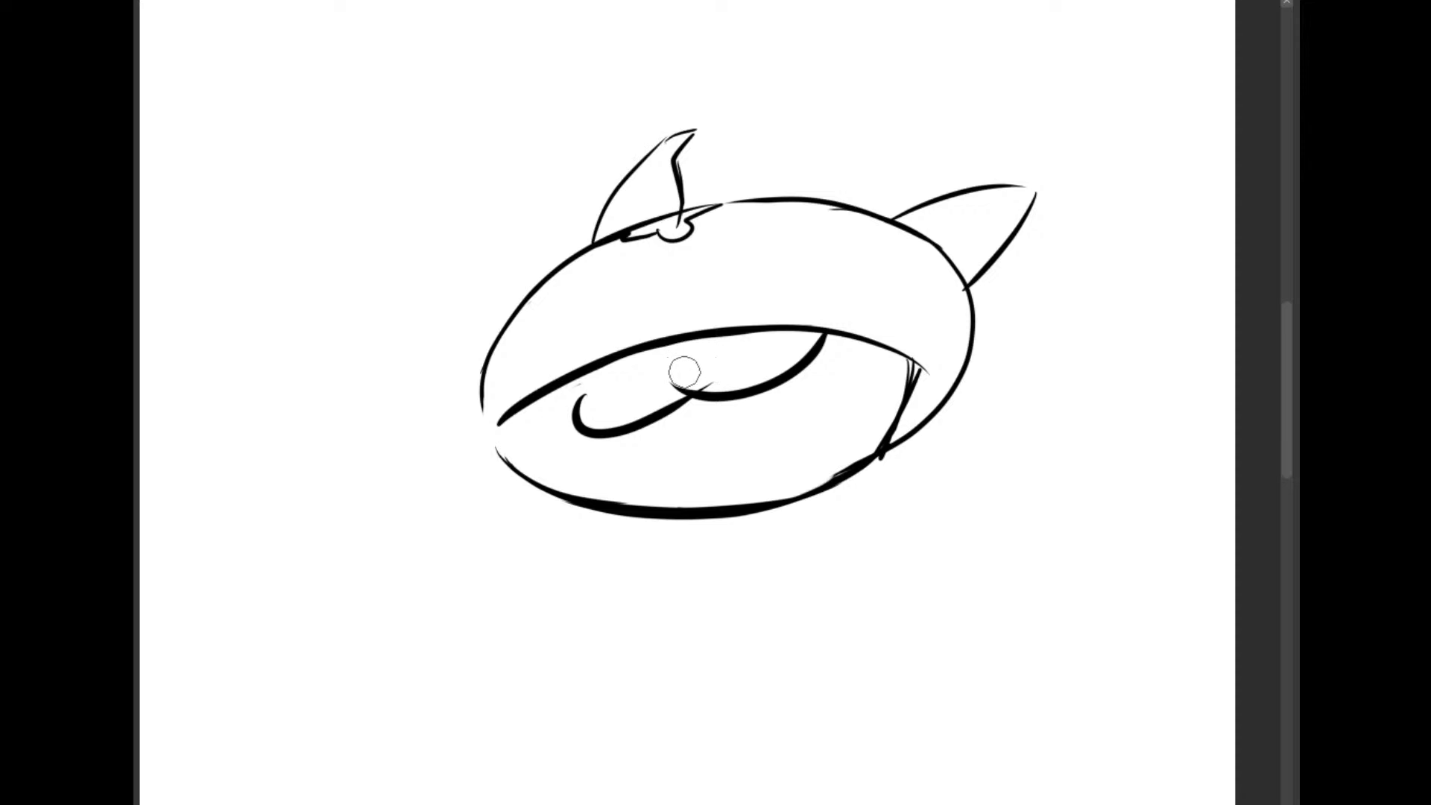
Smooth the second lip curve near the point where the two curves meet
drag(688, 391, 775, 372)
key(ctrl+z)
key(ctrl+plus)
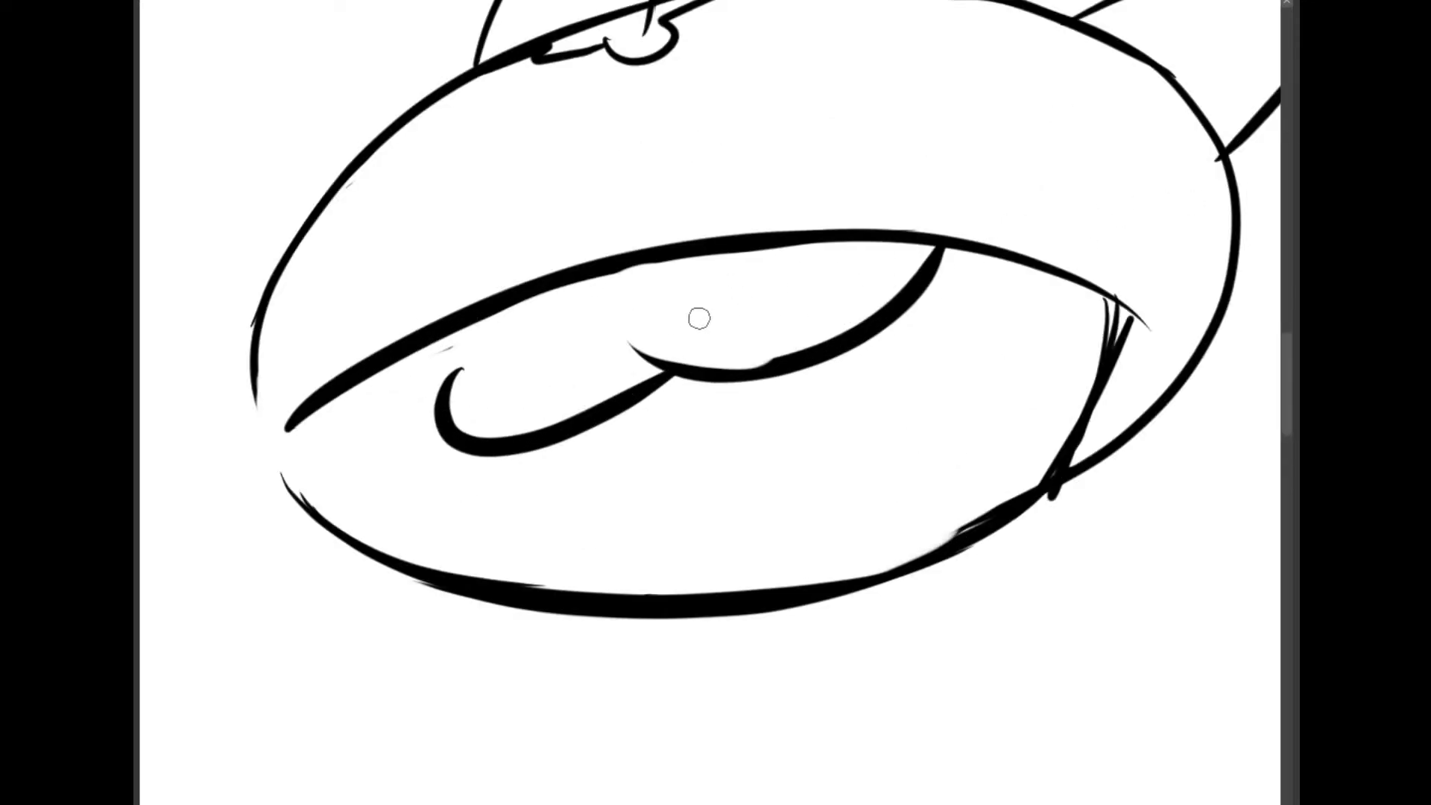
drag(659, 368, 801, 360)
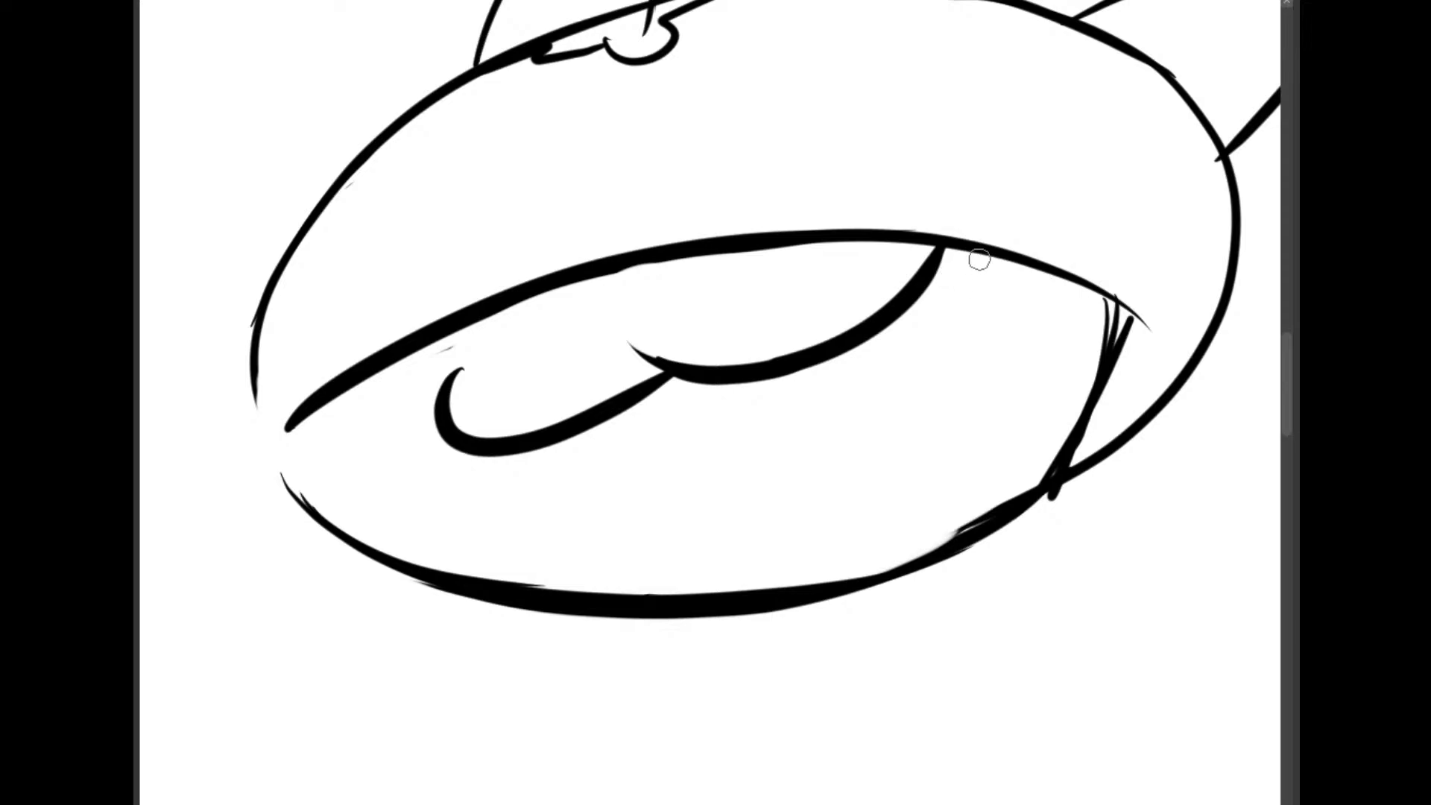
drag(967, 250, 646, 480)
key(ctrl+z)
drag(539, 454, 991, 183)
key(ctrl+z)
drag(501, 453, 972, 250)
key(ctrl+z)
Draw a deep curved lower lip from the first lip curve's underside up to the arched line, and fill in its starting corner
mouse_move(498, 456)
mouse_down()
mouse_move(974, 302)
mouse_move(937, 250)
mouse_up()
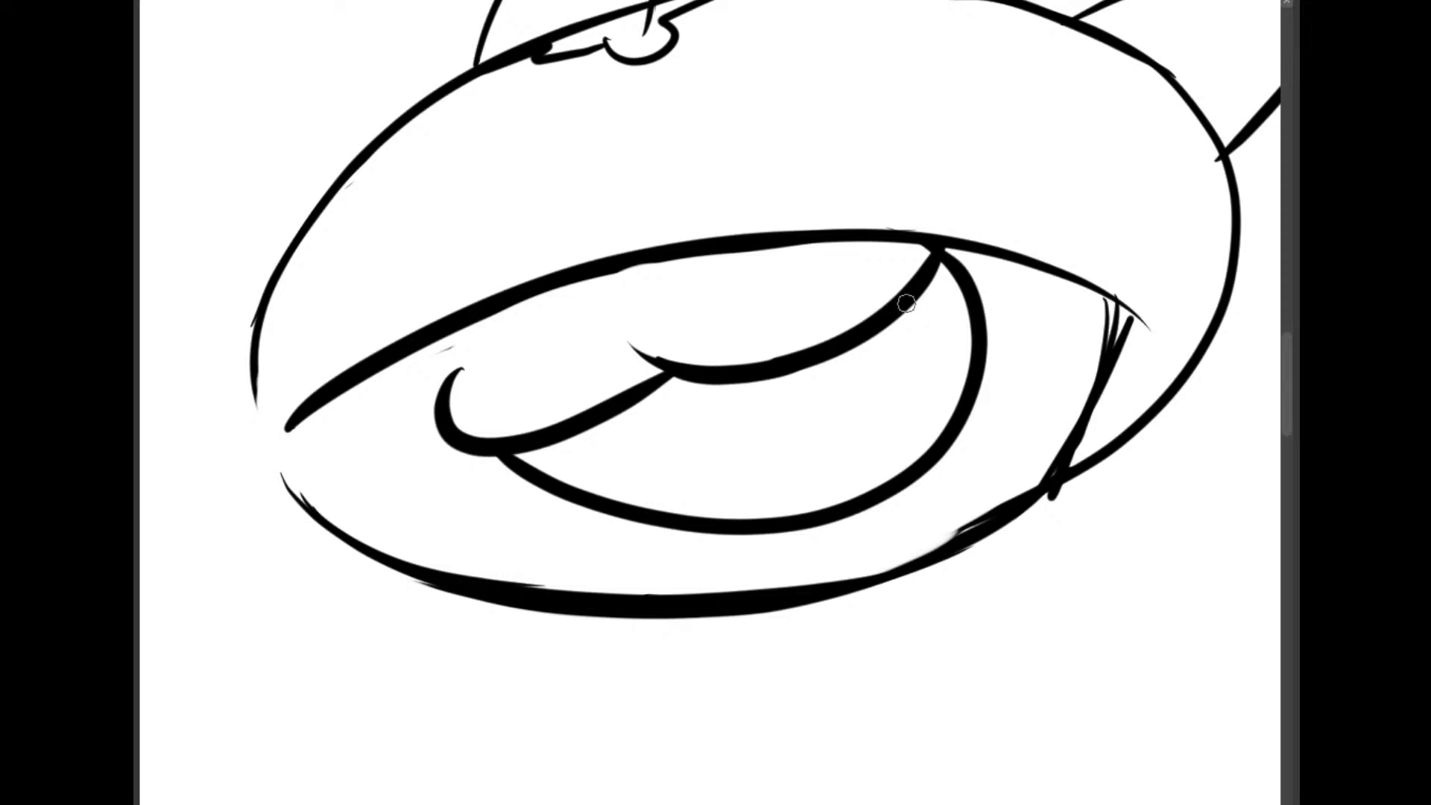
drag(543, 452, 535, 468)
key(e)
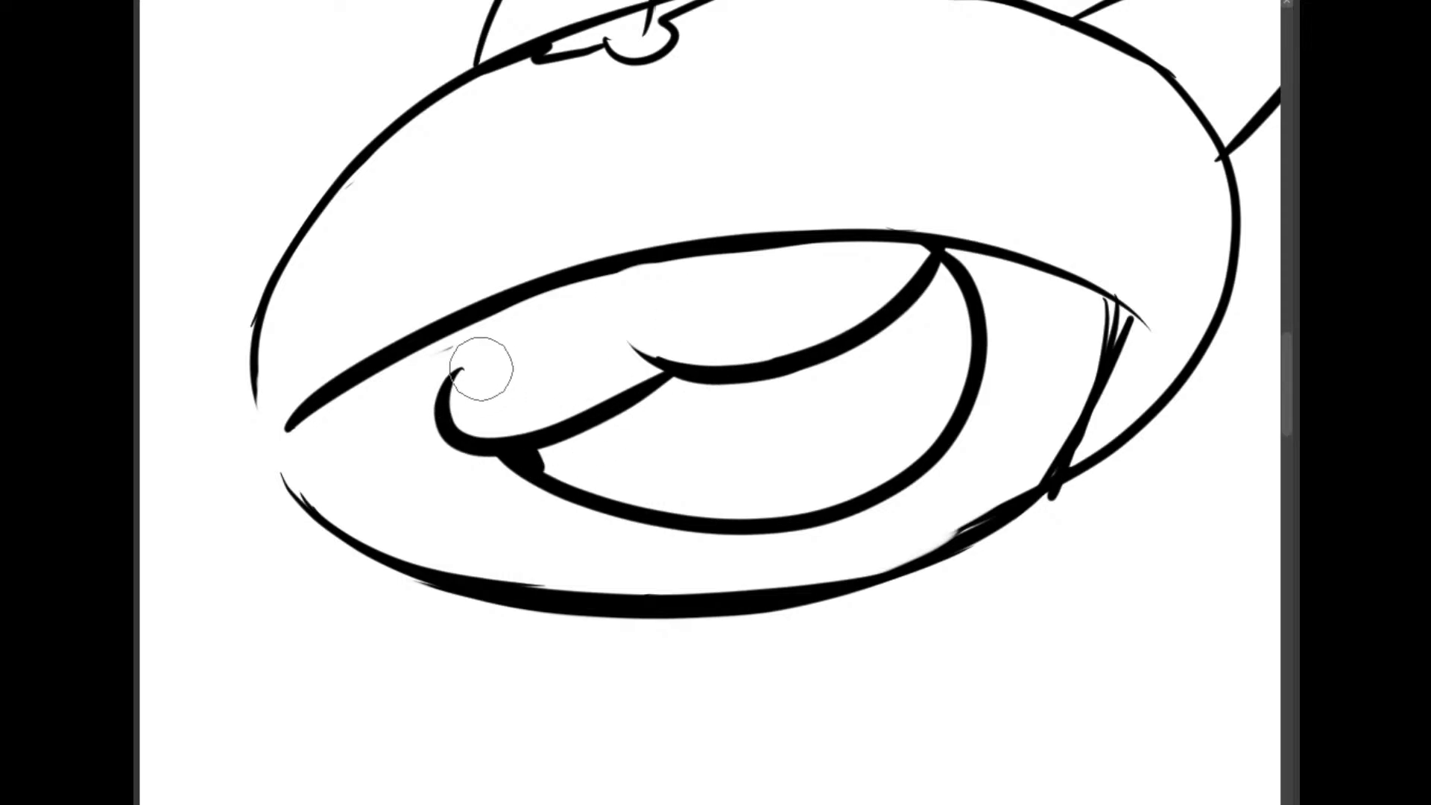